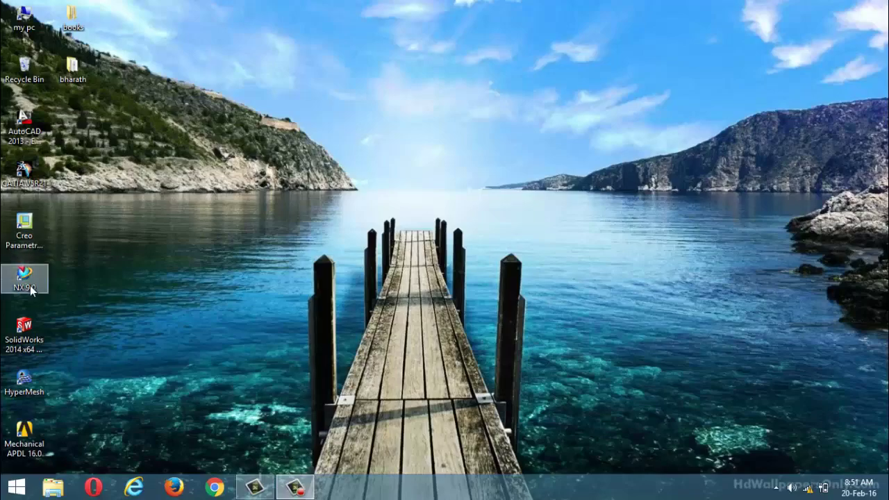
# - Launch AutoCAD 2013 from the desktop shortcut and let blank Drawing1 load in AutoCAD Classic
pyautogui.doubleClick(21, 127)
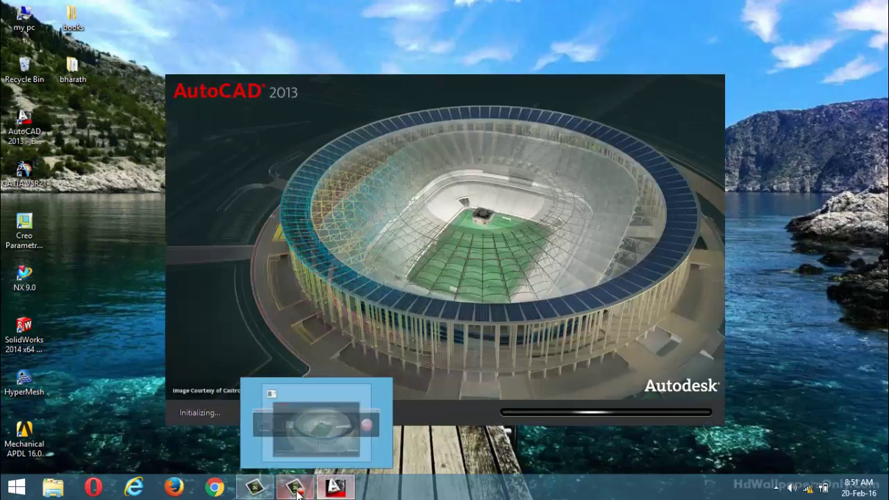
pyautogui.click(297, 490)
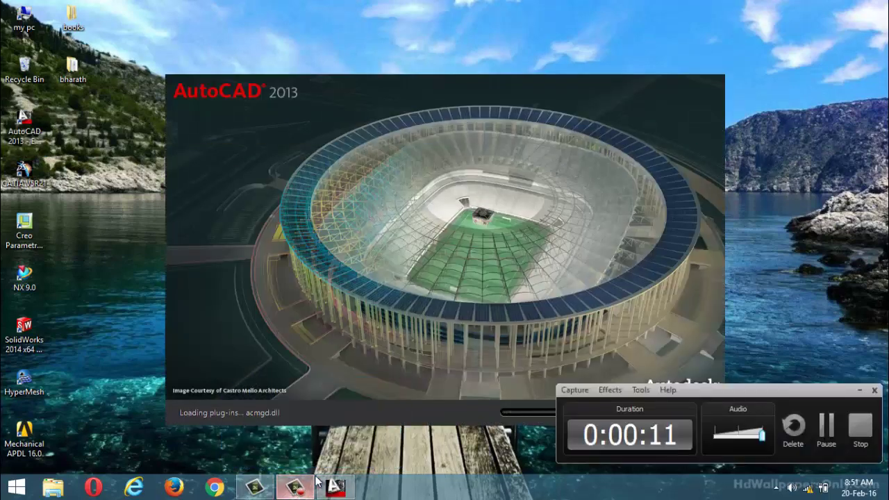
pyautogui.click(830, 422)
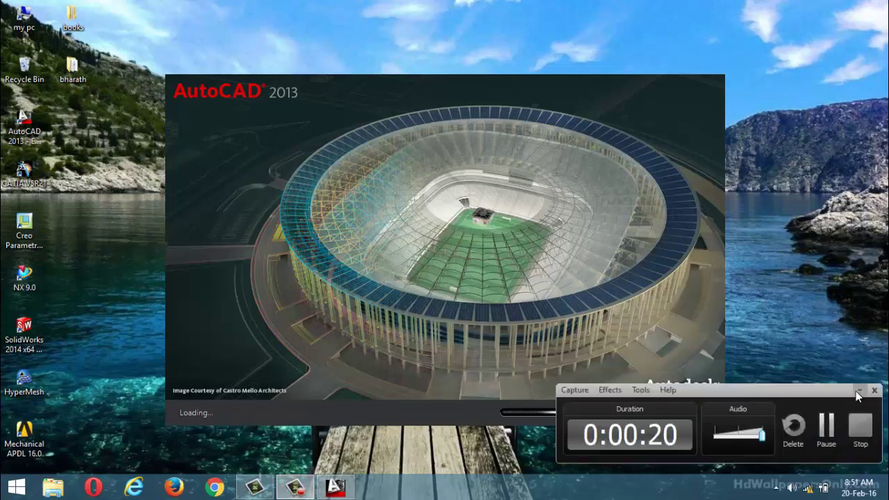
pyautogui.click(827, 427)
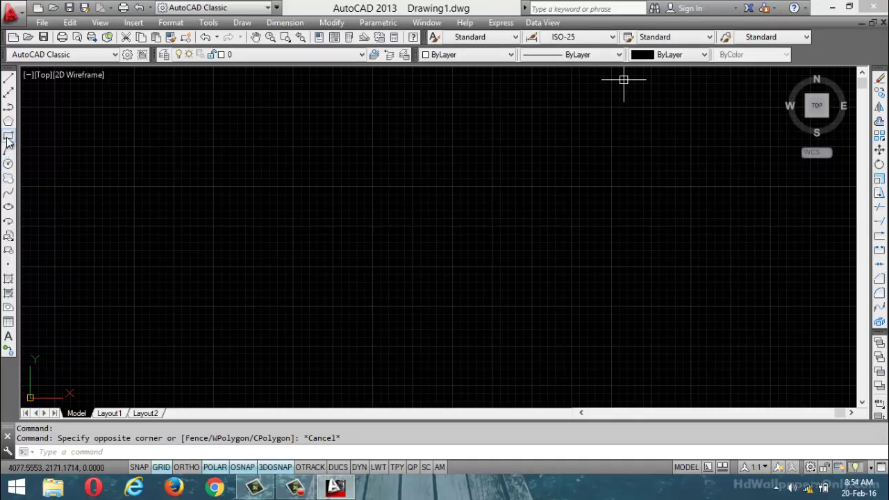
# - Draw the long top rectangle, a tall narrow column, and a rectangle dividing that column
pyautogui.write('rec')
pyautogui.press('Return')
pyautogui.click(210, 111)
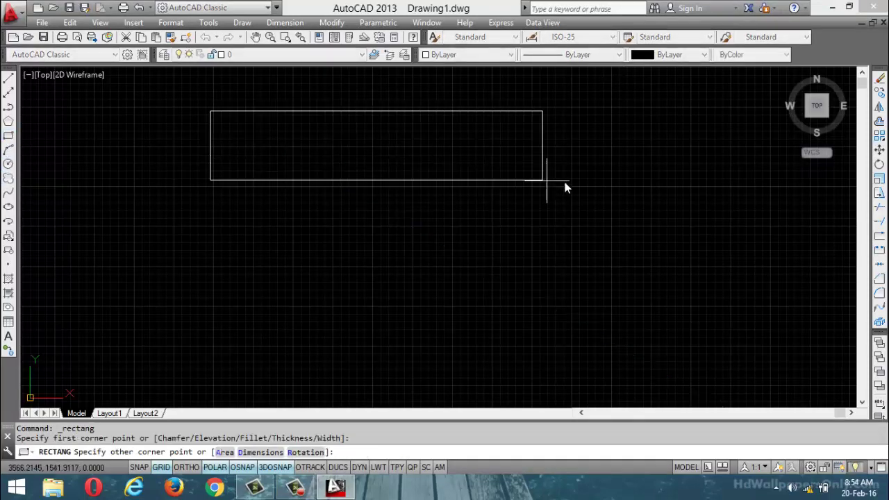
pyautogui.click(693, 174)
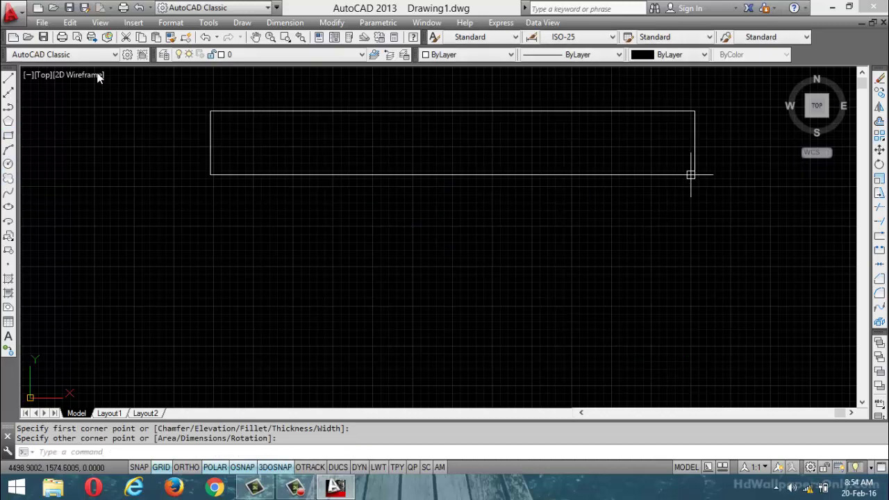
pyautogui.press('Escape')
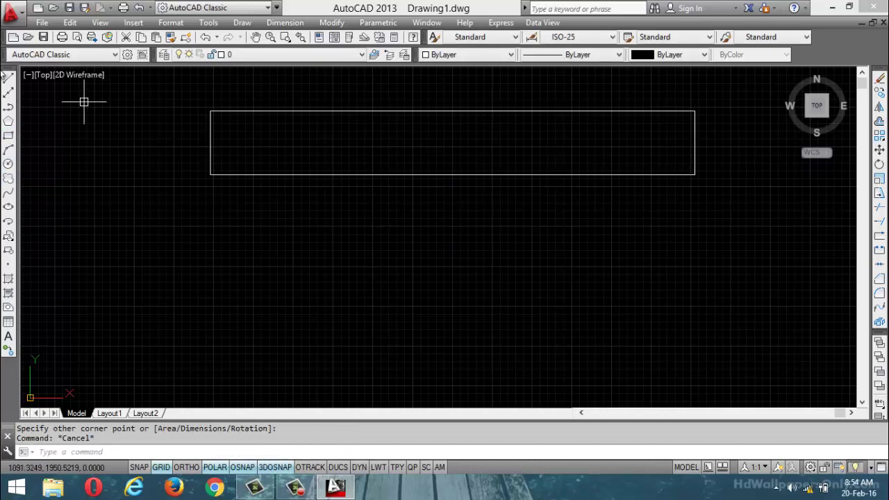
pyautogui.click(8, 135)
pyautogui.click(251, 209)
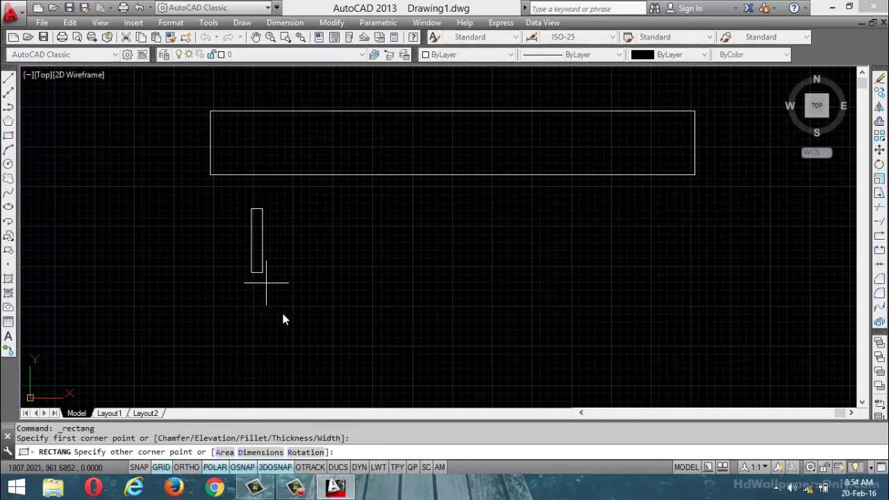
pyautogui.click(280, 387)
pyautogui.click(8, 136)
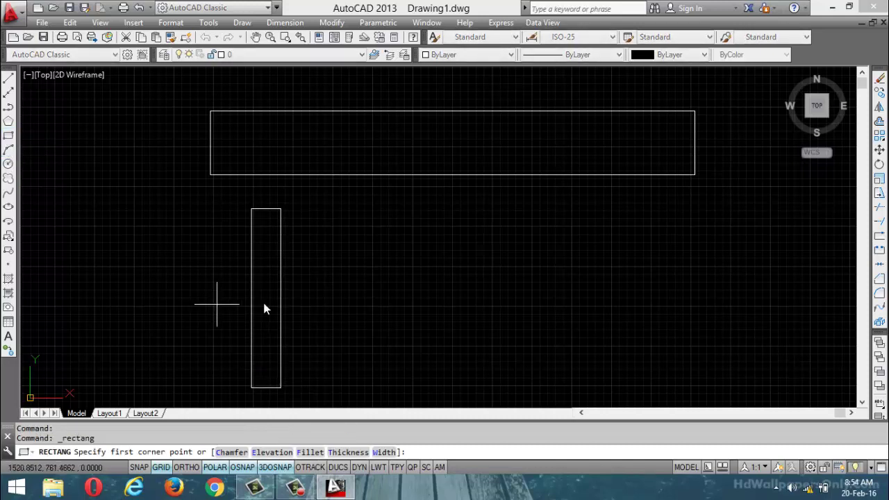
pyautogui.click(257, 267)
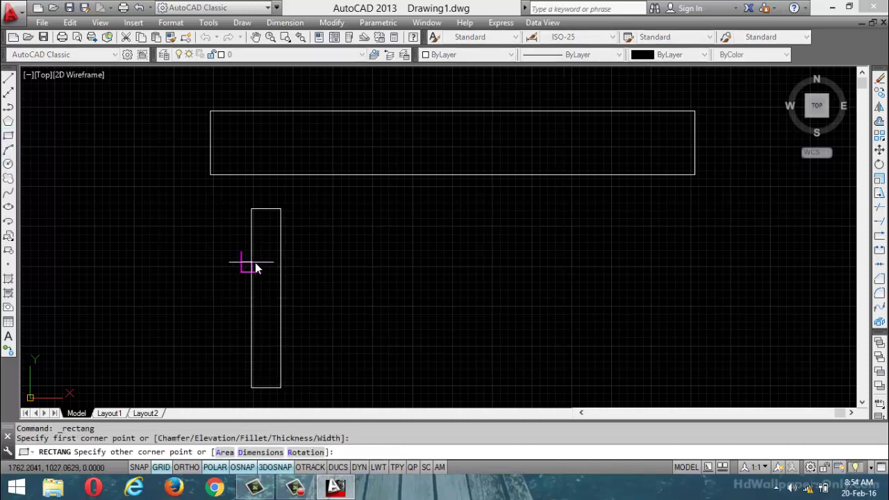
pyautogui.click(280, 323)
pyautogui.press('Escape')
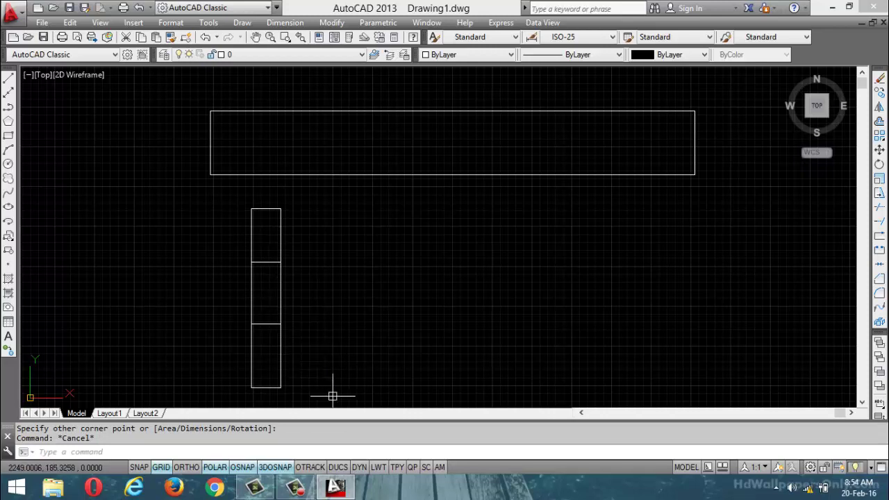
# - Draw the central box, a rectangle at right, and a small rectangle nested inside it
pyautogui.click(299, 487)
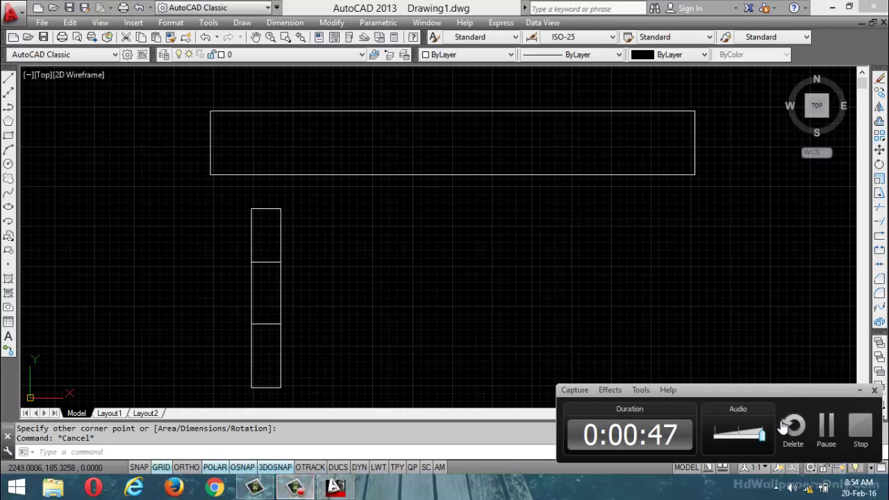
pyautogui.click(826, 427)
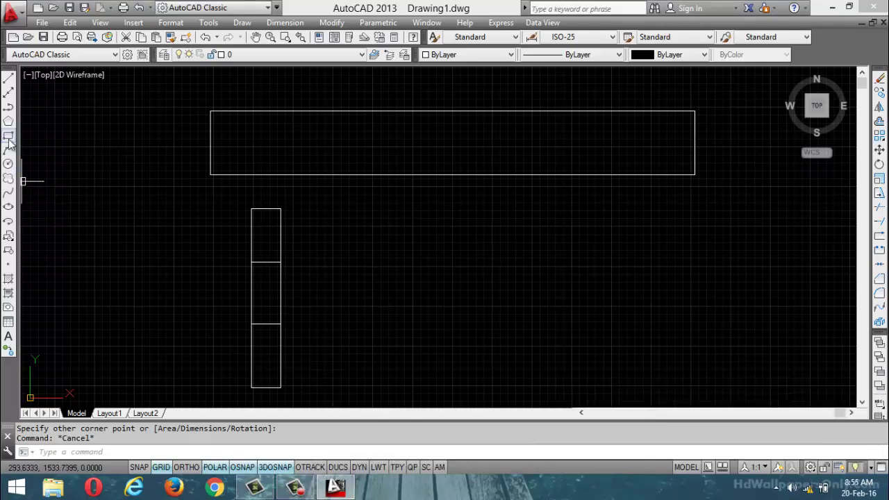
pyautogui.click(9, 136)
pyautogui.click(412, 236)
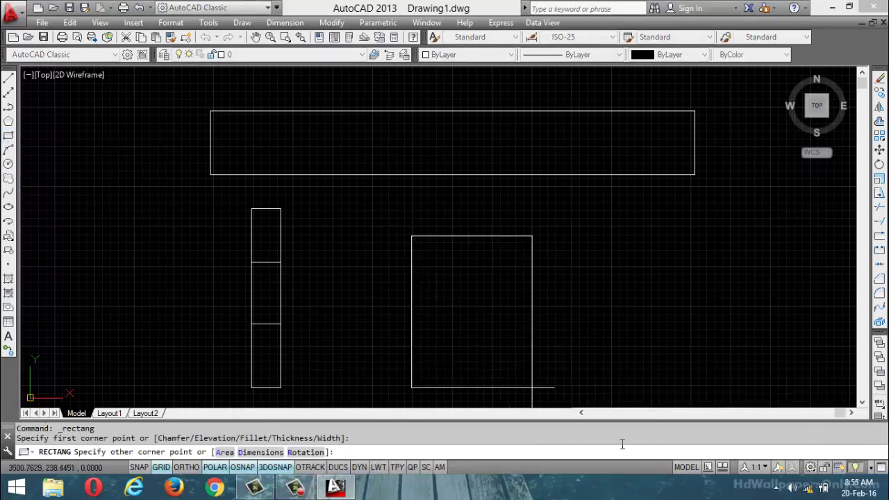
pyautogui.click(612, 366)
pyautogui.click(8, 135)
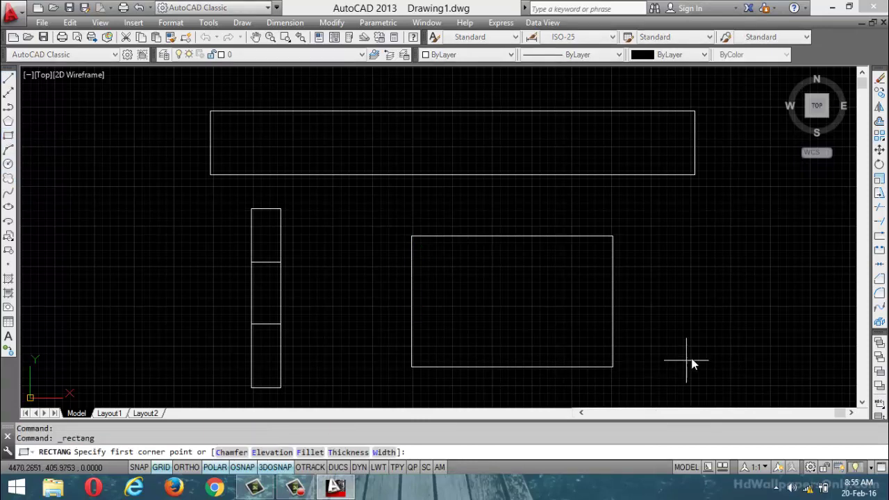
pyautogui.click(706, 224)
pyautogui.click(817, 392)
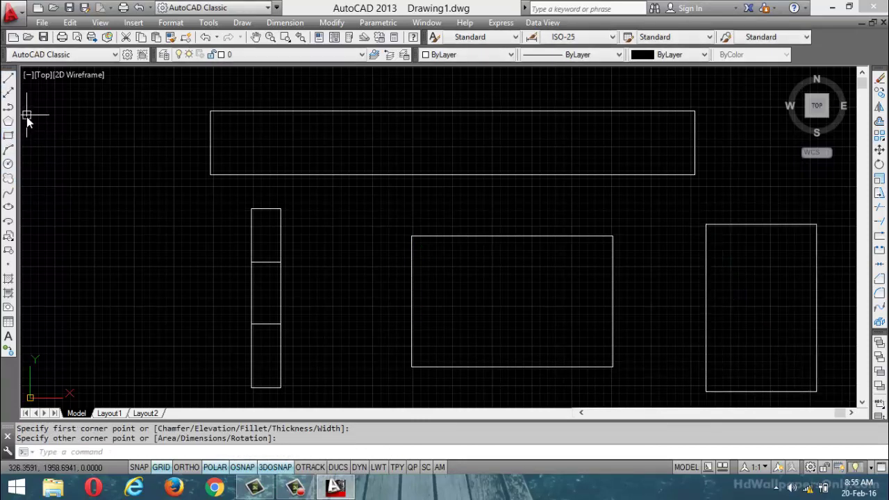
pyautogui.click(8, 136)
pyautogui.click(740, 256)
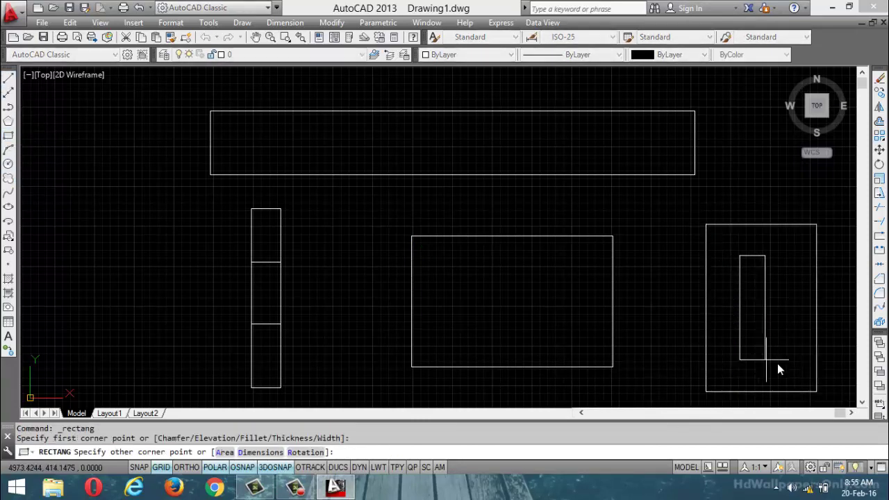
pyautogui.click(778, 362)
pyautogui.press('Escape')
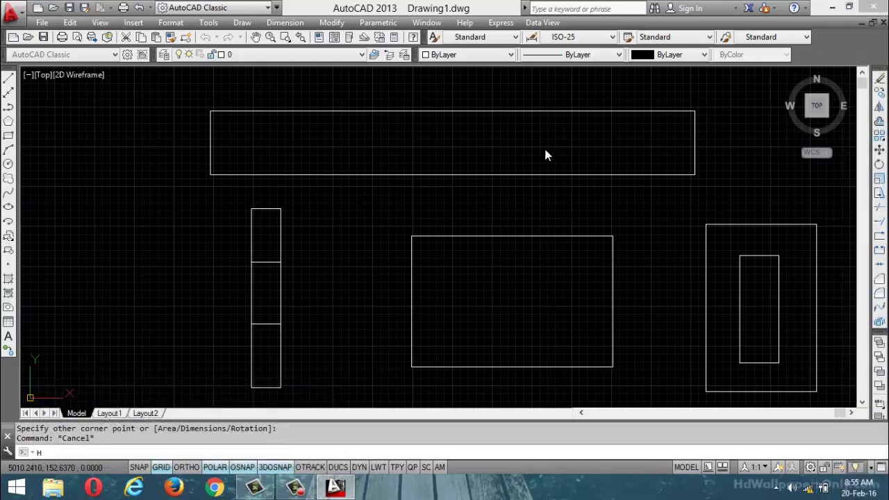
# - Open Hatch and Gradient, check the Predefined type and ANGLE pattern lists, and show the pattern palette
pyautogui.press('Return')
pyautogui.moveTo(636, 27); pyautogui.dragTo(481, 14)
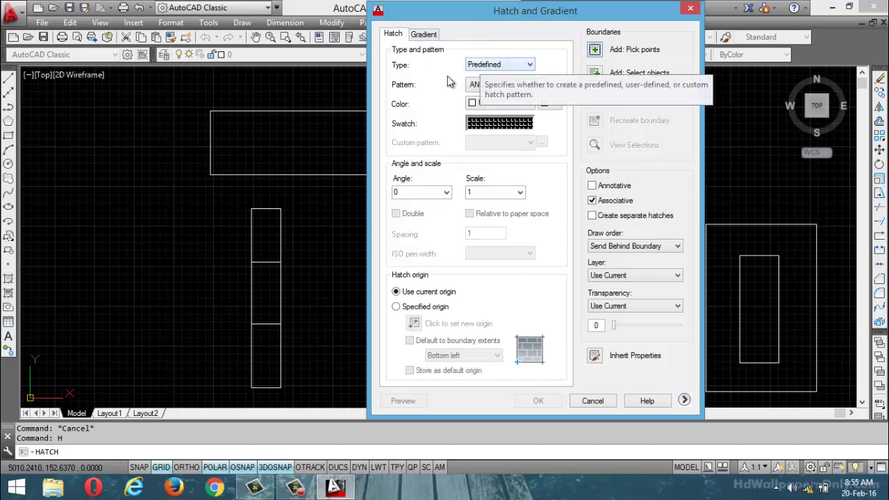
pyautogui.click(511, 66)
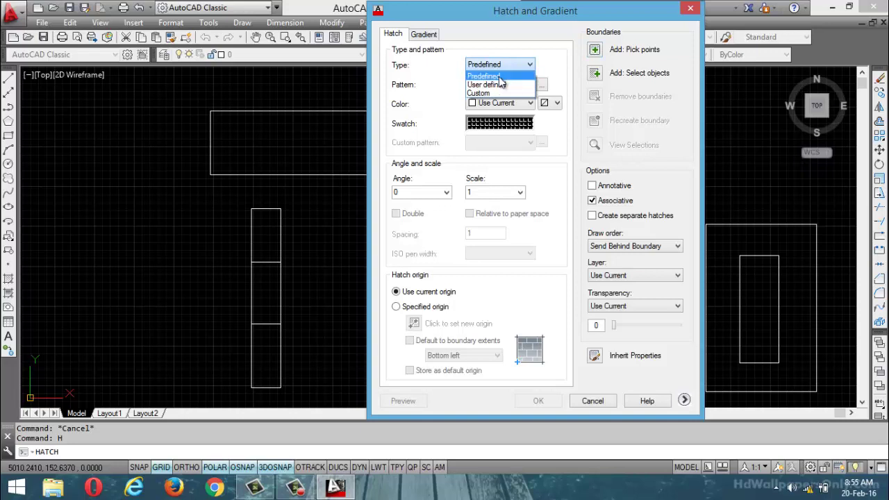
pyautogui.click(498, 77)
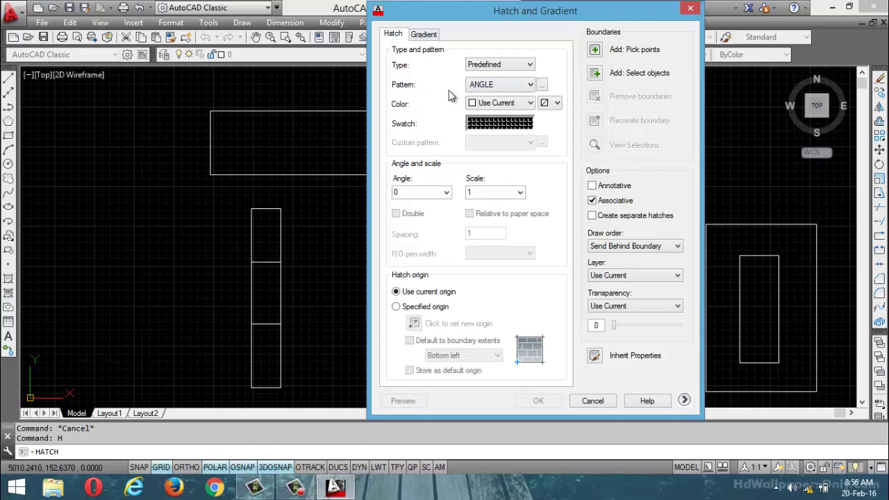
pyautogui.click(530, 84)
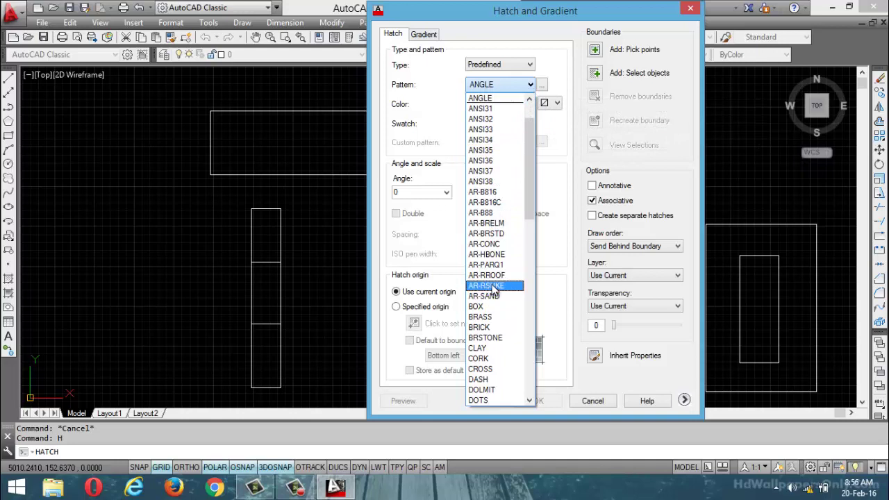
pyautogui.click(531, 86)
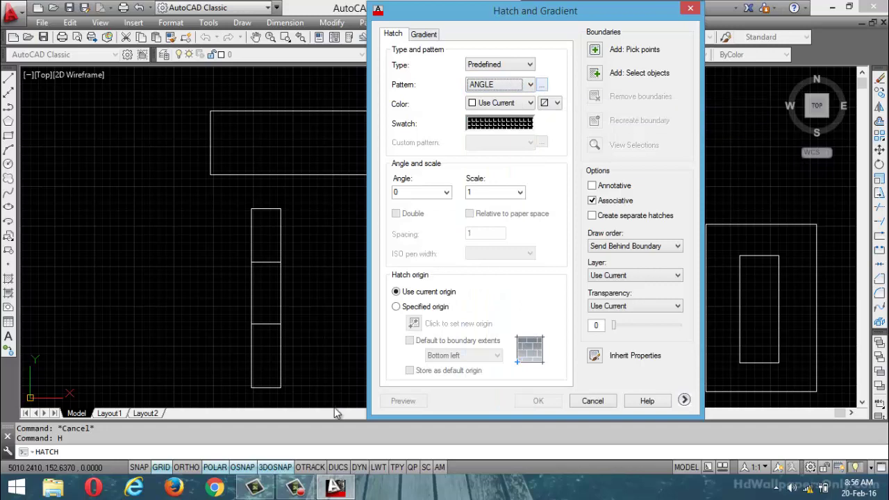
pyautogui.click(294, 488)
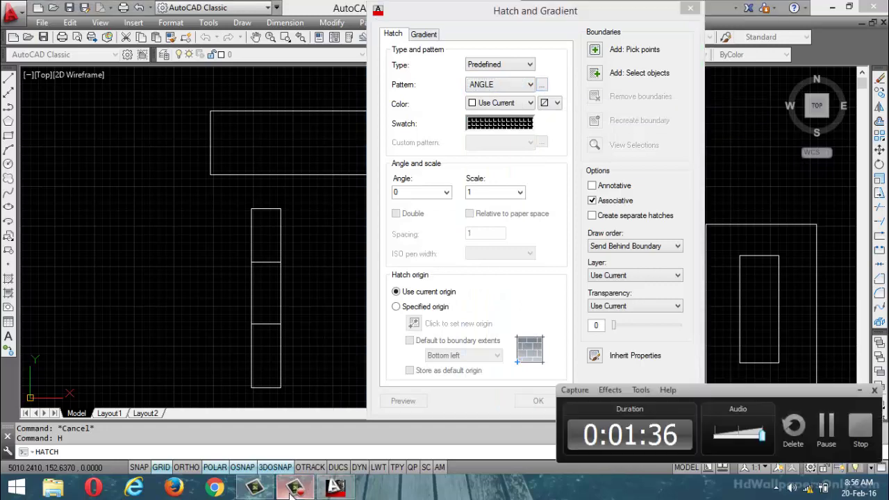
pyautogui.click(291, 490)
pyautogui.click(542, 85)
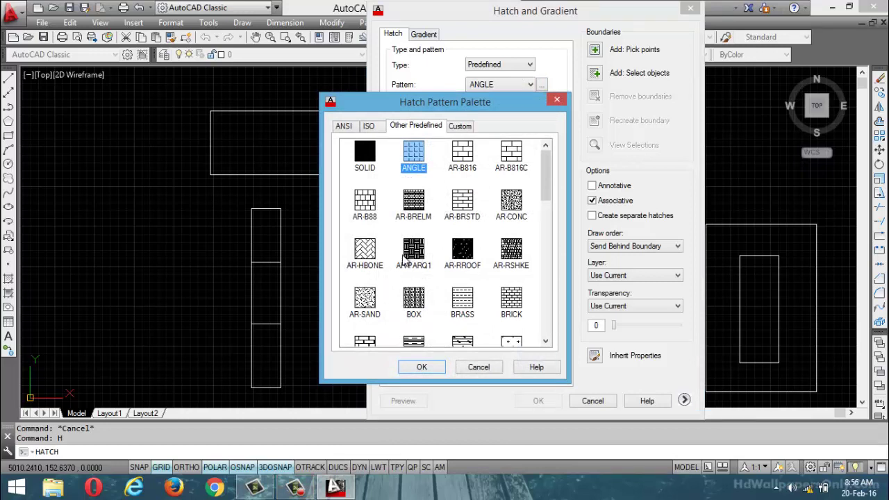
# - Choose ANSI31 from the ANSI tab of the Hatch Pattern Palette and confirm it
pyautogui.click(523, 86)
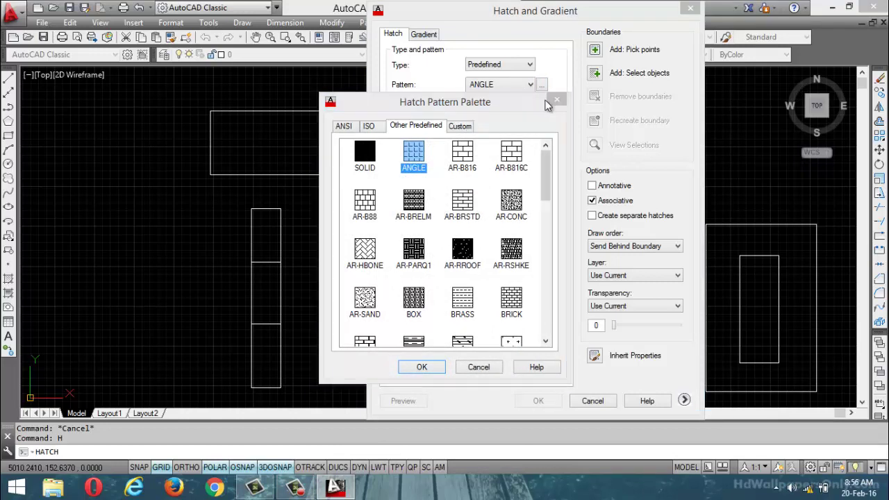
pyautogui.press('Escape')
pyautogui.click(530, 85)
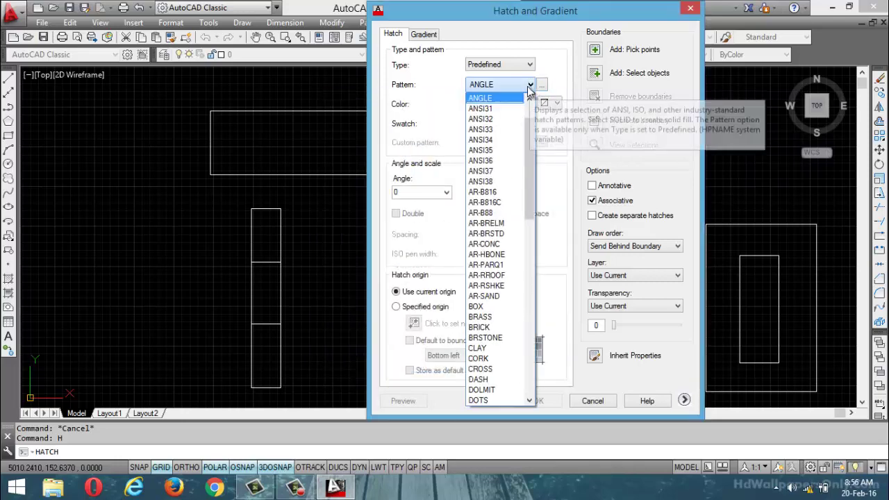
pyautogui.click(541, 90)
pyautogui.click(541, 87)
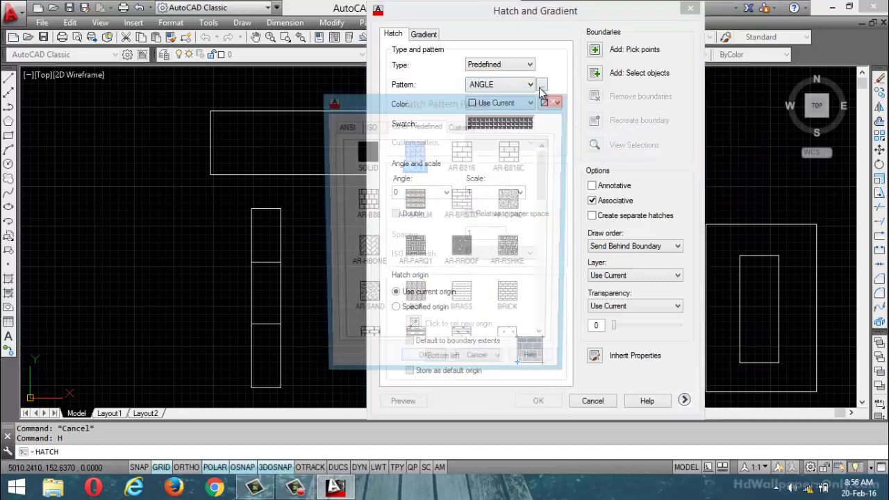
pyautogui.click(341, 127)
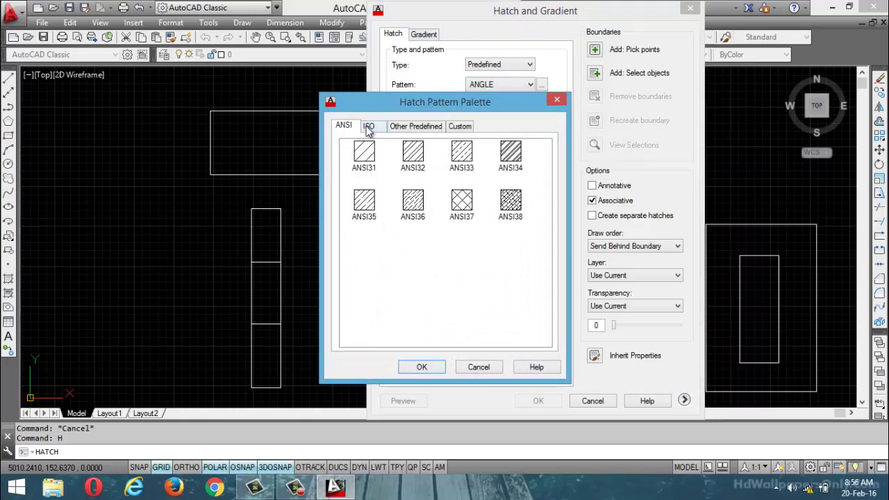
pyautogui.click(364, 169)
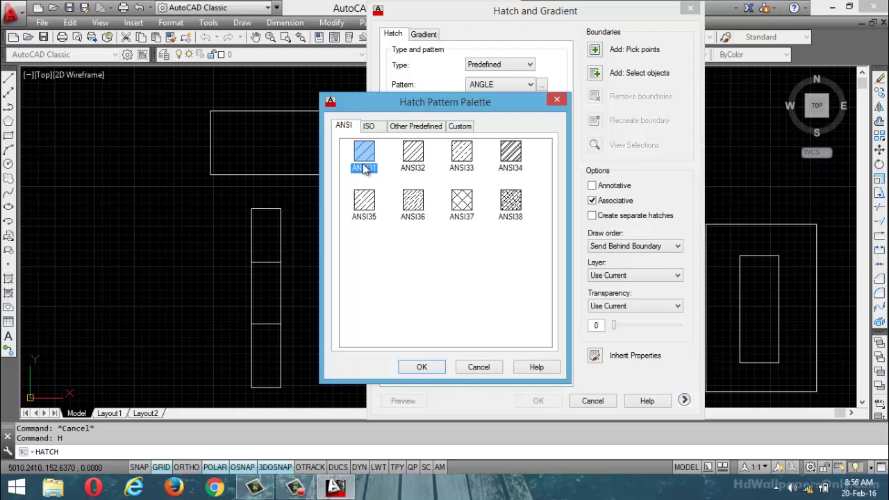
pyautogui.click(425, 368)
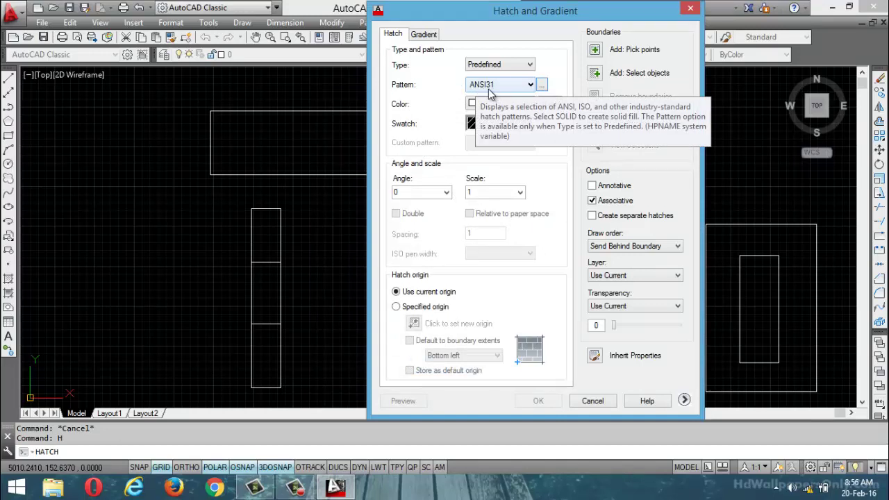
pyautogui.click(530, 103)
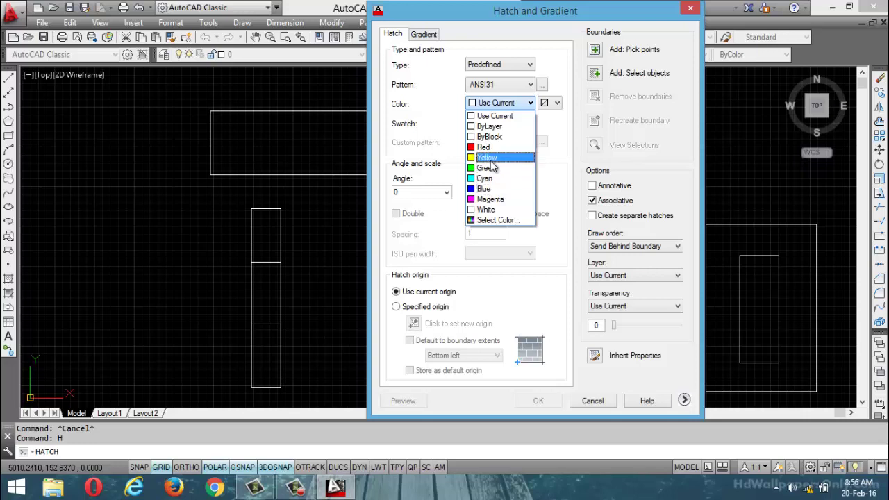
# - Keep the hatch colour as Use Current, set the scale to 10, and begin picking the fill area
pyautogui.click(497, 115)
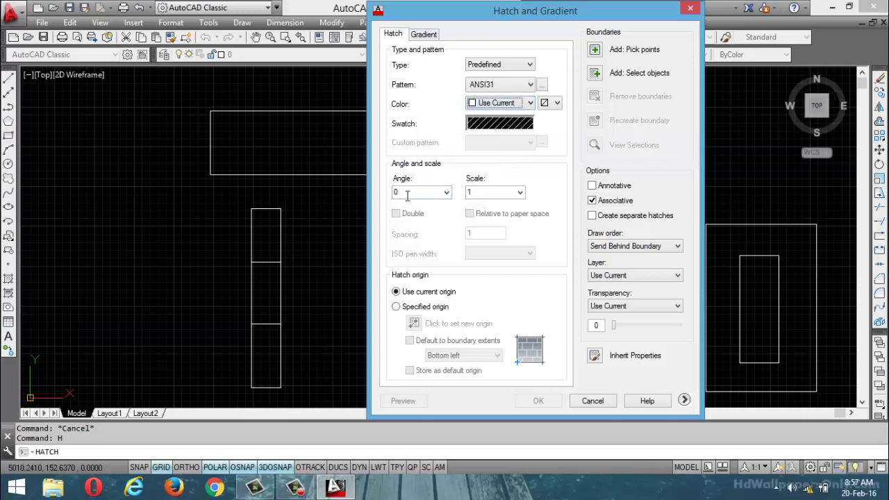
pyautogui.click(504, 197)
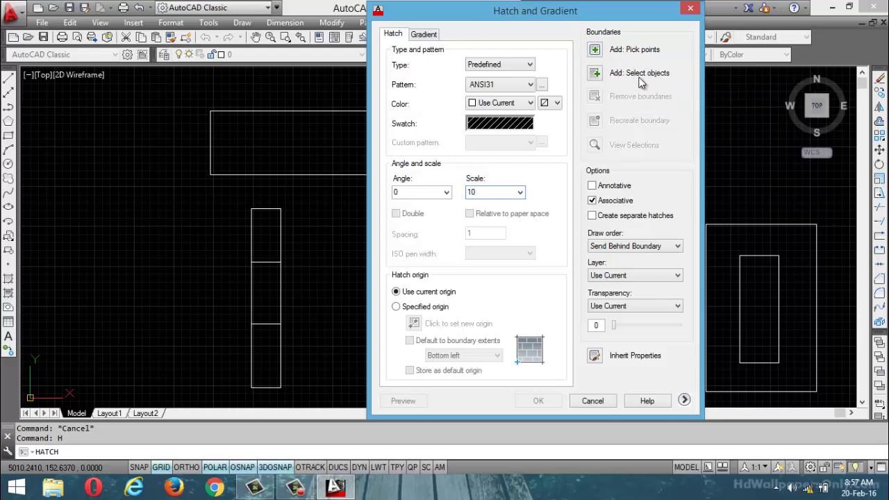
pyautogui.click(595, 52)
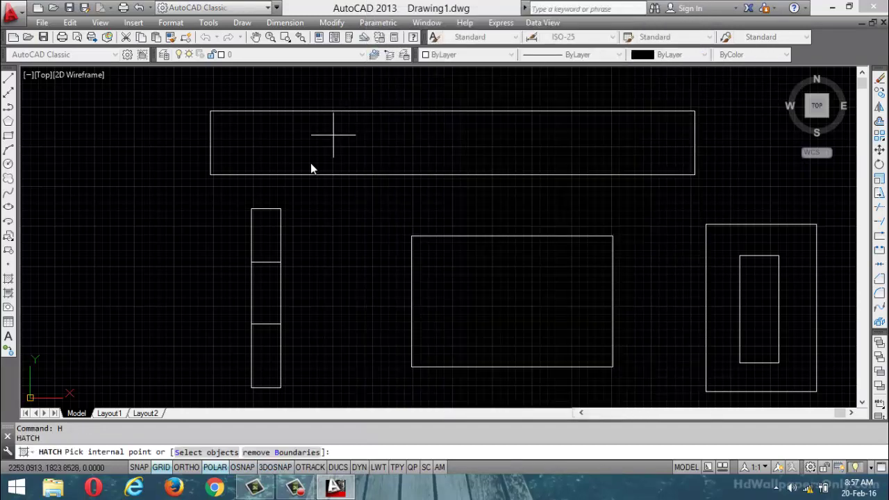
# - Trial-hatch the top rectangle, undo it, and reopen the hatch dialog with H
pyautogui.click(363, 149)
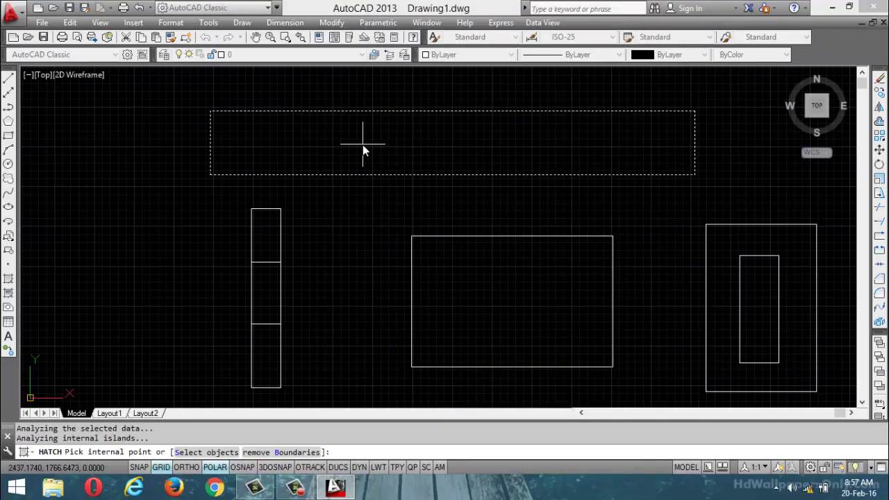
pyautogui.press('Return')
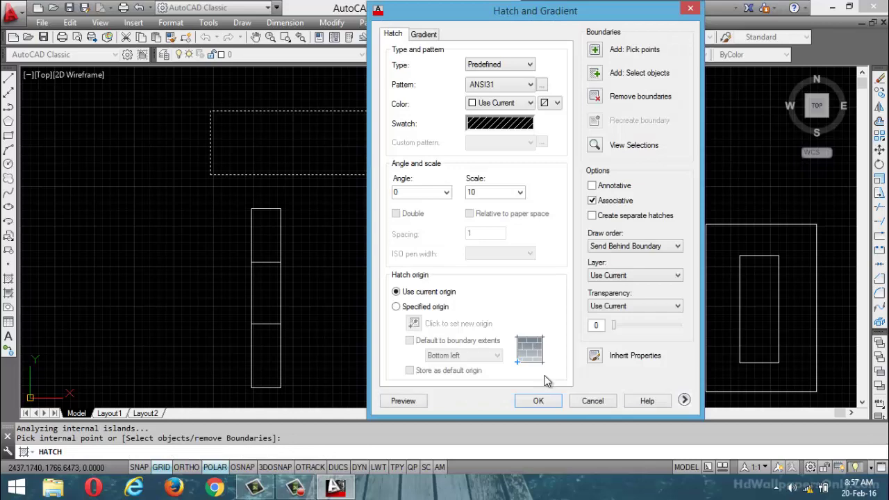
pyautogui.click(538, 401)
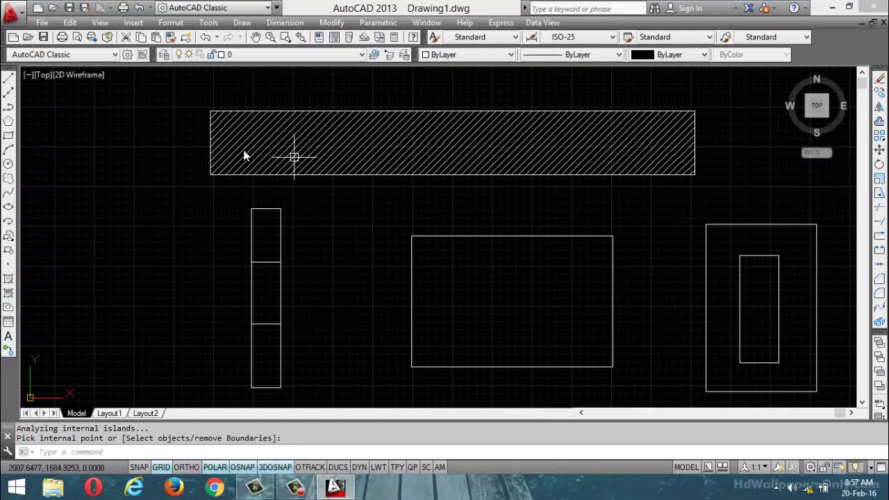
pyautogui.scroll(5, 468, 139)
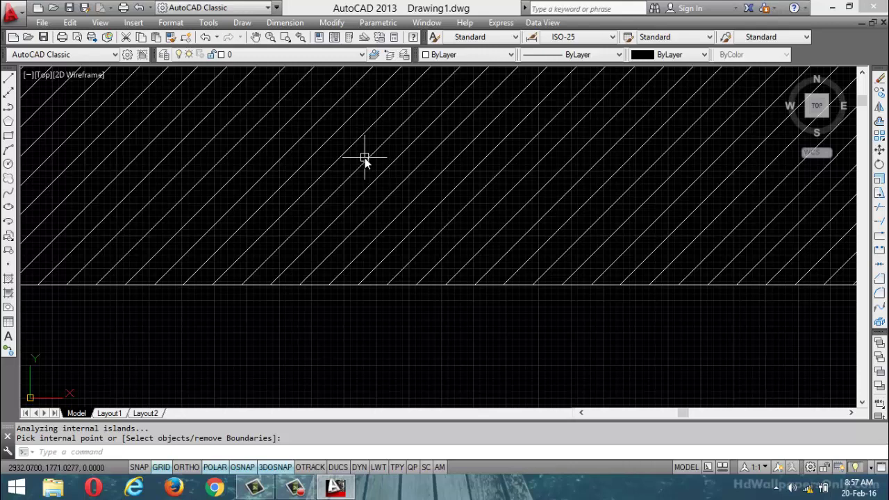
pyautogui.hotkey('ctrl', 'z')
pyautogui.hotkey('ctrl', 'z')
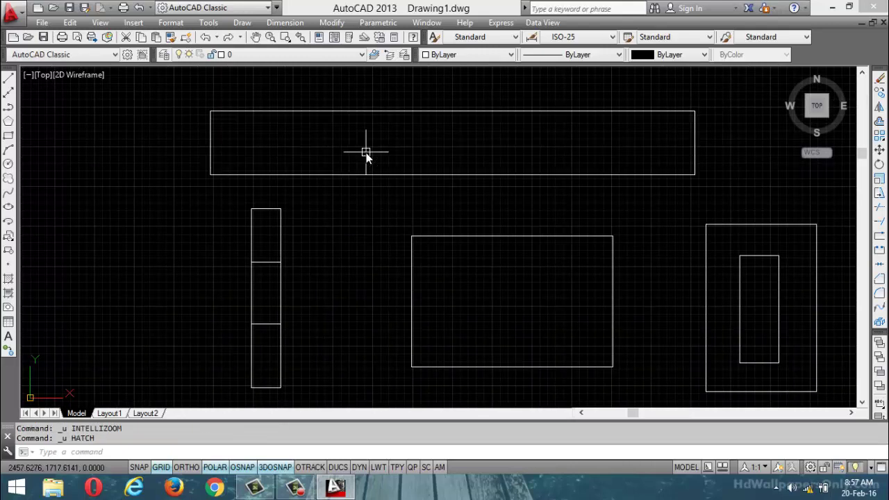
pyautogui.write('h')
pyautogui.press('Return')
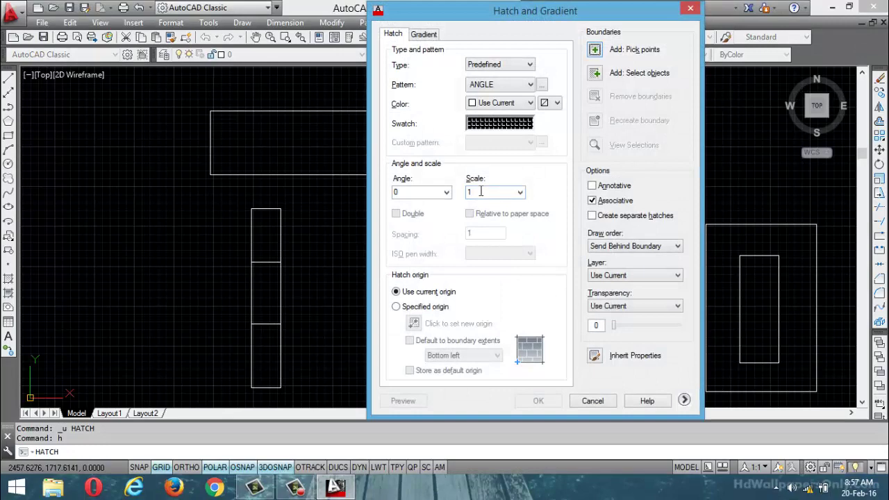
# - Apply a dense ANGLE hatch at scale 1 to the top rectangle, zoom to inspect, then undo it
pyautogui.click(596, 51)
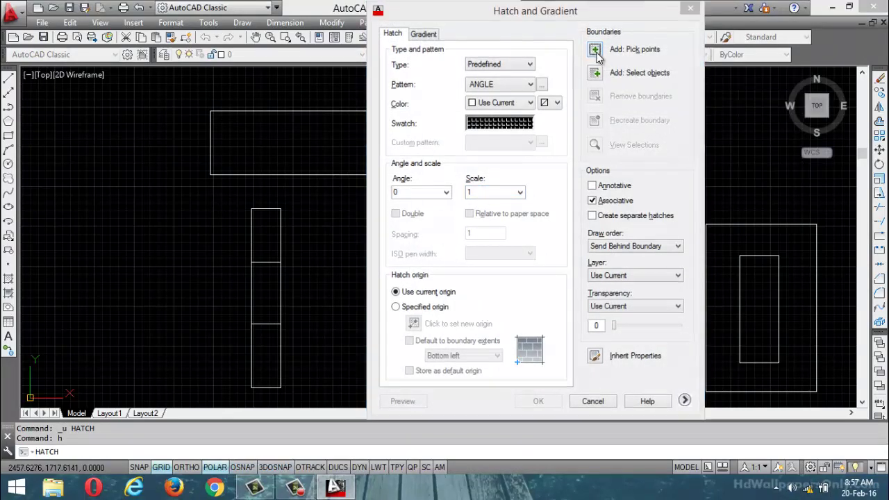
pyautogui.click(472, 142)
pyautogui.press('Return')
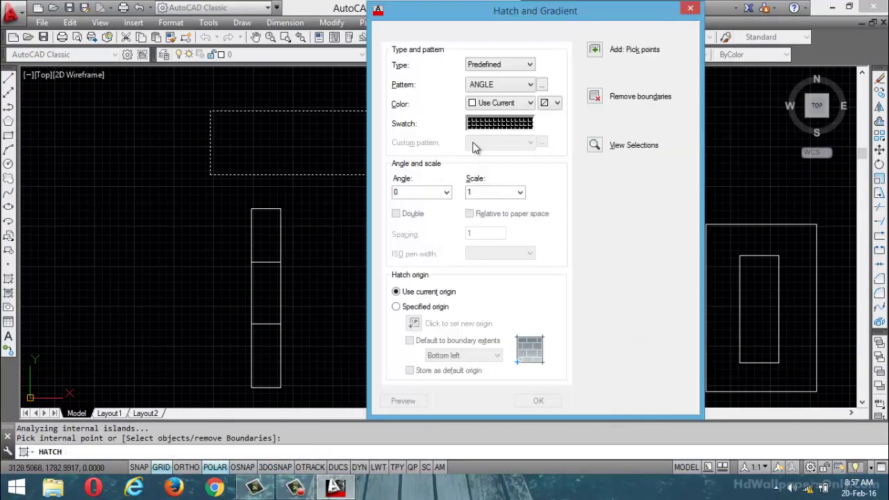
pyautogui.click(529, 401)
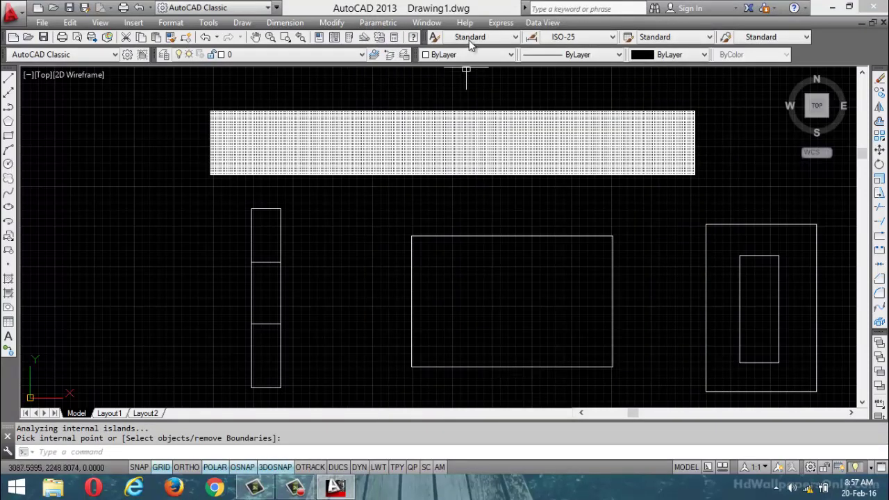
pyautogui.moveTo(464, 127)
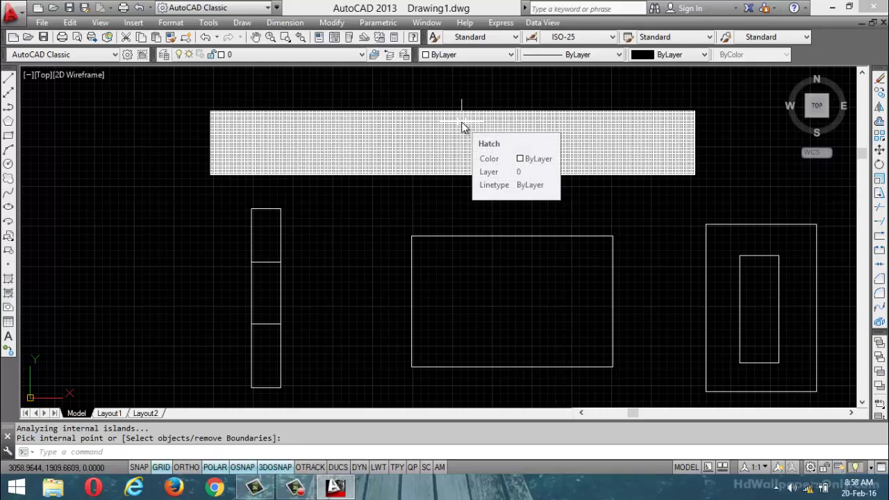
pyautogui.scroll(10, 463, 125)
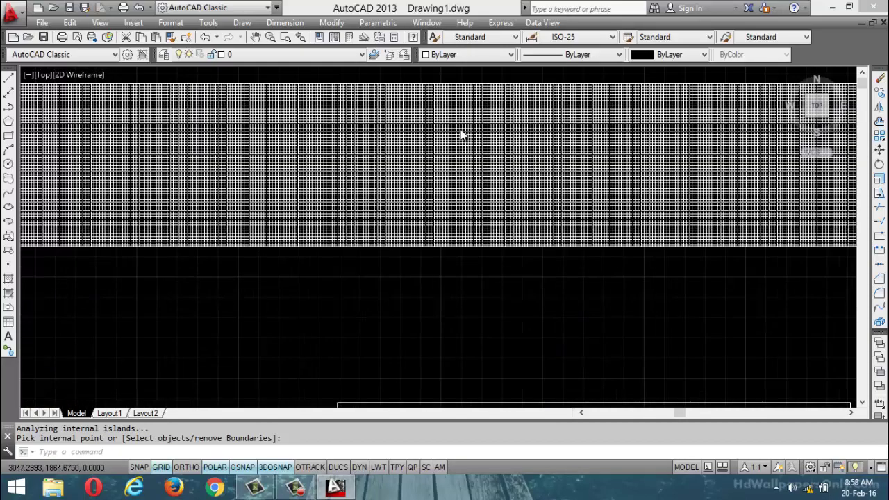
pyautogui.scroll(2, 442, 146)
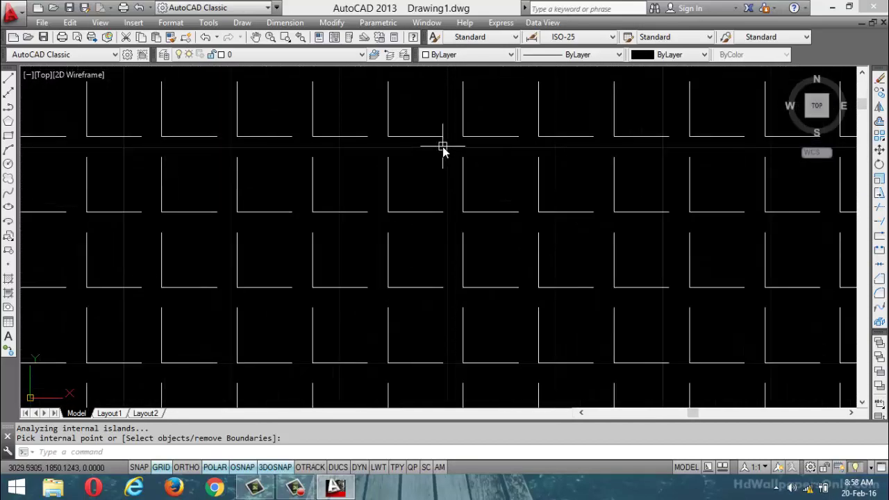
pyautogui.hotkey('ctrl', 'z')
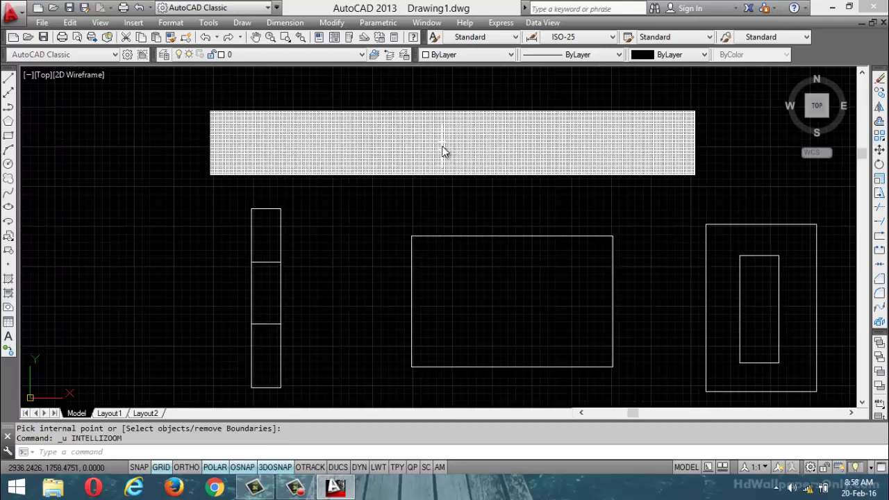
pyautogui.hotkey('ctrl', 'z')
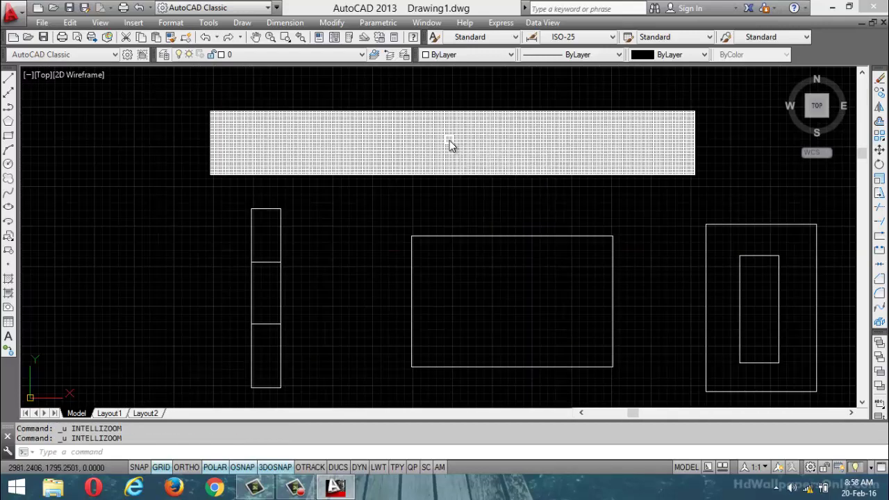
pyautogui.hotkey('ctrl', 'z')
# - Start HATCH and pick an internal point inside the top rectangle
pyautogui.write('h')
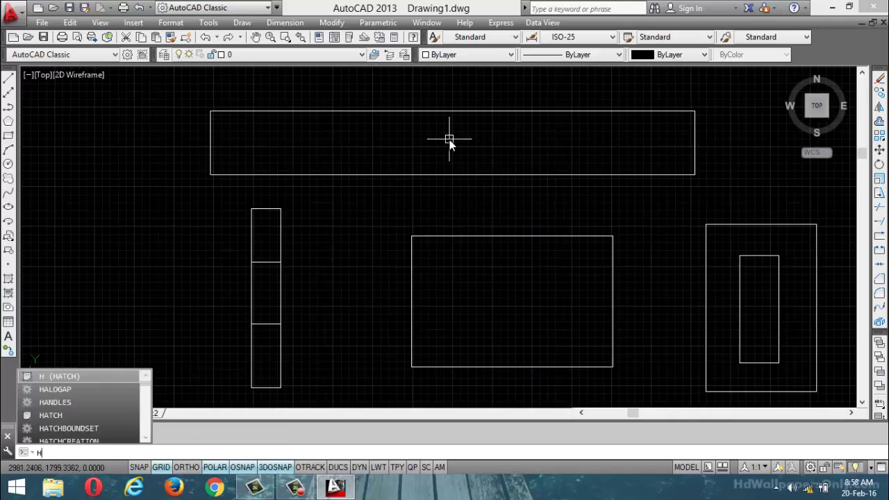
pyautogui.press('Return')
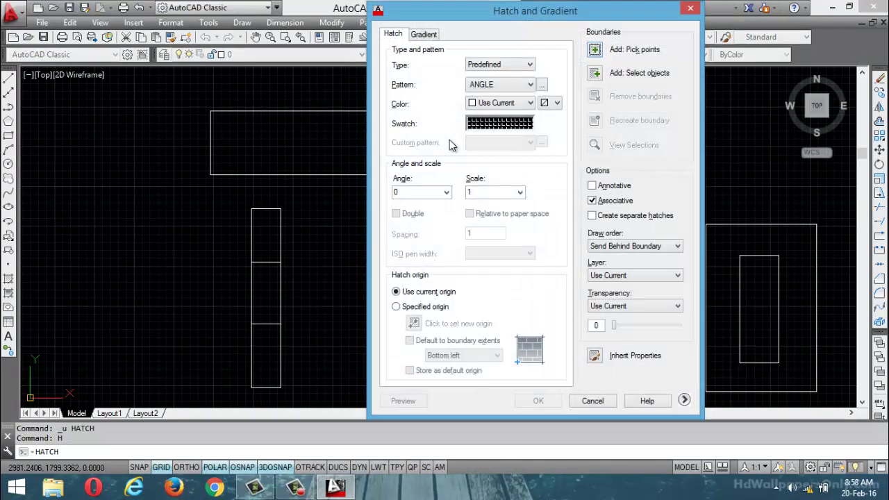
pyautogui.click(595, 50)
pyautogui.click(461, 132)
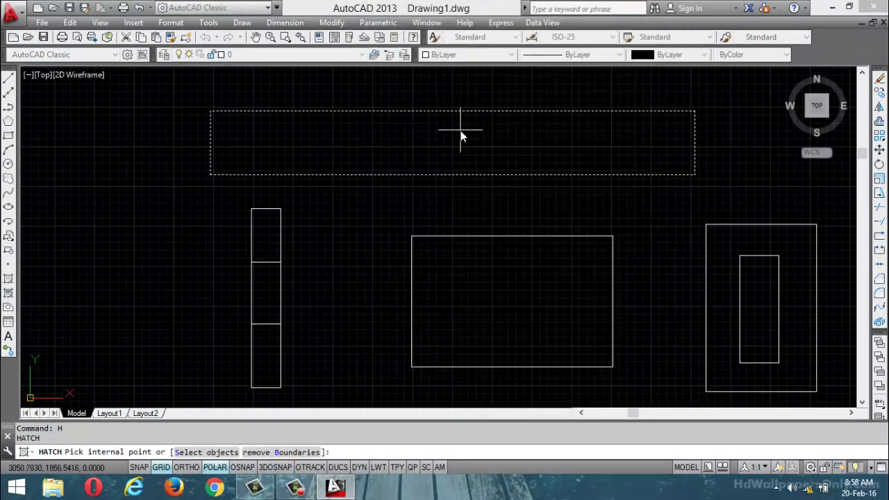
pyautogui.press('Return')
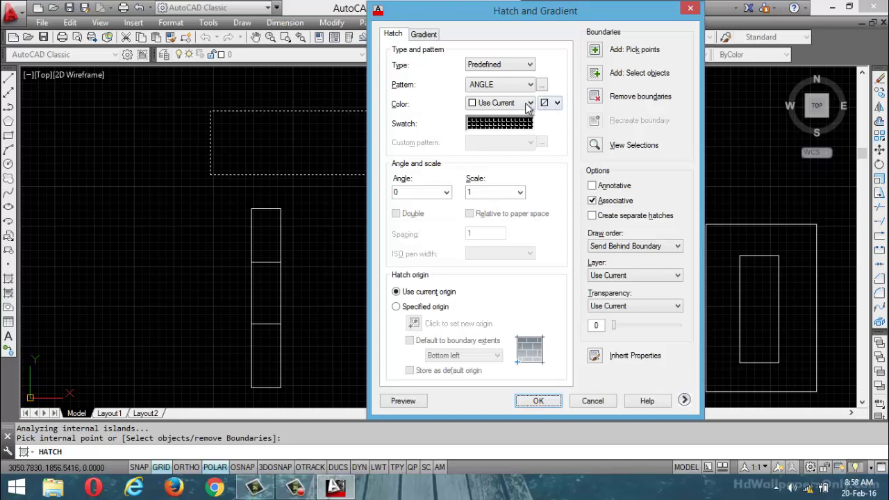
# - Switch to ANSI31 at scale 10, select the top rectangle as boundary object, and apply the hatch
pyautogui.click(542, 84)
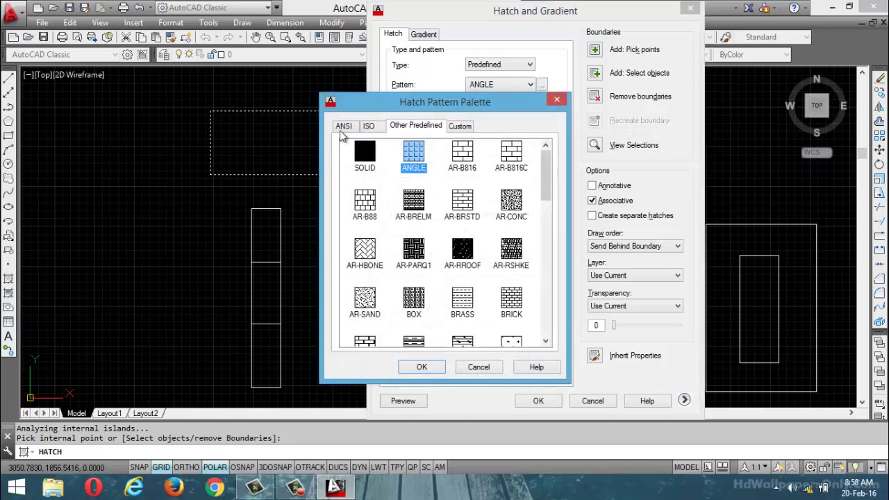
pyautogui.click(342, 127)
pyautogui.click(364, 152)
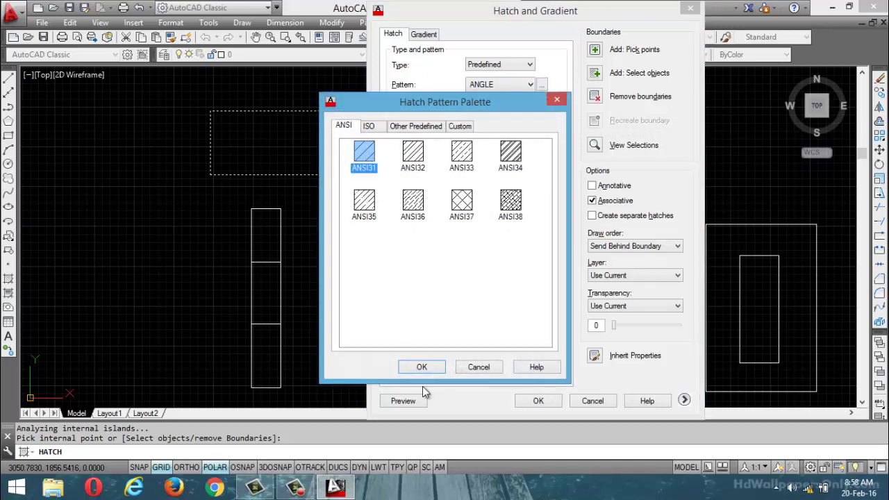
pyautogui.click(421, 367)
pyautogui.click(479, 192)
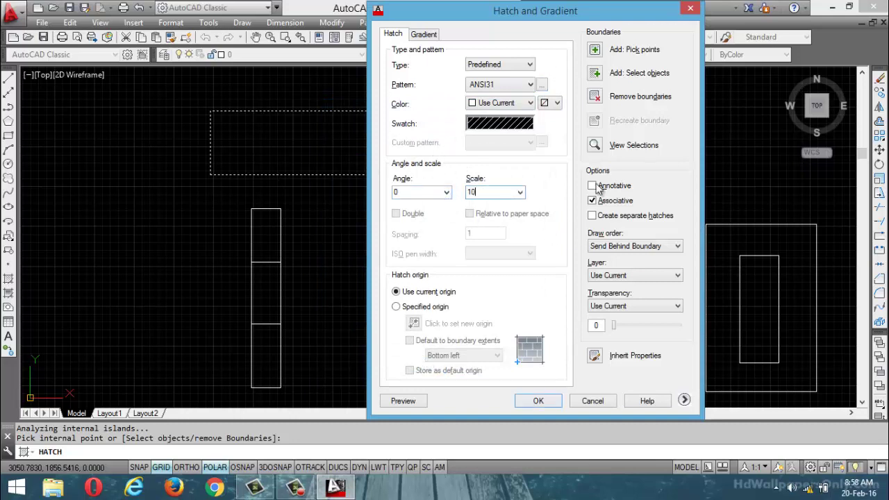
pyautogui.click(596, 75)
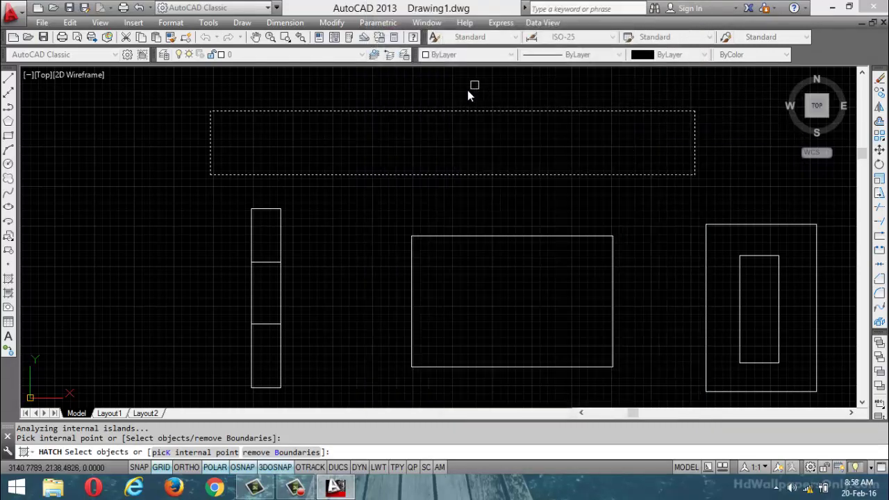
pyautogui.click(453, 110)
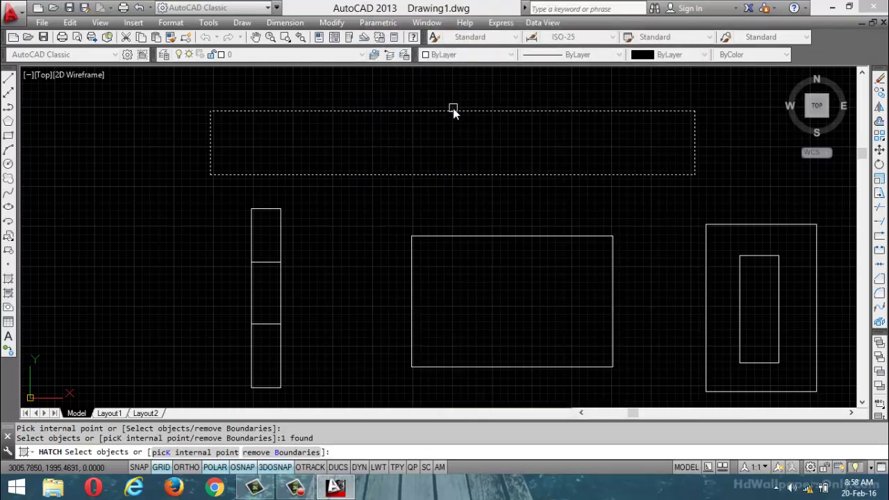
pyautogui.press('Return')
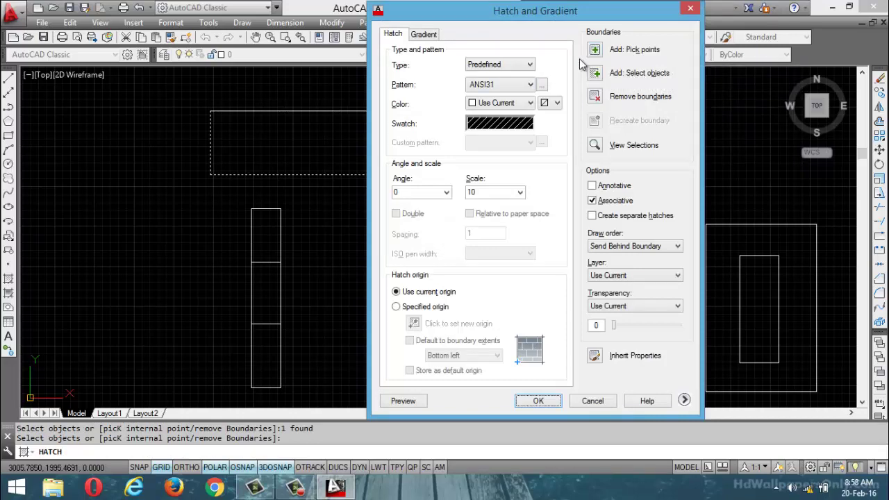
pyautogui.click(538, 402)
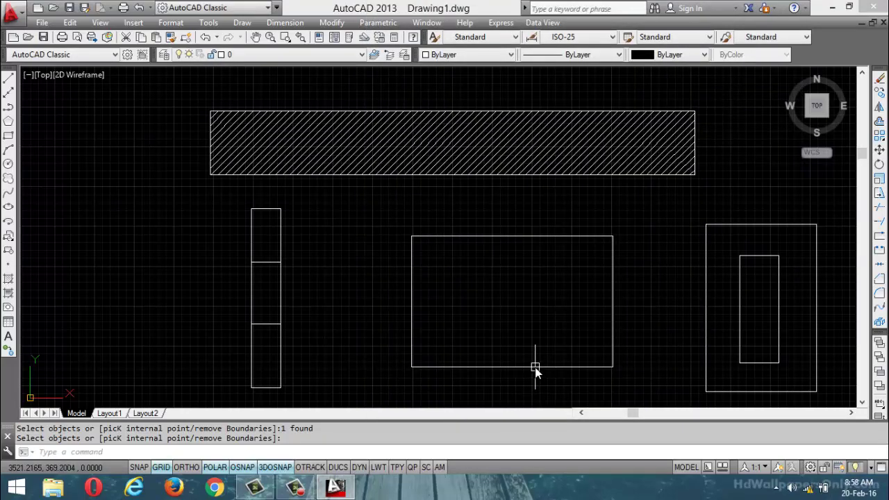
# - Hatch the whole tall rectangle with ANSI31 via object selection, undo it, and rerun HATCH
pyautogui.write('h')
pyautogui.press('Return')
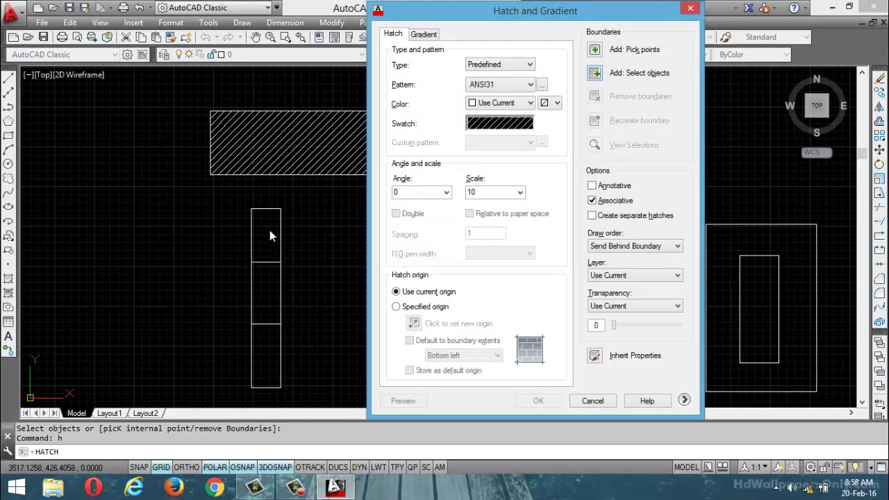
pyautogui.click(595, 74)
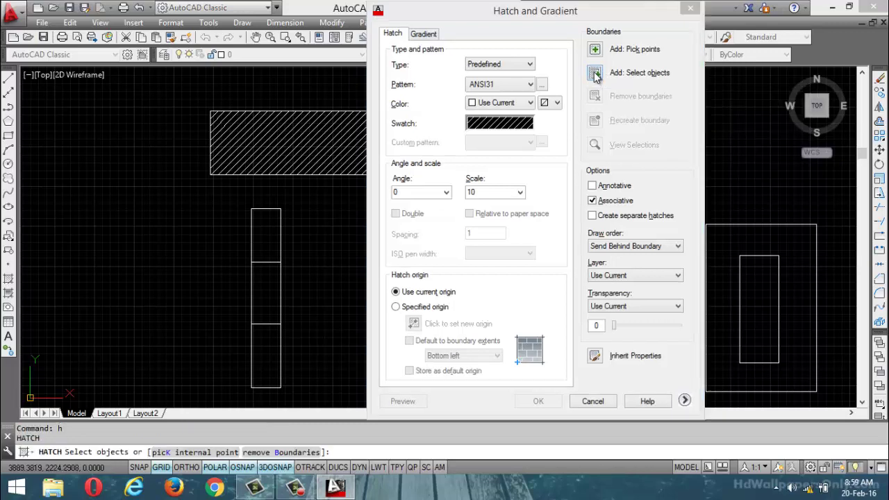
pyautogui.click(261, 210)
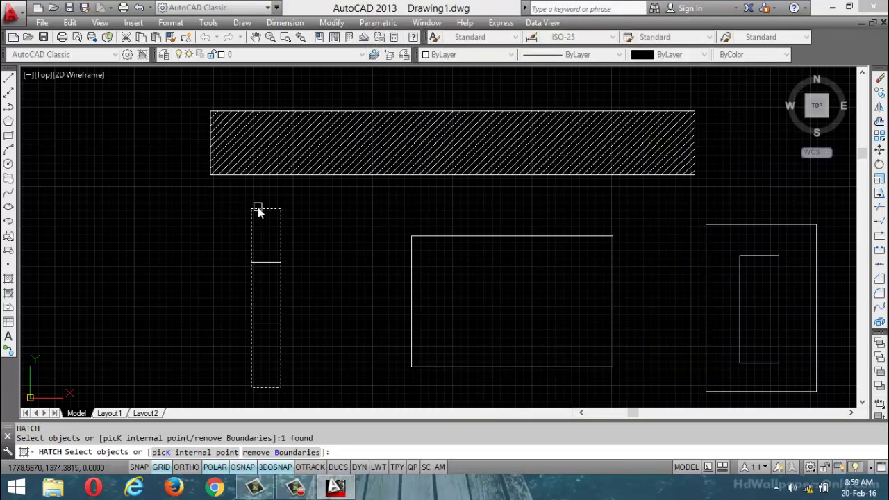
pyautogui.press('Return')
pyautogui.click(536, 401)
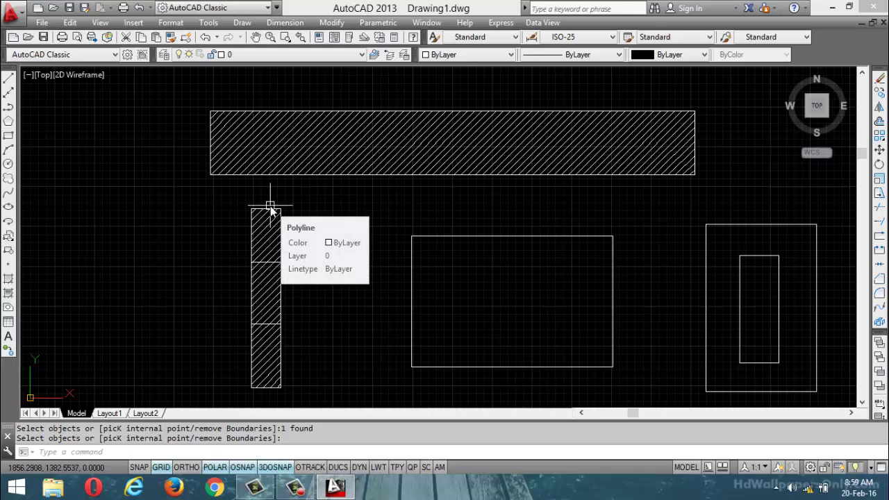
pyautogui.hotkey('ctrl', 'z')
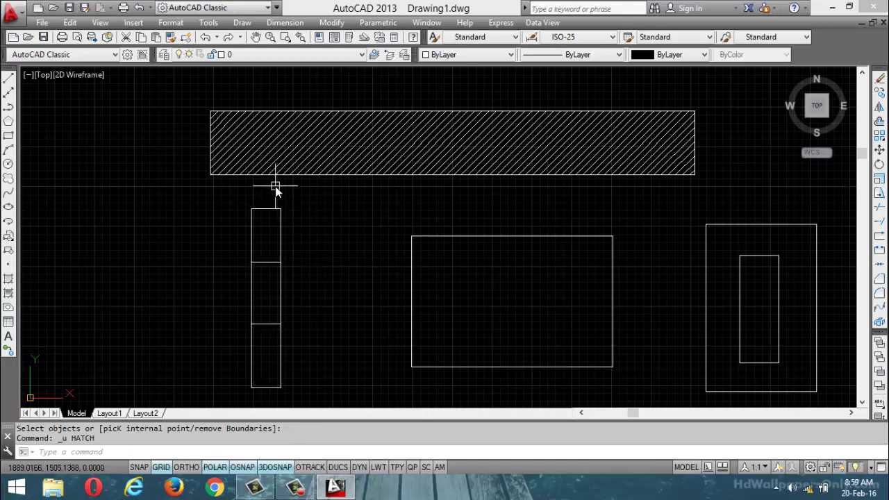
pyautogui.write('h')
pyautogui.press('Return')
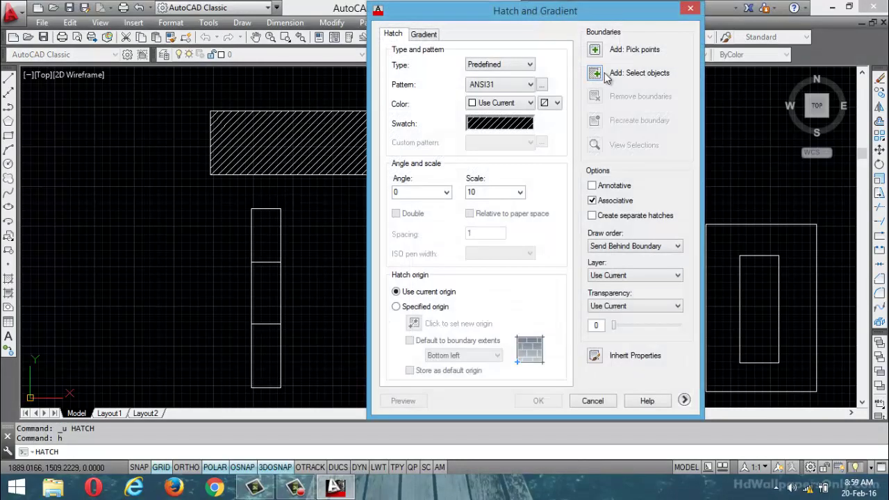
# - Fill the top cell of the tall column with ANSI31 by picking a point inside it
pyautogui.click(596, 51)
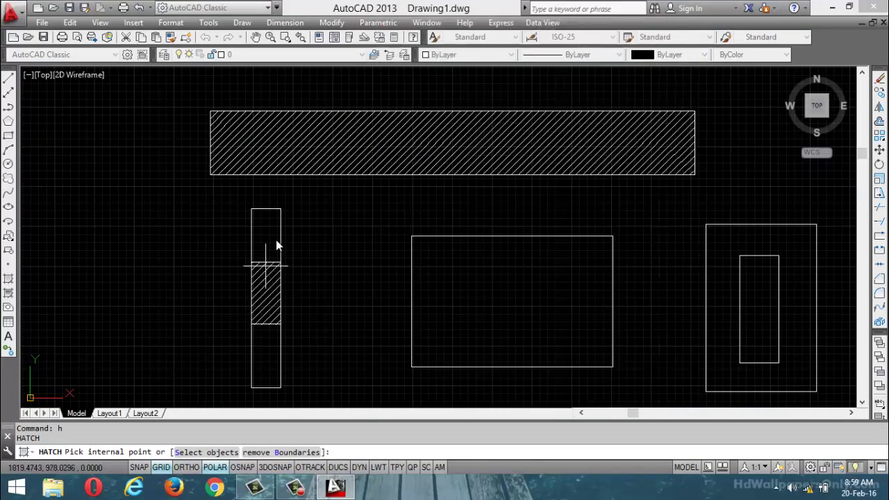
pyautogui.scroll(3, 269, 236)
pyautogui.click(263, 236)
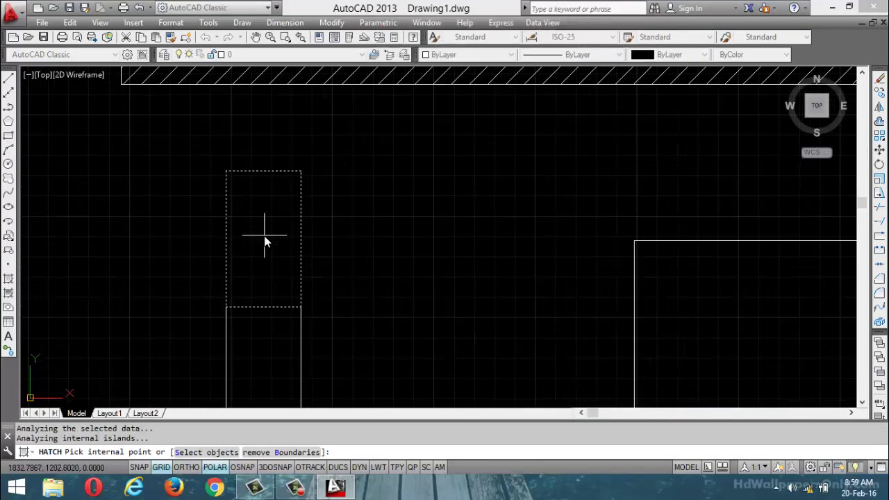
pyautogui.press('Return')
pyautogui.click(533, 400)
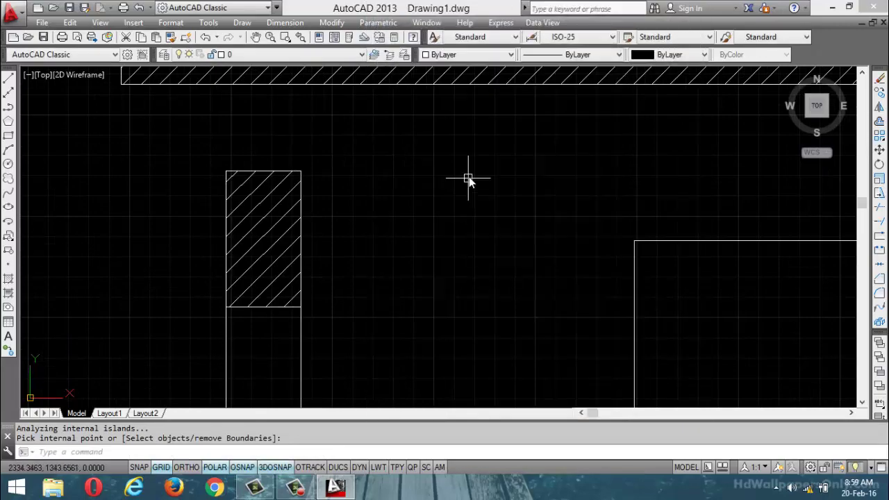
pyautogui.scroll(-4, 475, 223)
# - Repeat the hatch to fill the column's bottom cell, leaving the middle empty
pyautogui.press('Return')
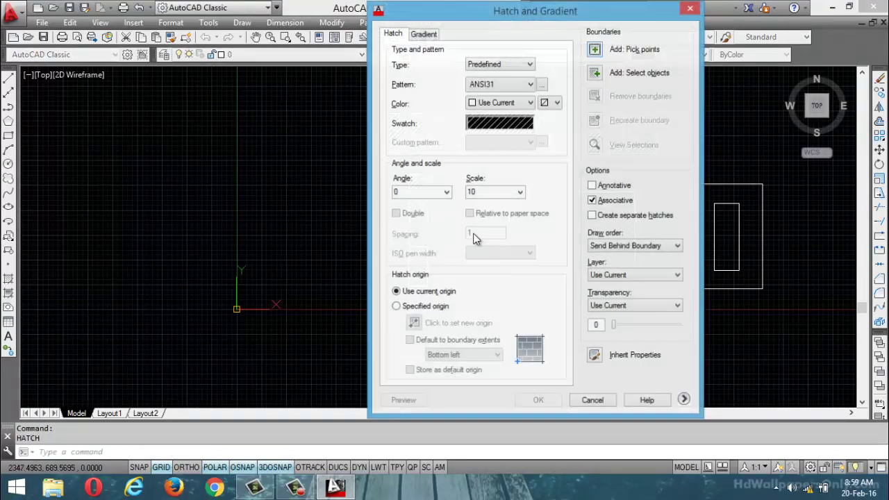
pyautogui.click(595, 50)
pyautogui.scroll(5, 387, 289)
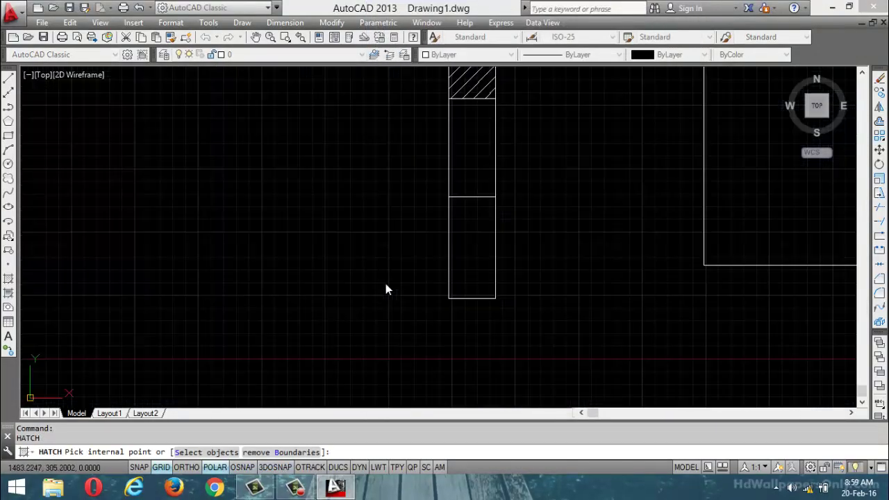
pyautogui.click(532, 243)
pyautogui.press('Return')
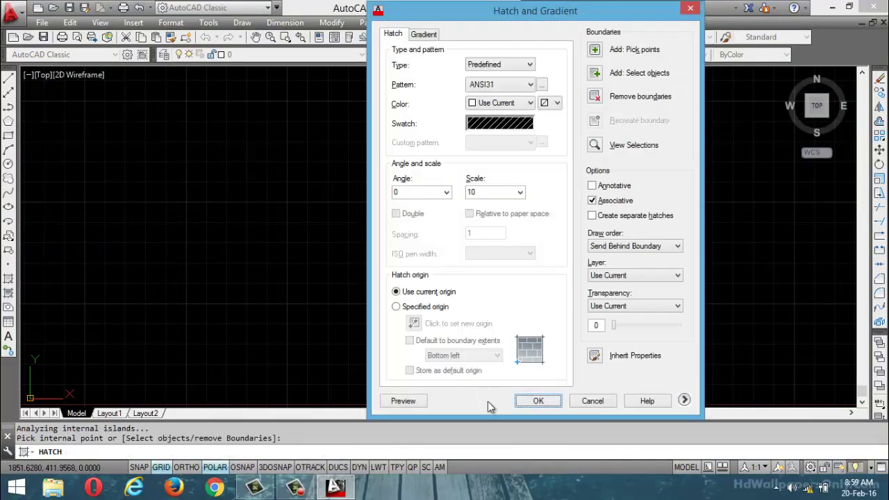
pyautogui.click(537, 402)
pyautogui.scroll(-5, 416, 278)
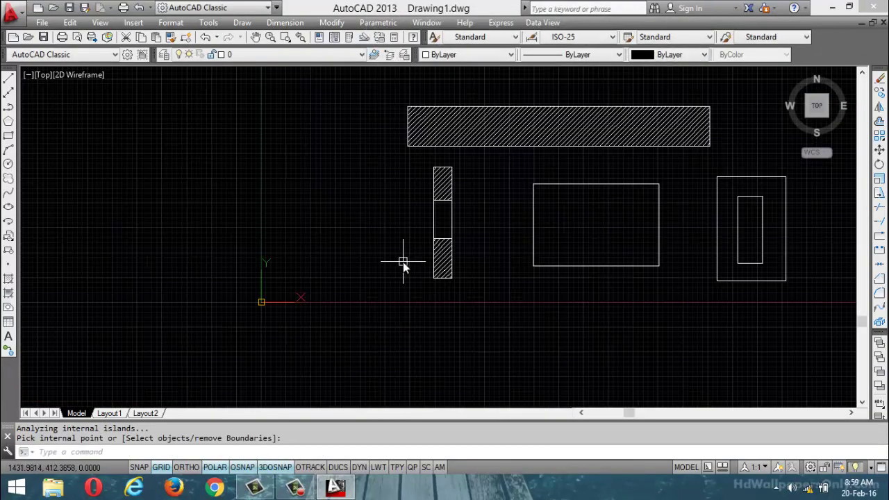
# - Choose the BRICK pattern from Other Predefined in the Hatch and Gradient dialog
pyautogui.scroll(2, 651, 243)
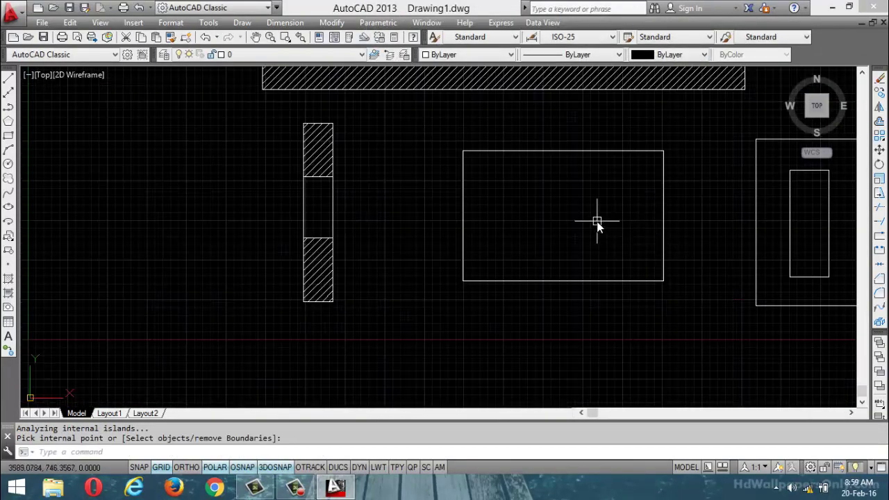
pyautogui.write('h')
pyautogui.press('Return')
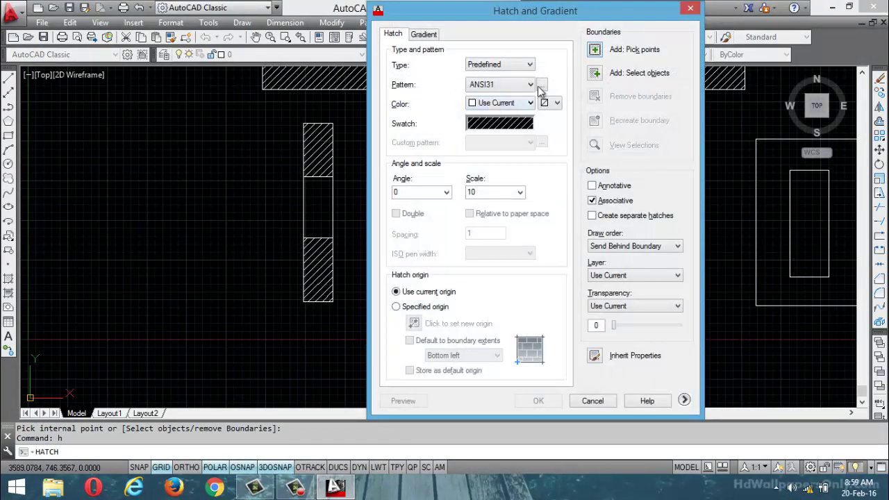
pyautogui.click(542, 85)
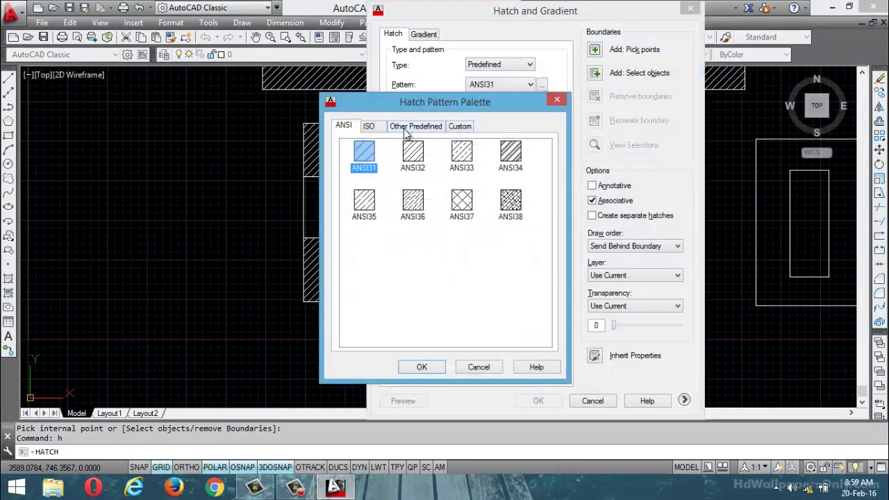
pyautogui.click(410, 127)
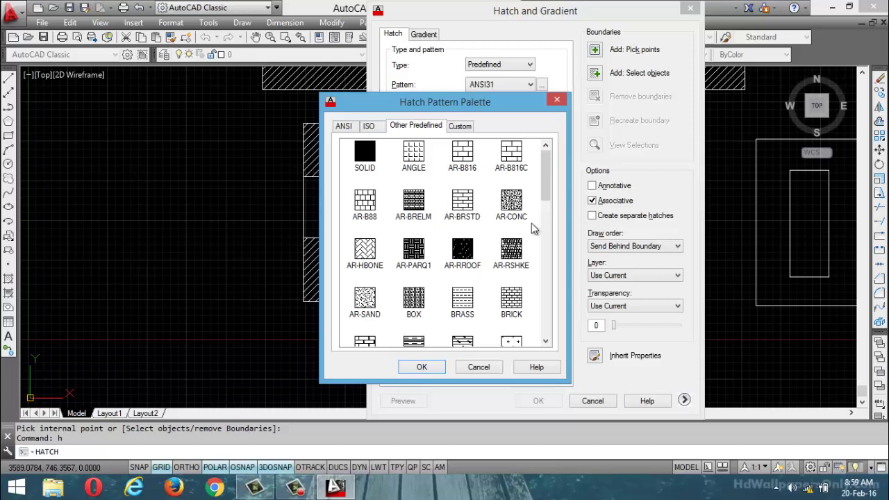
pyautogui.click(511, 311)
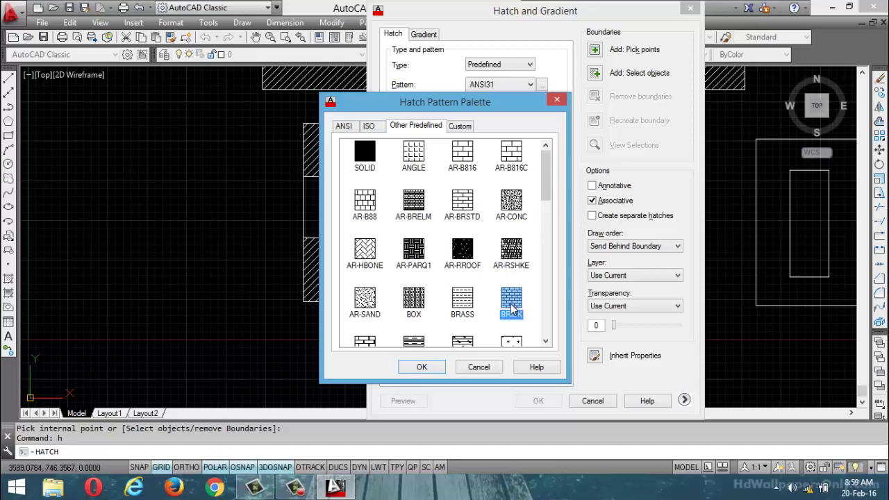
pyautogui.click(422, 368)
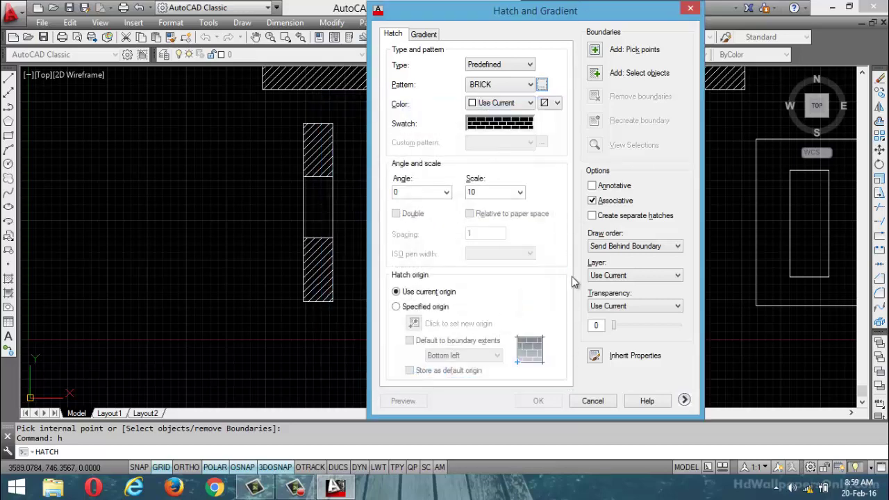
# - Pick a point inside the wide middle rectangle and apply the brick hatch
pyautogui.click(595, 50)
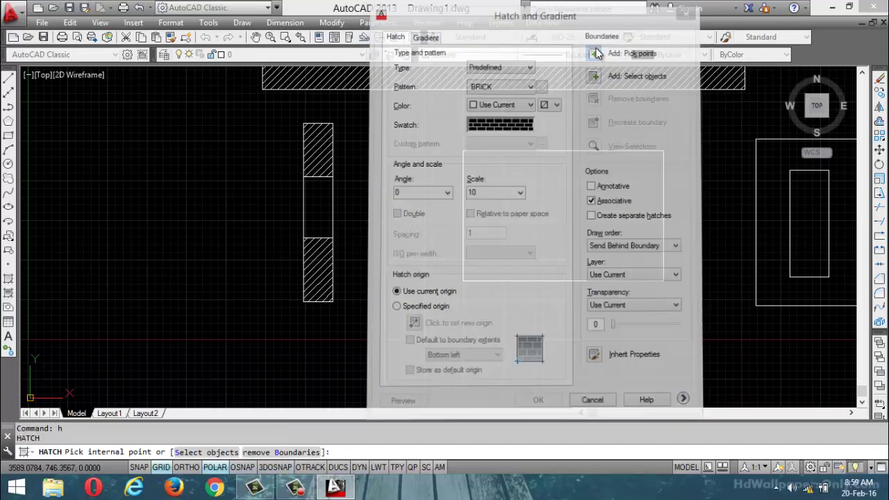
pyautogui.click(579, 212)
pyautogui.press('Return')
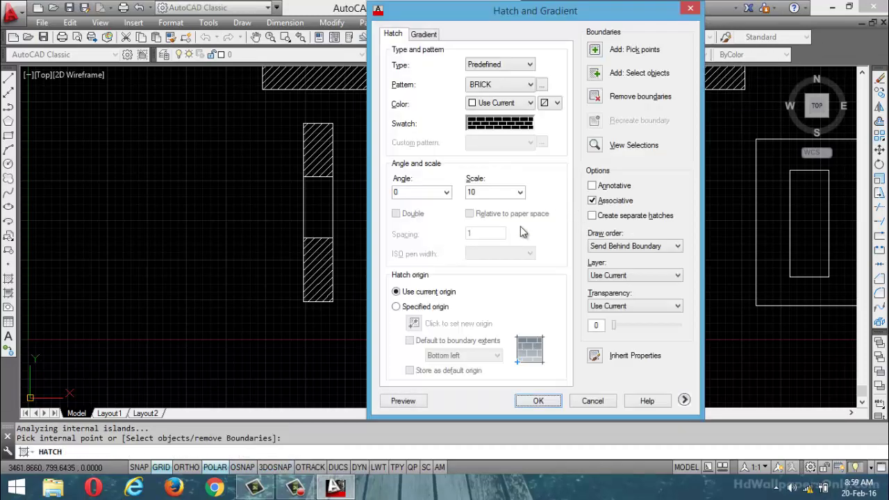
pyautogui.click(535, 402)
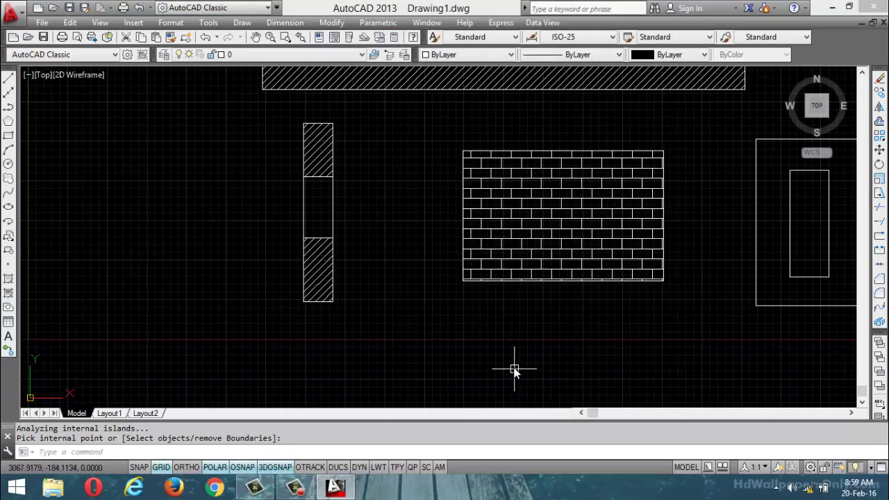
pyautogui.scroll(-5, 475, 246)
pyautogui.scroll(5, 560, 241)
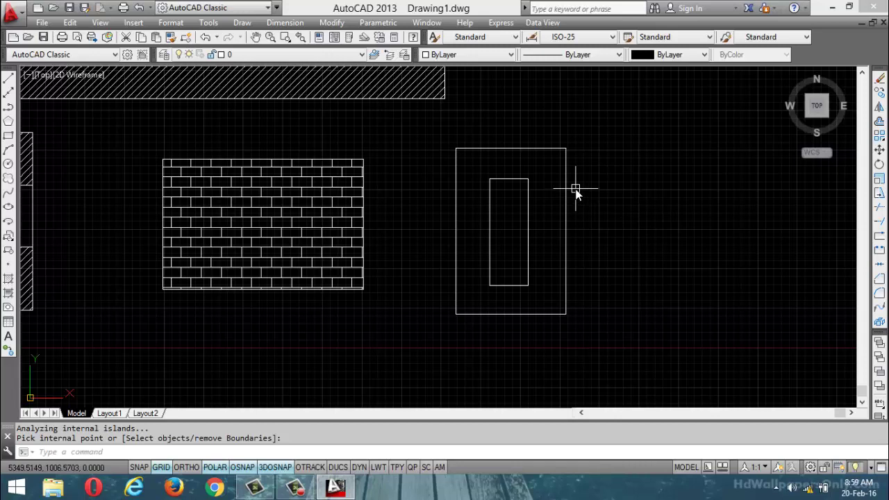
pyautogui.scroll(2, 550, 183)
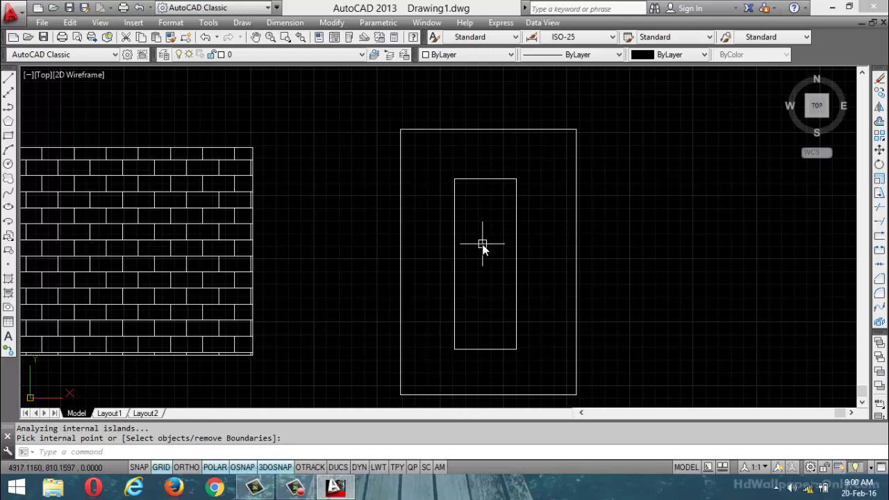
# - Start a new hatch and pick a point in the ring between the nested rectangles
pyautogui.write('h')
pyautogui.press('Return')
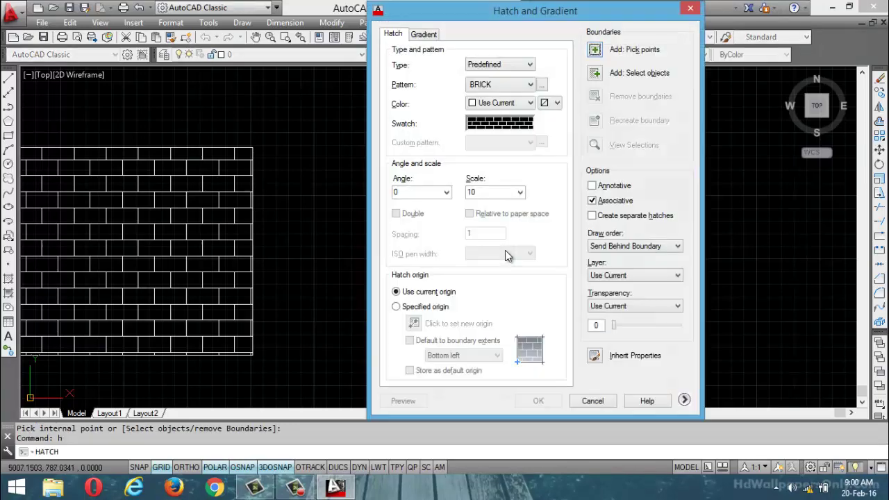
pyautogui.click(595, 72)
pyautogui.click(486, 129)
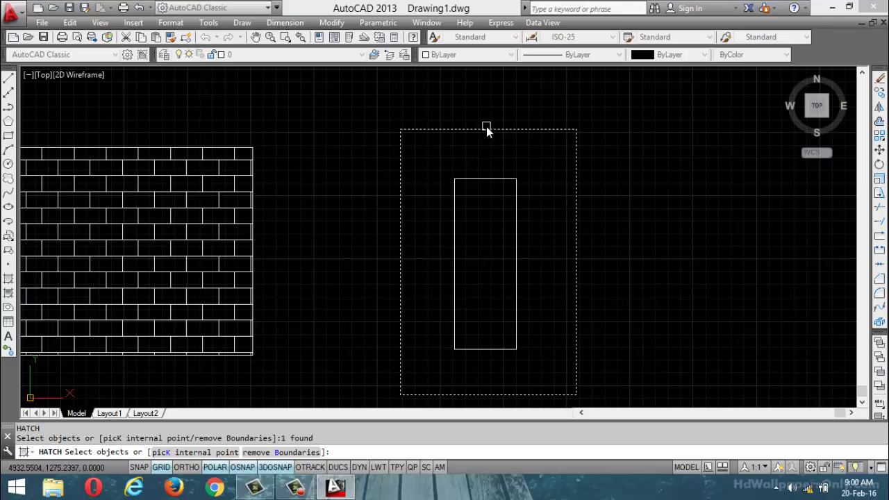
pyautogui.press('Escape')
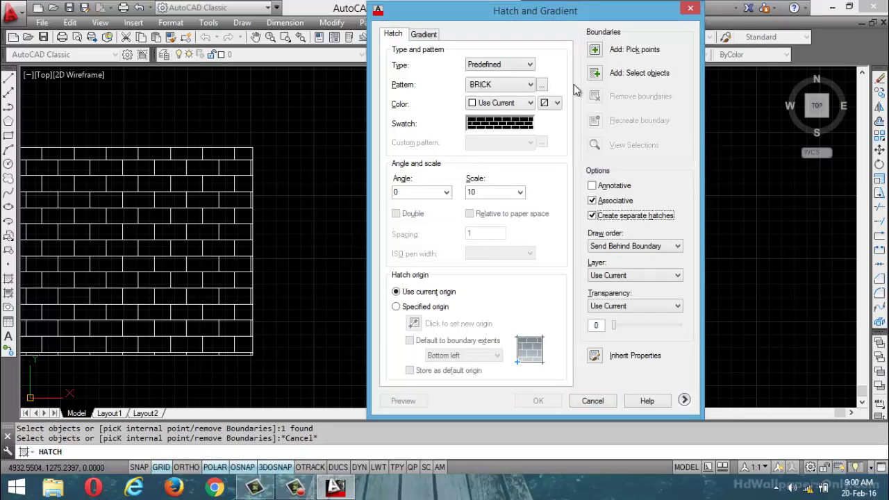
pyautogui.click(596, 49)
pyautogui.click(545, 194)
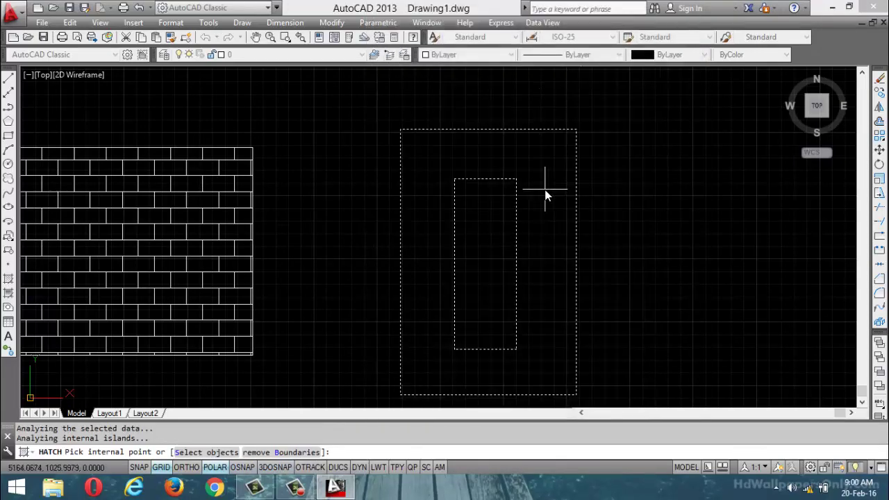
pyautogui.press('Return')
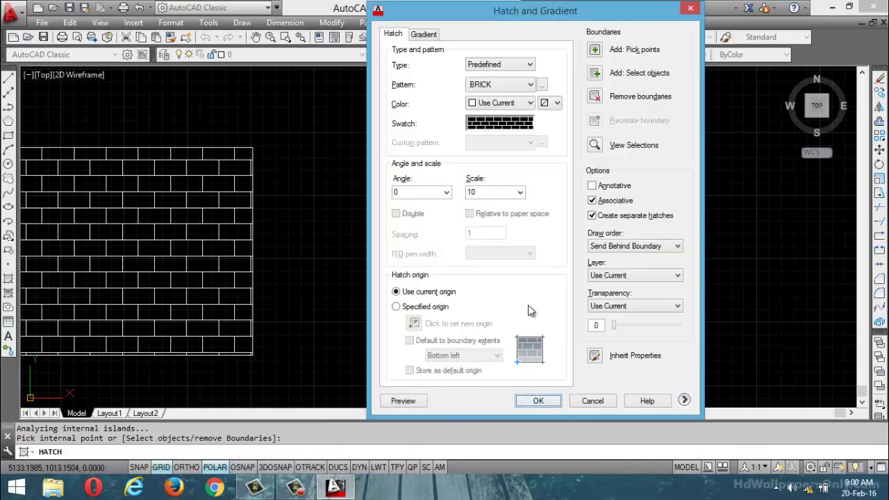
# - Select the GRASS pattern from Other Predefined and apply it to the ring
pyautogui.click(542, 84)
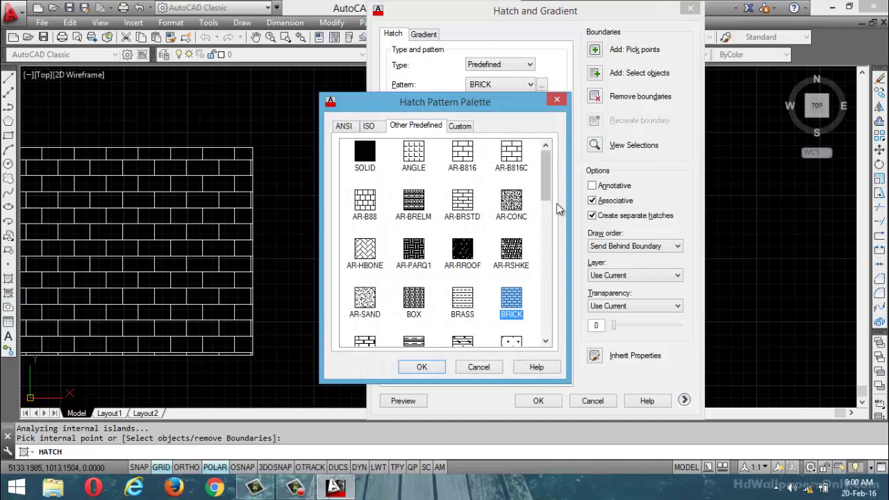
pyautogui.moveTo(545, 193); pyautogui.dragTo(548, 255)
pyautogui.click(416, 224)
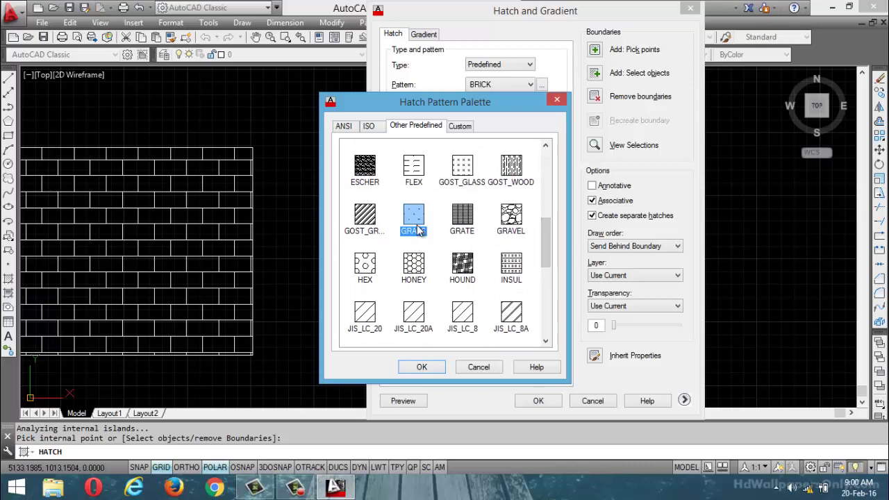
pyautogui.click(422, 367)
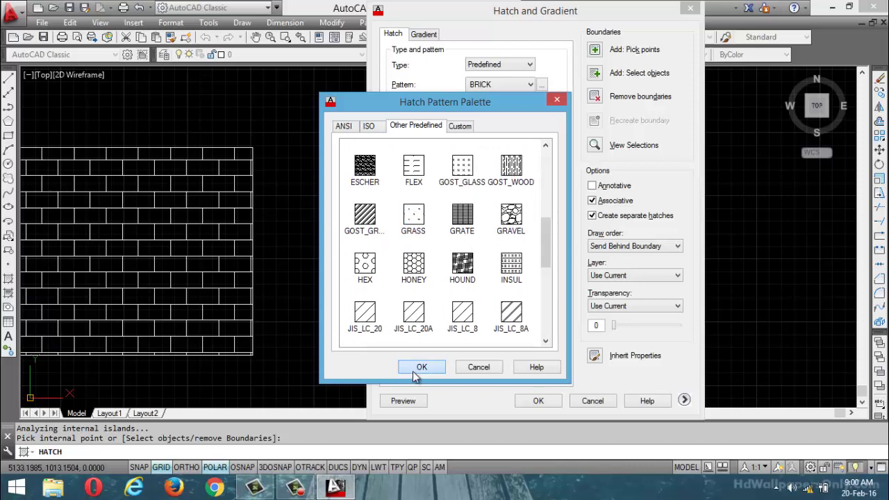
pyautogui.click(538, 401)
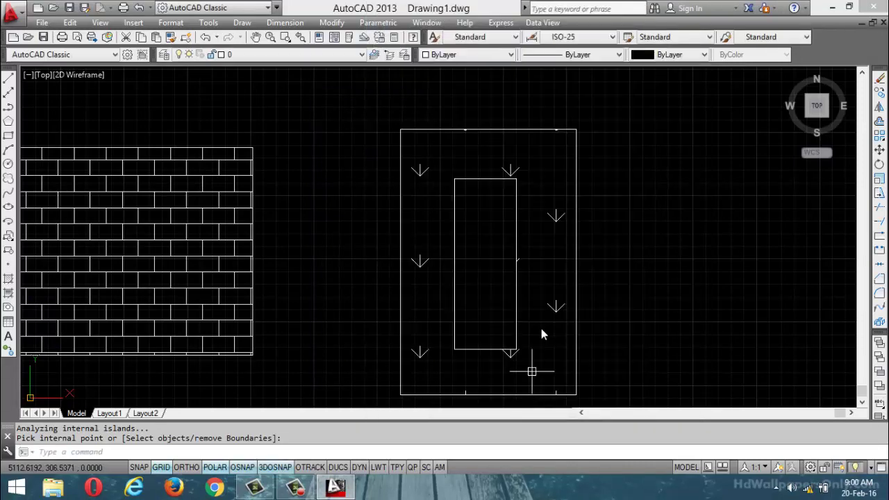
# - Finish creating the GRASS hatch in the rectangular ring
pyautogui.scroll(-4, 528, 205)
pyautogui.scroll(4, 526, 209)
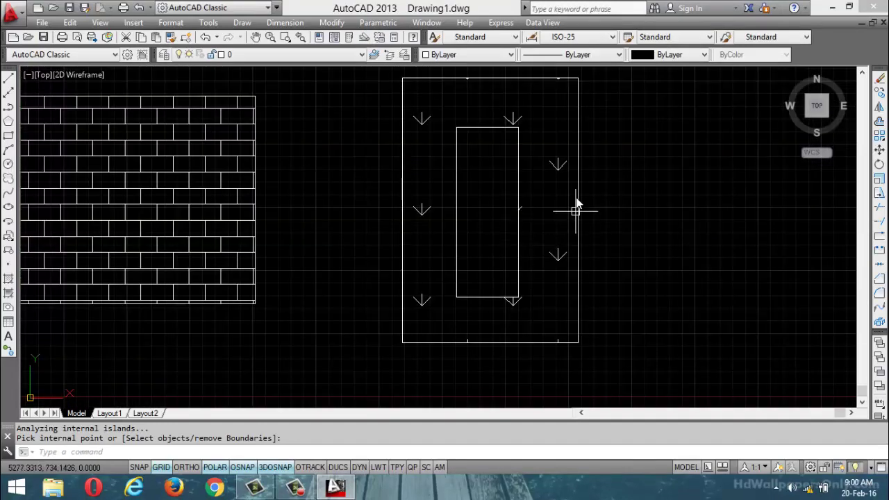
pyautogui.press('Return')
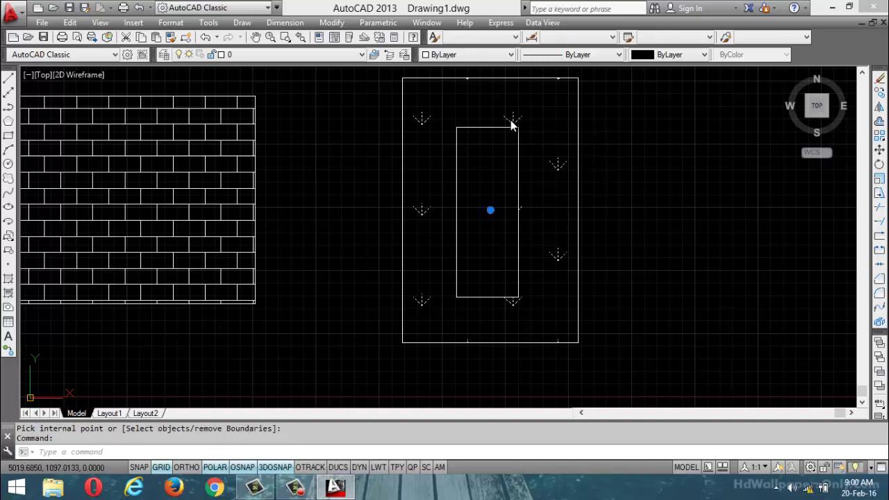
# - Change the GRASS hatch scale to 1 in Quick Properties
pyautogui.click(518, 119)
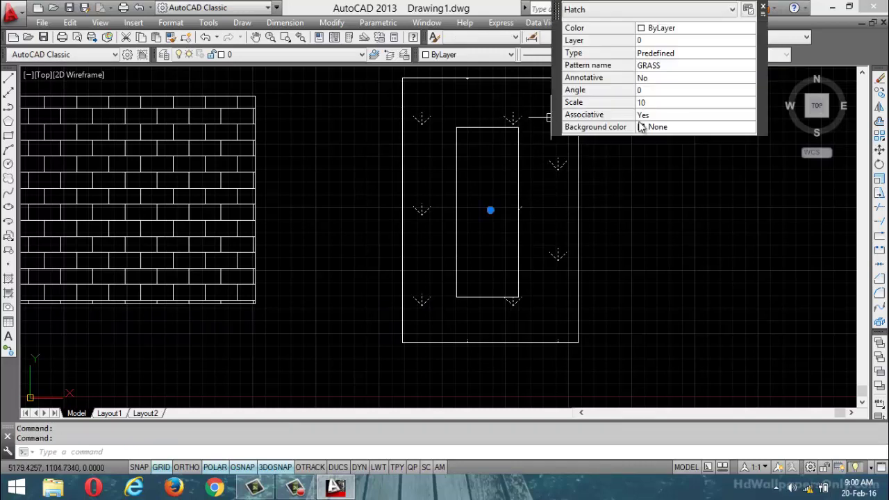
pyautogui.click(652, 104)
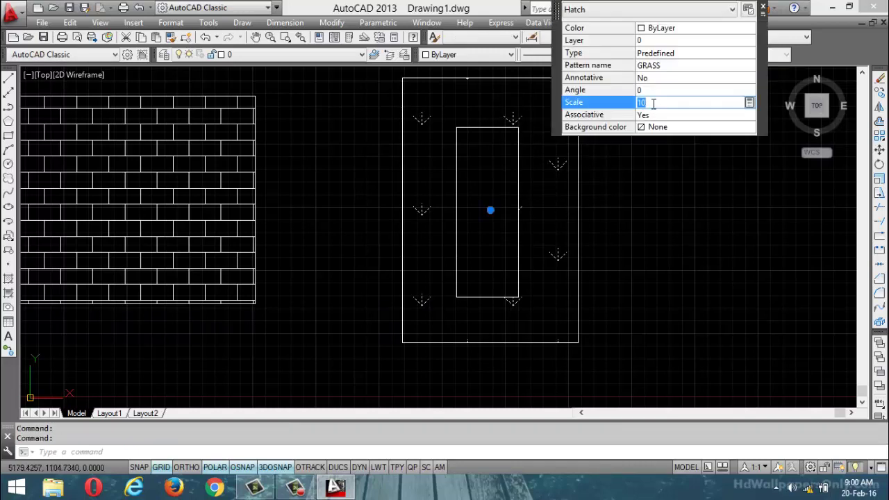
pyautogui.write('1')
pyautogui.press('Return')
pyautogui.press('Escape')
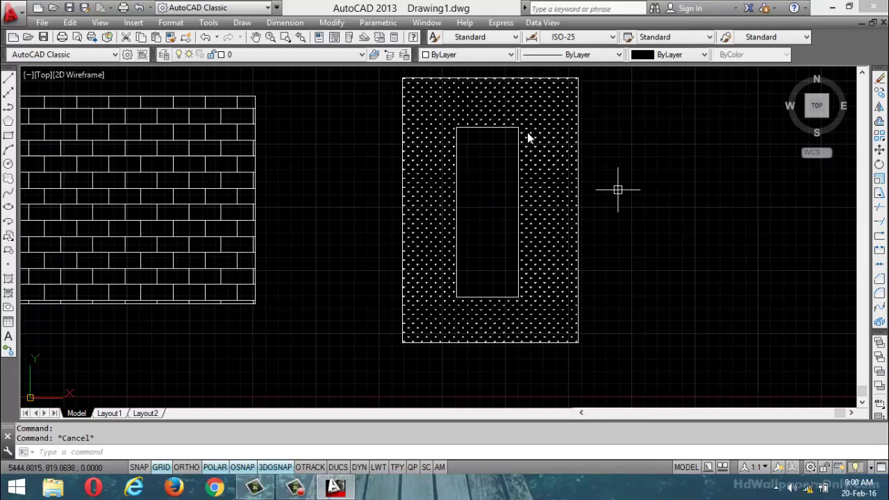
pyautogui.scroll(8, 518, 120)
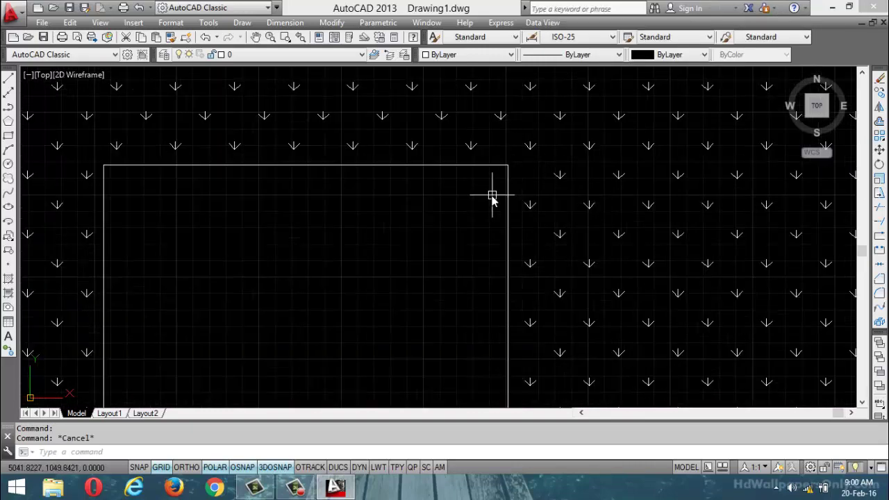
pyautogui.scroll(-10, 489, 196)
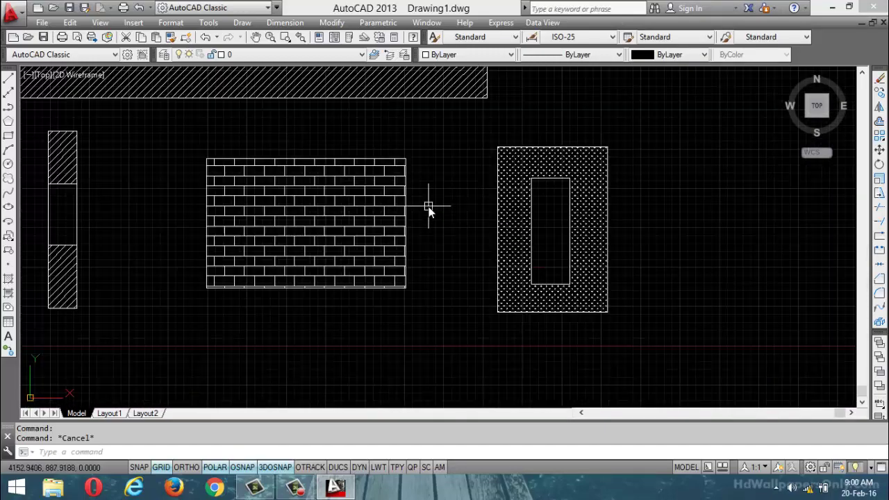
# - Set the brick hatch scale to 5 in Quick Properties
pyautogui.click(323, 209)
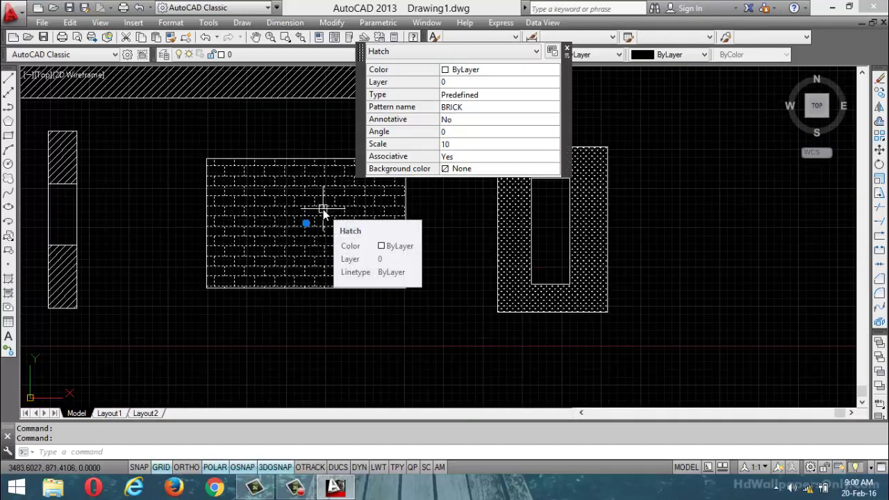
pyautogui.click(455, 144)
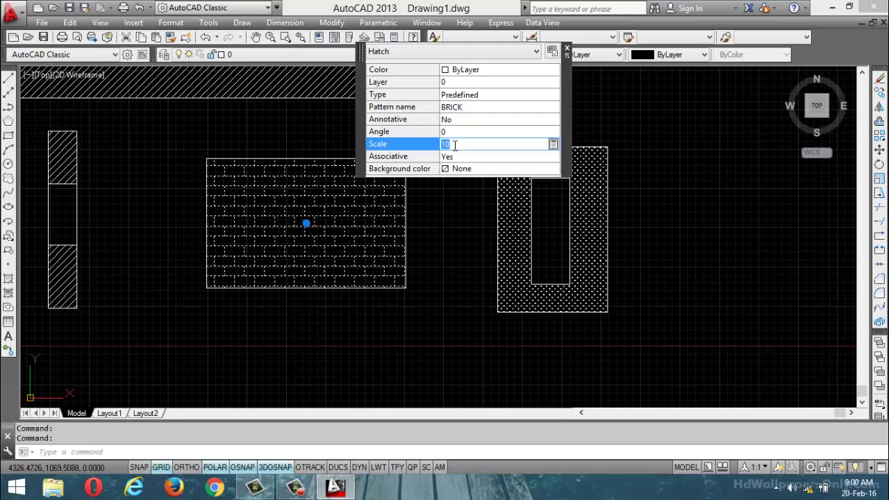
pyautogui.write('5')
pyautogui.click(447, 156)
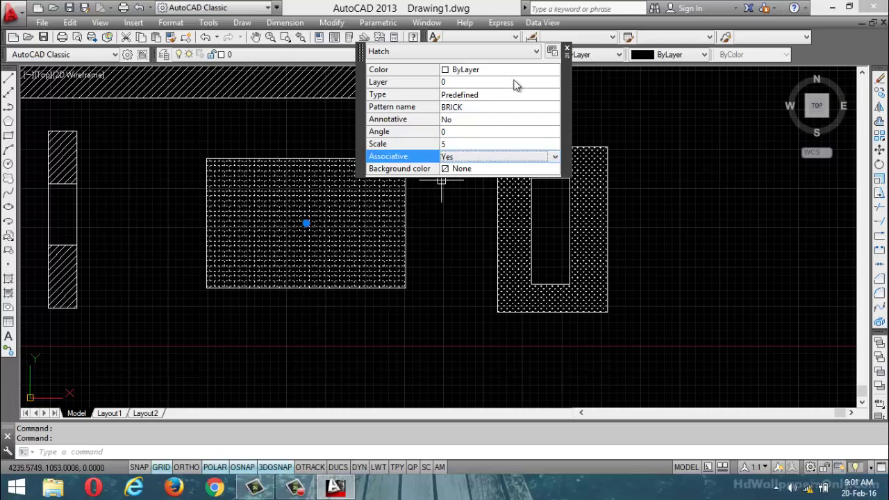
pyautogui.click(566, 49)
pyautogui.scroll(2, 484, 278)
pyautogui.scroll(-5, 485, 275)
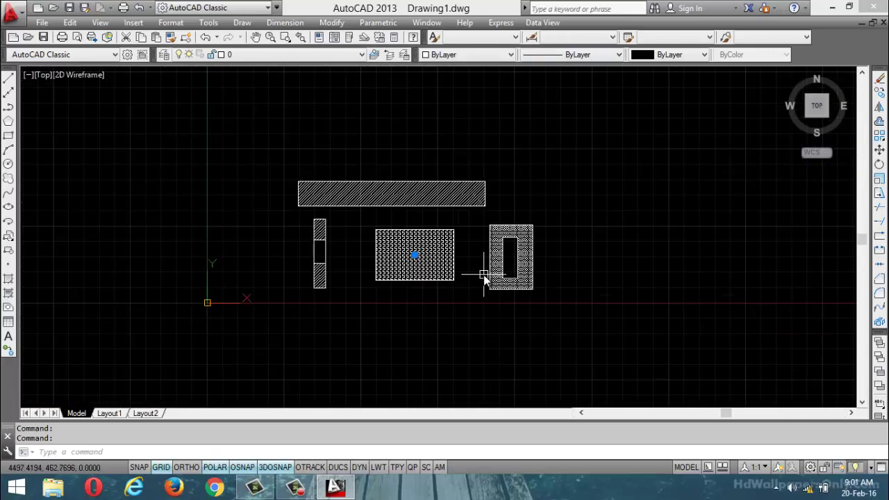
pyautogui.press('Escape')
pyautogui.scroll(5, 396, 241)
pyautogui.scroll(-3, 387, 247)
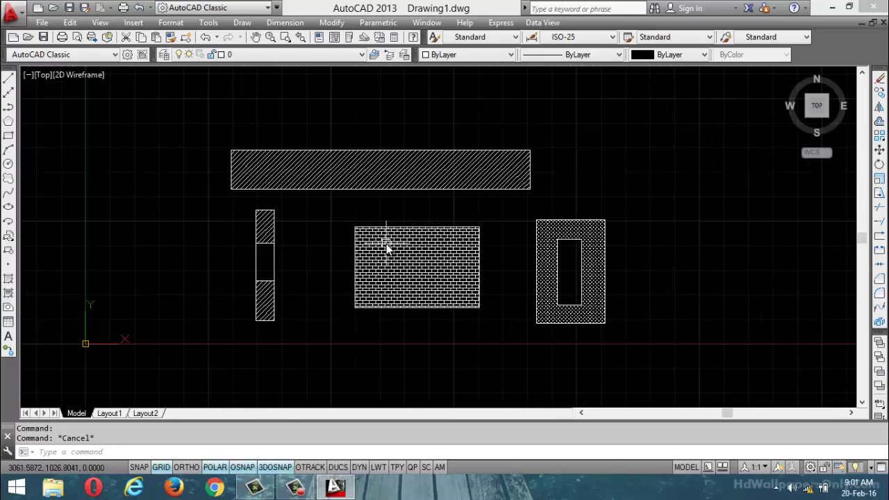
pyautogui.scroll(4, 339, 173)
# - Set the top ANSI31 diagonal hatch scale to 2
pyautogui.click(340, 173)
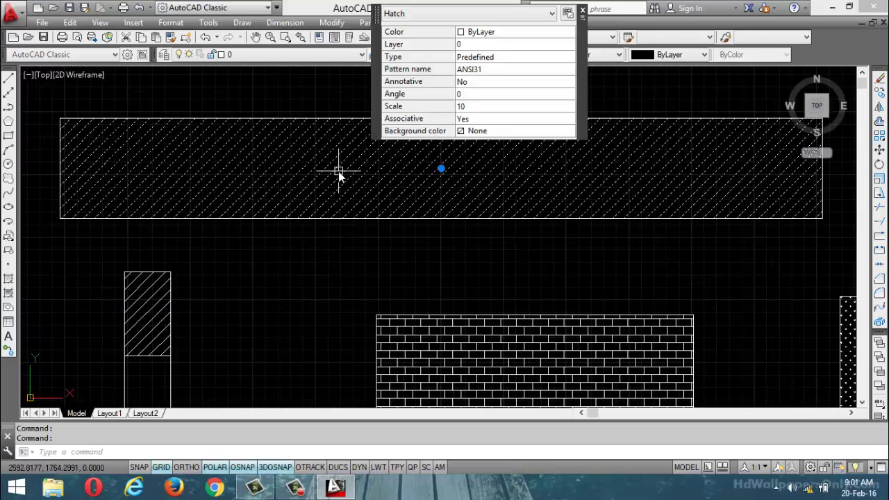
pyautogui.click(476, 106)
pyautogui.write('2')
pyautogui.click(466, 118)
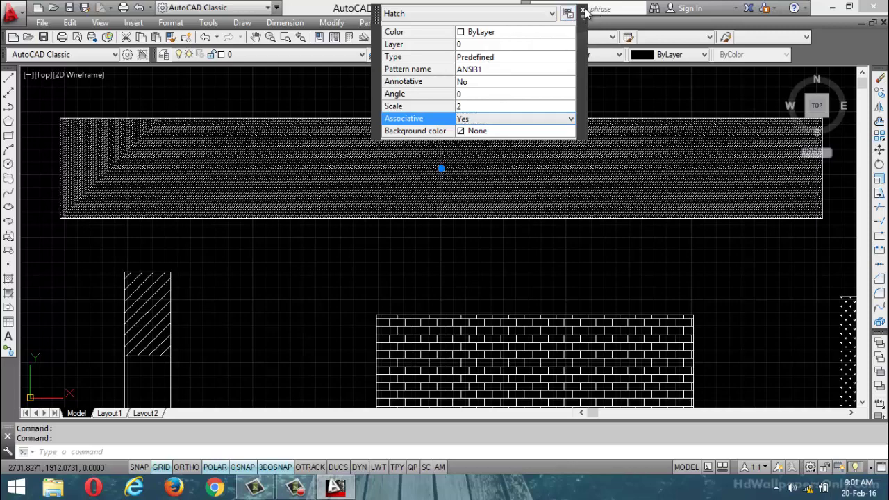
pyautogui.click(582, 11)
pyautogui.press('Escape')
pyautogui.scroll(5, 406, 221)
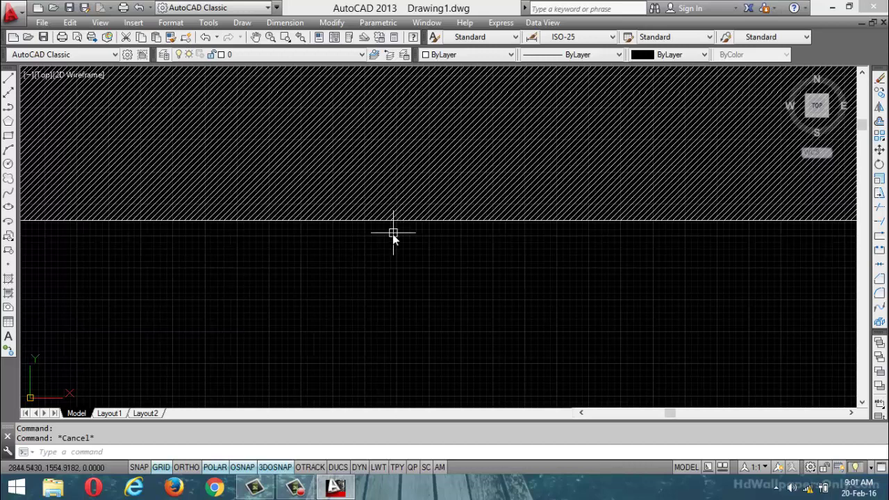
pyautogui.scroll(-10, 382, 250)
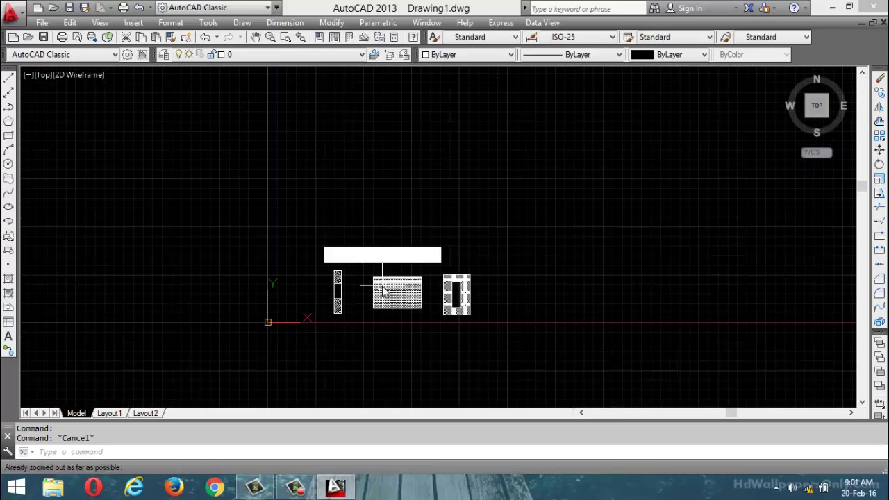
# - Reopen Hatch and Gradient with the H command, showing GRASS at scale 10, angle 0
pyautogui.moveTo(383, 291)
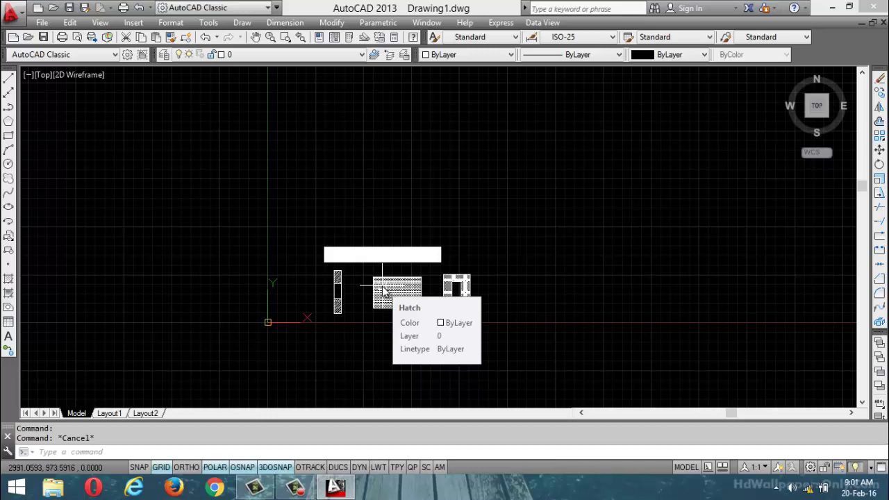
pyautogui.write('h')
pyautogui.press('Return')
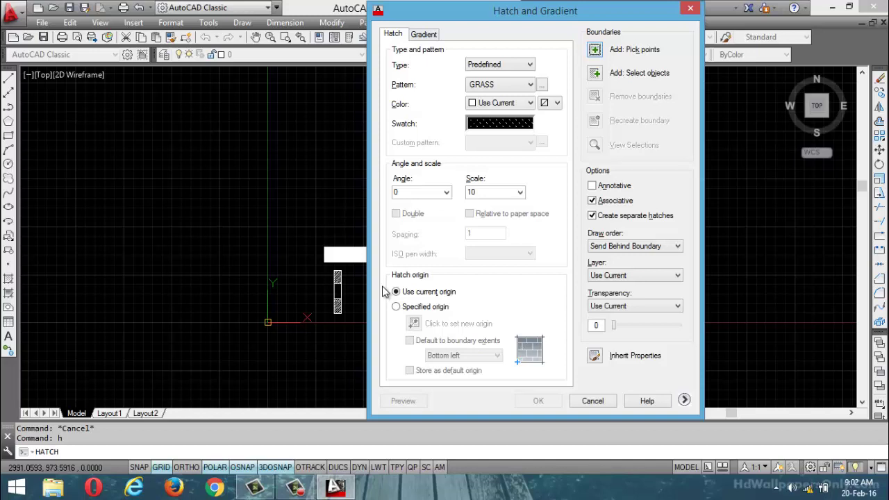
pyautogui.click(283, 490)
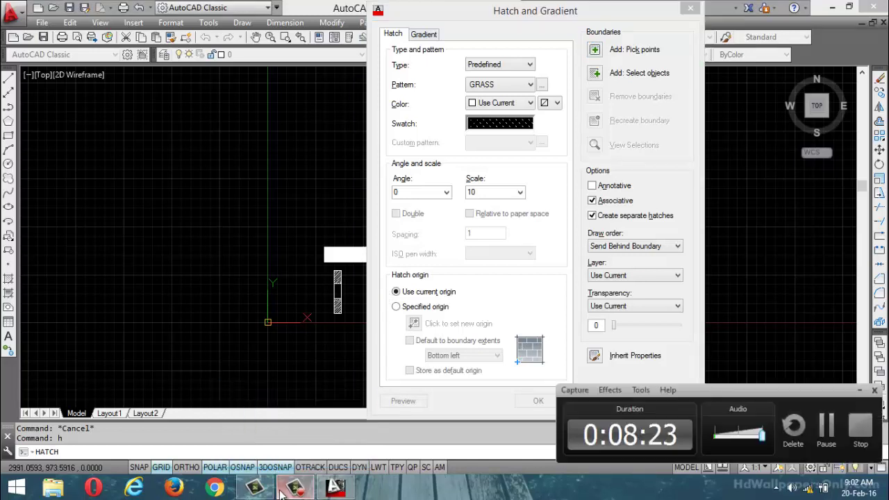
pyautogui.click(282, 490)
pyautogui.click(283, 490)
pyautogui.click(282, 490)
pyautogui.click(689, 8)
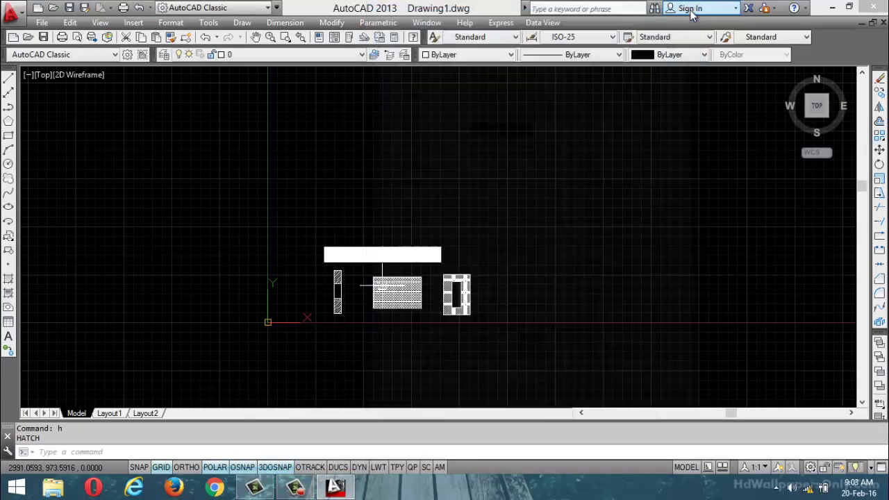
pyautogui.scroll(5, 356, 228)
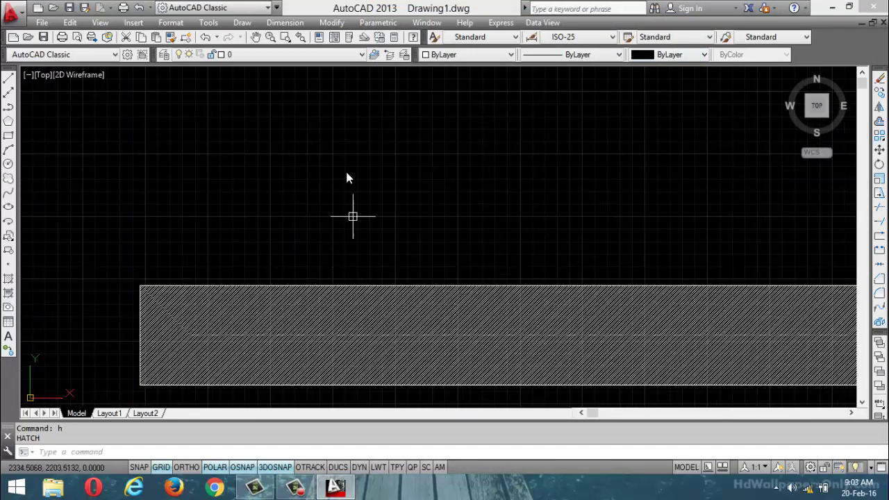
pyautogui.hotkey('ctrl', 'z')
pyautogui.hotkey('ctrl', 'z')
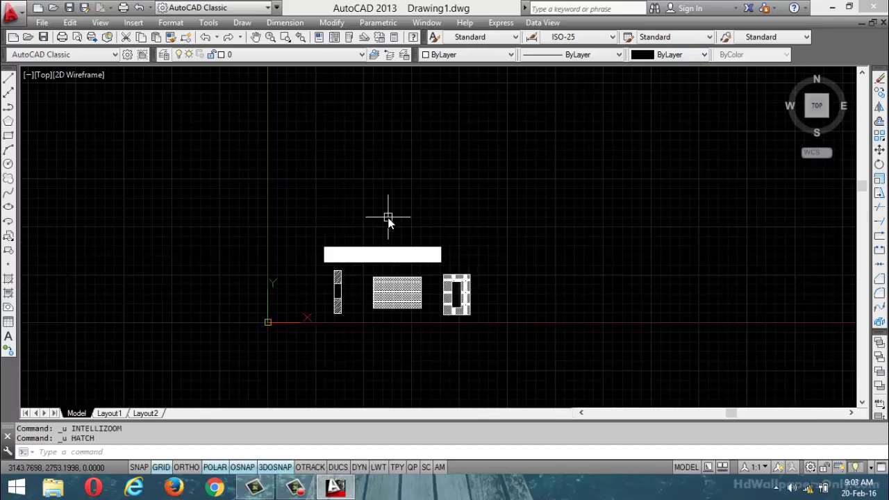
pyautogui.hotkey('ctrl', 'z')
pyautogui.hotkey('ctrl', 'z')
pyautogui.hotkey('ctrl', 'z')
pyautogui.hotkey('ctrl', 'z')
pyautogui.hotkey('ctrl', 'z')
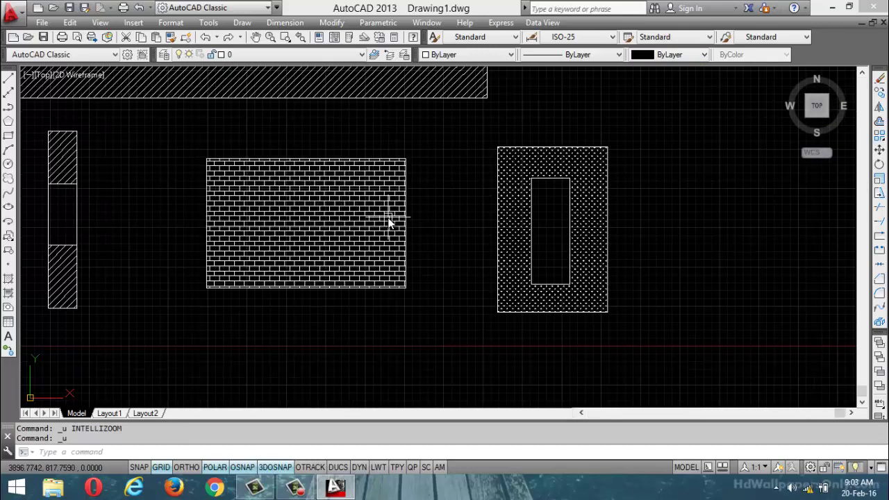
pyautogui.hotkey('ctrl', 'z')
pyautogui.hotkey('ctrl', 'z')
pyautogui.hotkey('ctrl', 'z')
pyautogui.hotkey('ctrl', 'z')
pyautogui.hotkey('ctrl', 'z')
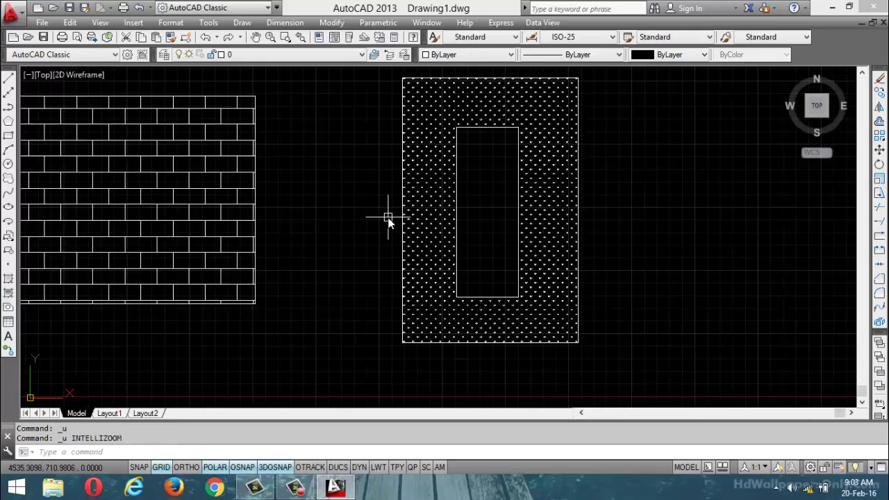
pyautogui.hotkey('ctrl', 'z')
pyautogui.hotkey('ctrl', 'z')
pyautogui.hotkey('ctrl', 'z')
pyautogui.hotkey('ctrl', 'z')
pyautogui.hotkey('ctrl', 'z')
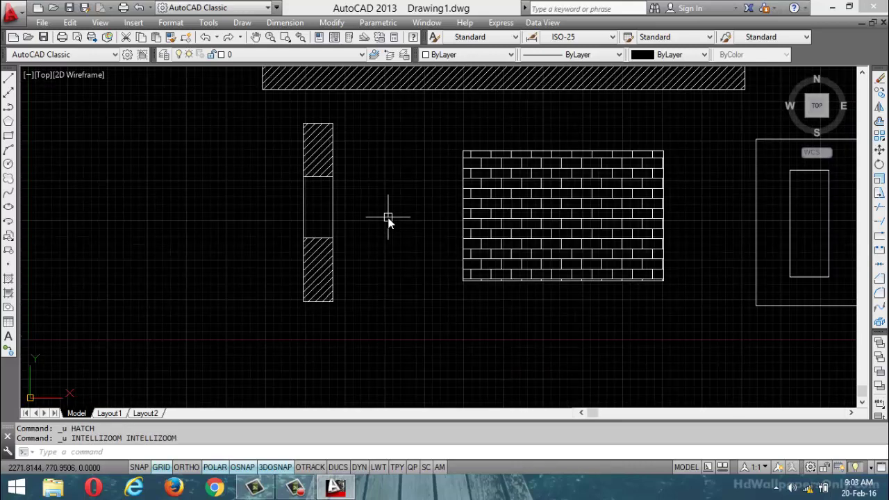
pyautogui.hotkey('ctrl', 'z')
pyautogui.hotkey('ctrl', 'z')
pyautogui.hotkey('ctrl', 'z')
pyautogui.hotkey('ctrl', 'z')
pyautogui.hotkey('ctrl', 'z')
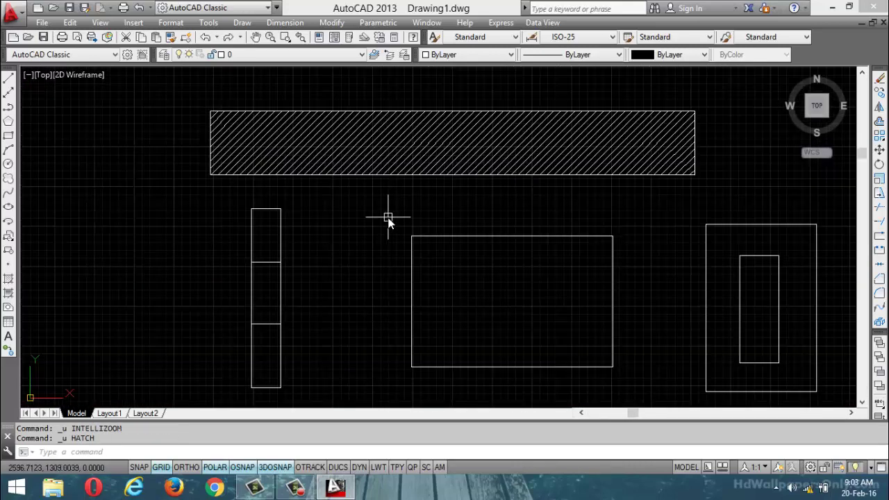
pyautogui.hotkey('ctrl', 'z')
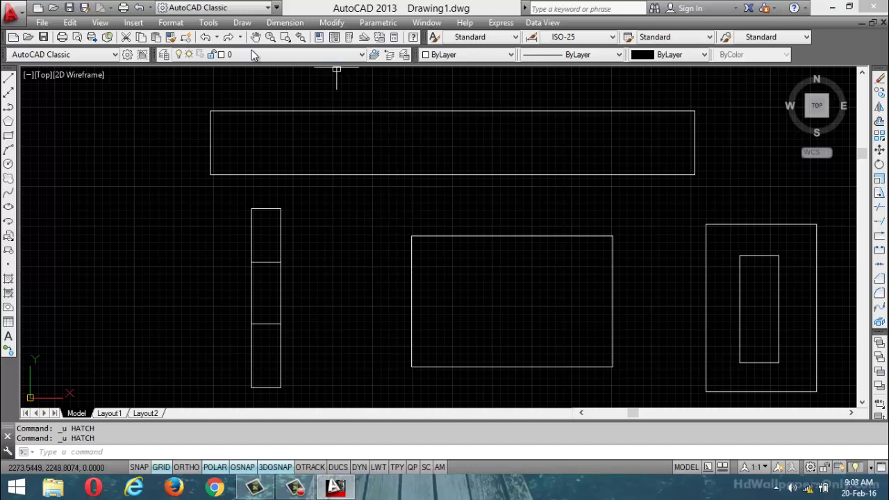
# - Preview the Gradient tab via Draw > Hatch, then launch Draw > Gradient
pyautogui.click(243, 23)
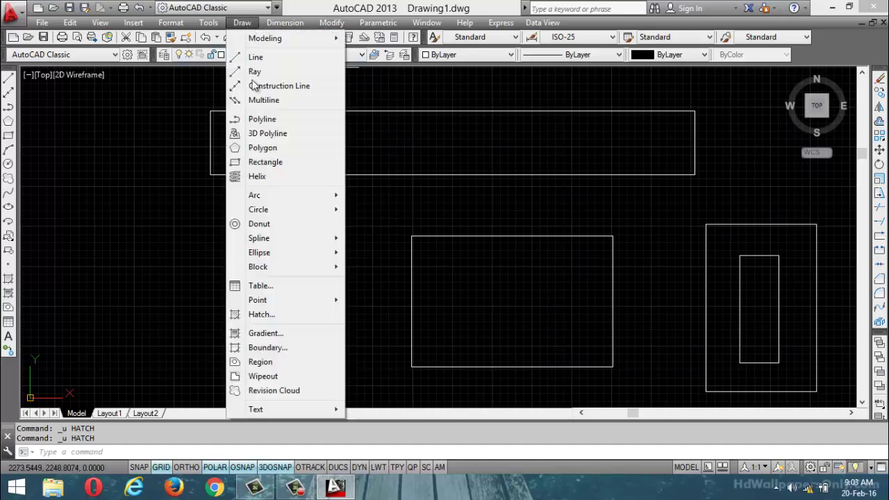
pyautogui.click(277, 320)
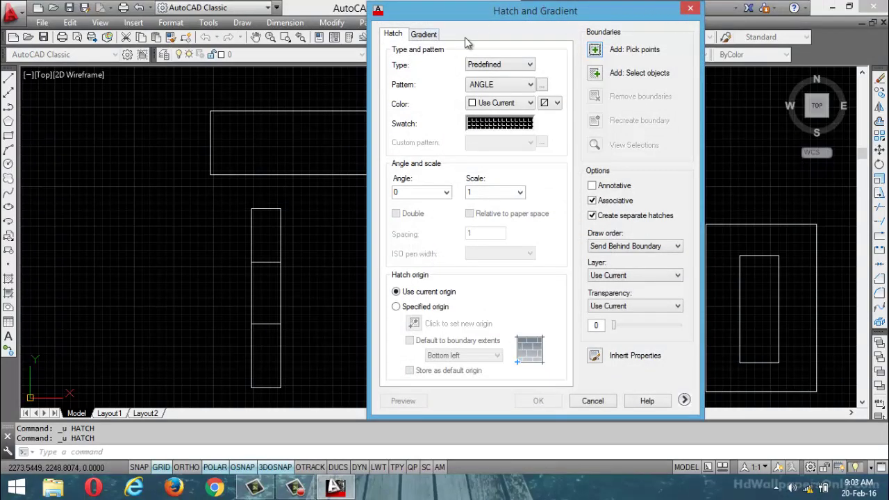
pyautogui.click(428, 38)
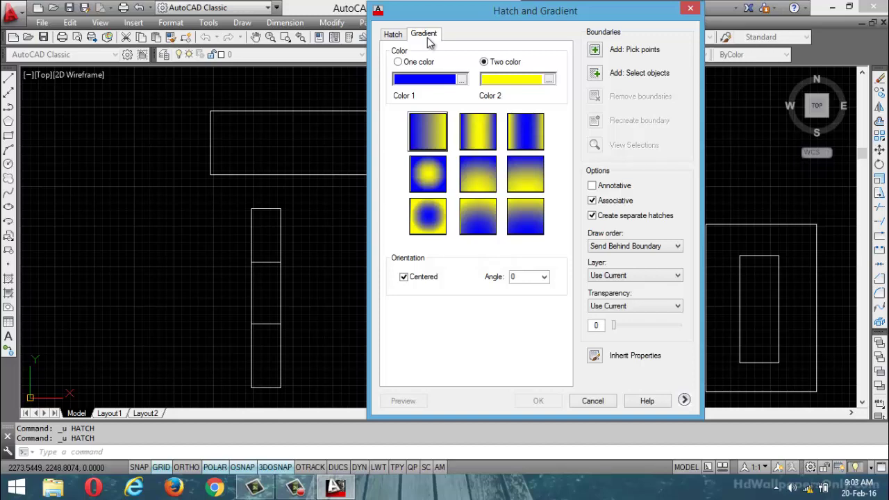
pyautogui.click(690, 8)
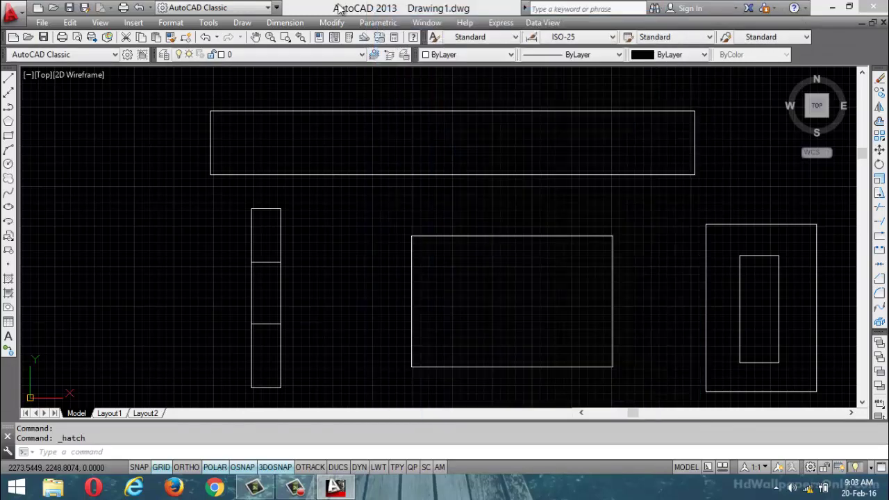
pyautogui.click(242, 22)
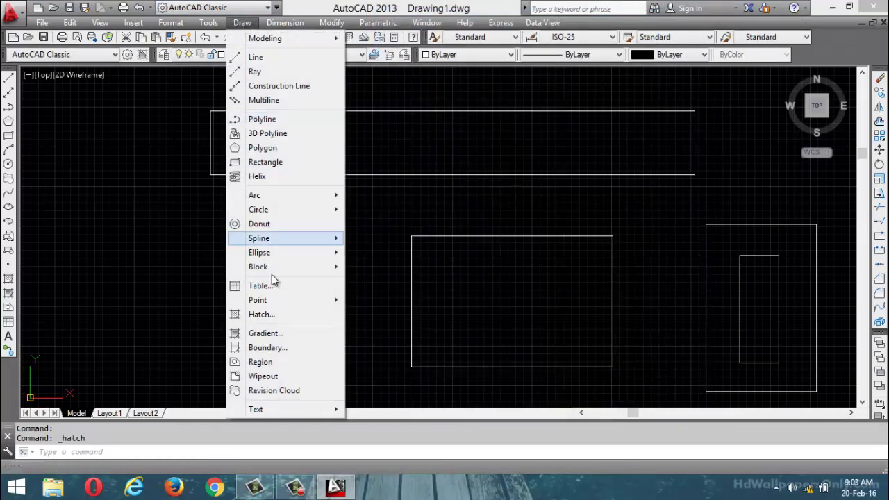
pyautogui.click(266, 333)
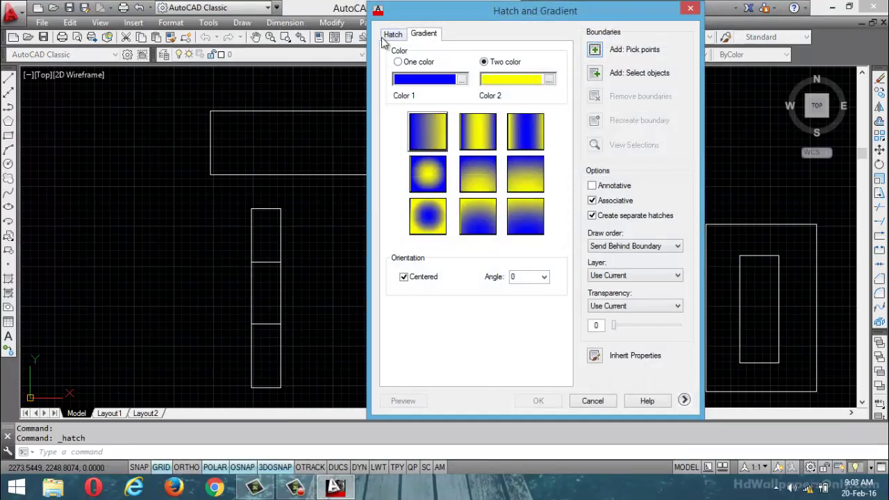
# - Close the dialog and rerun the gradient fill with the GD command
pyautogui.click(690, 9)
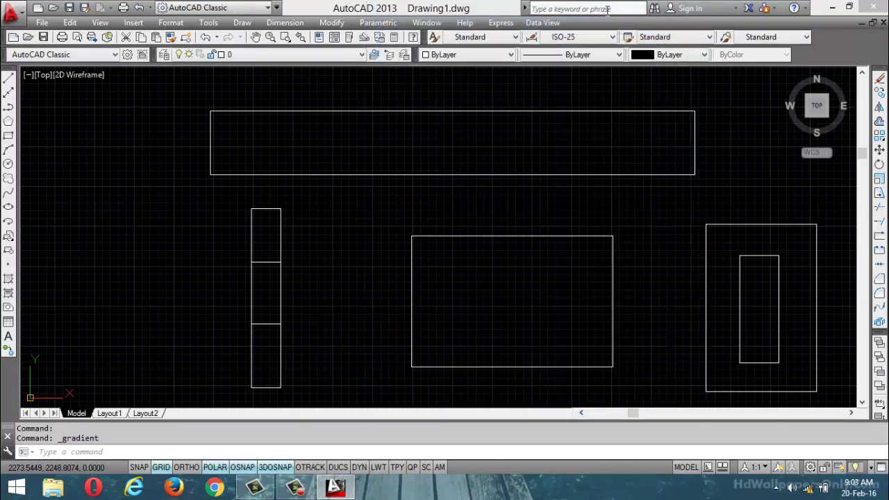
pyautogui.write('G')
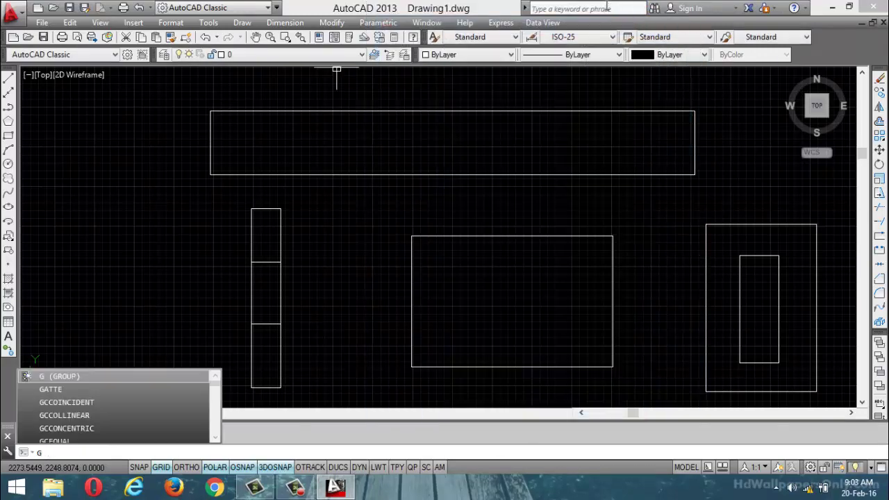
pyautogui.write('Cd')
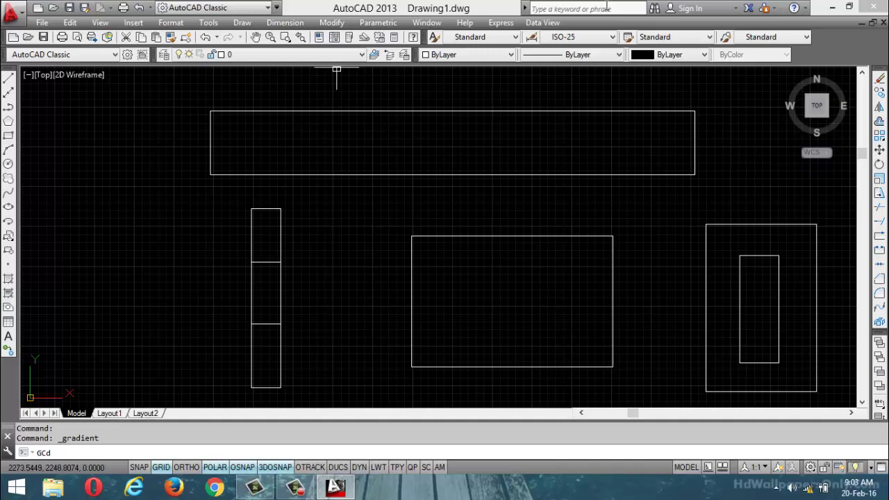
pyautogui.press('BackSpace')
pyautogui.press('BackSpace')
pyautogui.press('BackSpace')
pyautogui.write('GD')
pyautogui.press('Return')
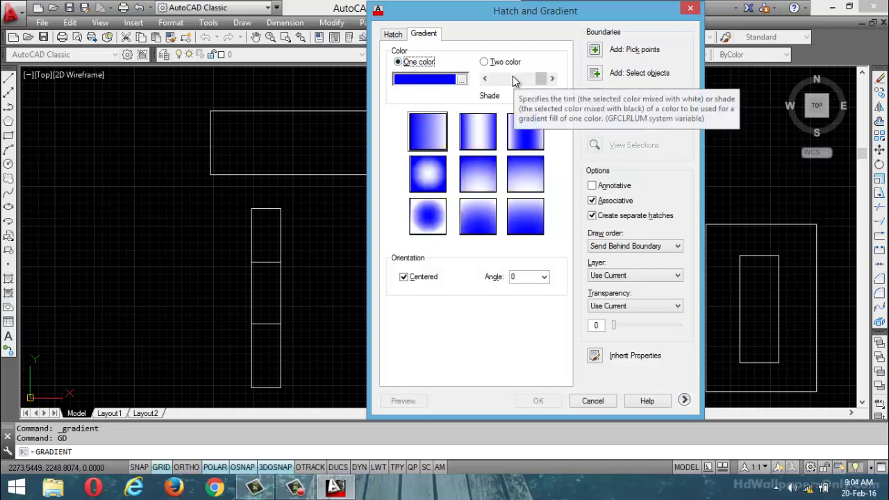
# - Keep blue as Color 1 and choose the first linear gradient pattern
pyautogui.click(461, 80)
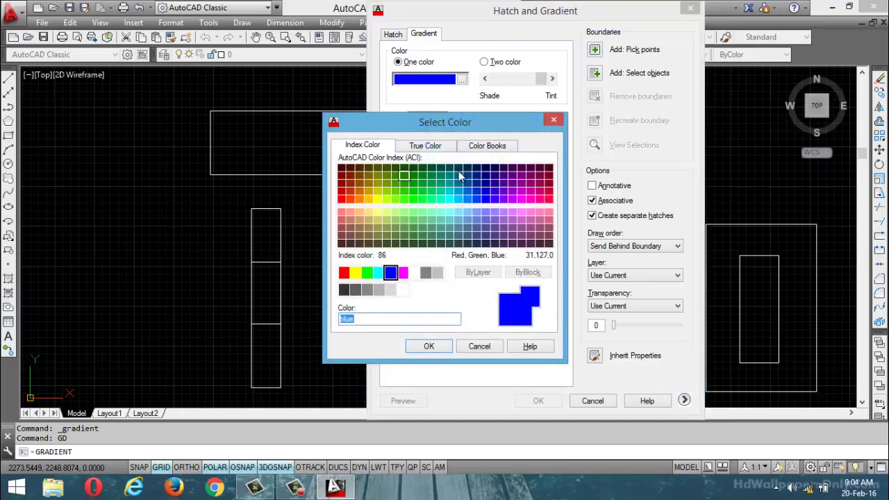
pyautogui.click(553, 120)
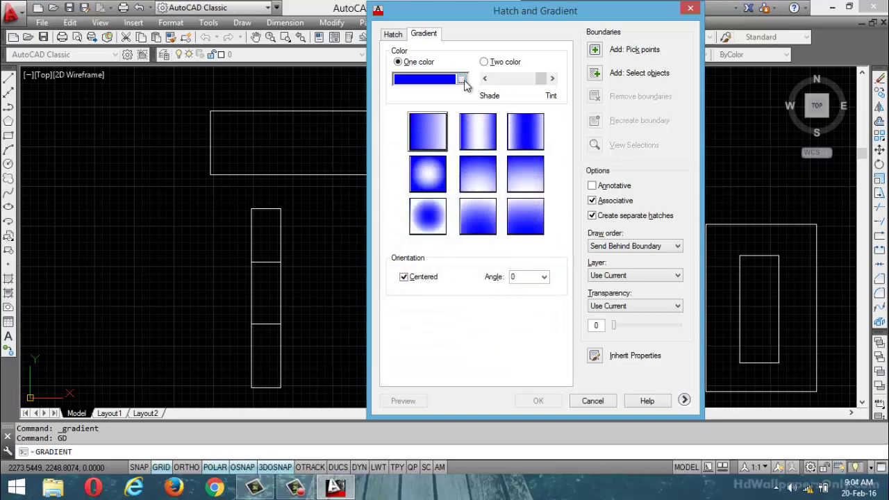
pyautogui.click(462, 79)
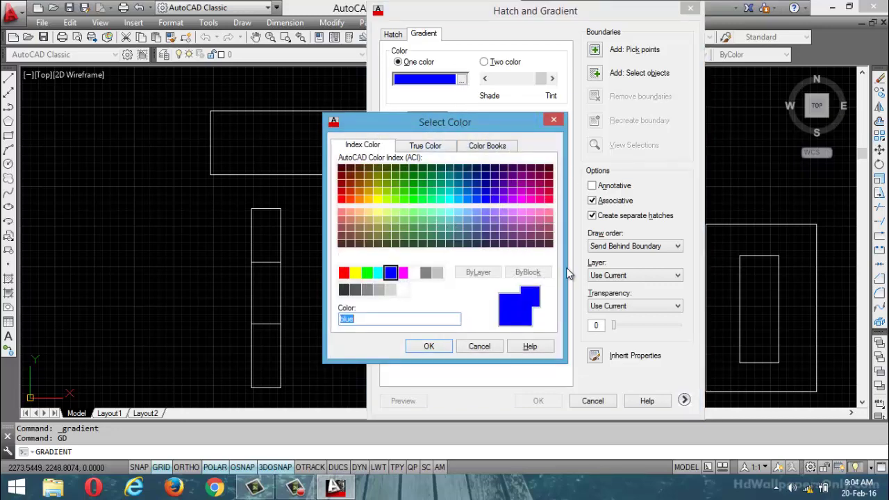
pyautogui.click(560, 121)
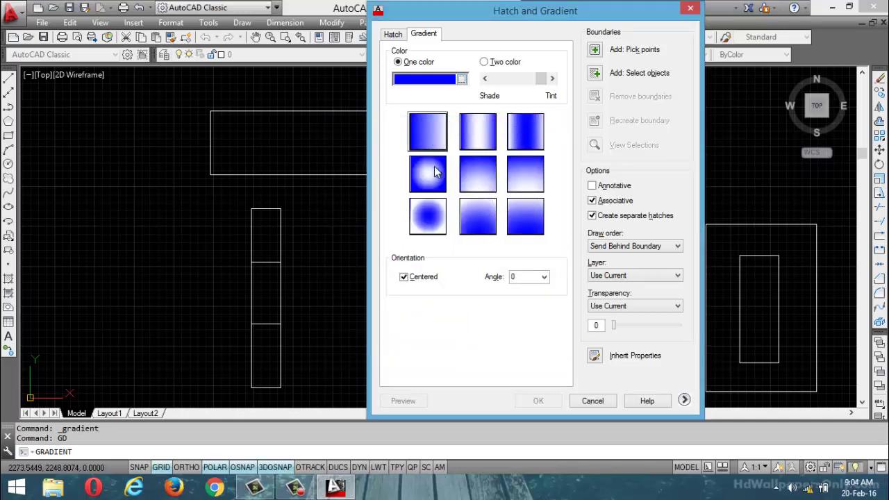
pyautogui.click(415, 136)
# - Apply the blue-to-white gradient to the top and bottom cells of the narrow strip
pyautogui.click(595, 50)
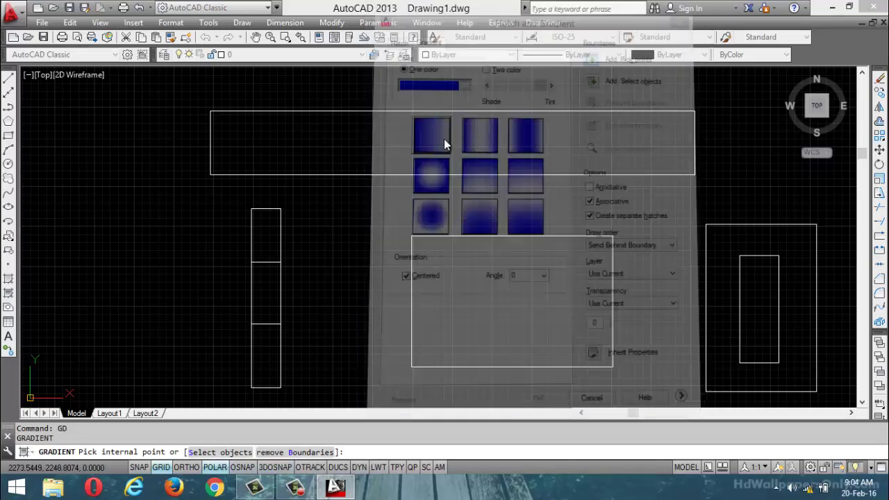
pyautogui.click(274, 236)
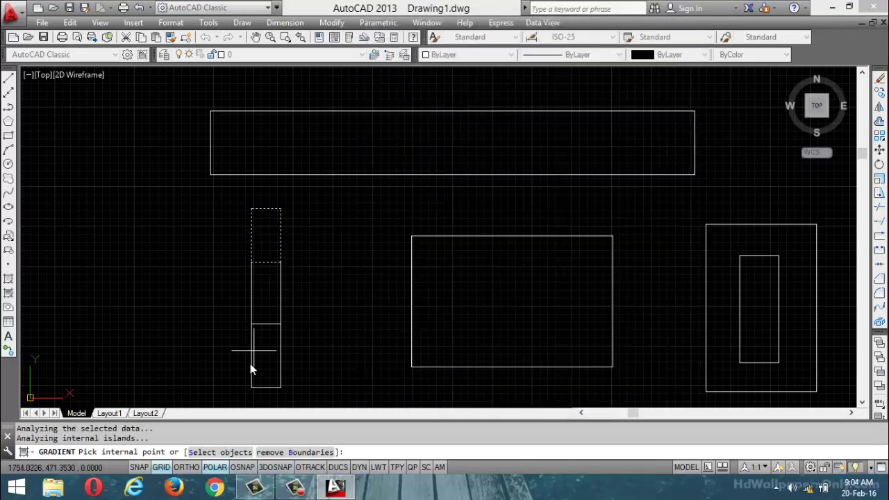
pyautogui.click(262, 360)
pyautogui.press('Return')
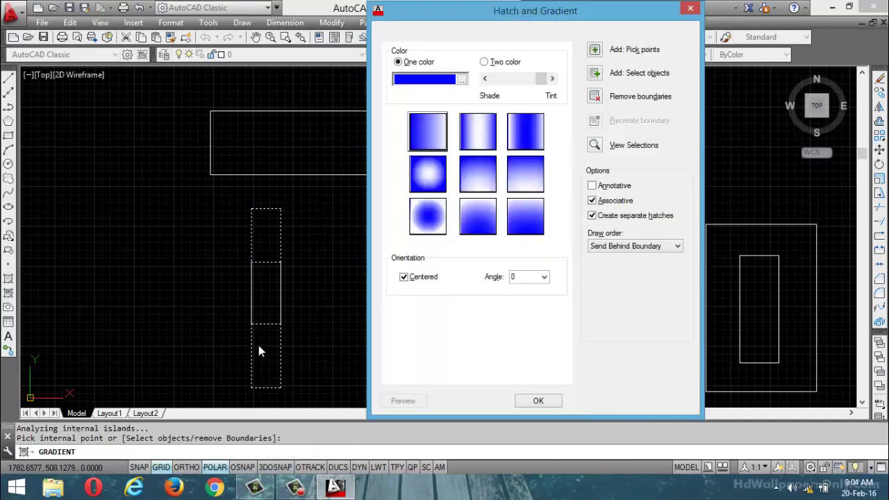
pyautogui.click(537, 402)
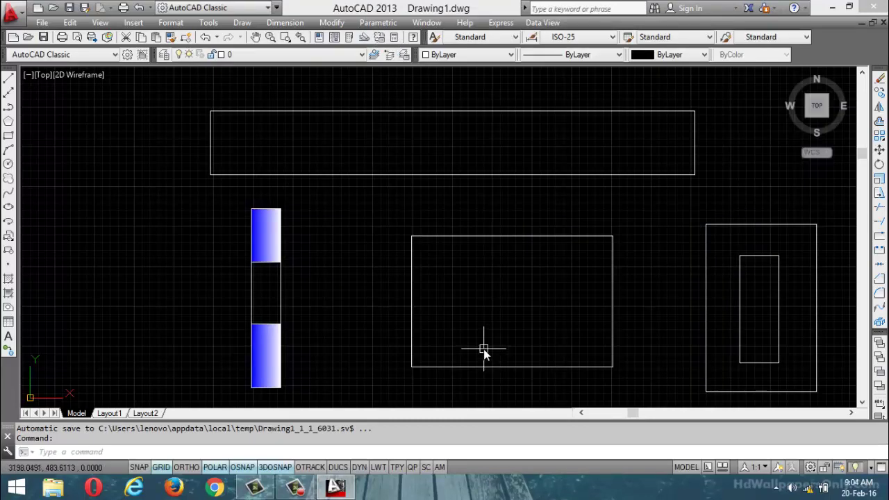
# - Fill the ring in the right-hand rectangle with a two-colour blue-green radial gradient
pyautogui.write('gd')
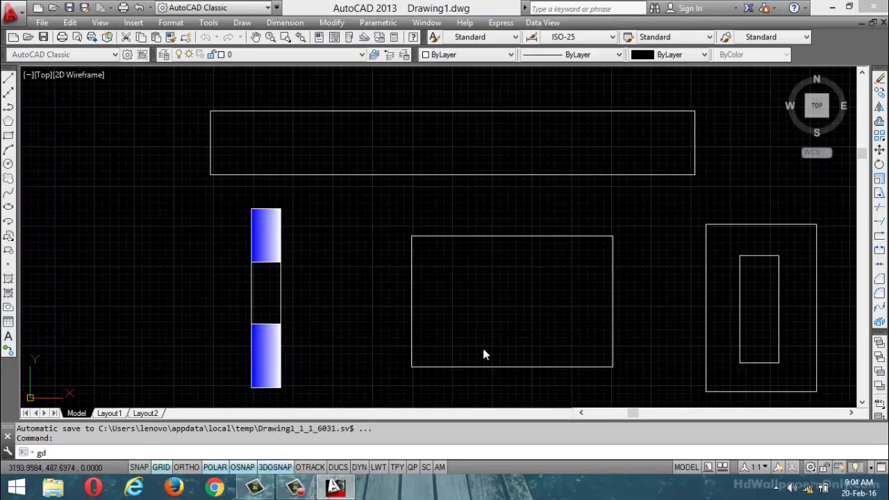
pyautogui.press('Return')
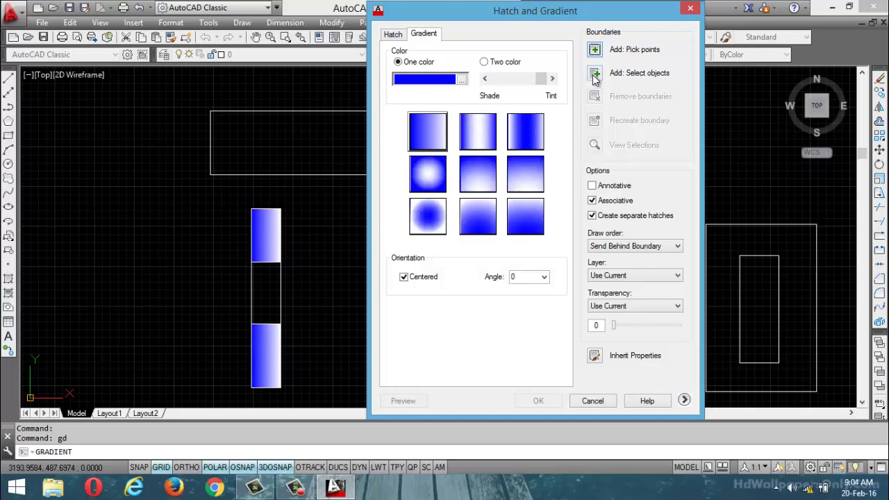
pyautogui.click(488, 64)
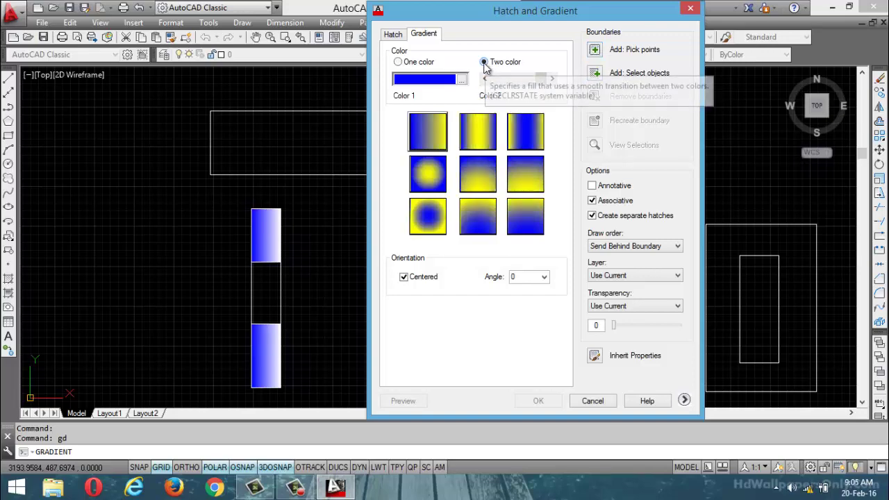
pyautogui.click(552, 79)
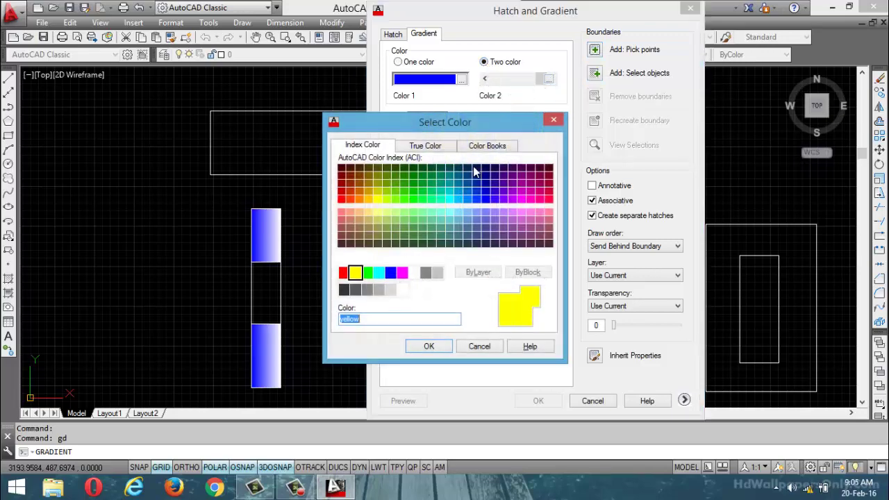
pyautogui.click(405, 199)
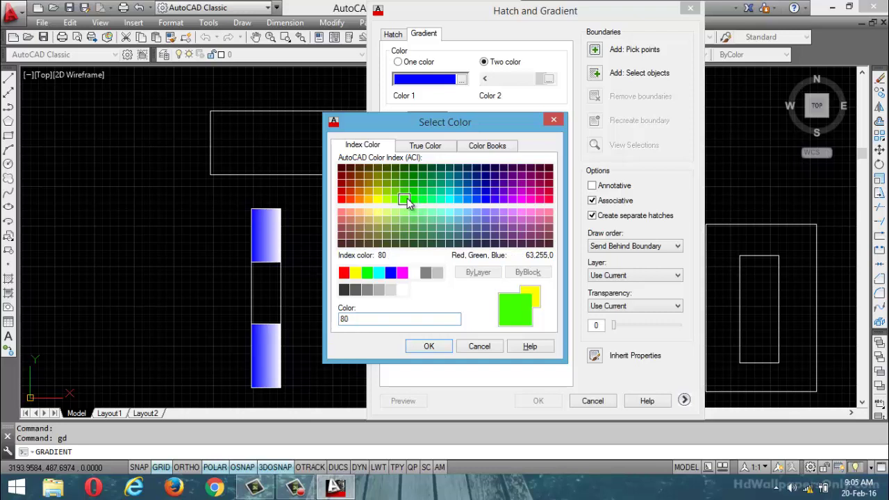
pyautogui.click(429, 346)
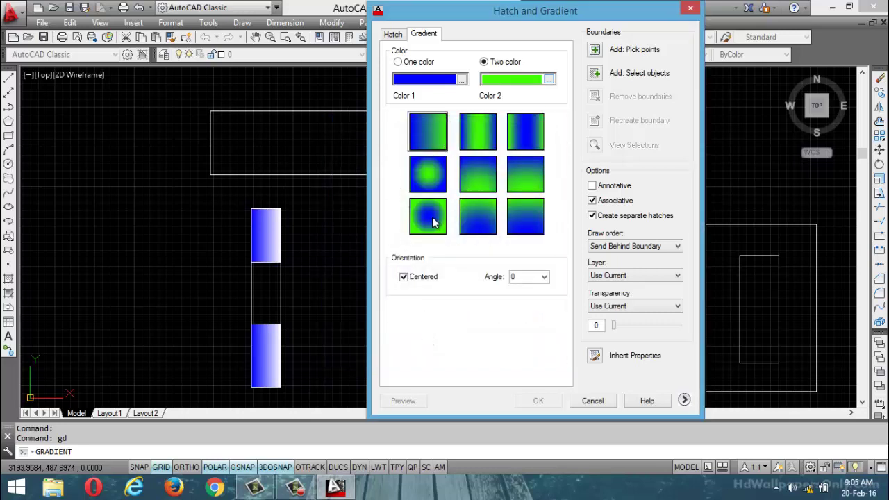
pyautogui.click(434, 180)
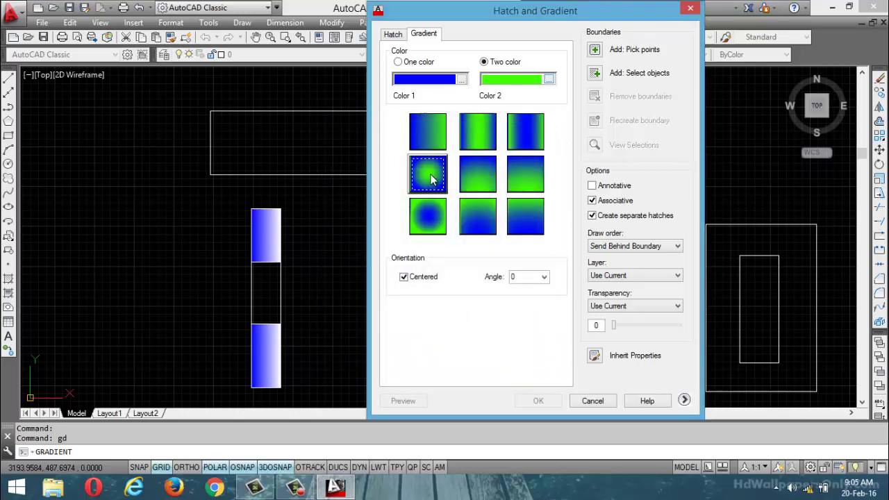
pyautogui.click(596, 50)
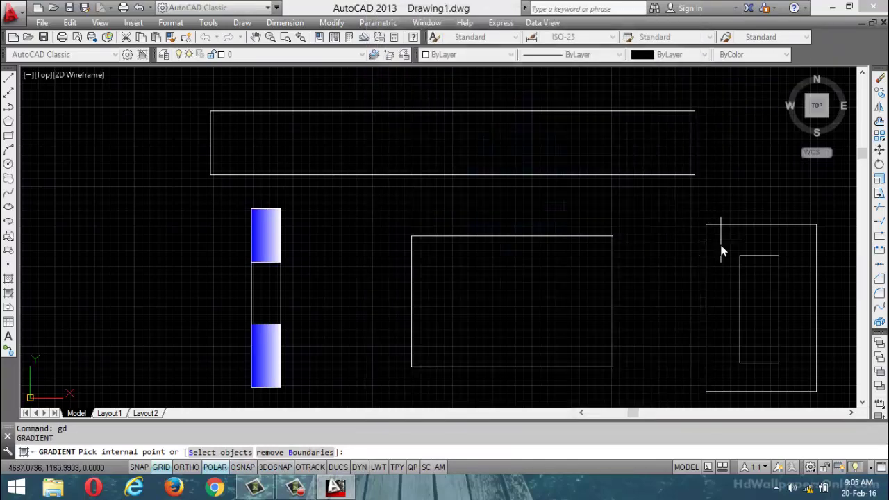
pyautogui.click(723, 254)
pyautogui.press('Return')
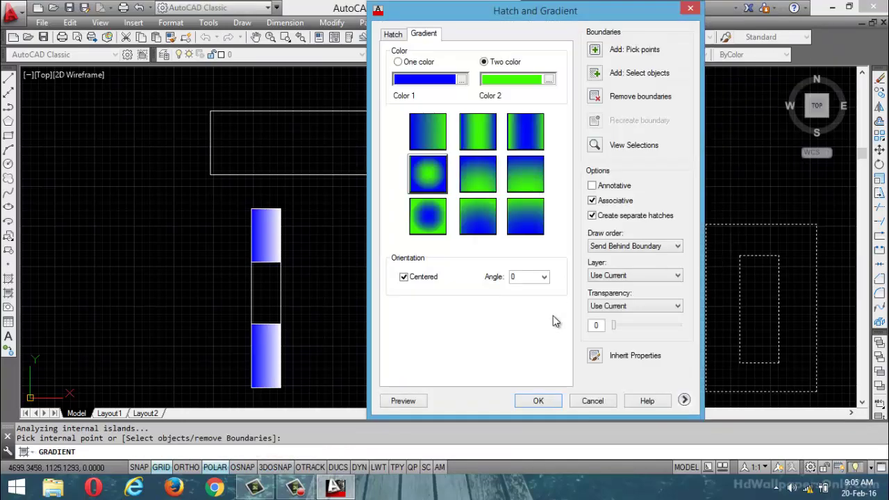
pyautogui.click(540, 402)
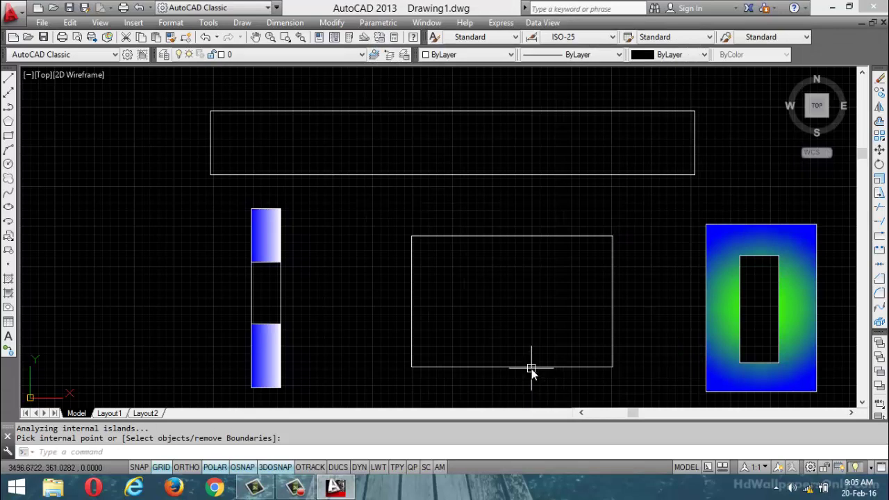
# - Apply the top-middle linear gradient to the long top rectangle, selected as boundary object
pyautogui.press('Return')
pyautogui.click(478, 131)
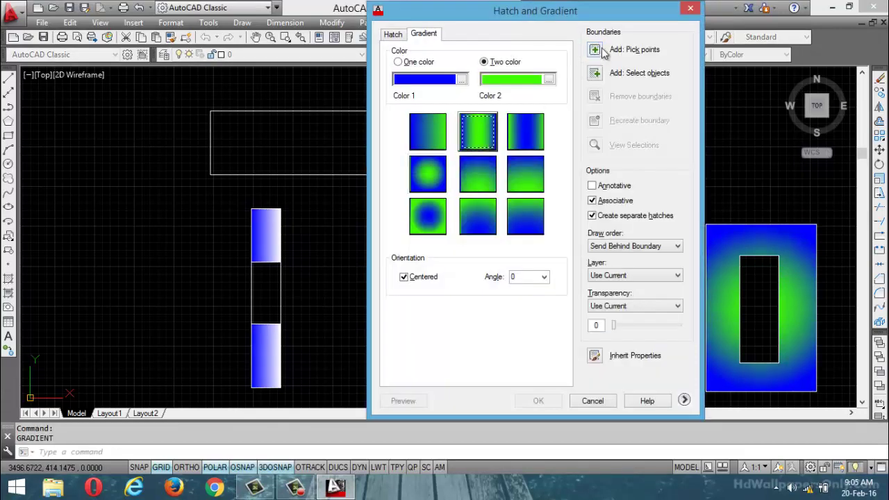
pyautogui.click(596, 74)
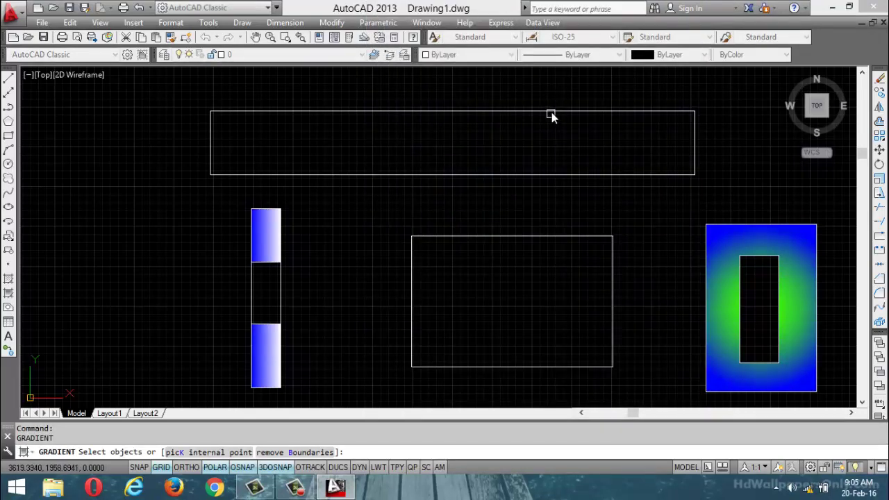
pyautogui.click(551, 112)
pyautogui.press('Return')
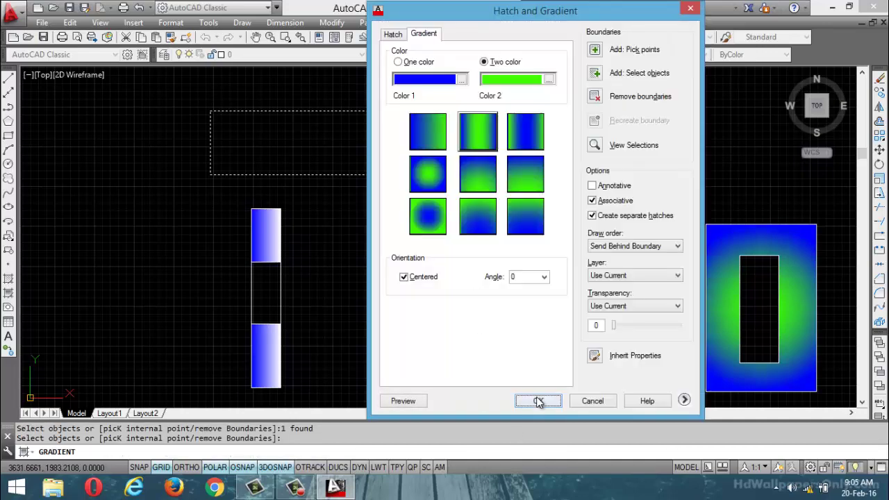
pyautogui.click(538, 401)
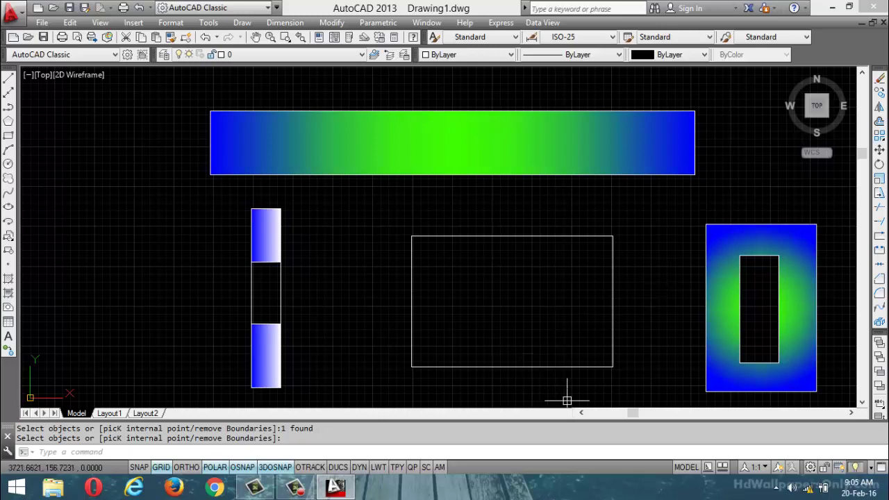
# - Open the Draw menu to locate the Boundary, Region and Wipeout commands
pyautogui.click(296, 488)
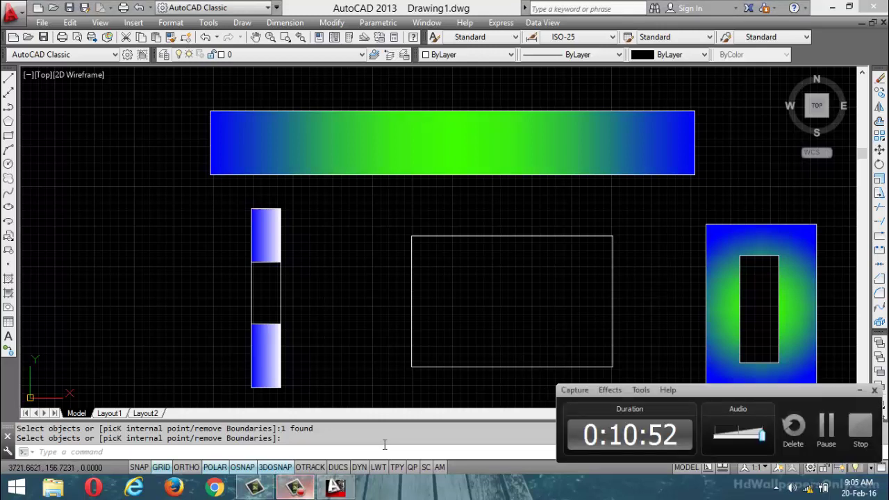
pyautogui.click(826, 429)
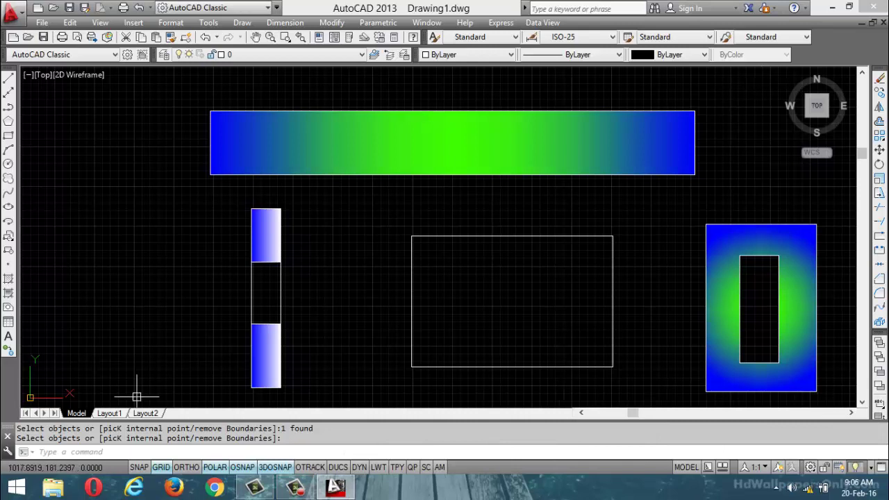
pyautogui.moveTo(283, 492)
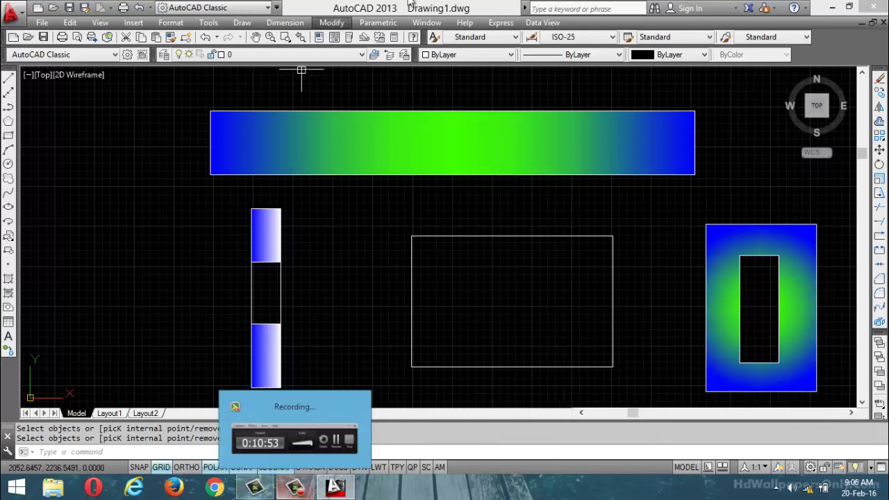
pyautogui.click(241, 23)
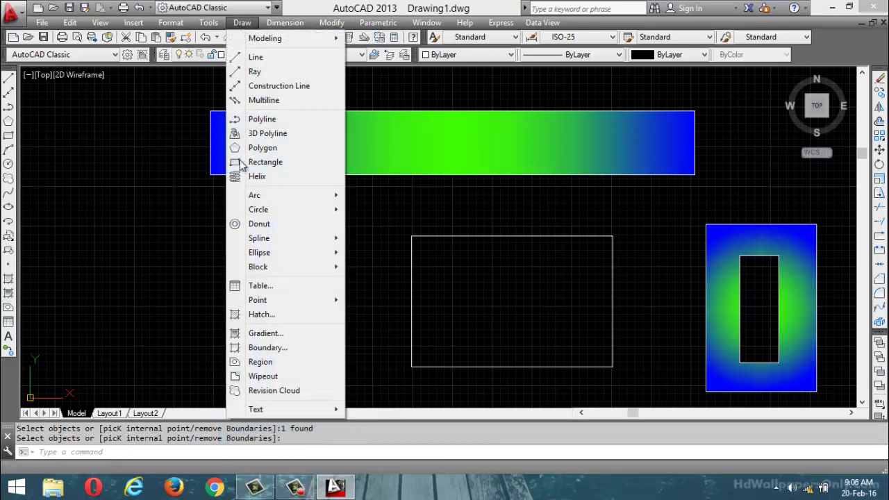
pyautogui.click(543, 22)
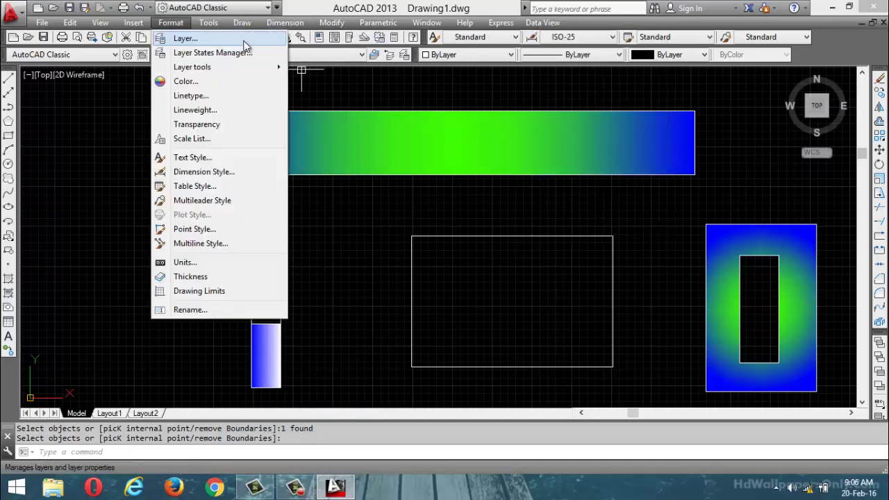
pyautogui.moveTo(243, 22)
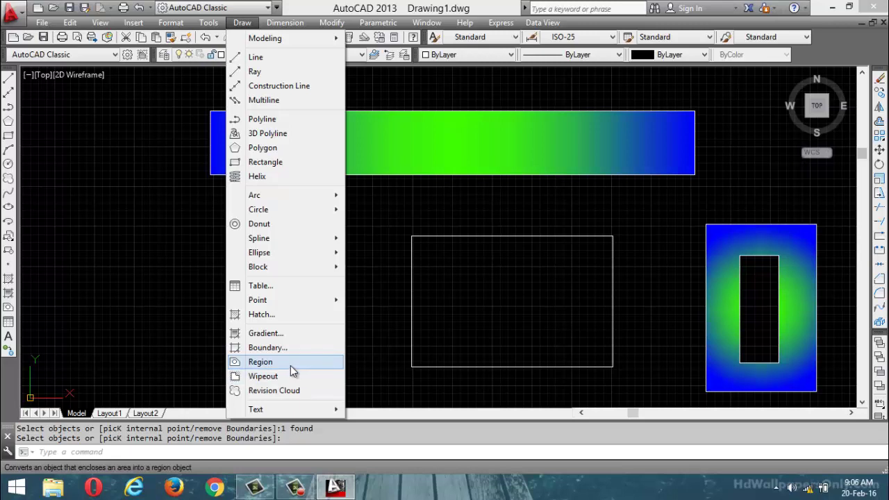
# - Erase every object in the drawing with Ctrl+A and Delete
pyautogui.click(375, 392)
pyautogui.hotkey('ctrl', 'a')
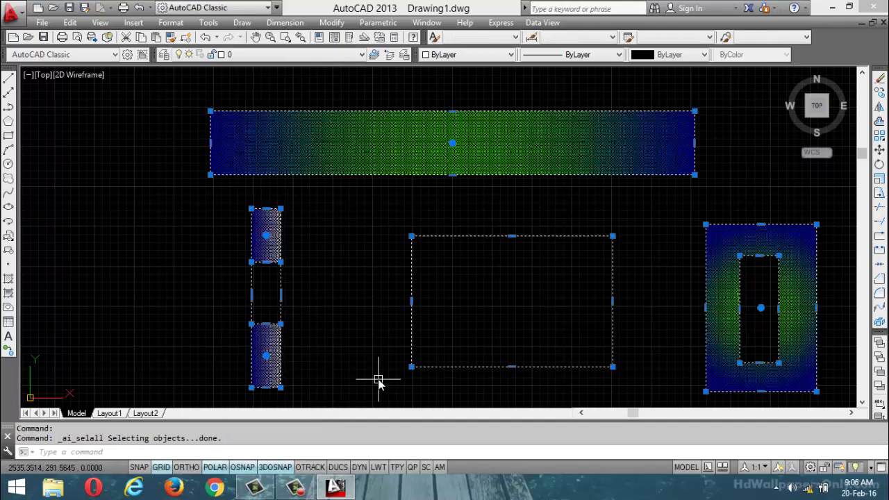
pyautogui.press('Delete')
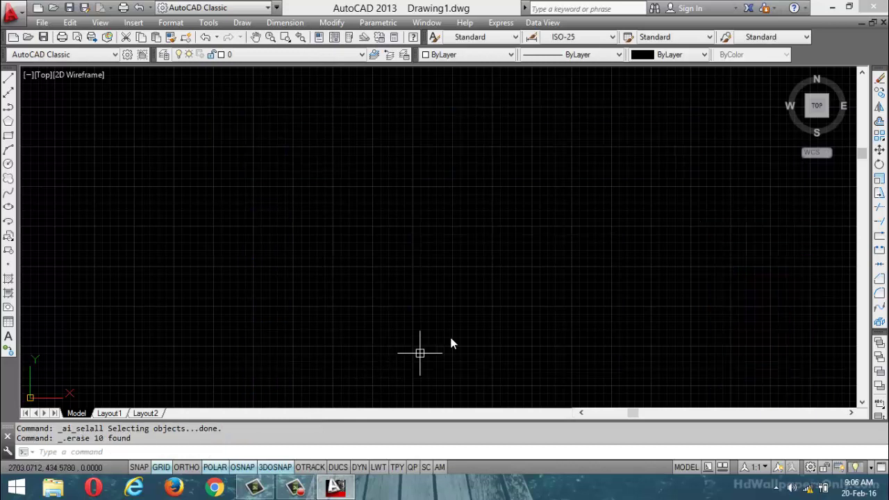
# - Draw a square rectangle at upper left, confirm it is one object, and begin a line to its right
pyautogui.click(9, 136)
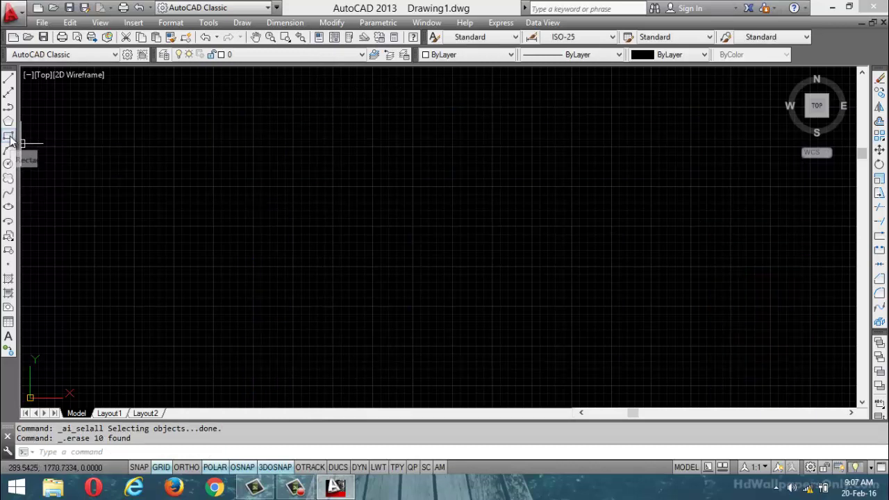
pyautogui.click(203, 126)
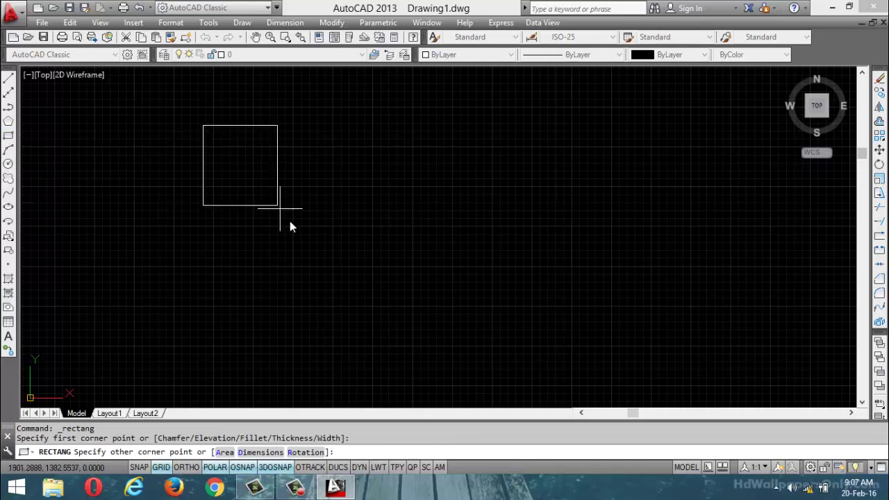
pyautogui.click(385, 303)
pyautogui.press('Escape')
pyautogui.hotkey('alt', 'd')
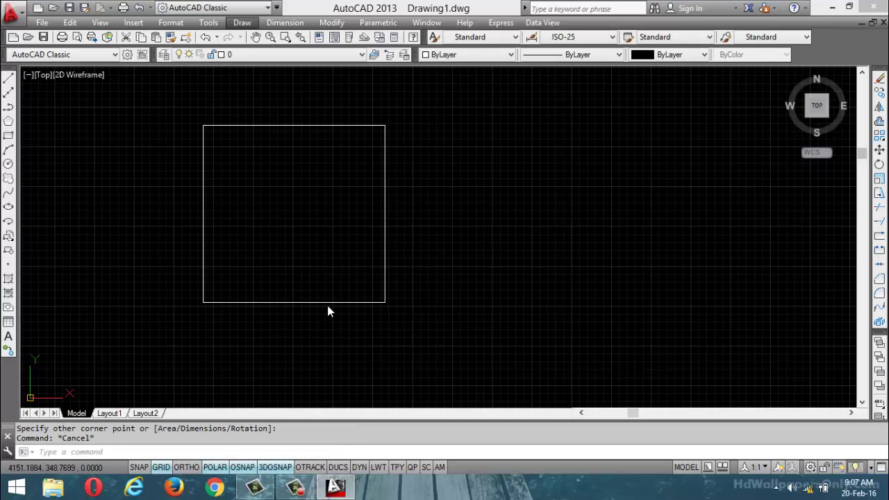
pyautogui.click(329, 349)
pyautogui.press('Escape')
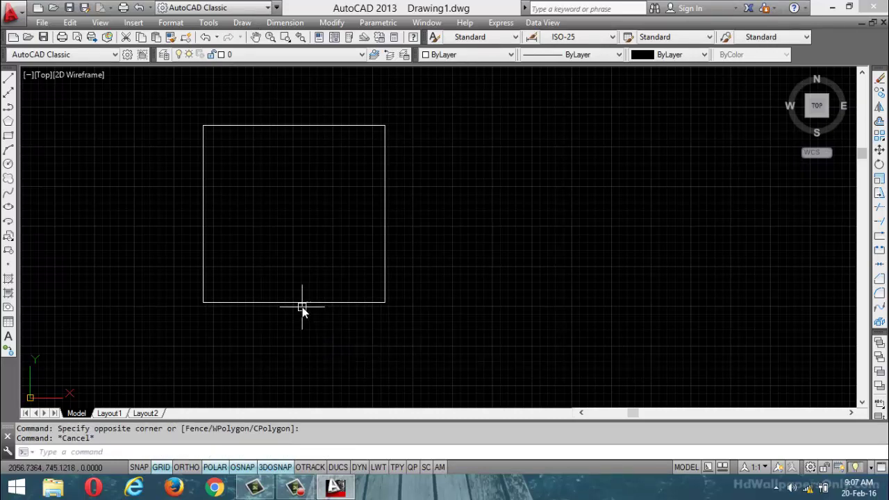
pyautogui.click(299, 302)
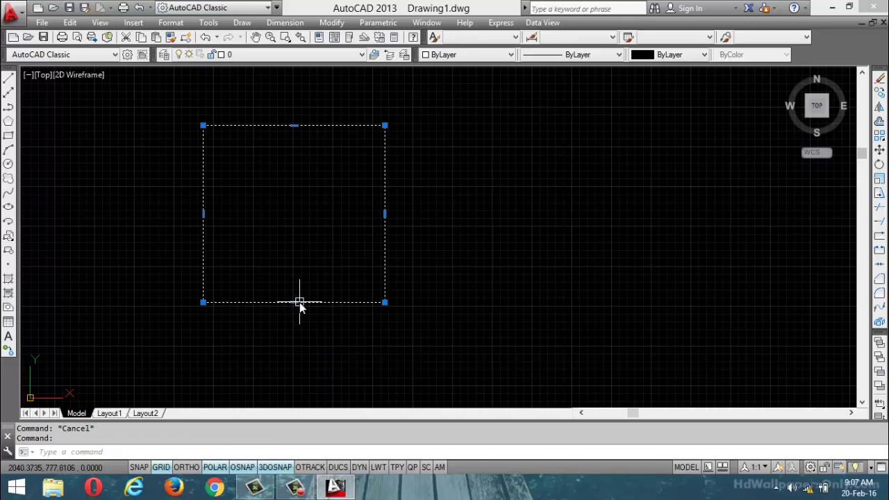
pyautogui.press('Escape')
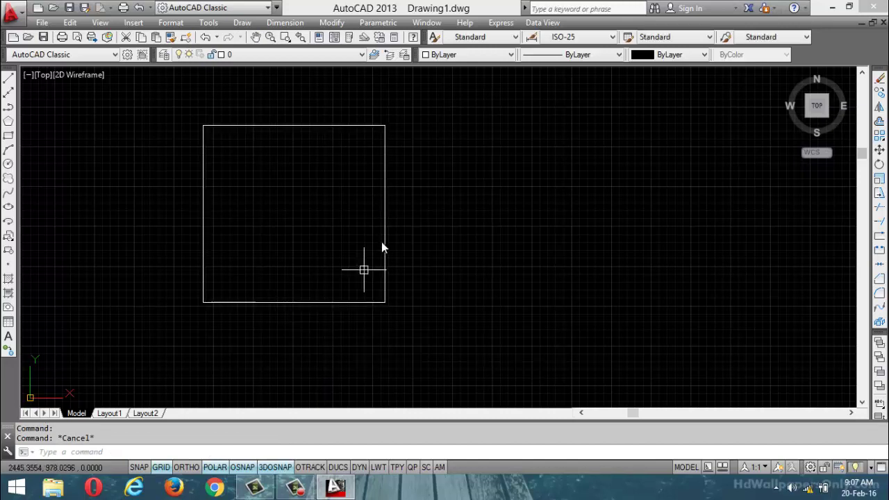
pyautogui.click(9, 79)
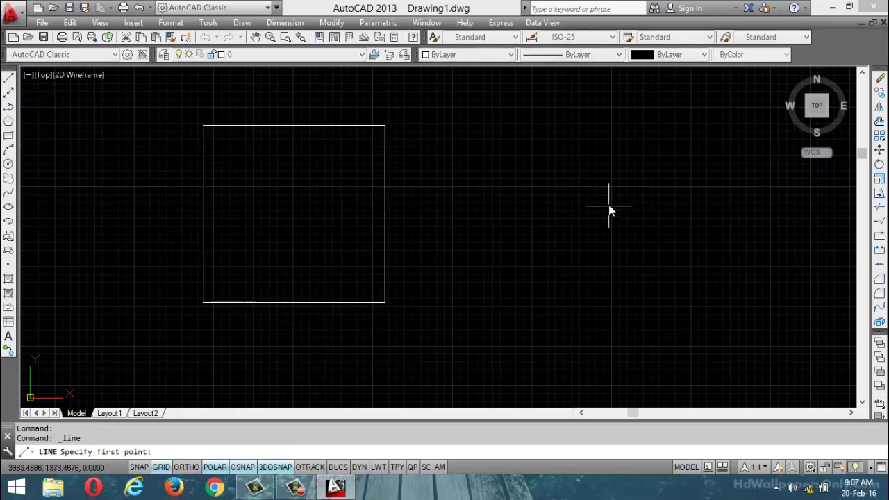
pyautogui.click(453, 114)
# - Draw the top, right, bottom and slanted left edges to close a four-sided line outline
pyautogui.click(613, 117)
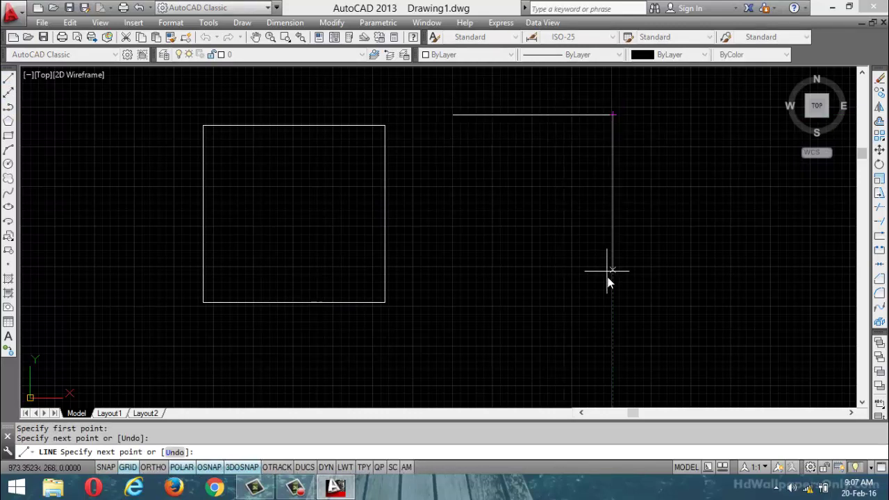
pyautogui.click(614, 292)
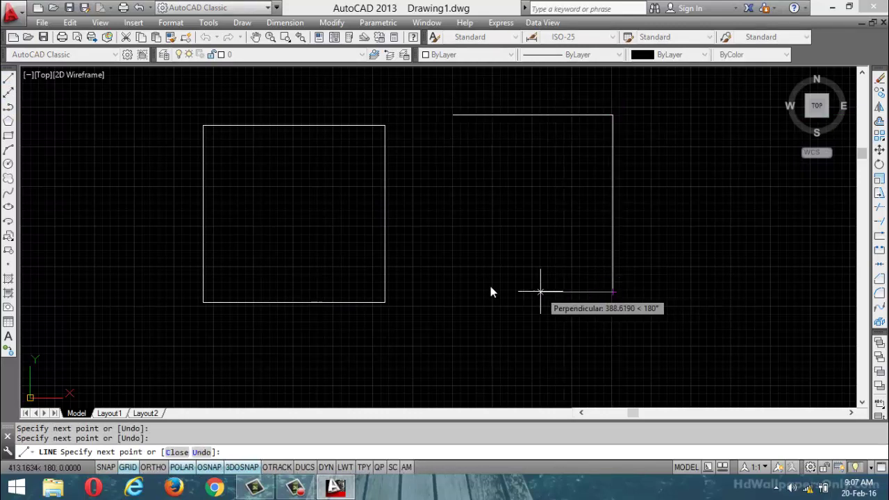
pyautogui.click(426, 293)
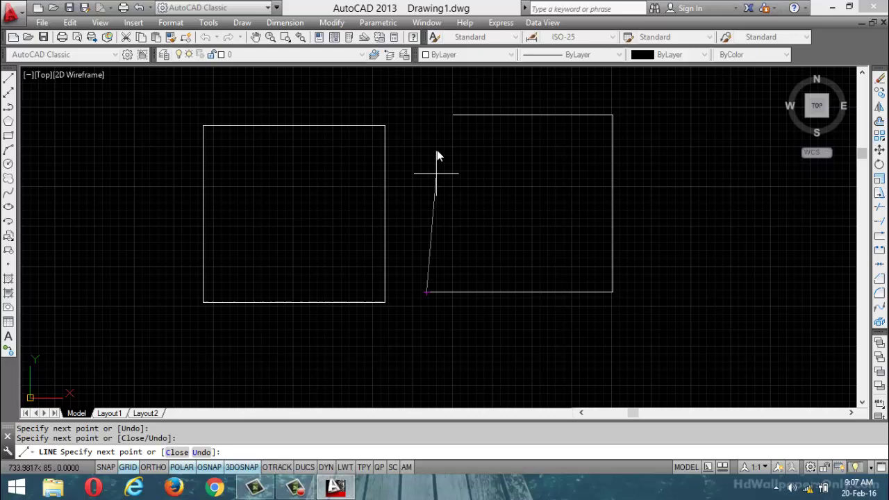
pyautogui.click(453, 114)
pyautogui.press('Escape')
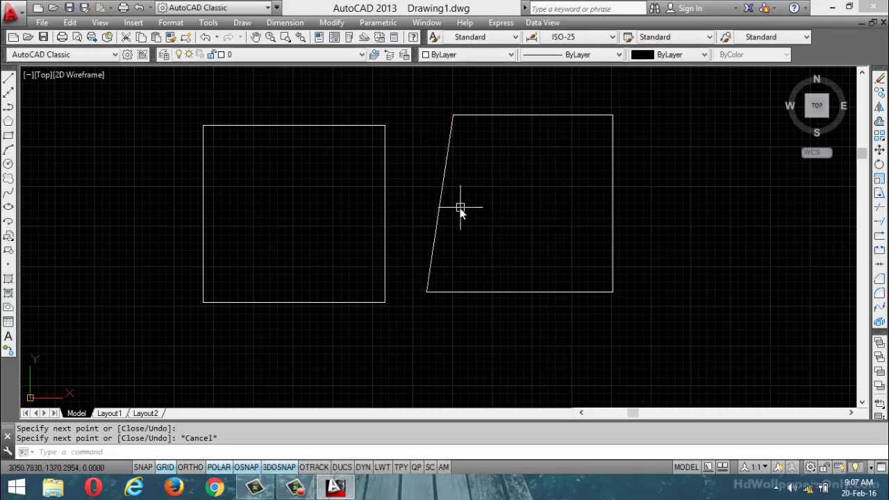
# - Select the four lines one by one to show they are separate objects
pyautogui.click(441, 200)
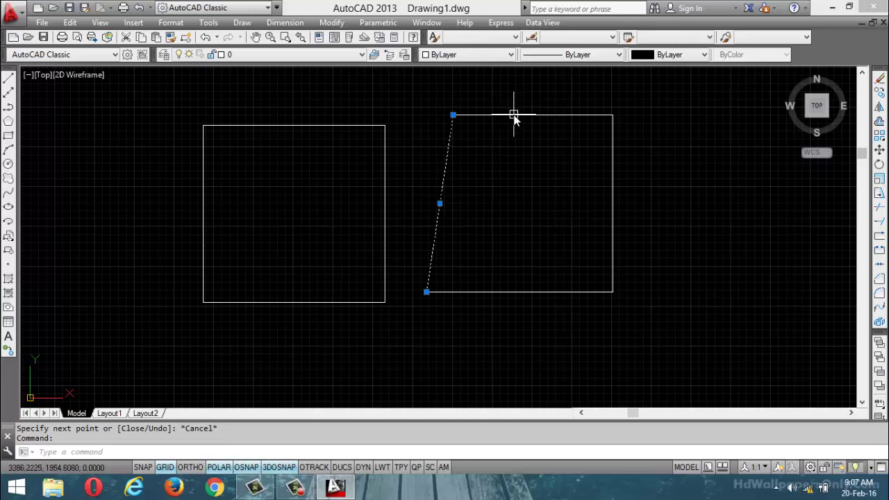
pyautogui.click(513, 115)
pyautogui.click(613, 205)
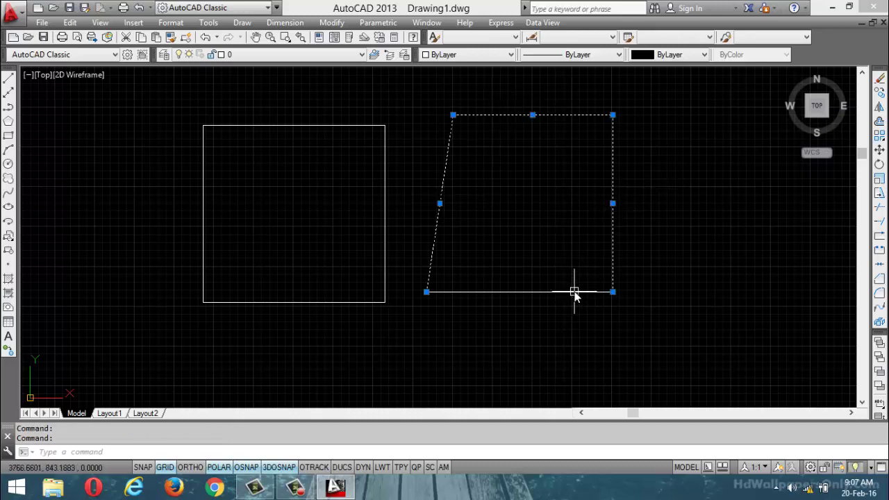
pyautogui.click(574, 292)
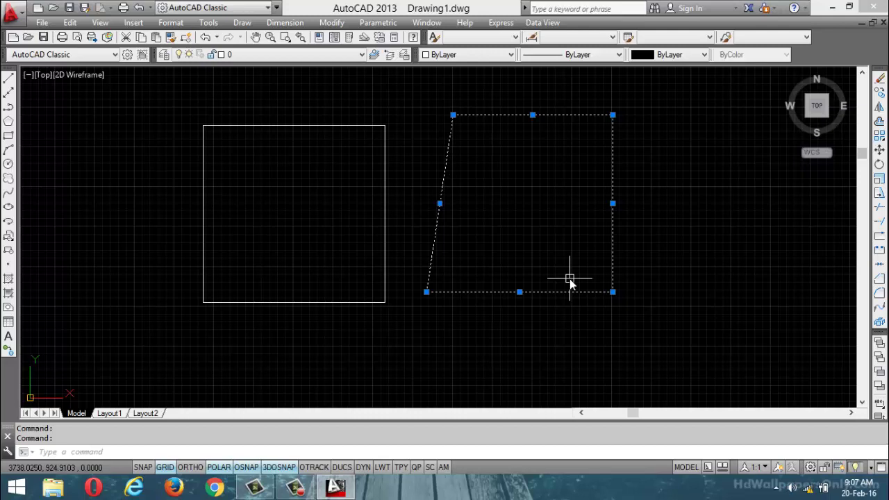
pyautogui.press('Escape')
pyautogui.press('Escape')
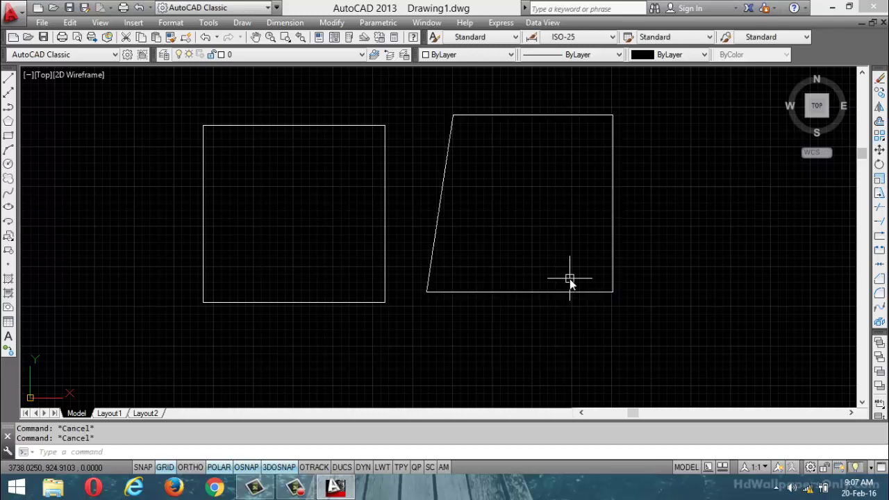
# - Window-select the slanted shape's four lines with REG to make one region, then select it to check
pyautogui.write('REG')
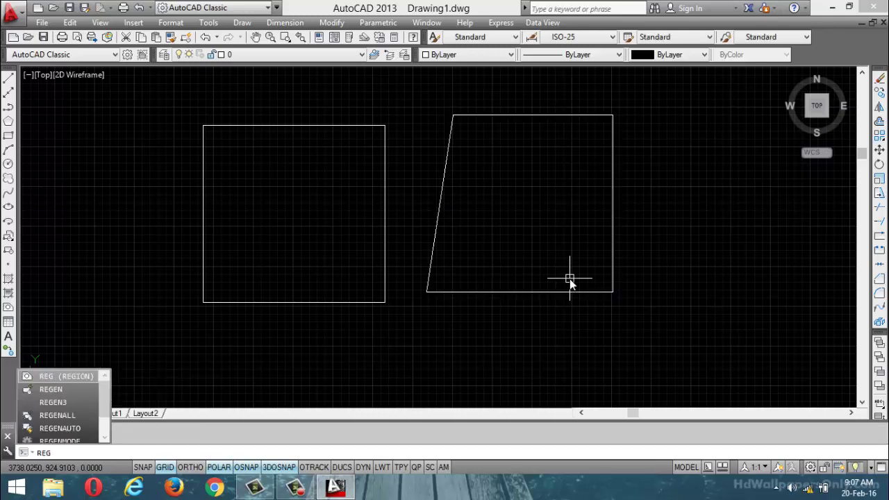
pyautogui.press('Return')
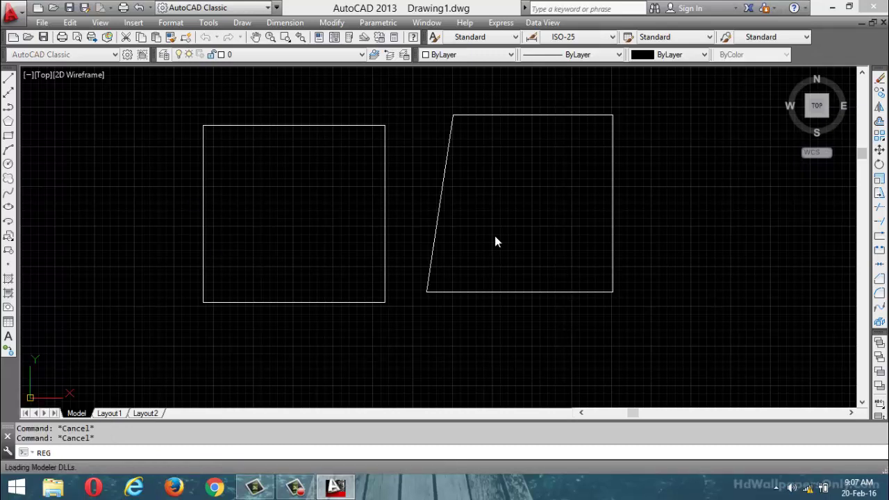
pyautogui.press('Return')
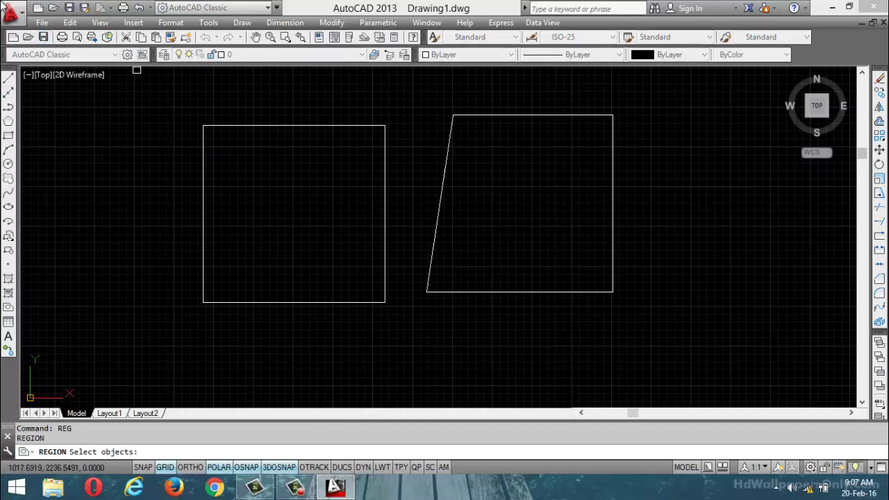
pyautogui.click(420, 77)
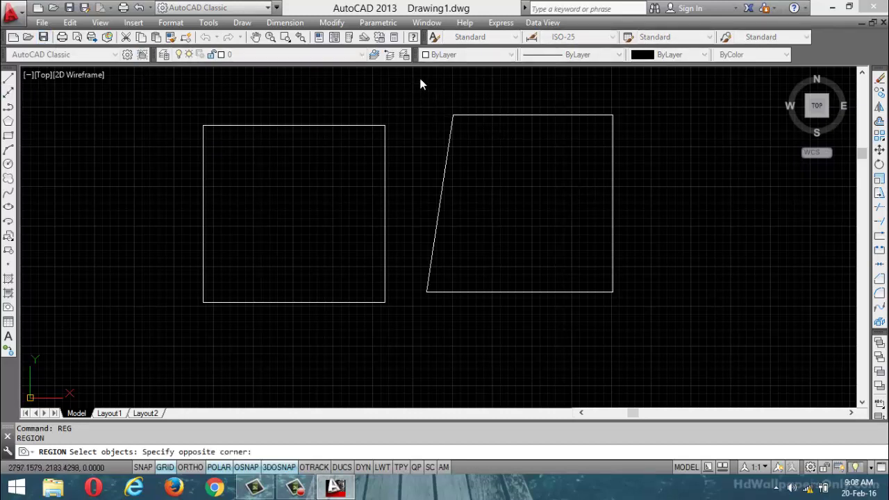
pyautogui.click(682, 374)
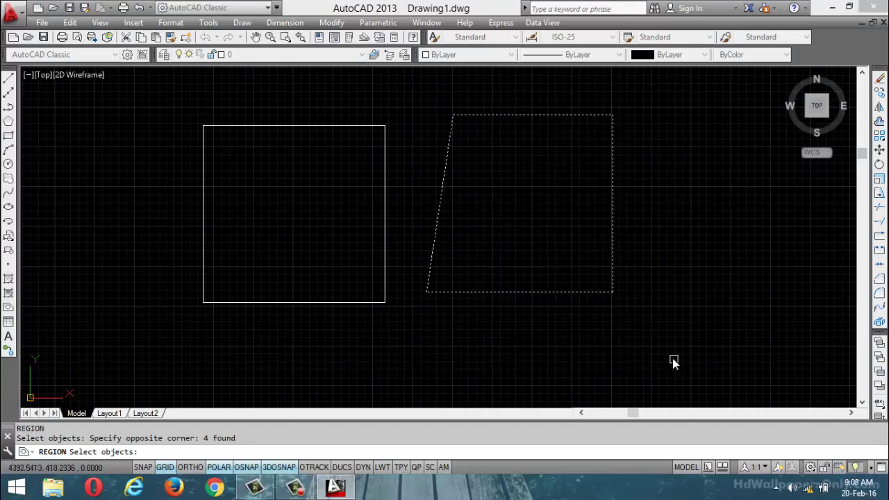
pyautogui.press('Return')
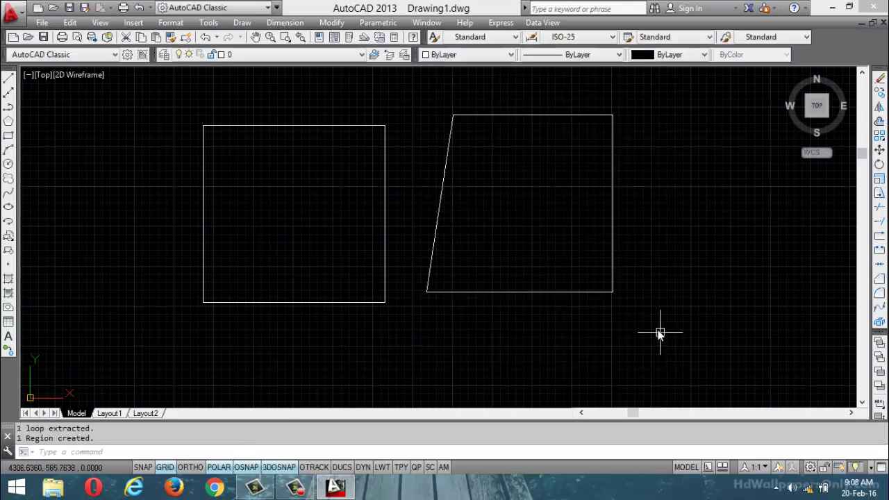
pyautogui.click(507, 292)
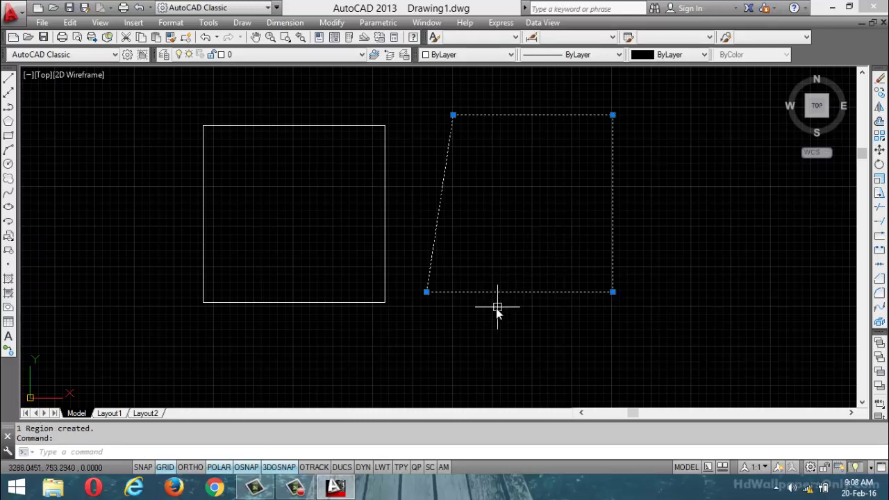
pyautogui.moveTo(498, 294)
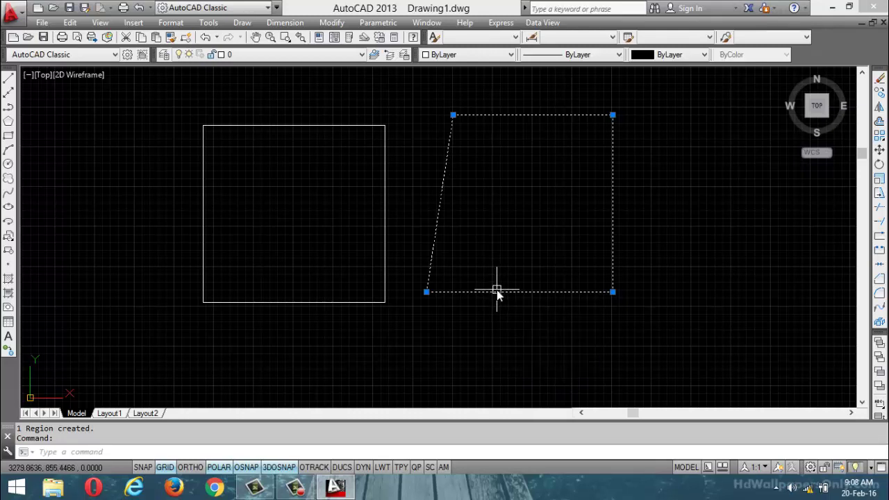
pyautogui.press('Escape')
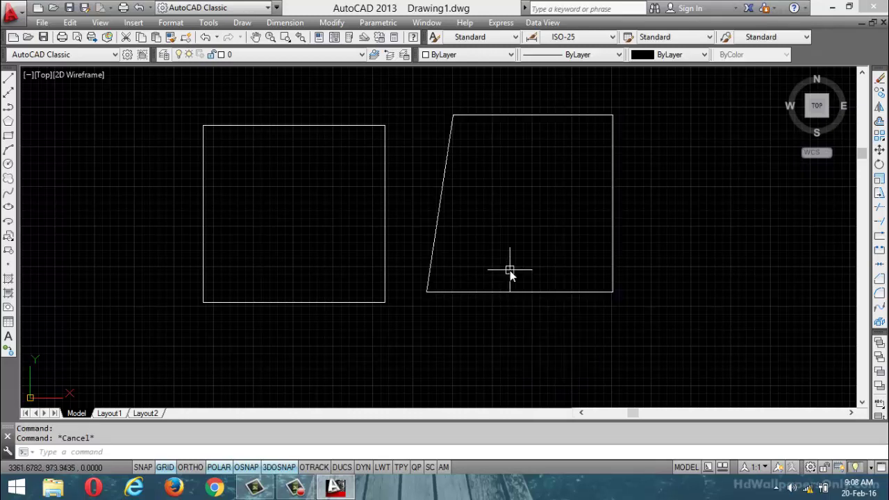
pyautogui.moveTo(335, 487)
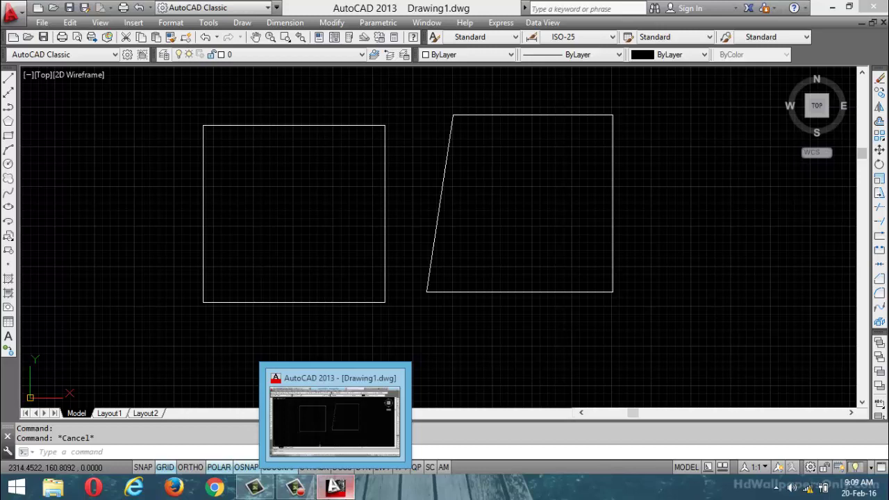
pyautogui.press('Escape')
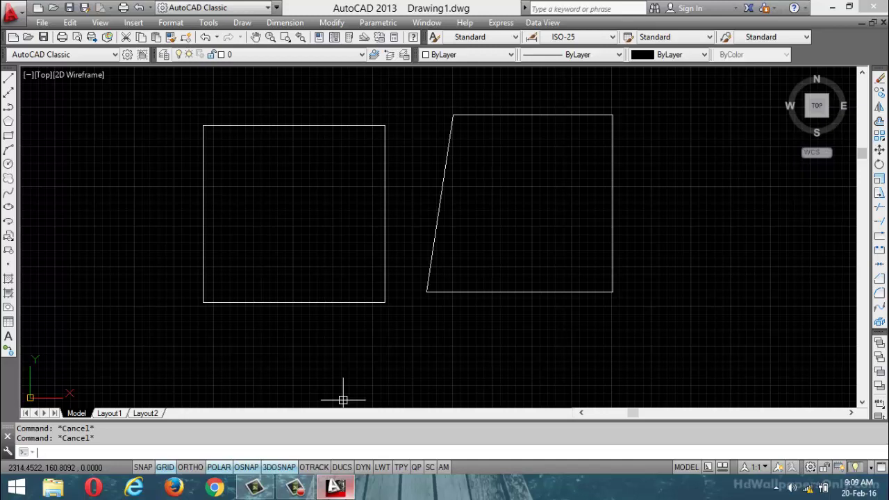
pyautogui.click(351, 302)
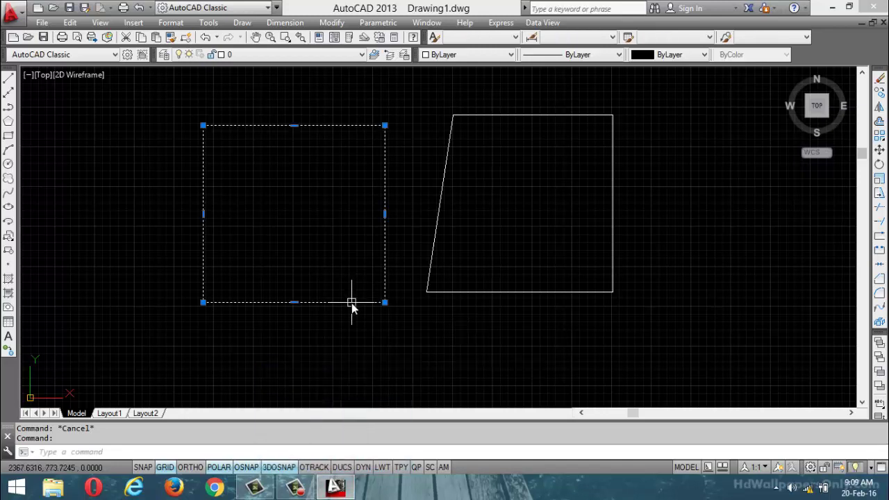
pyautogui.click(546, 293)
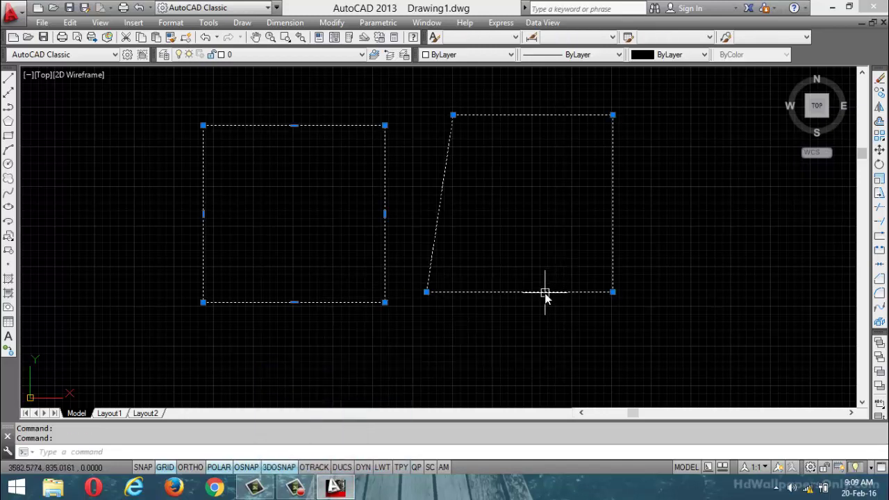
pyautogui.moveTo(546, 296)
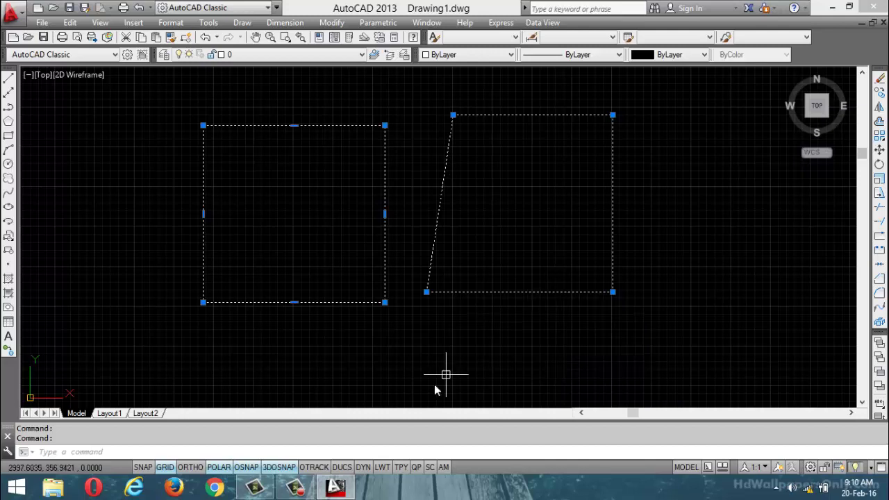
pyautogui.press('Escape')
pyautogui.press('Escape')
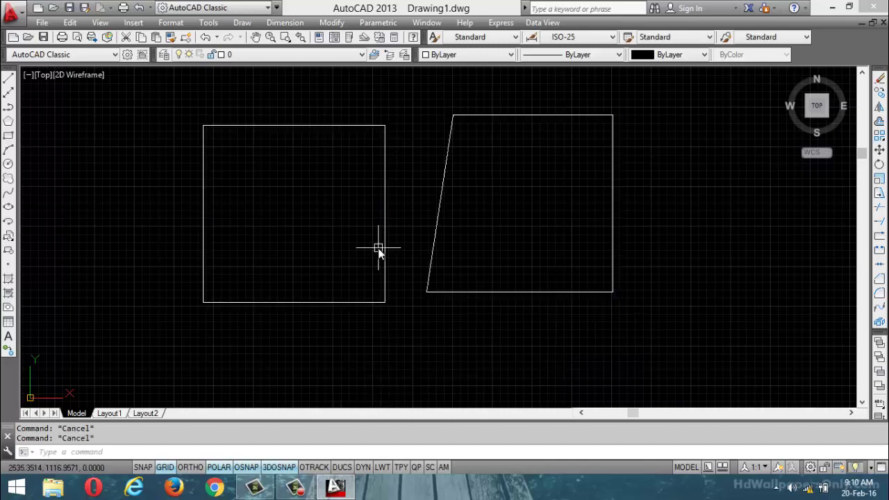
# - Explode the square with X and check that its bottom line selects on its own
pyautogui.click(332, 23)
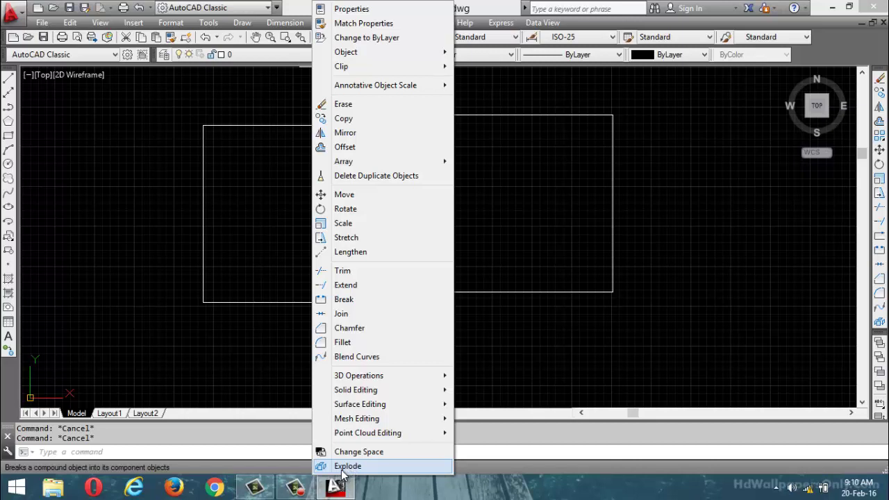
pyautogui.click(182, 387)
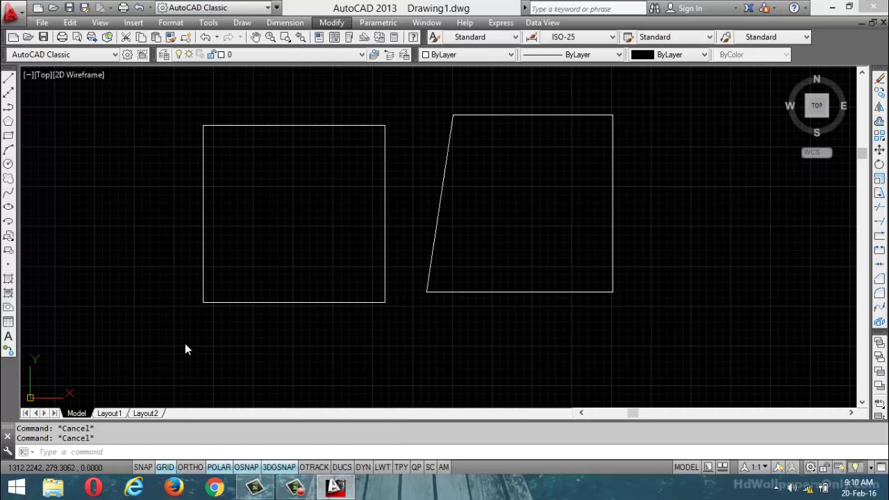
pyautogui.click(123, 450)
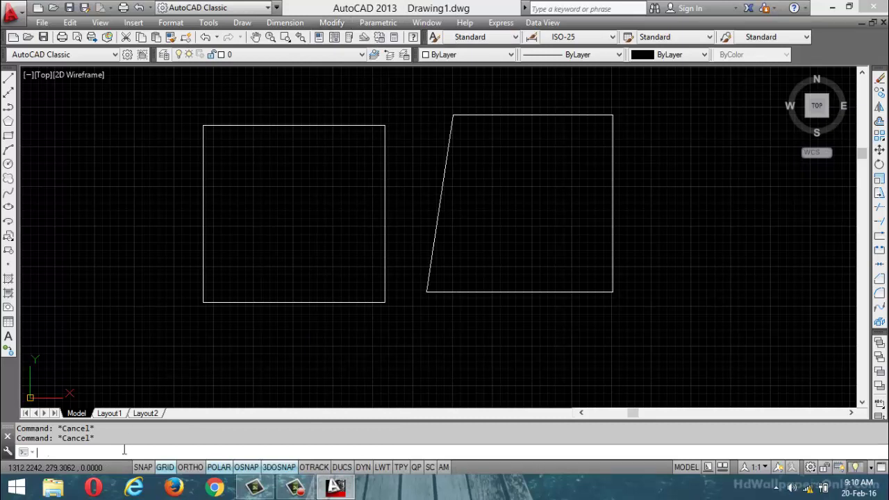
pyautogui.write('x')
pyautogui.press('Return')
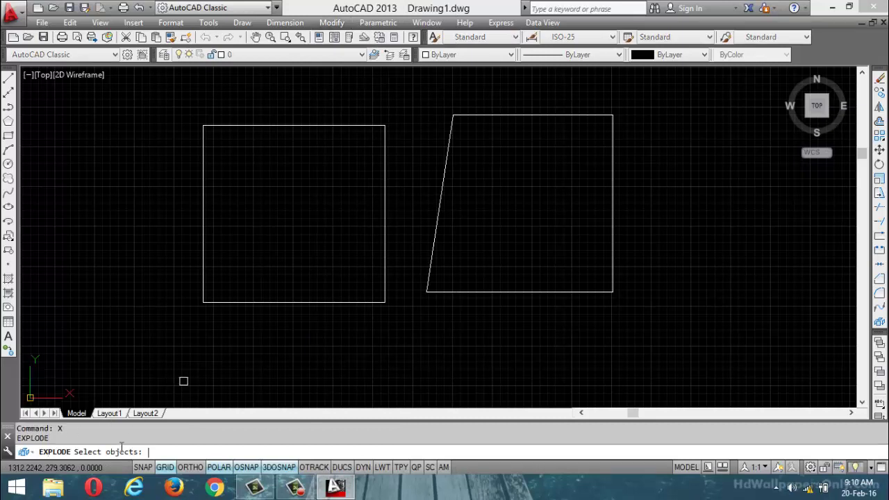
pyautogui.click(244, 302)
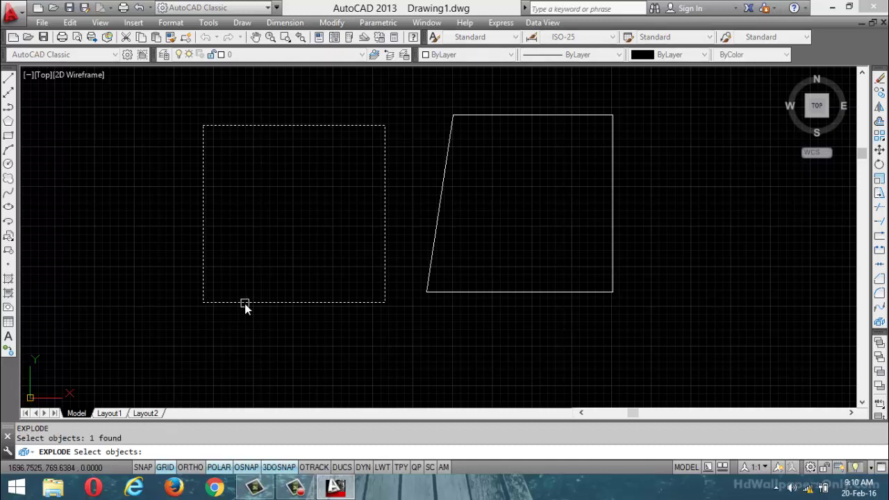
pyautogui.press('Return')
pyautogui.press('Return')
pyautogui.click(258, 303)
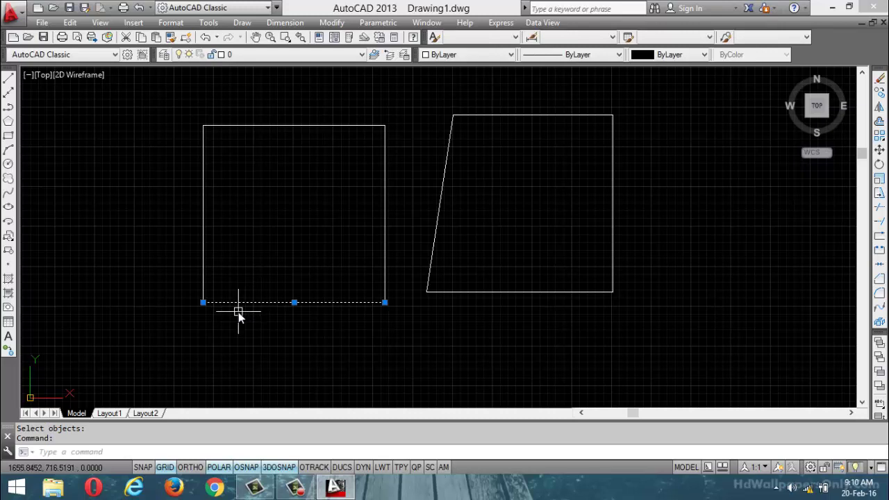
pyautogui.press('Escape')
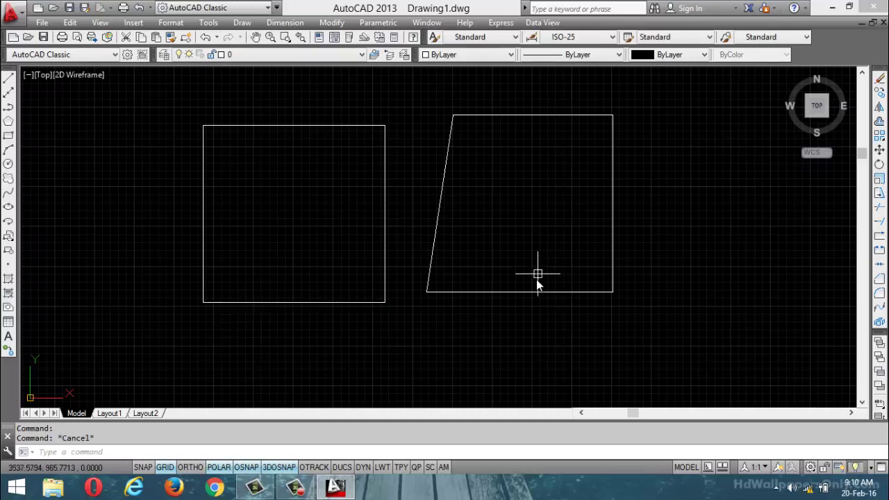
# - Explode the slanted-shape region and check that its bottom line selects alone
pyautogui.click(528, 293)
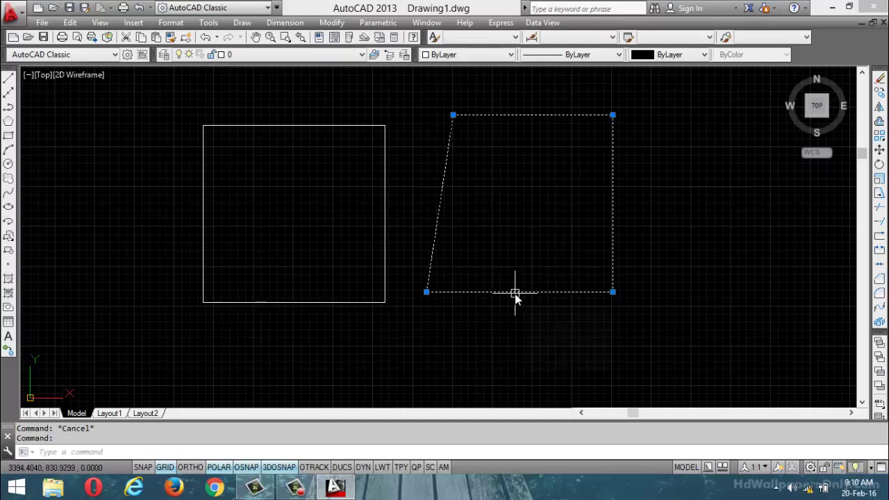
pyautogui.press('Escape')
pyautogui.write('x')
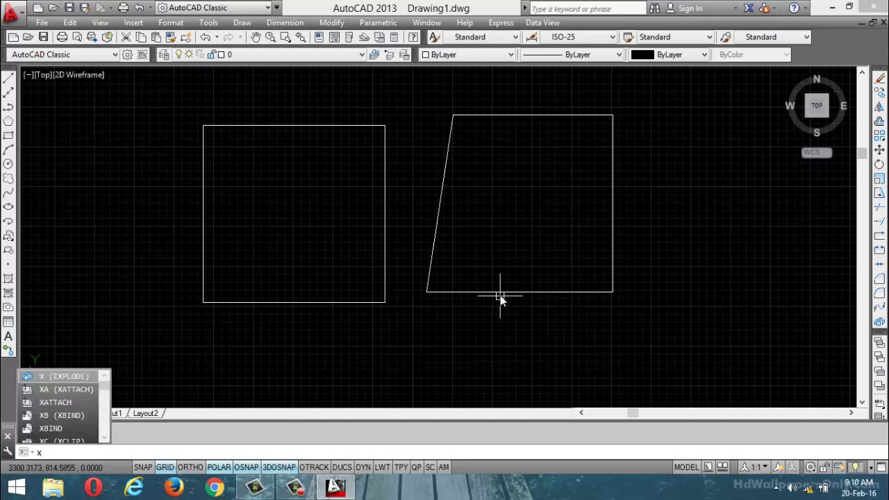
pyautogui.press('Return')
pyautogui.click(501, 292)
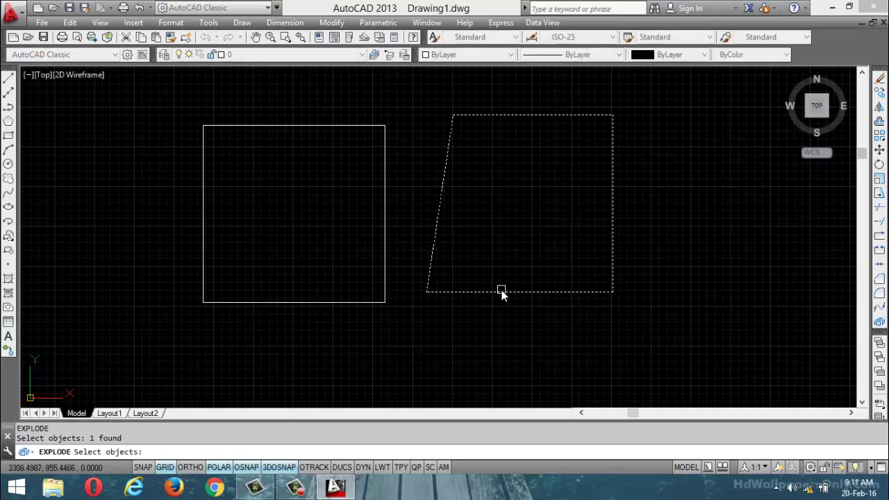
pyautogui.press('Return')
pyautogui.click(490, 293)
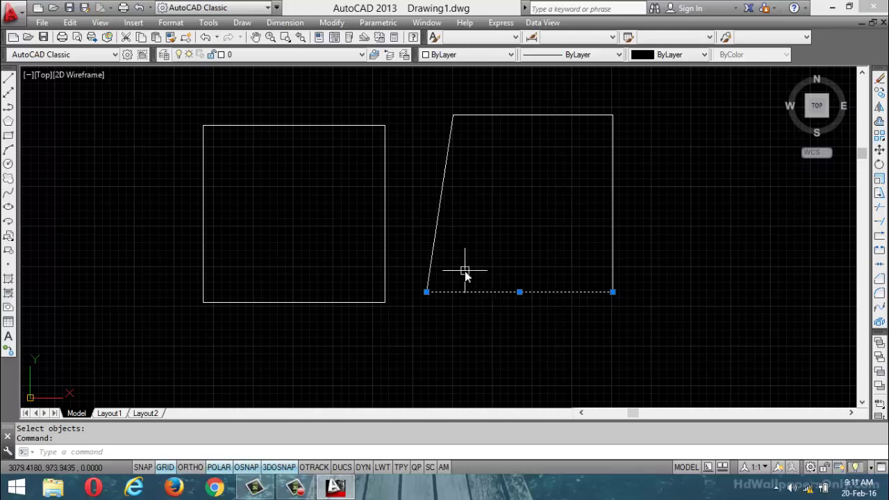
# - Erase all eight lines with Ctrl+A and Delete, leaving the canvas empty
pyautogui.press('Escape')
pyautogui.press('Escape')
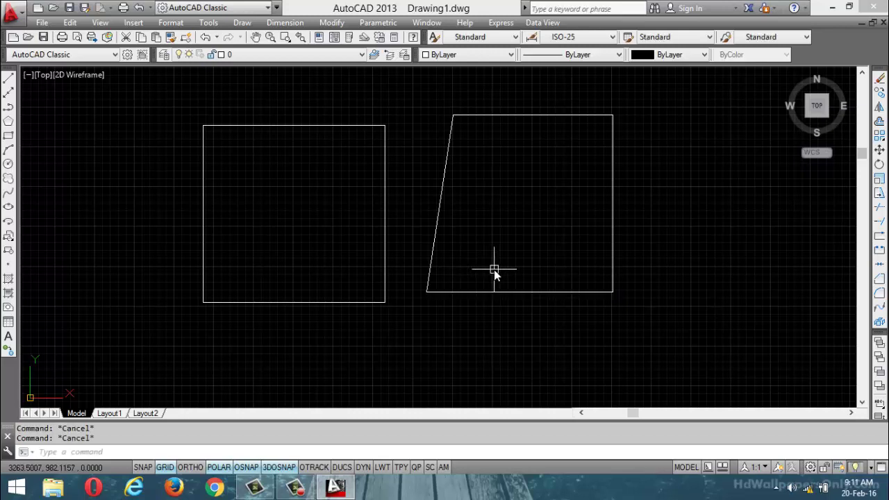
pyautogui.hotkey('ctrl', 'a')
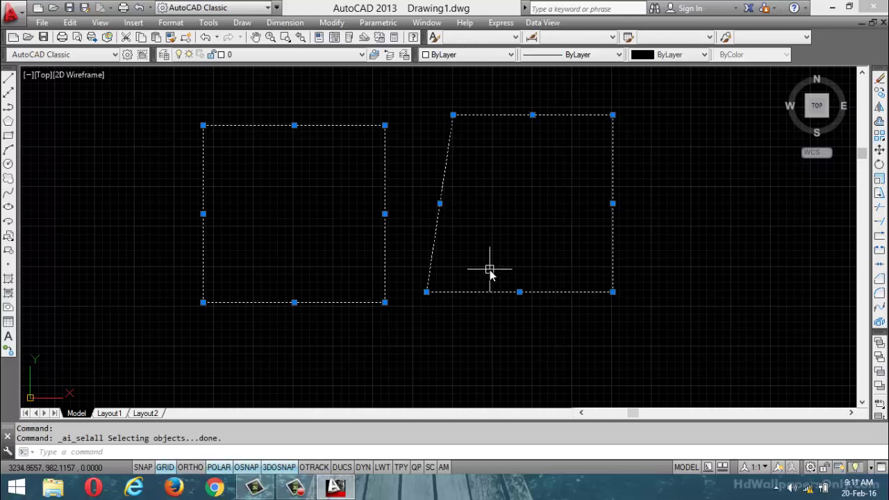
pyautogui.press('Delete')
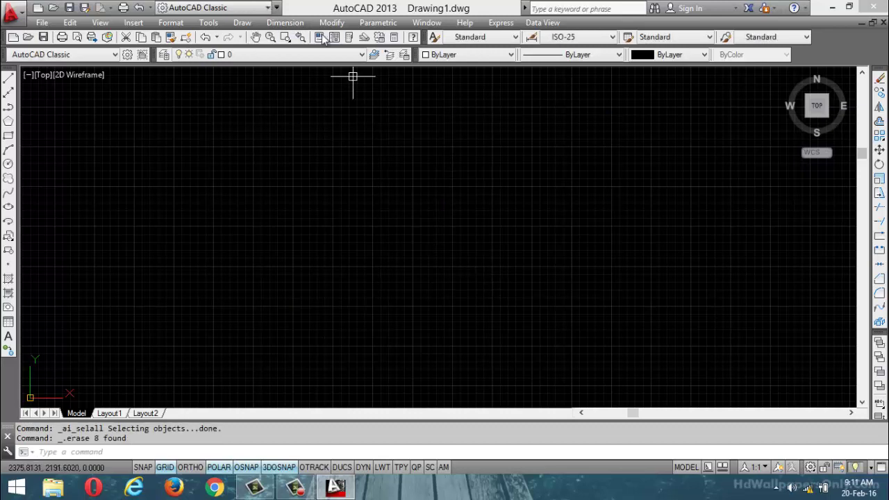
pyautogui.click(243, 22)
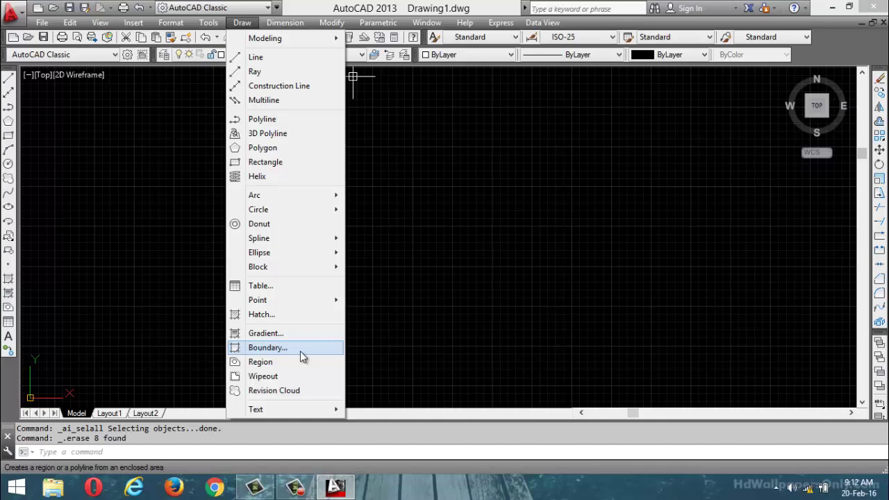
# - Draw a new rectangle across the left part of the drawing
pyautogui.press('Escape')
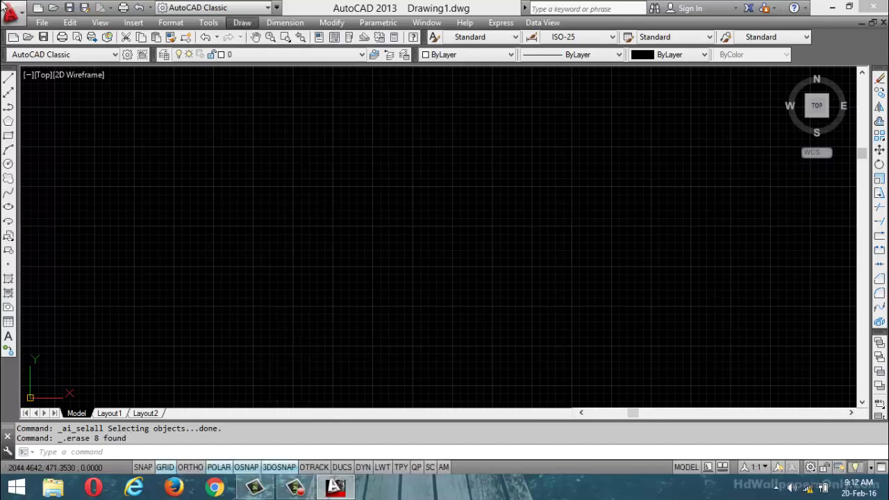
pyautogui.click(9, 136)
pyautogui.click(106, 146)
pyautogui.click(369, 340)
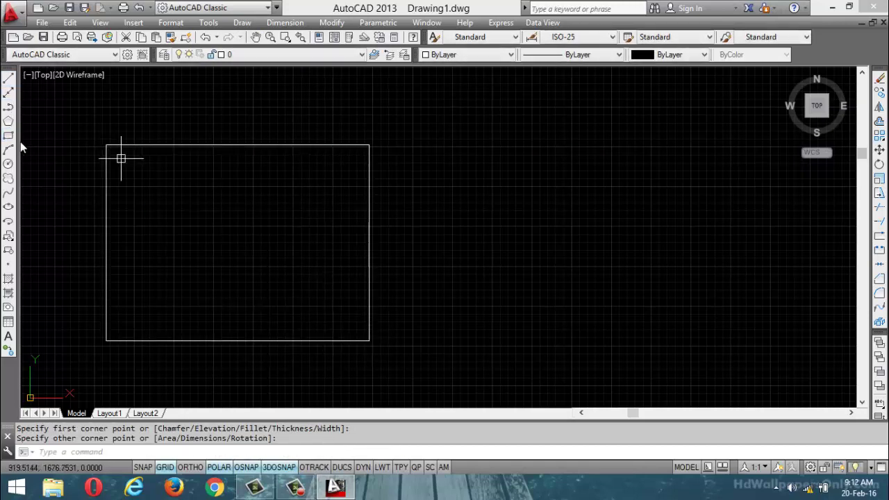
# - Draw three circles inside the rectangle: a small one at left, a large one, and a small one upper right
pyautogui.click(8, 163)
pyautogui.click(182, 212)
pyautogui.click(168, 195)
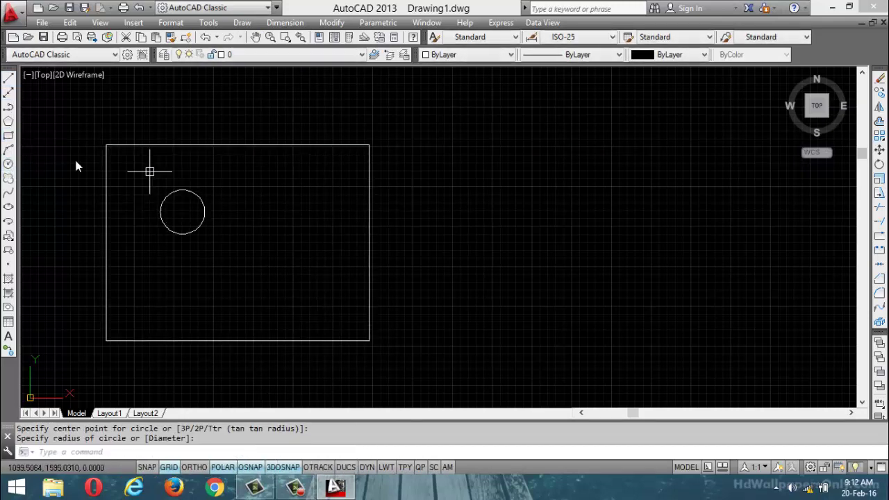
pyautogui.click(9, 163)
pyautogui.click(253, 281)
pyautogui.click(276, 234)
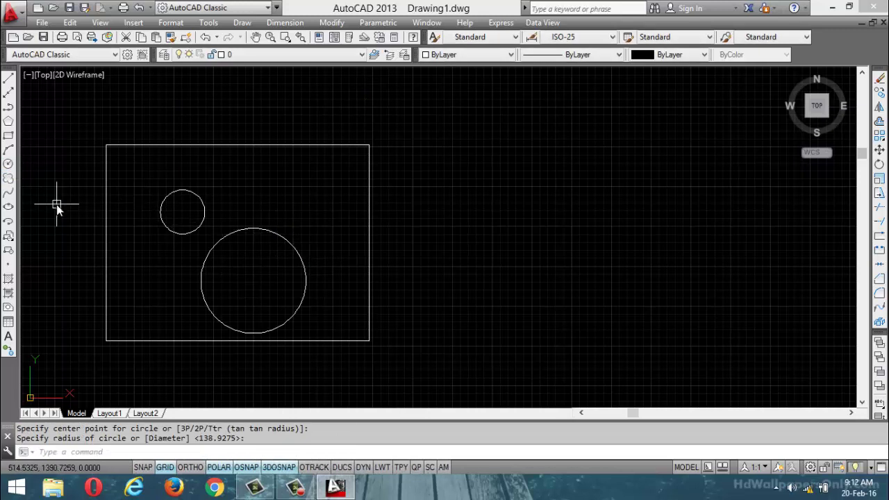
pyautogui.click(8, 163)
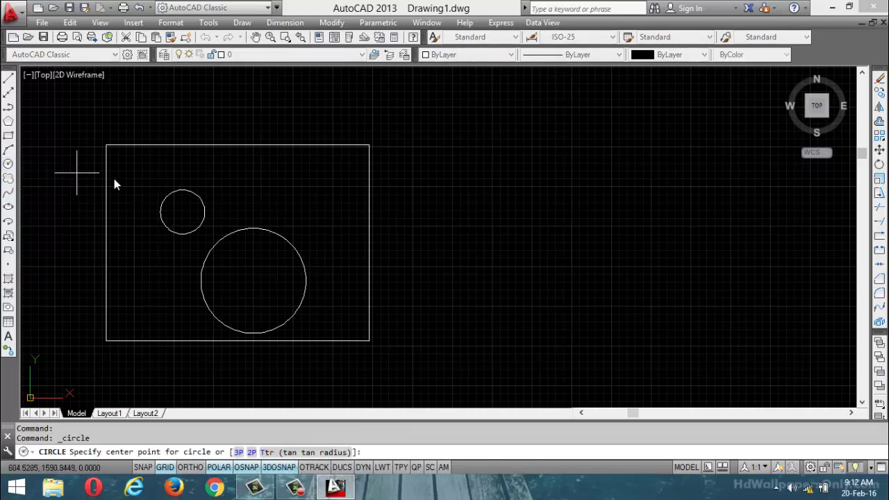
pyautogui.click(271, 193)
pyautogui.click(277, 179)
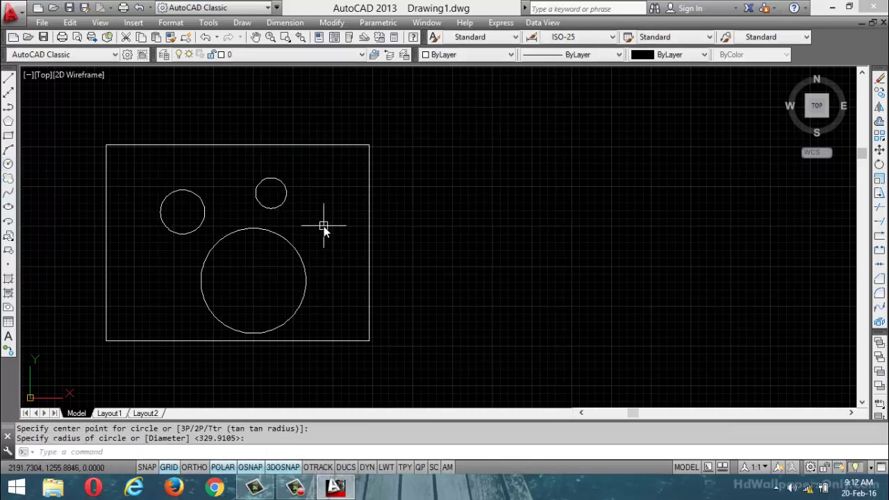
pyautogui.press('Escape')
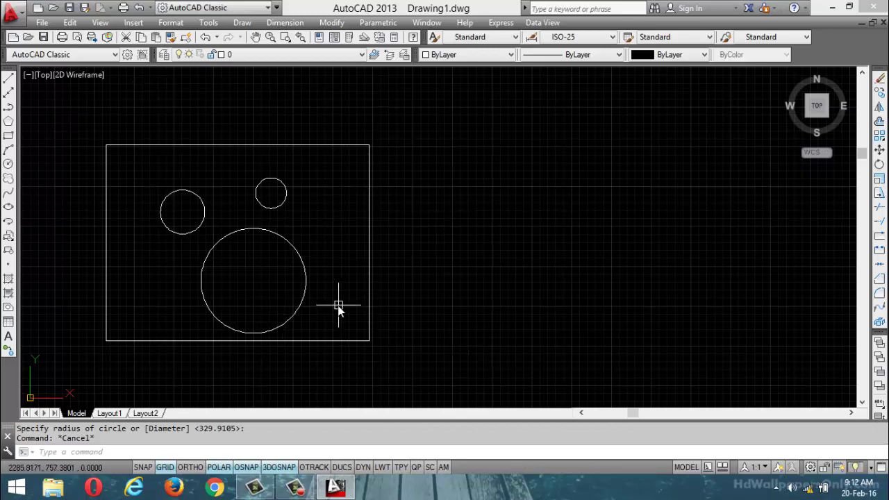
# - Run BOUNDARY (bo) and pick inside the rectangle outside the circles to create 4 polylines
pyautogui.write('bo')
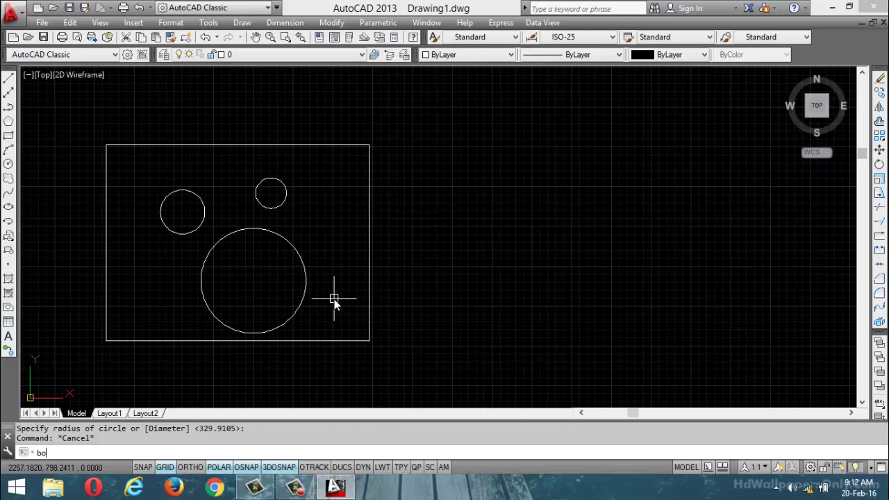
pyautogui.press('Return')
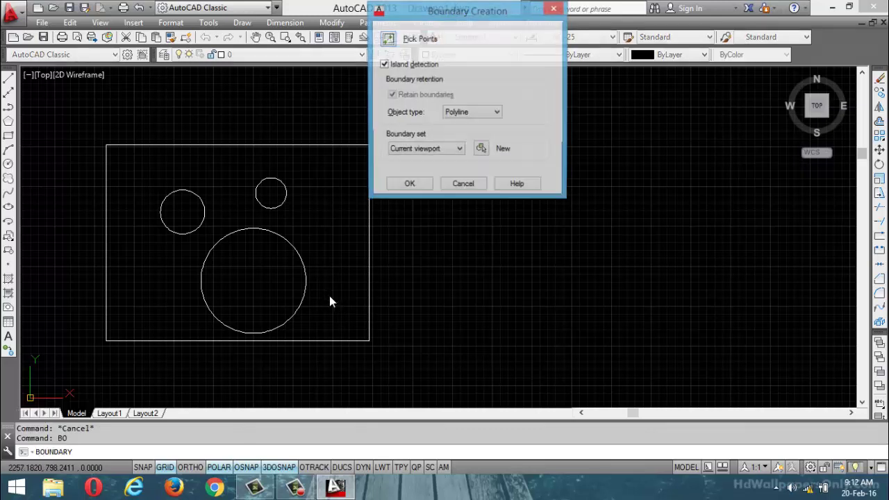
pyautogui.click(389, 39)
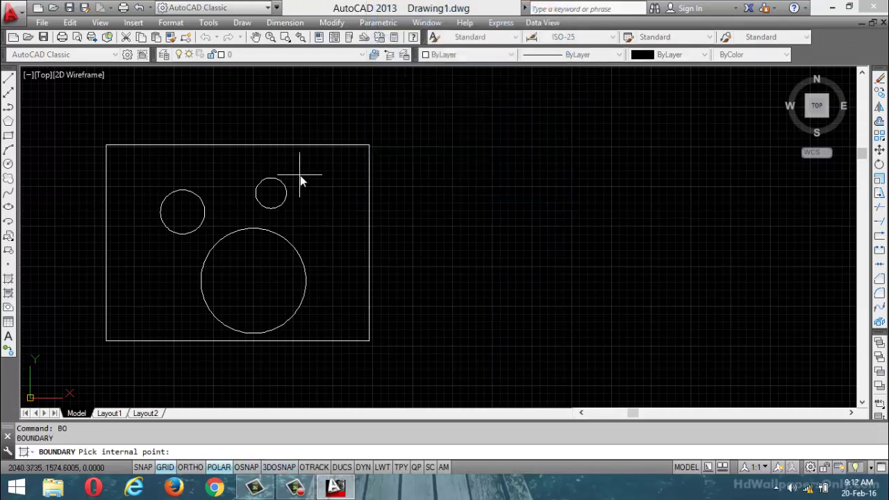
pyautogui.click(319, 175)
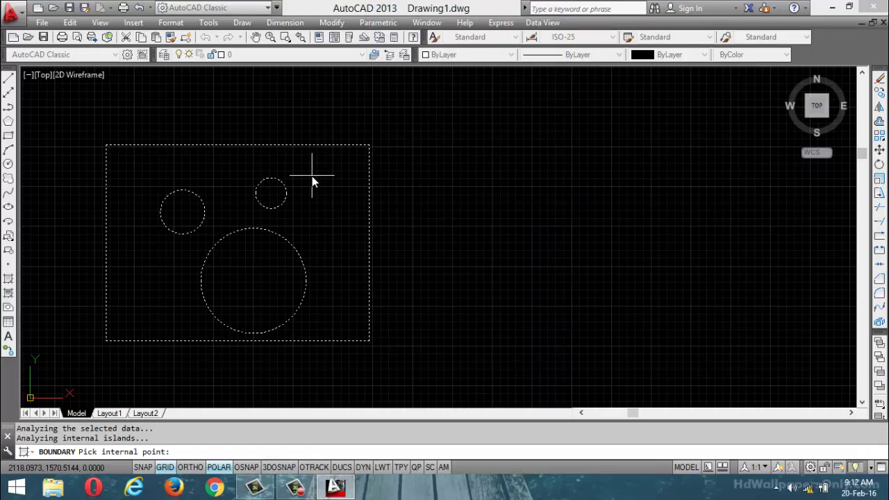
pyautogui.press('Return')
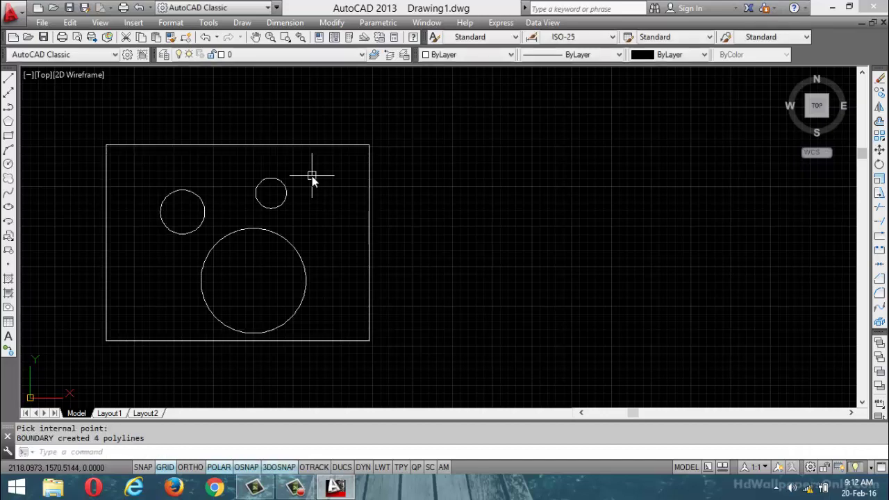
pyautogui.press('Escape')
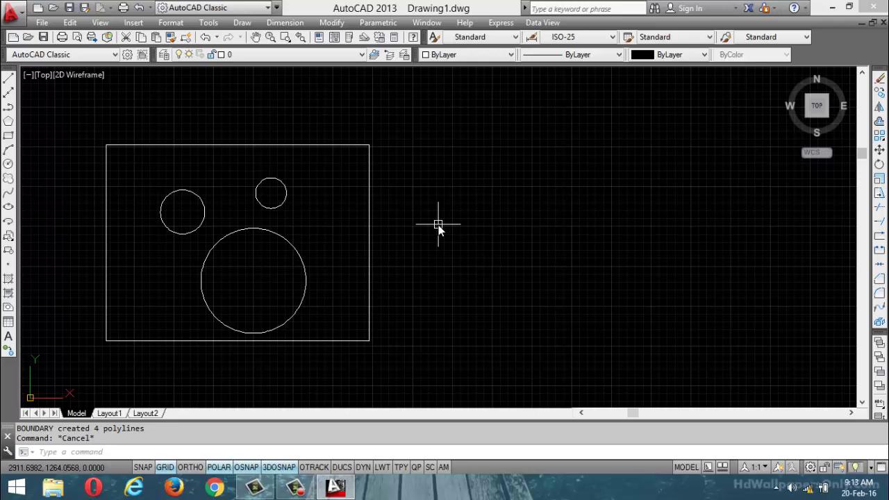
pyautogui.write('M')
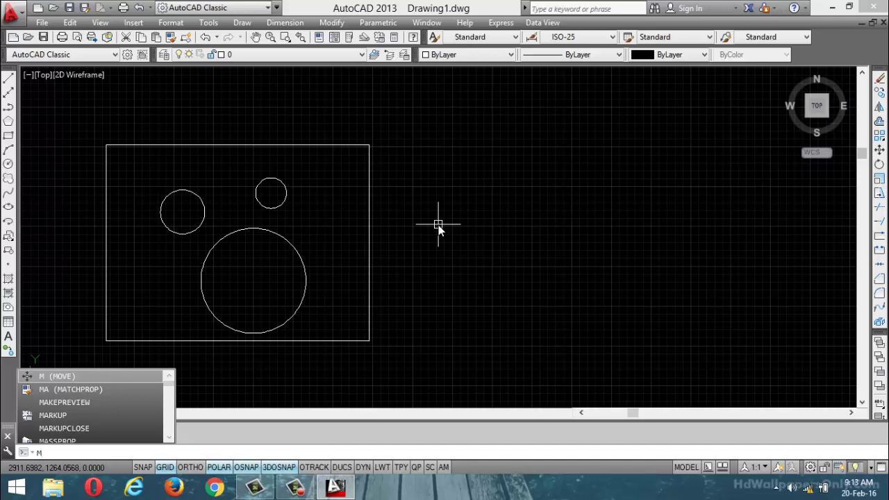
pyautogui.press('Return')
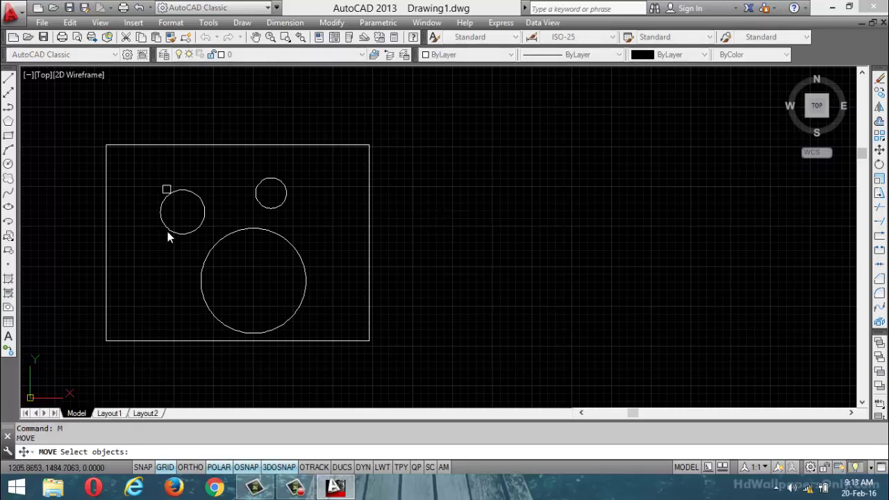
pyautogui.click(222, 241)
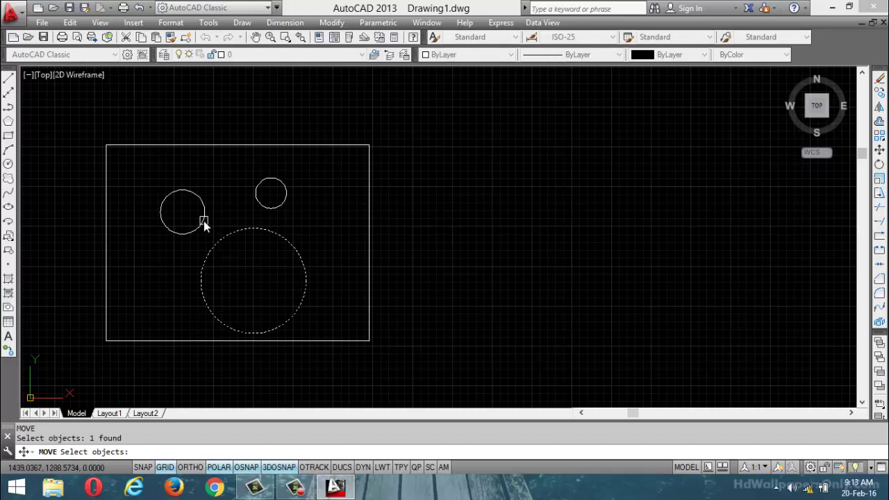
pyautogui.click(203, 221)
pyautogui.click(282, 204)
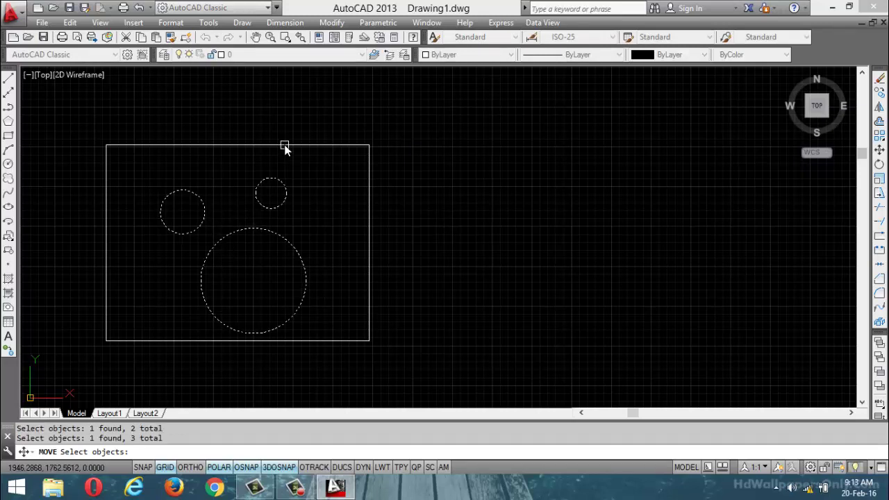
pyautogui.click(284, 146)
pyautogui.press('Return')
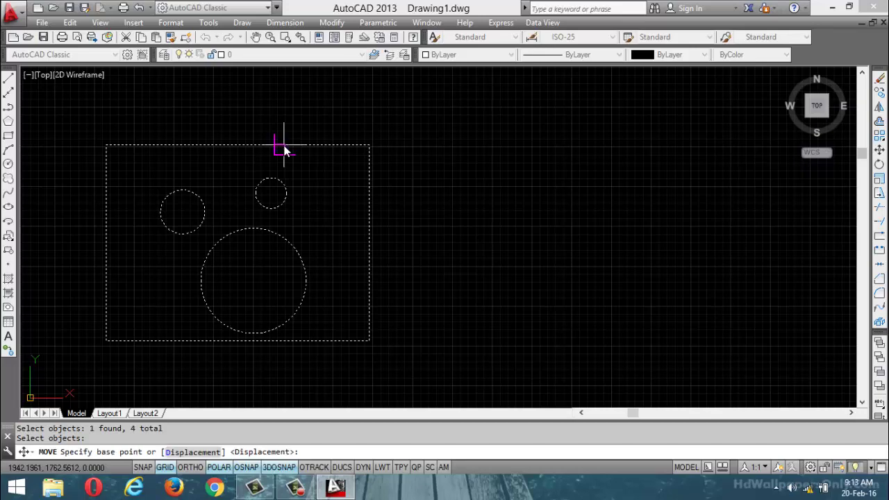
pyautogui.click(107, 341)
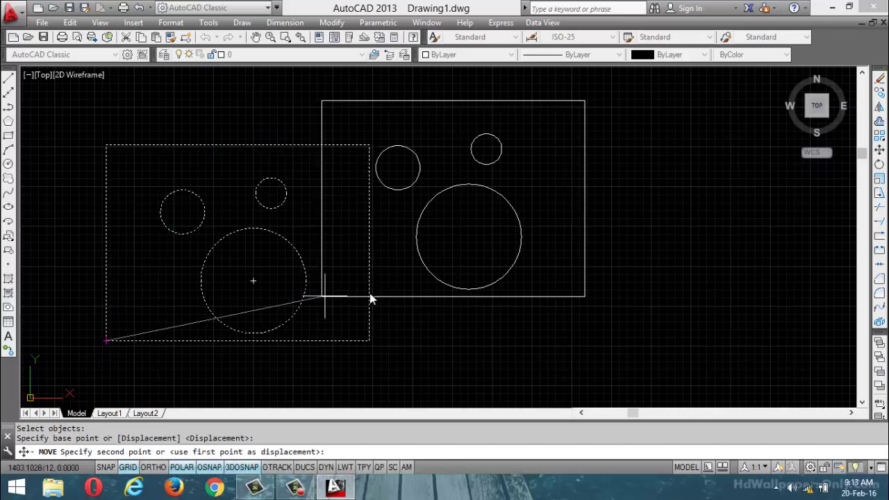
pyautogui.click(499, 267)
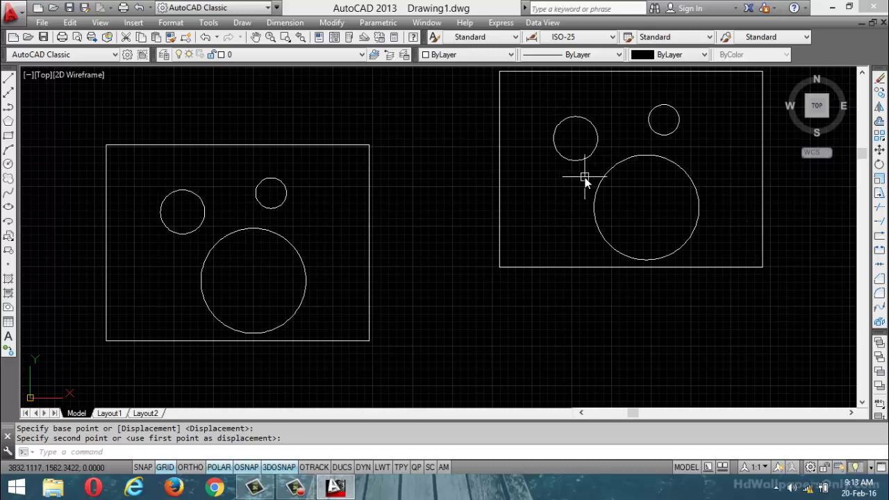
pyautogui.hotkey('ctrl', 'z')
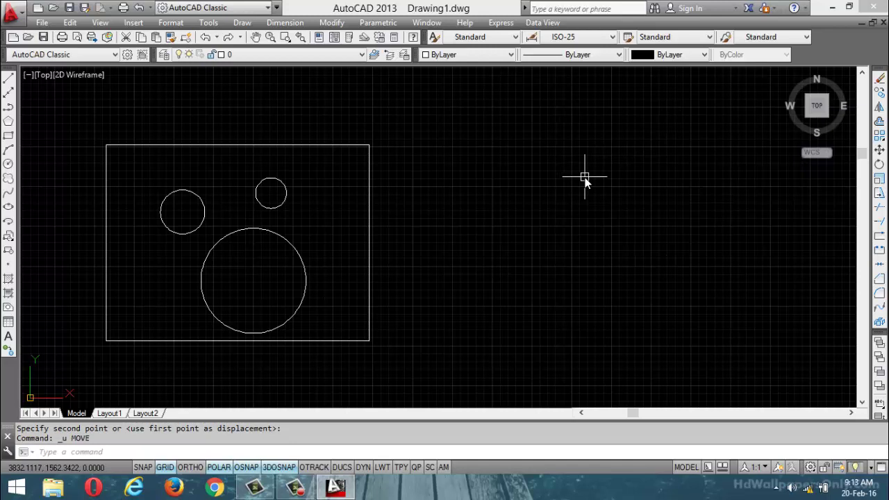
# - Move the large and left small circle outlines from the large circle's centre to the right of the rectangle
pyautogui.write('m')
pyautogui.press('Return')
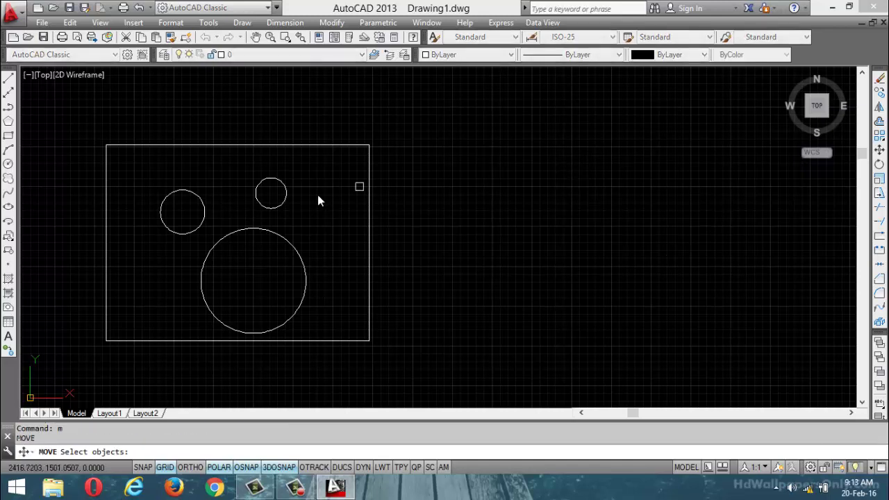
pyautogui.click(218, 245)
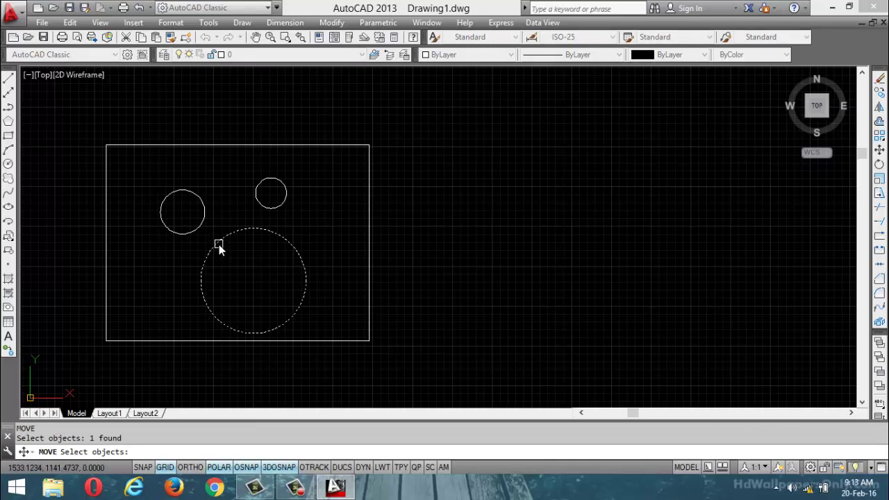
pyautogui.click(196, 227)
pyautogui.press('Return')
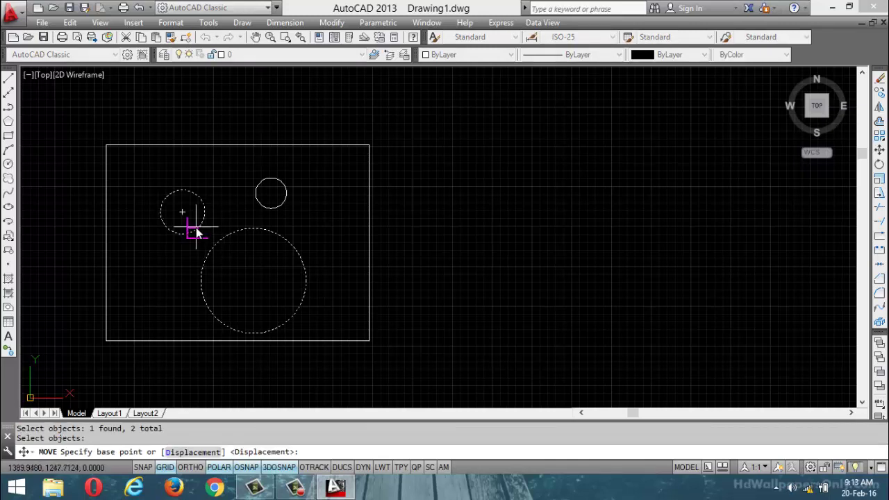
pyautogui.click(254, 282)
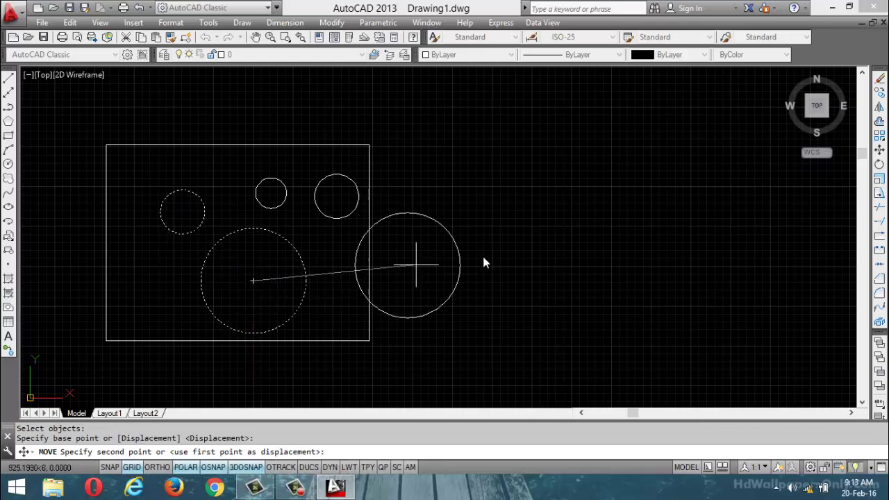
pyautogui.click(665, 209)
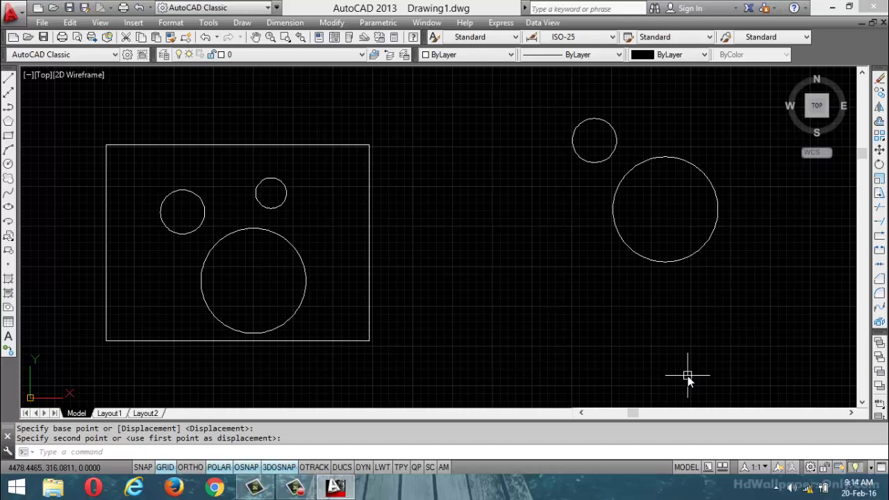
# - Run BO again and pick inside the rectangle to trace a second set of 4 boundary polylines
pyautogui.press('Escape')
pyautogui.write('BO')
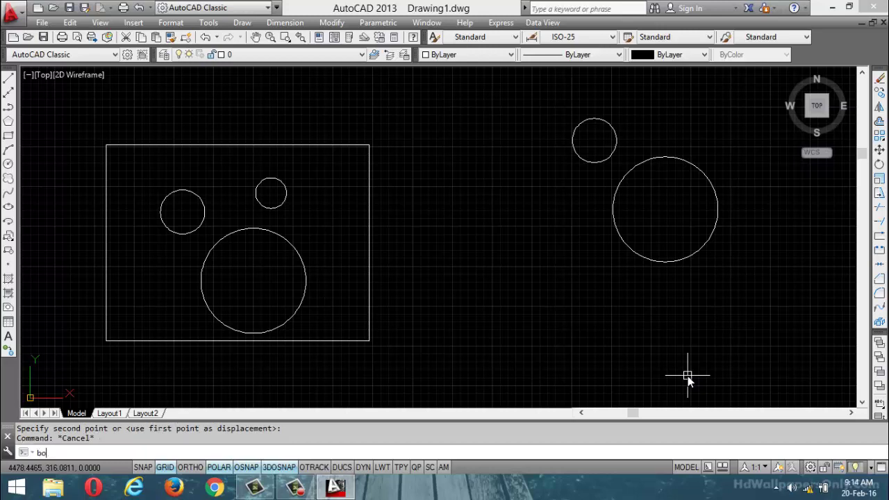
pyautogui.press('Return')
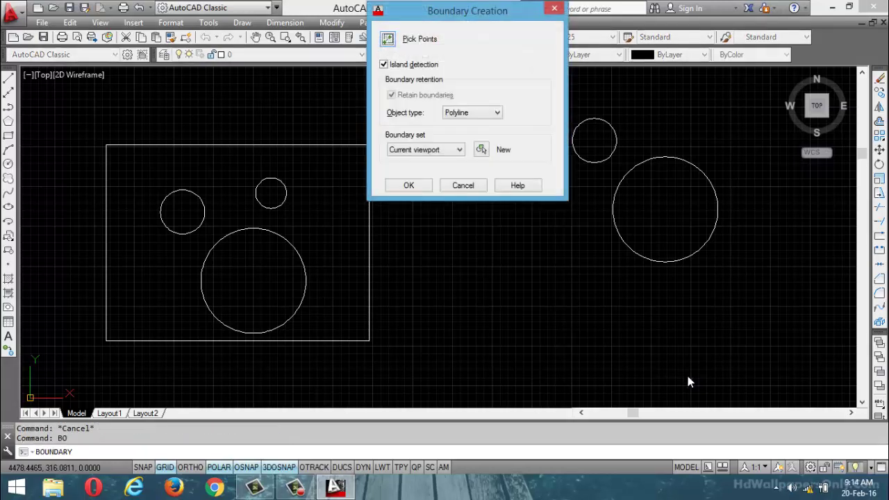
pyautogui.click(387, 40)
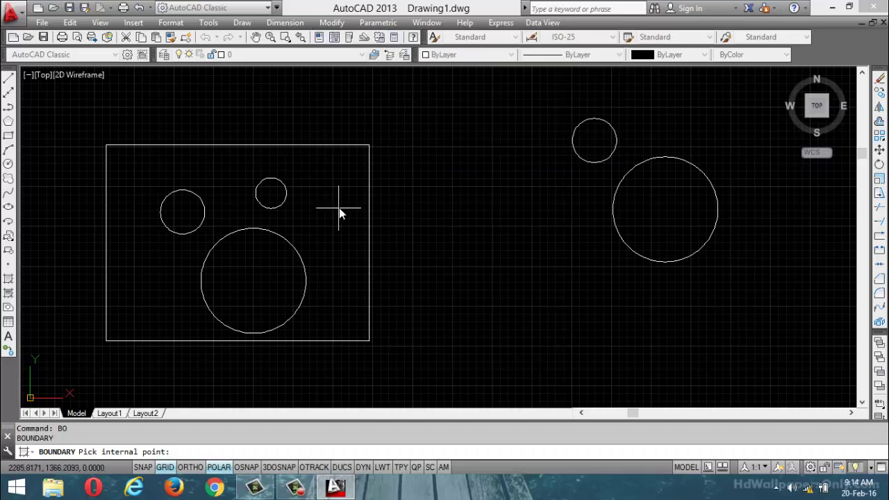
pyautogui.click(324, 172)
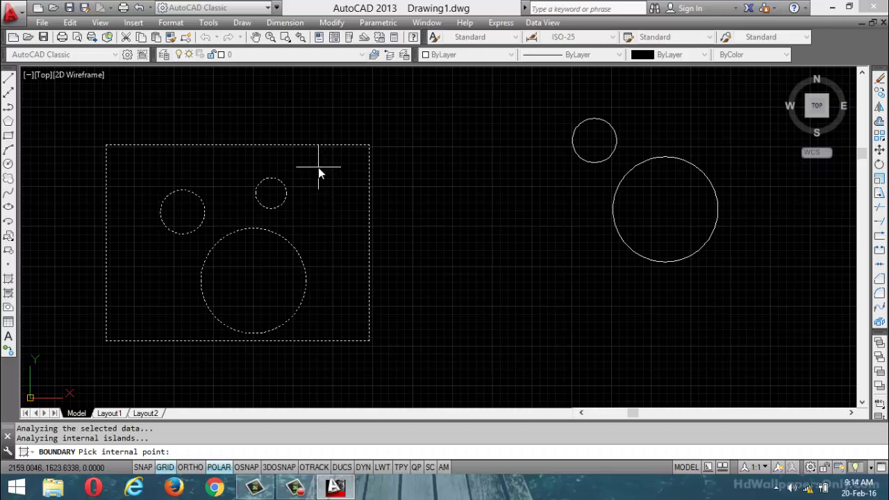
pyautogui.press('Return')
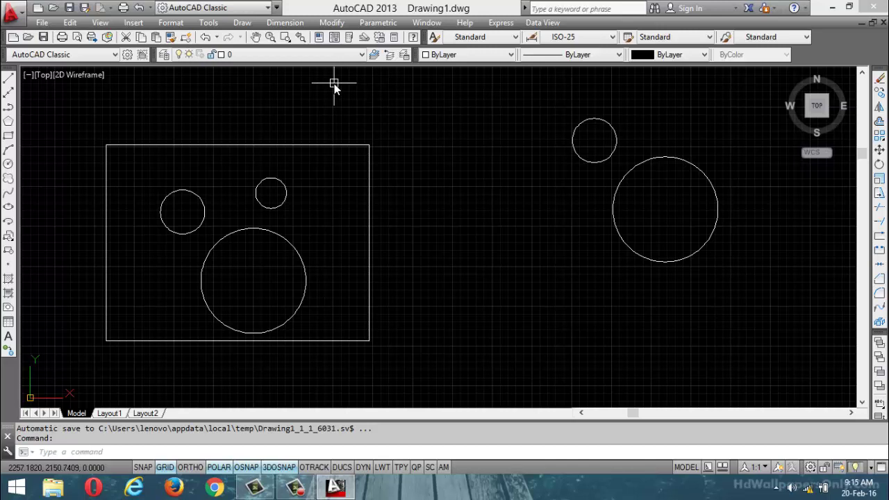
# - Move the rectangle's boundary outline by its top-left corner so it frames the two circles at right
pyautogui.press('Escape')
pyautogui.write('M')
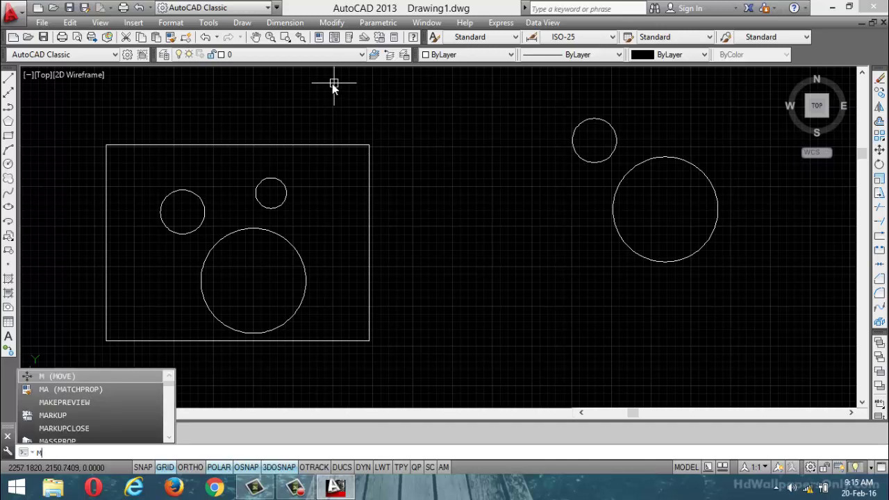
pyautogui.press('Return')
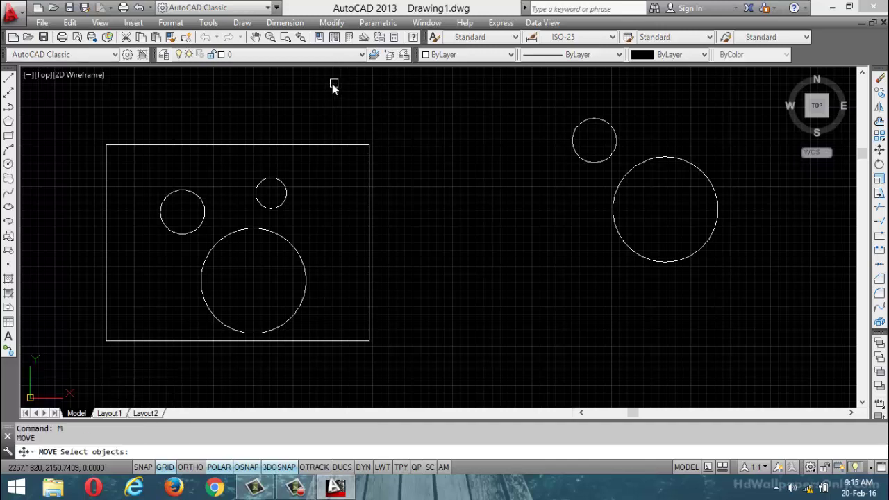
pyautogui.click(254, 145)
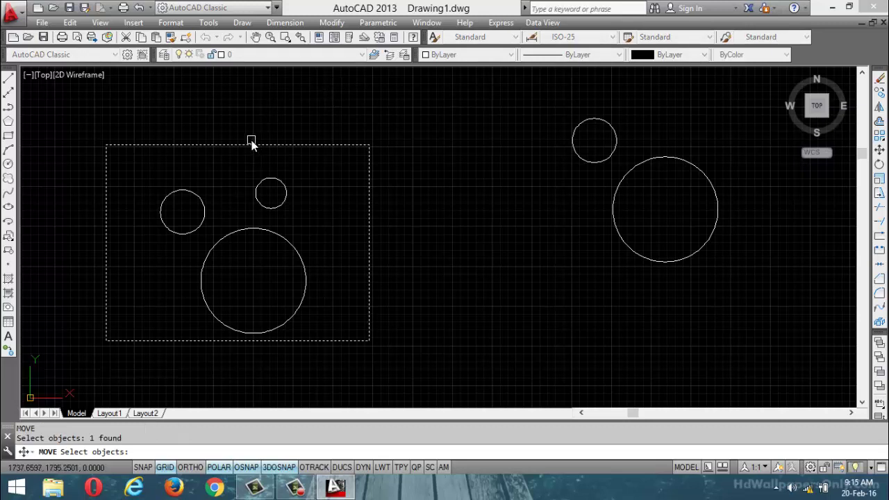
pyautogui.press('Return')
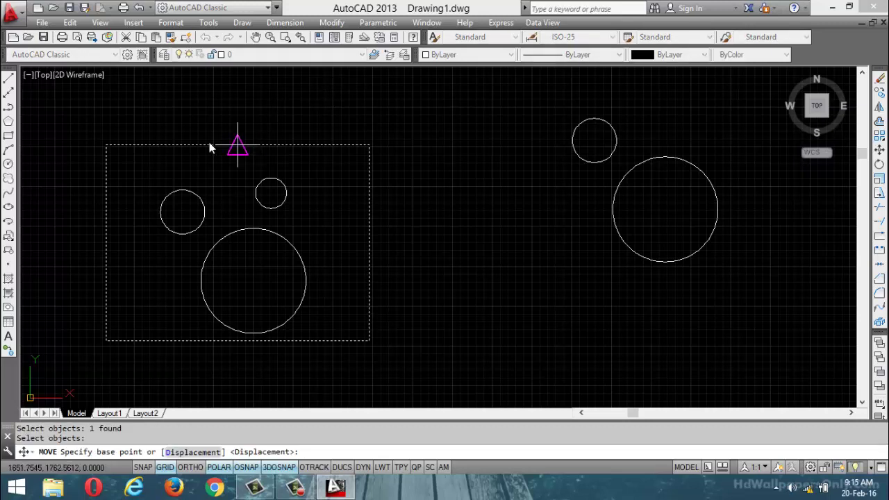
pyautogui.click(106, 150)
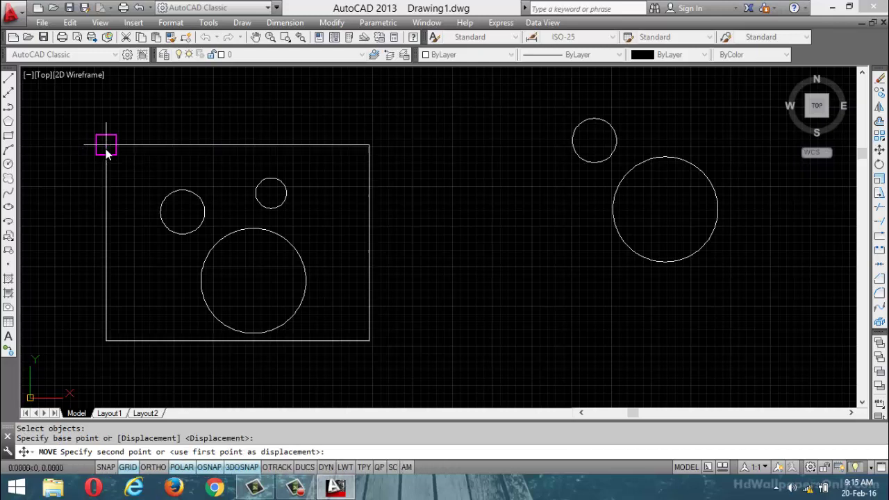
pyautogui.click(546, 107)
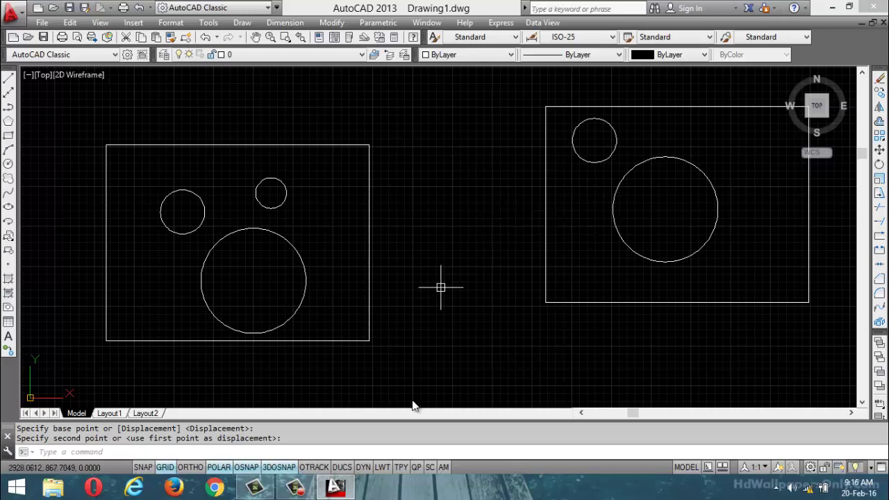
pyautogui.click(334, 486)
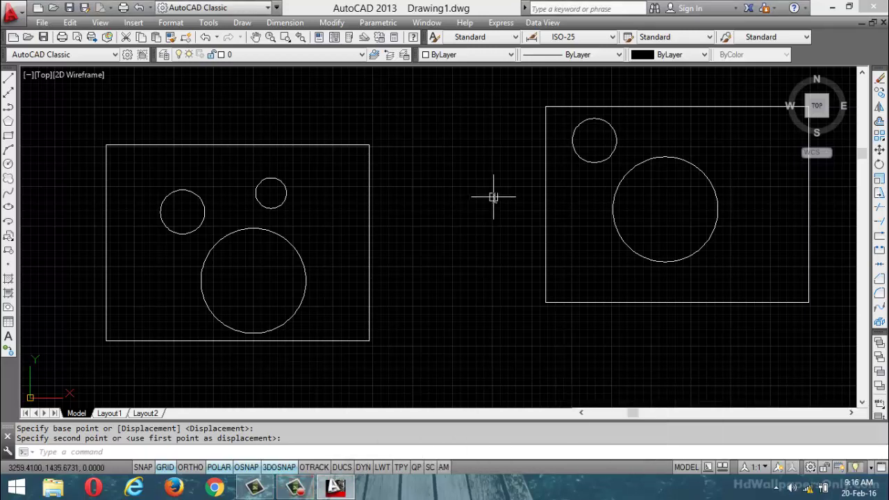
pyautogui.press('Escape')
pyautogui.press('Escape')
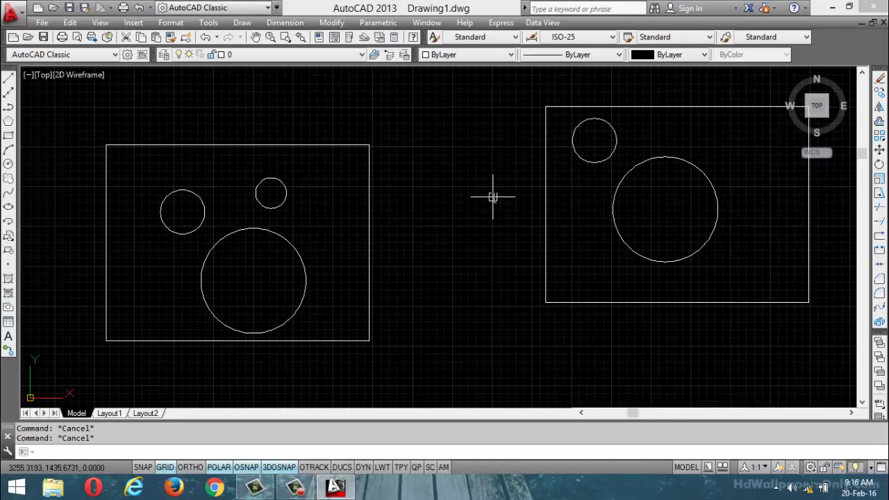
# - Erase all twelve objects in the drawing, then cancel a partly typed WIPEOUT command
pyautogui.hotkey('ctrl', 'a')
pyautogui.press('Delete')
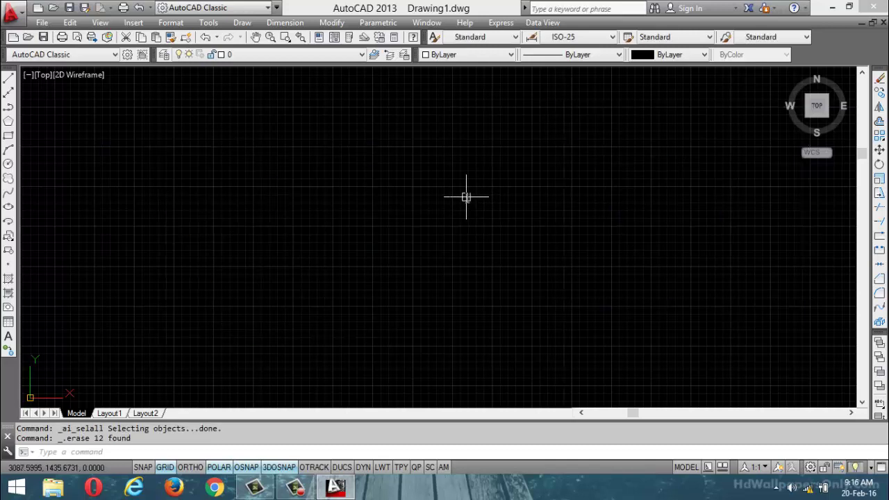
pyautogui.click(241, 23)
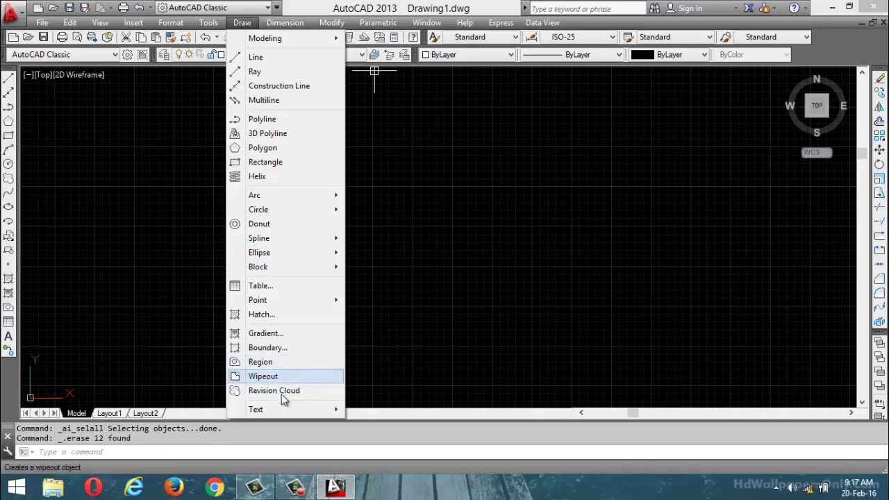
pyautogui.click(224, 453)
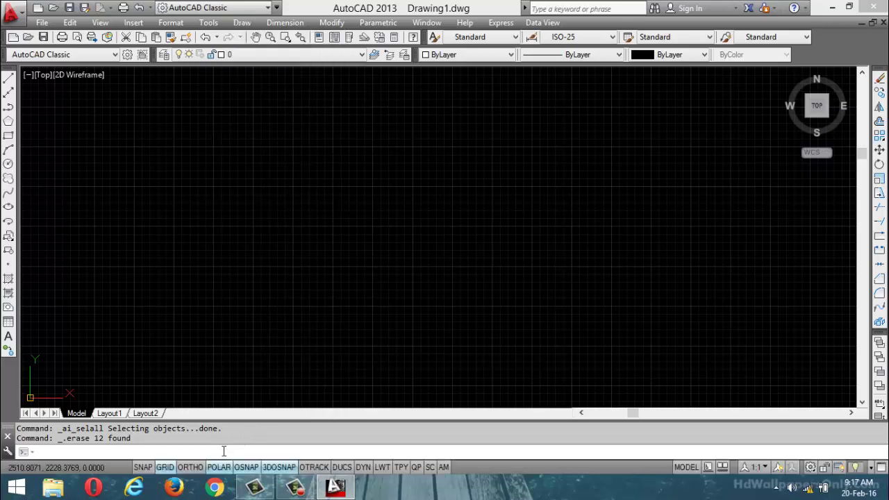
pyautogui.write('wip')
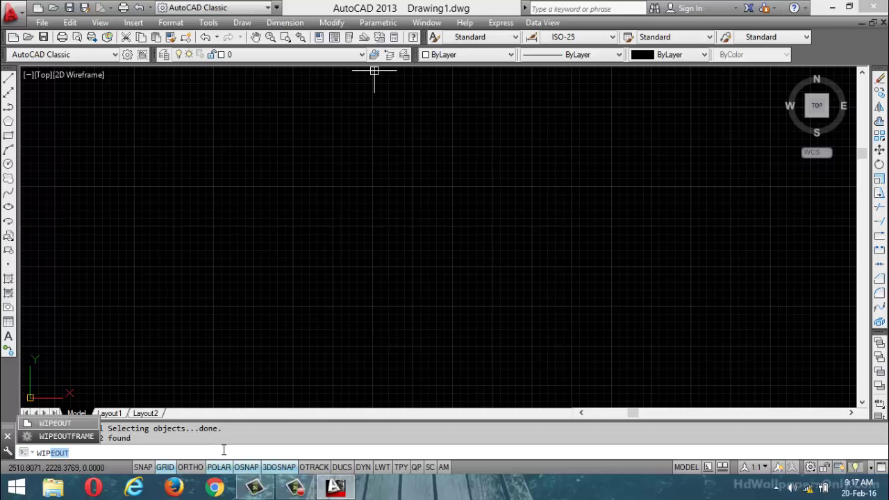
pyautogui.press('Escape')
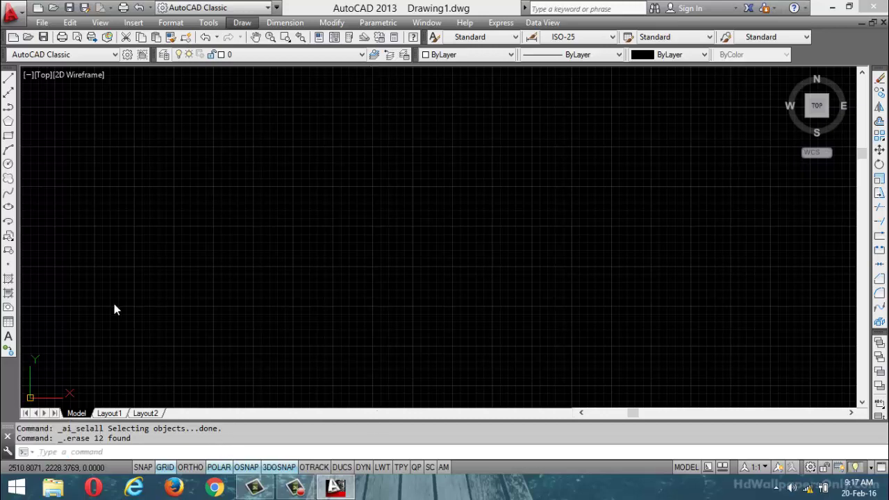
# - Draw a rectangle in the cleared drawing
pyautogui.click(8, 135)
pyautogui.click(338, 179)
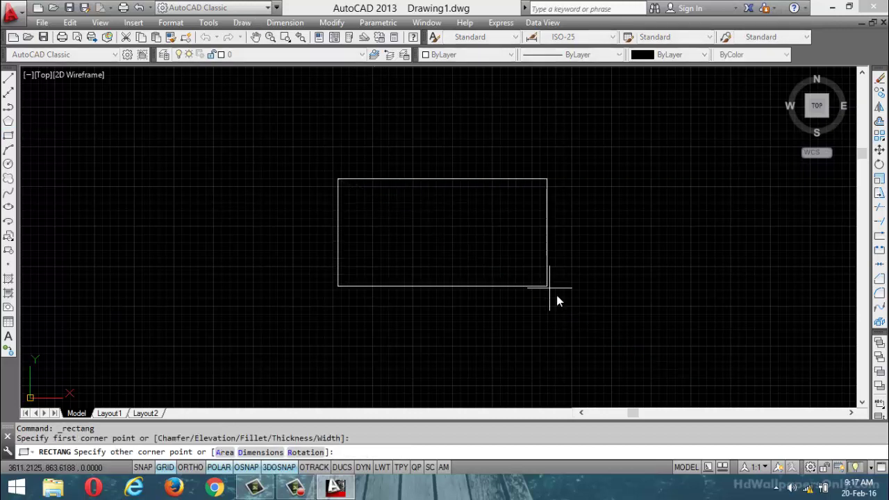
pyautogui.click(591, 324)
# - Draw a circle centred on the rectangle's top-left corner, then zoom out
pyautogui.click(8, 163)
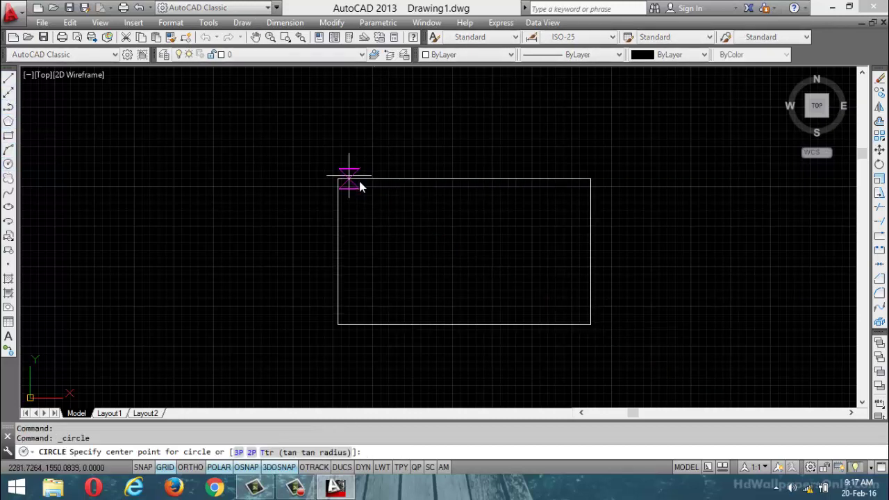
pyautogui.click(338, 179)
pyautogui.click(385, 111)
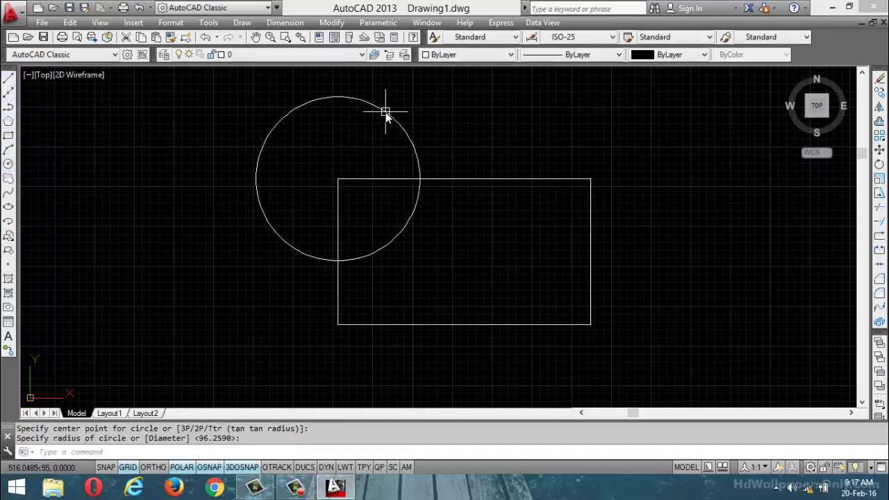
pyautogui.scroll(-2, 325, 257)
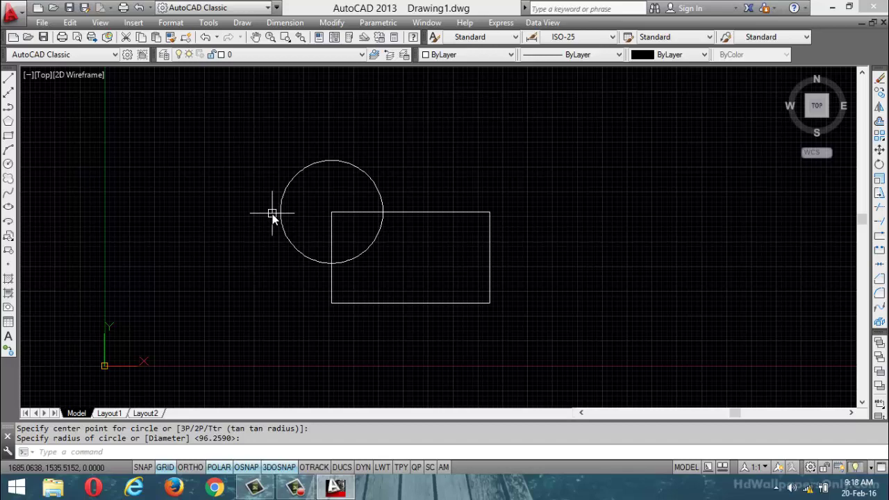
# - Create a four-point wipeout from the circle's bottom and right quadrants through points above and down-left
pyautogui.click(241, 22)
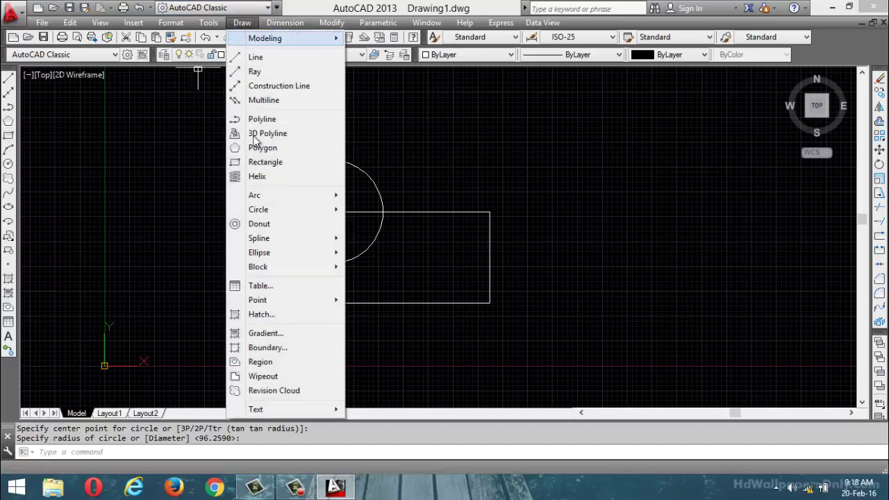
pyautogui.click(268, 380)
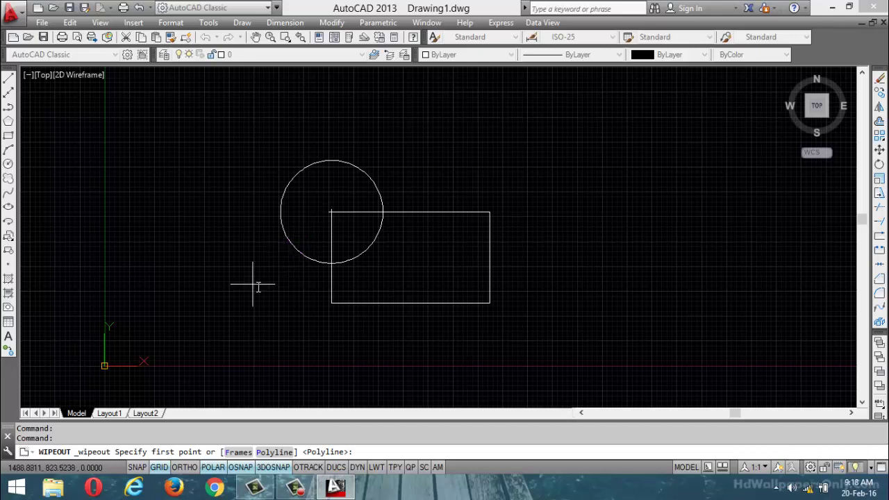
pyautogui.click(331, 263)
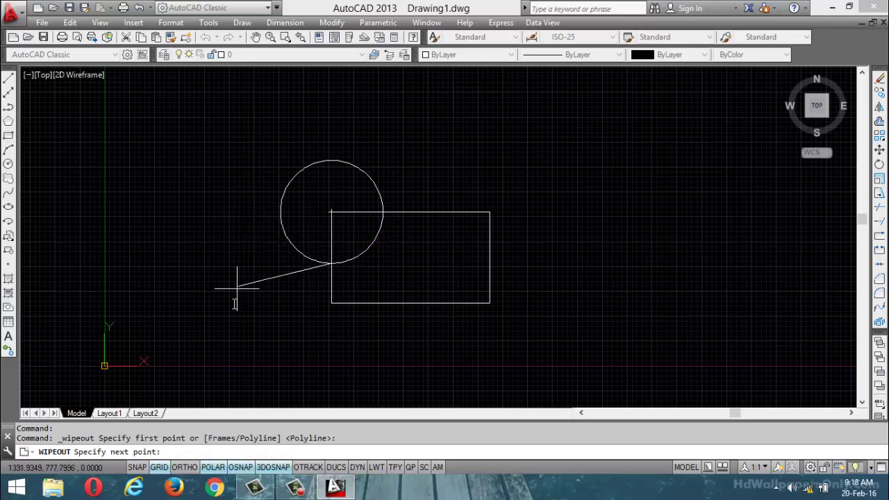
pyautogui.click(382, 211)
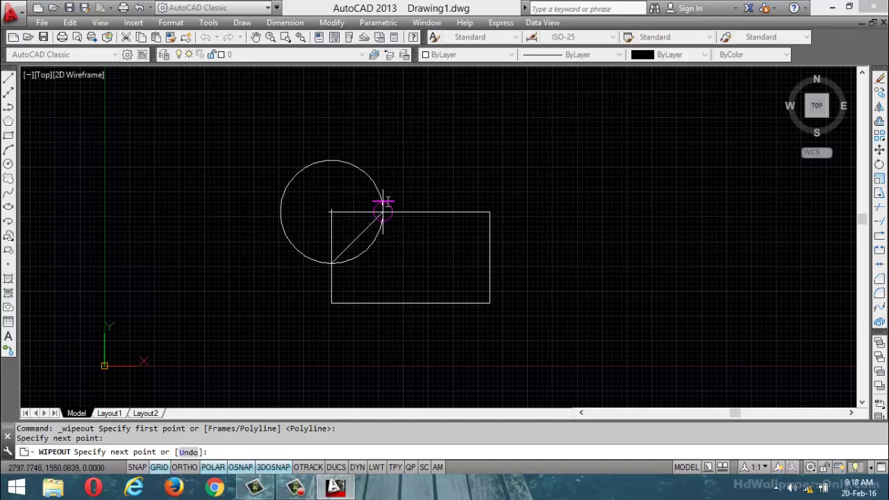
pyautogui.click(384, 119)
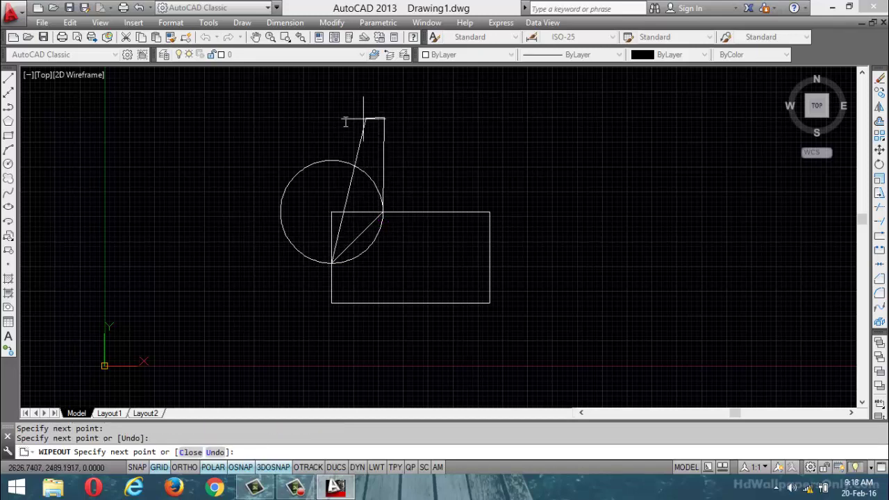
pyautogui.click(151, 272)
pyautogui.press('Return')
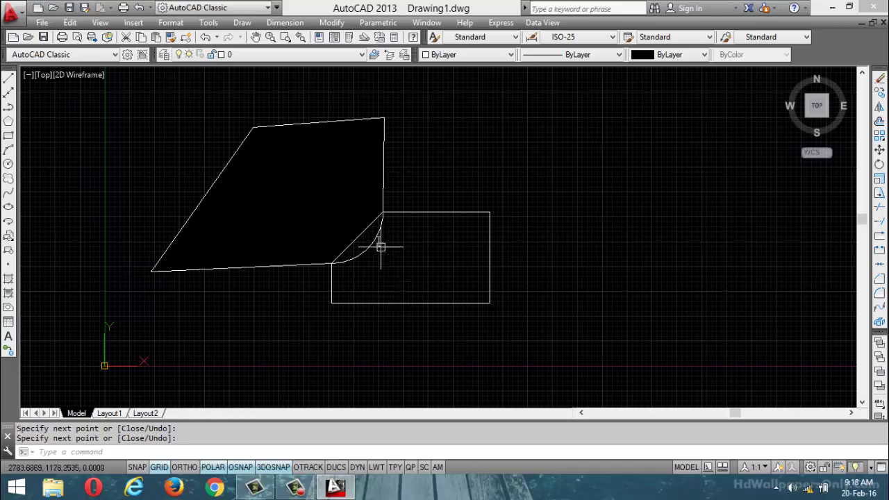
pyautogui.scroll(6, 377, 243)
pyautogui.scroll(-4, 376, 238)
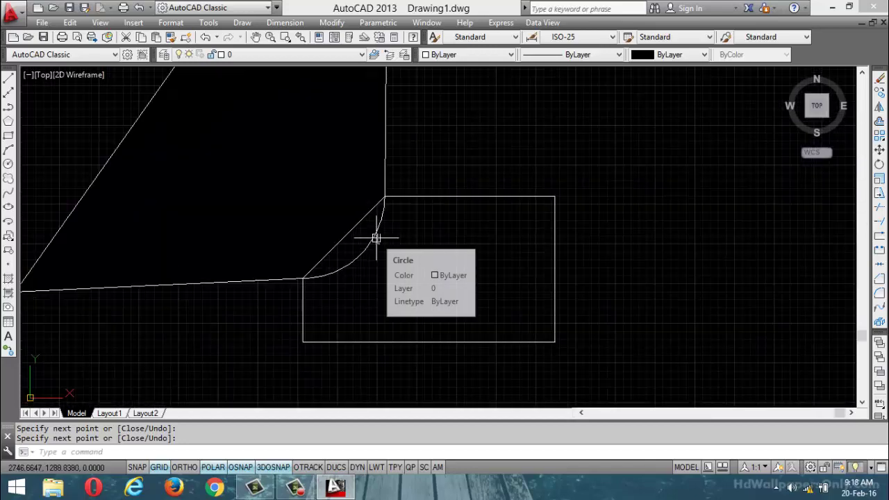
pyautogui.scroll(-4, 375, 238)
pyautogui.moveTo(354, 265)
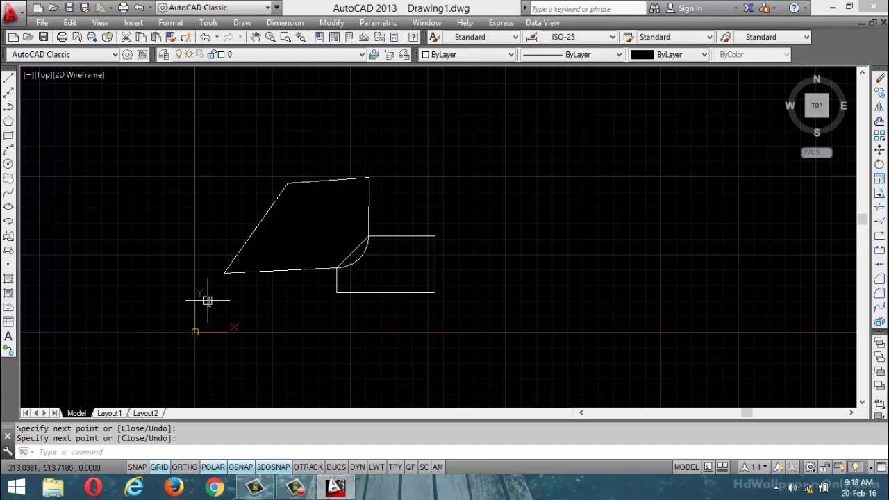
# - Trace a BOUNDARY polyline by picking inside the arc-clipped rectangle
pyautogui.write('BO')
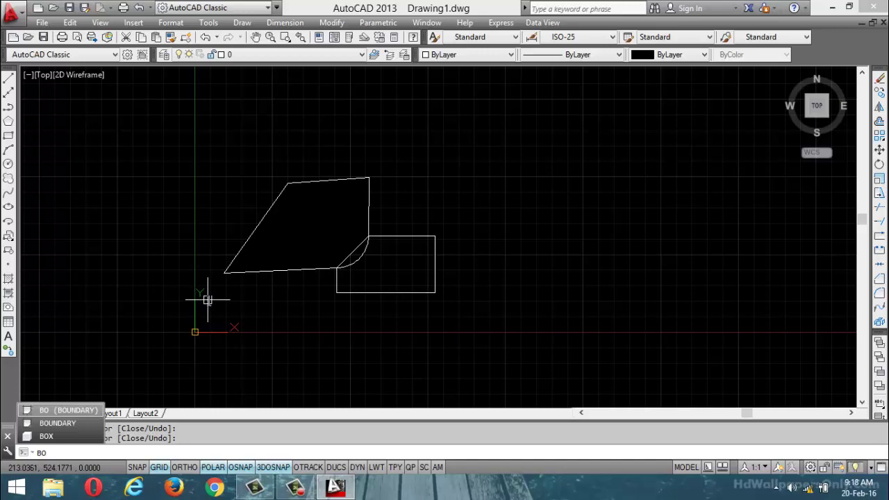
pyautogui.press('Return')
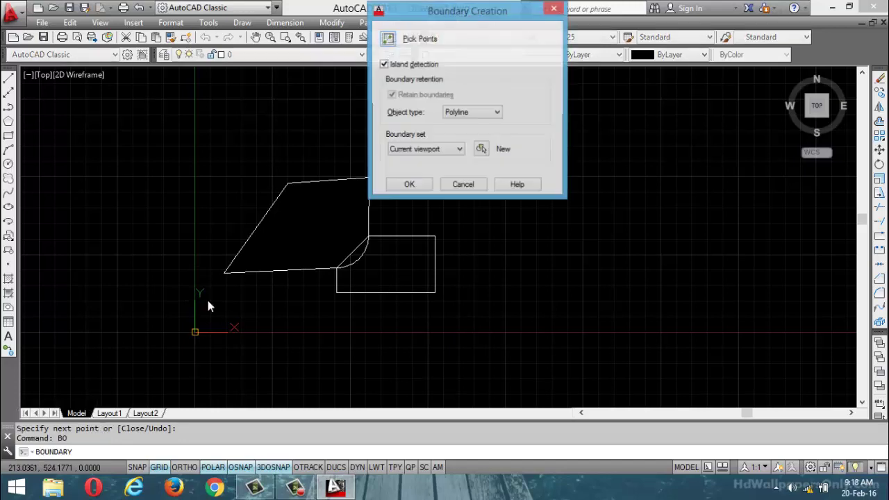
pyautogui.click(387, 39)
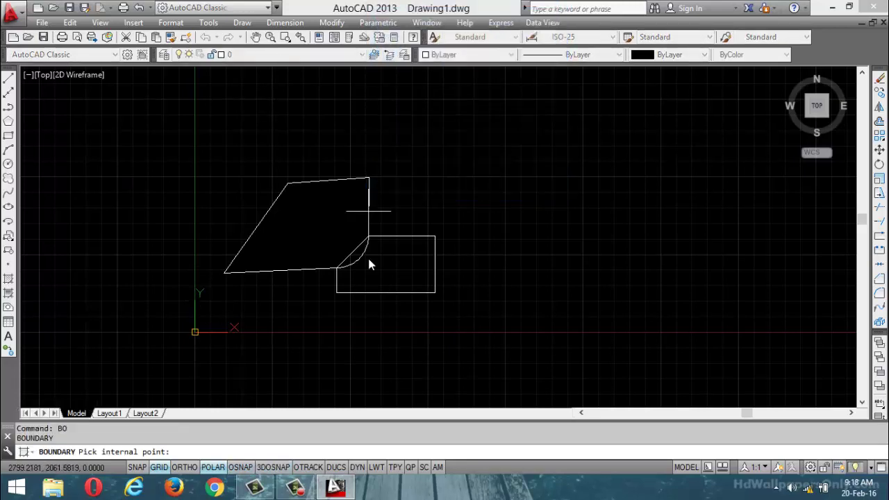
pyautogui.click(389, 268)
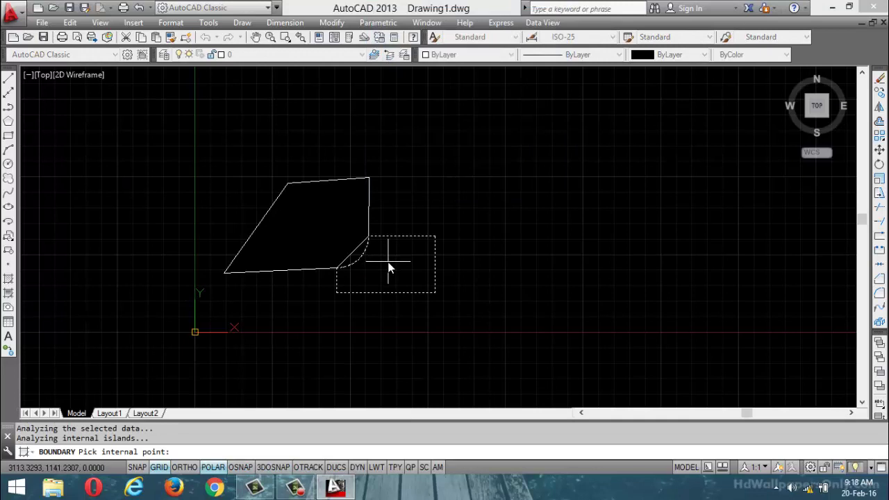
pyautogui.press('Return')
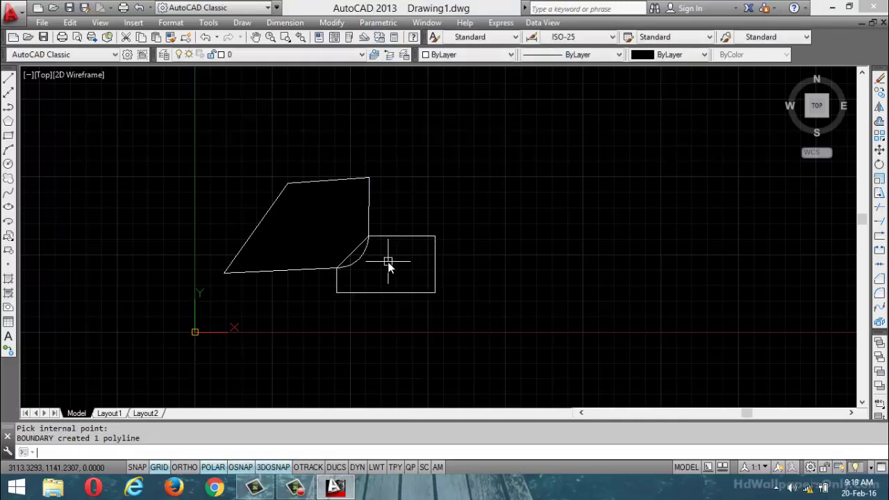
# - Move the new boundary outline to the upper right, then cancel the repeated move
pyautogui.write('m')
pyautogui.press('Return')
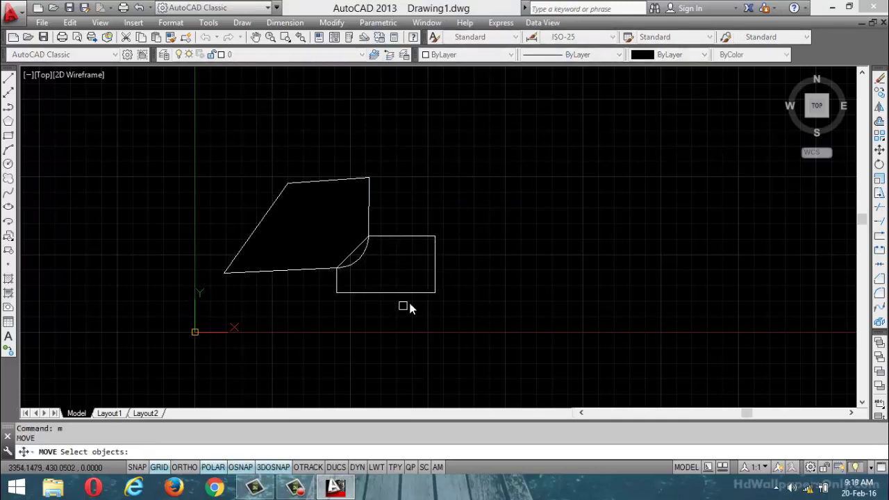
pyautogui.click(428, 293)
pyautogui.press('Return')
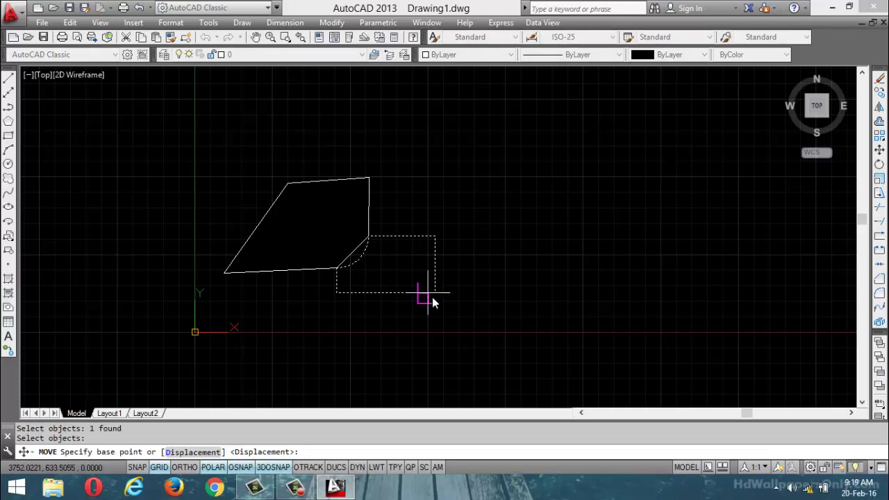
pyautogui.click(435, 292)
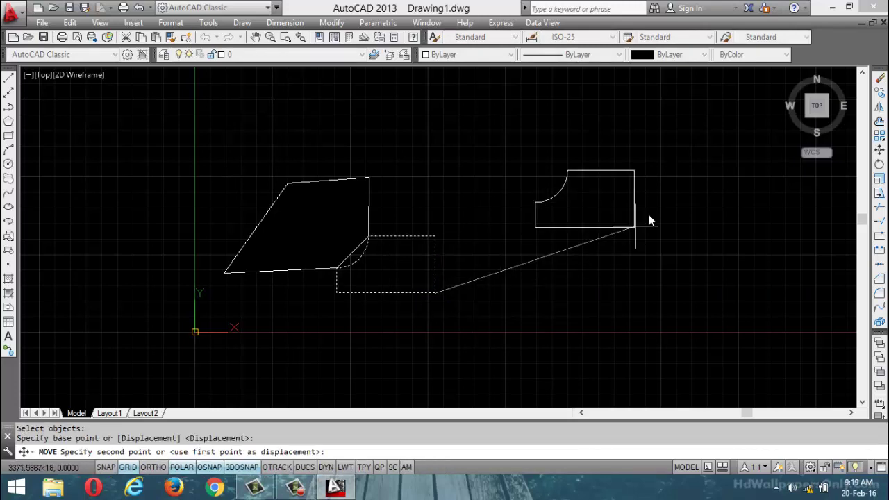
pyautogui.click(664, 195)
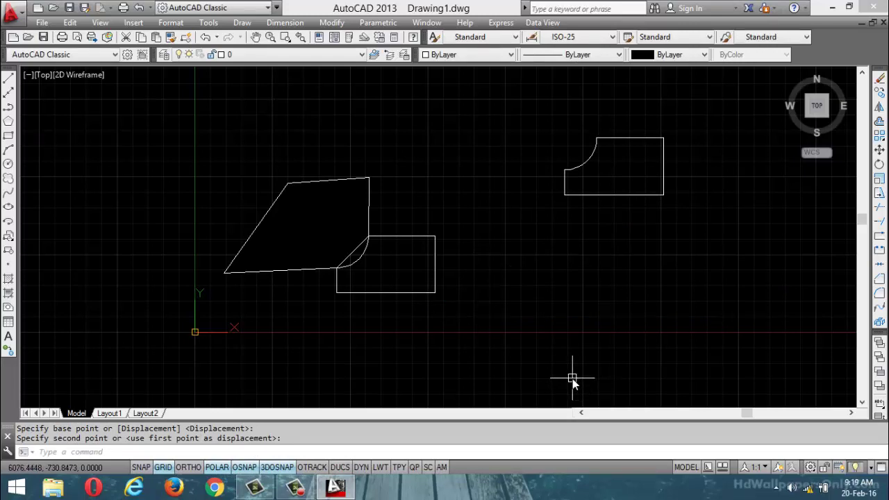
pyautogui.press('Escape')
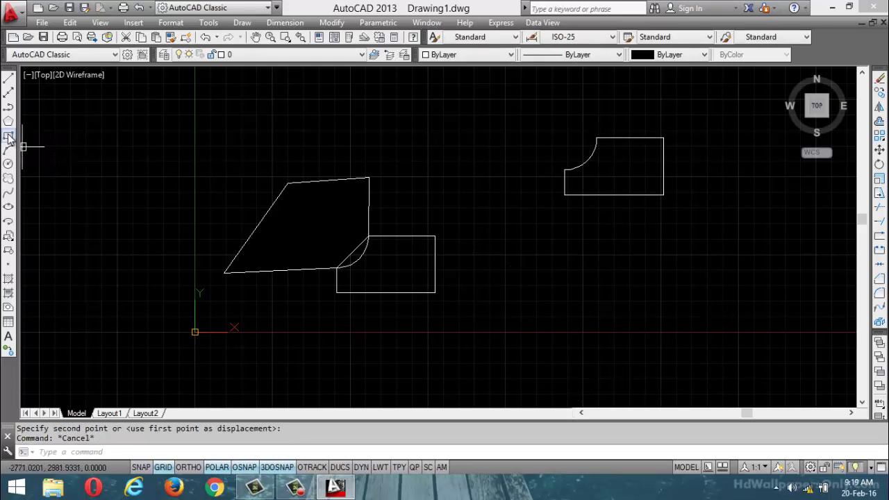
# - Delete the slanted four-sided wipeout shape
pyautogui.click(9, 136)
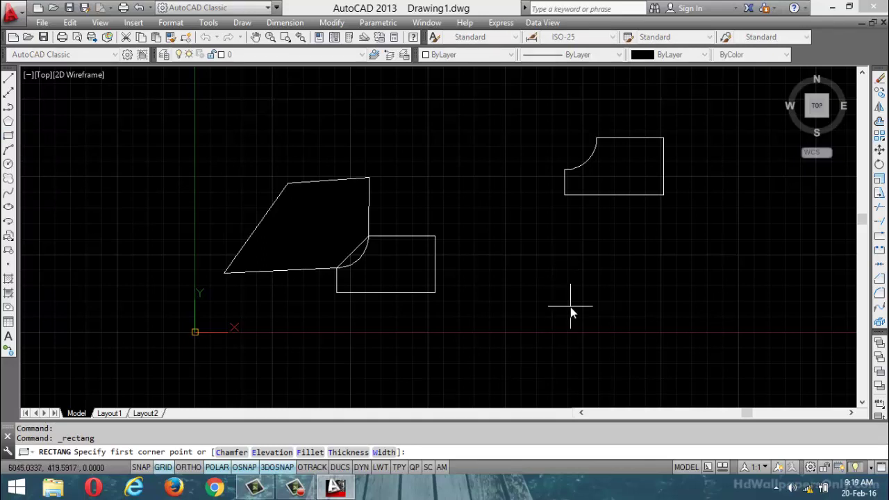
pyautogui.press('Escape')
pyautogui.click(301, 182)
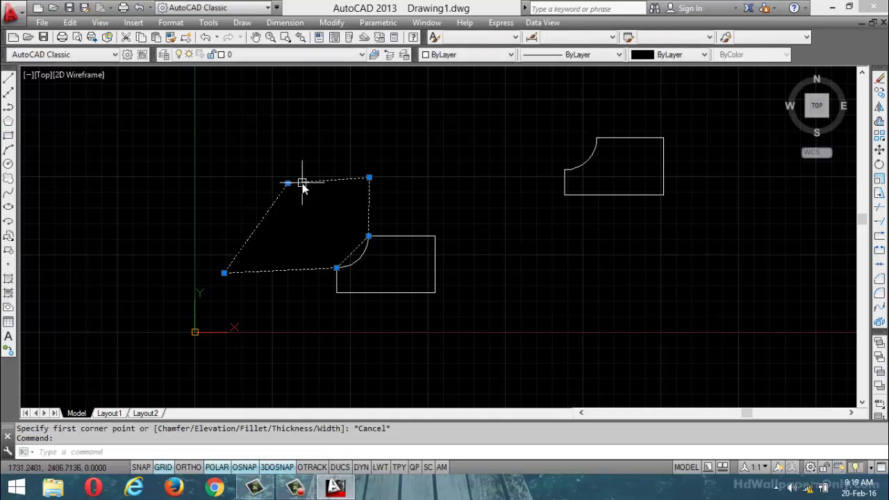
pyautogui.press('Delete')
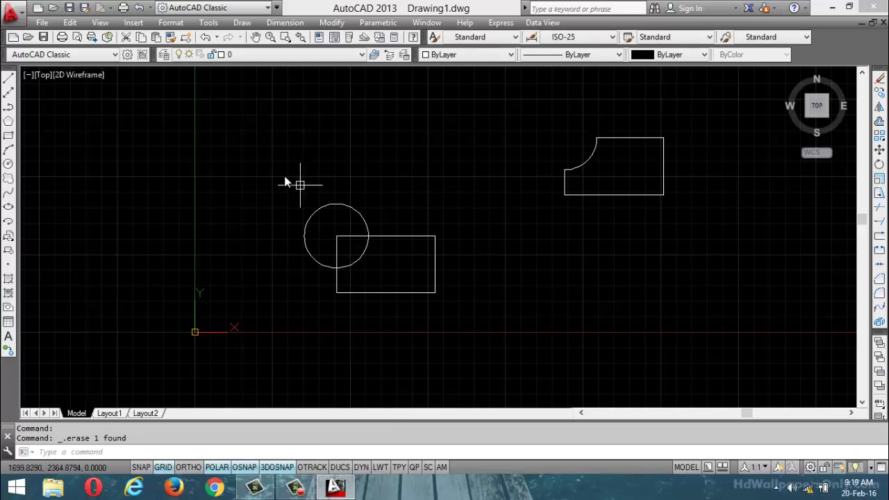
# - Draw a new rectangle at the upper left and start WIPEOUT
pyautogui.click(8, 135)
pyautogui.click(137, 160)
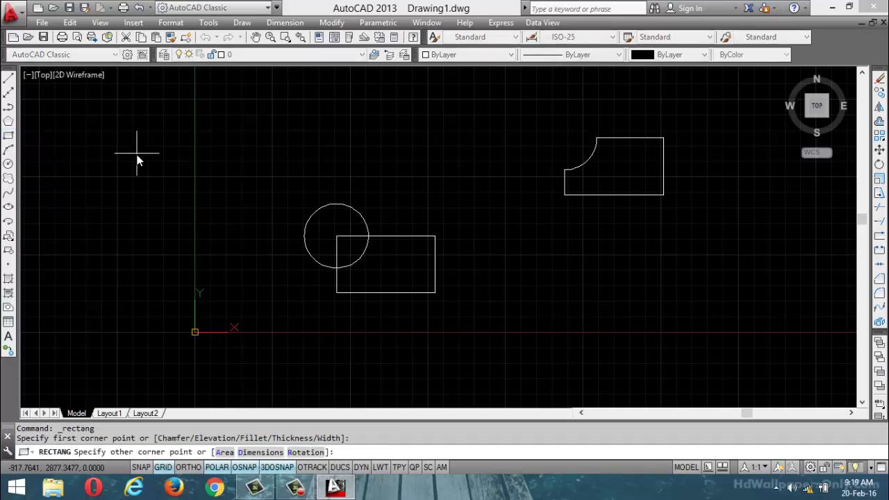
pyautogui.click(268, 248)
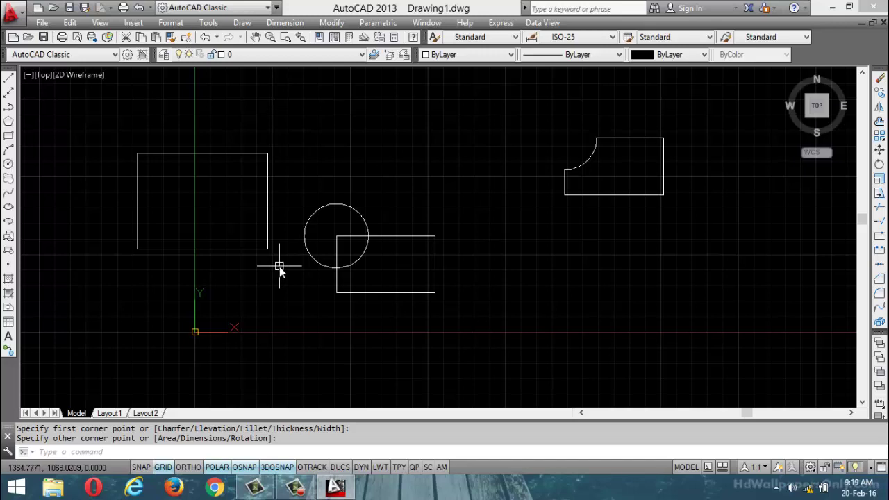
pyautogui.write('w')
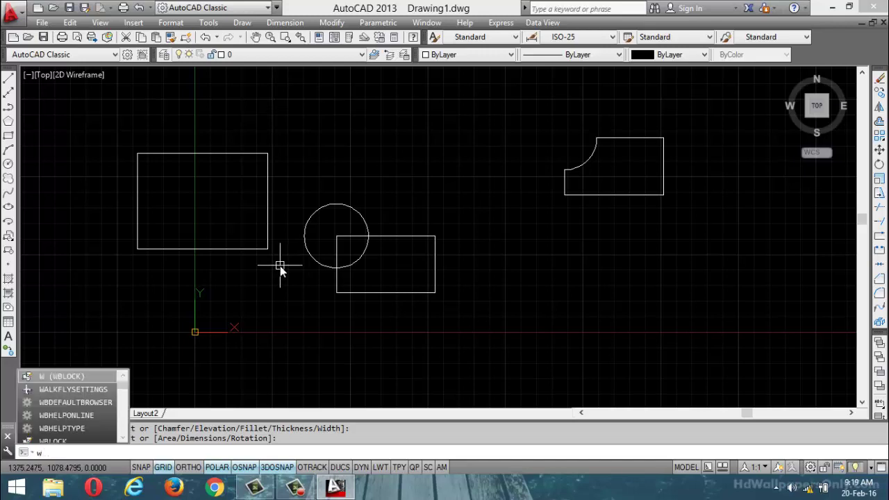
pyautogui.write('ipeout')
pyautogui.press('Return')
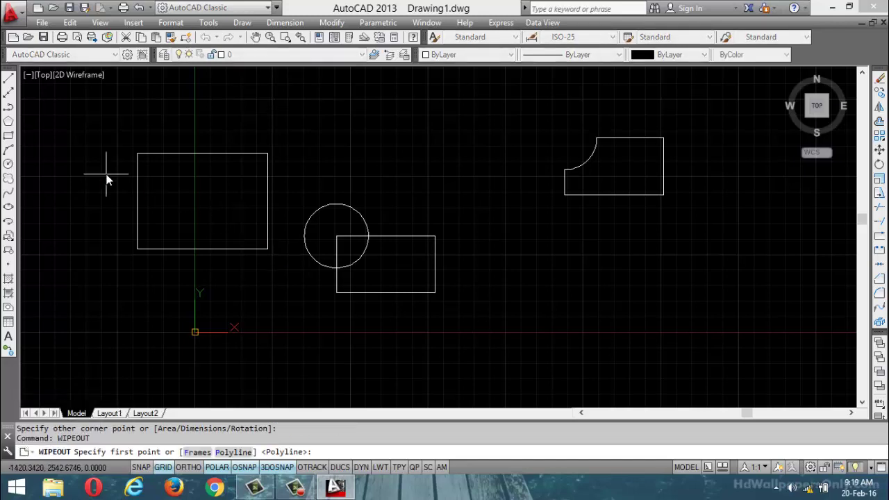
# - Mask the rectangle's top-left area with a four-point wipeout starting at its top-left corner
pyautogui.click(137, 154)
pyautogui.click(183, 213)
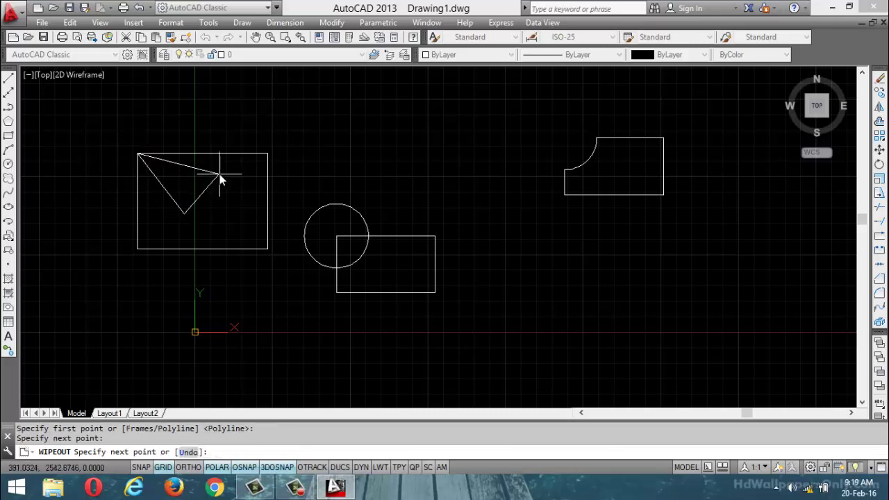
pyautogui.click(228, 125)
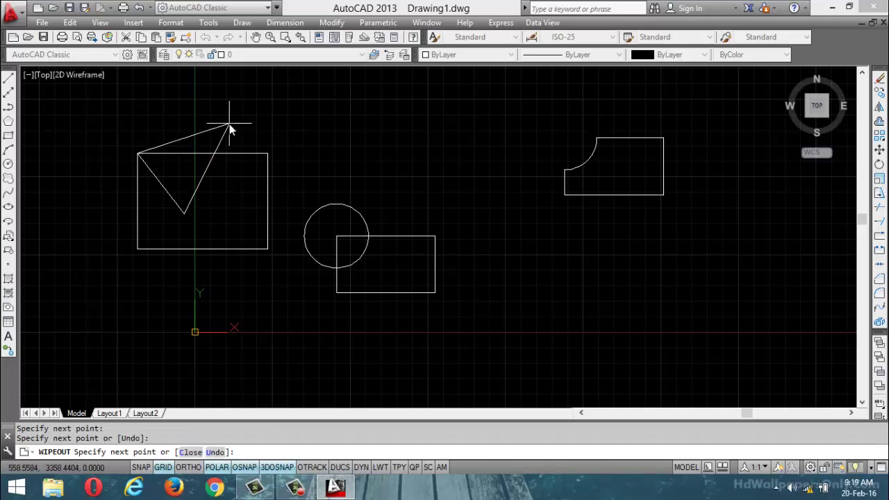
pyautogui.click(110, 101)
pyautogui.press('Return')
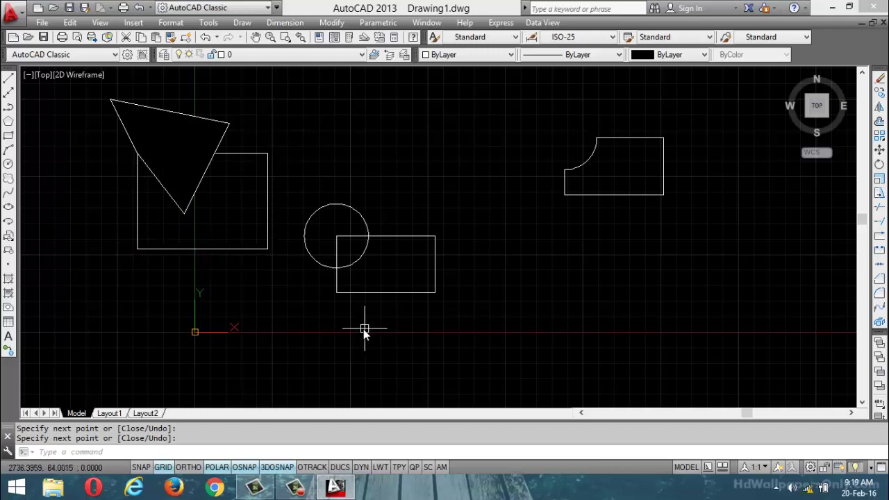
# - Trace a BOUNDARY polyline by picking inside the partly masked rectangle
pyautogui.write('bo')
pyautogui.press('Return')
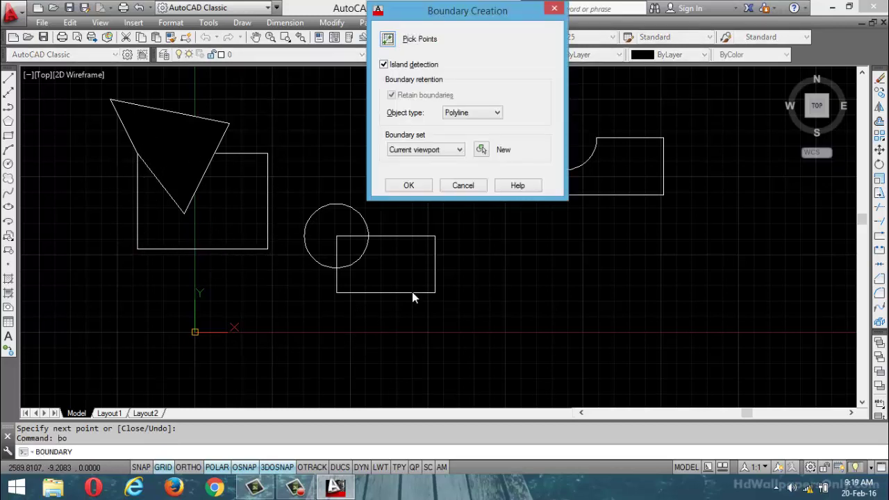
pyautogui.click(388, 39)
pyautogui.click(230, 199)
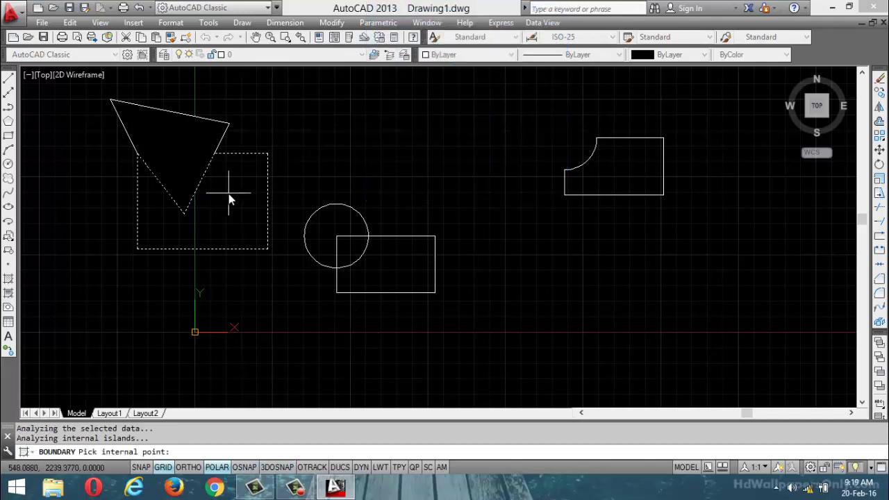
pyautogui.press('Return')
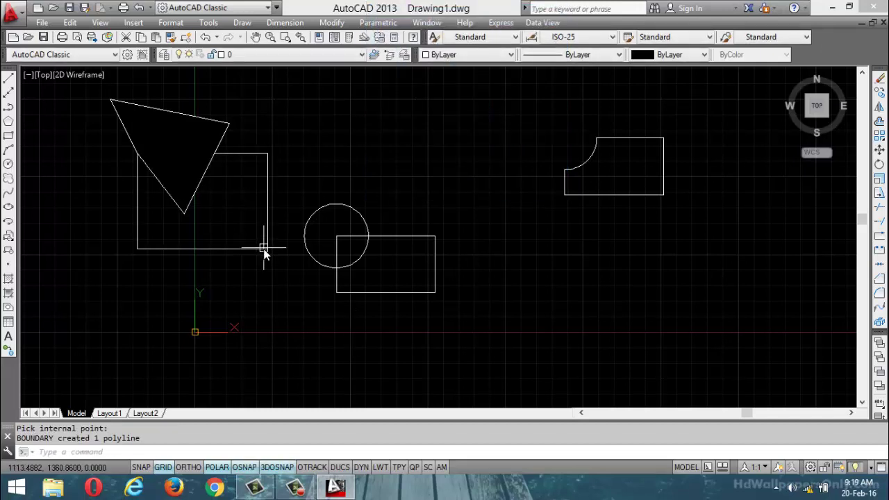
# - Move the new notched outline to the right side, below the first outline
pyautogui.write('m')
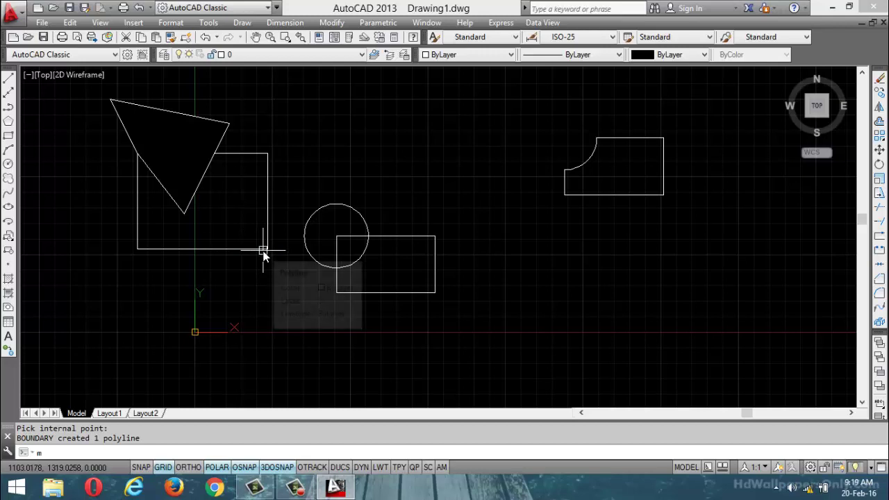
pyautogui.press('Return')
pyautogui.click(259, 250)
pyautogui.press('Return')
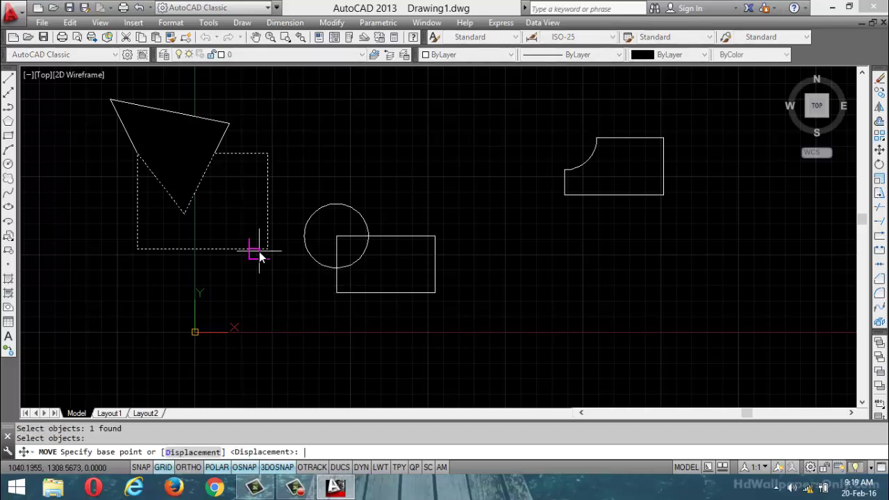
pyautogui.click(266, 251)
pyautogui.click(676, 324)
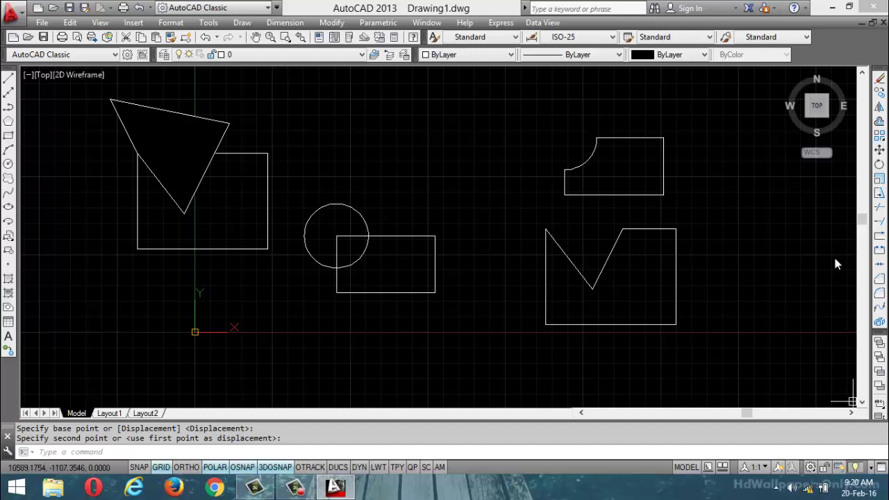
pyautogui.click(200, 120)
# - Erase the wedge-shaped wipeout to restore the upper-left rectangle, then resume the recording
pyautogui.press('Delete')
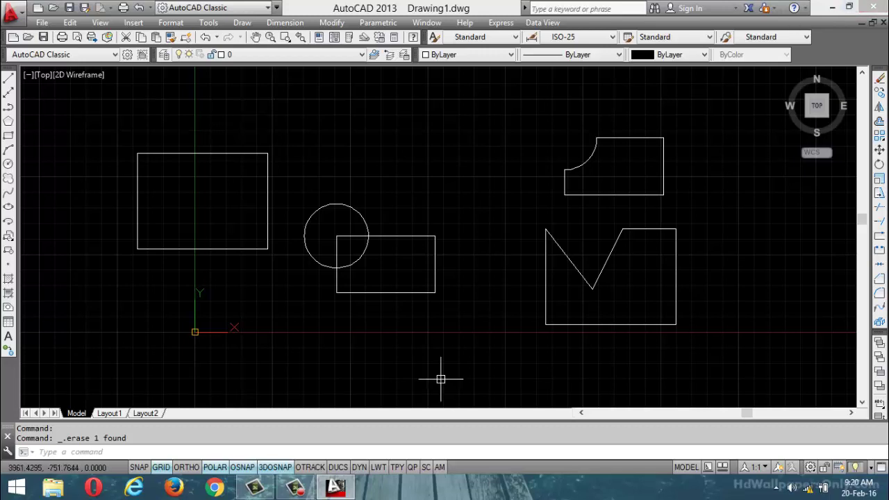
pyautogui.click(296, 489)
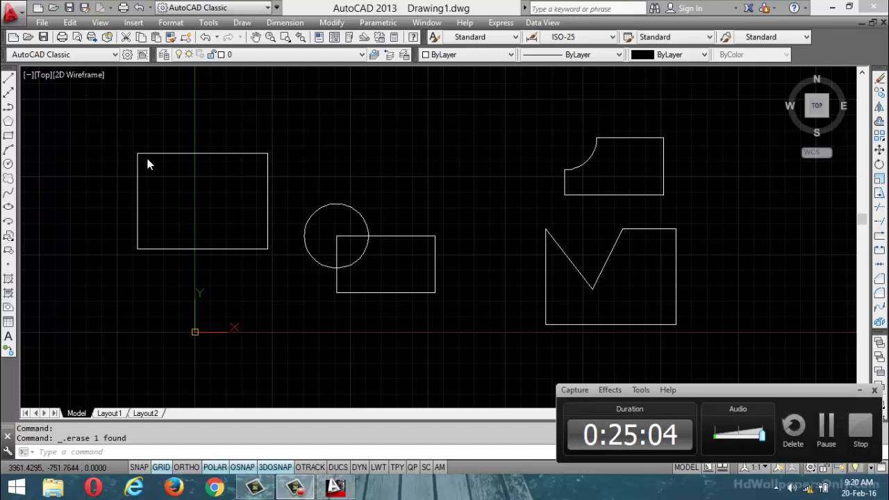
pyautogui.click(826, 426)
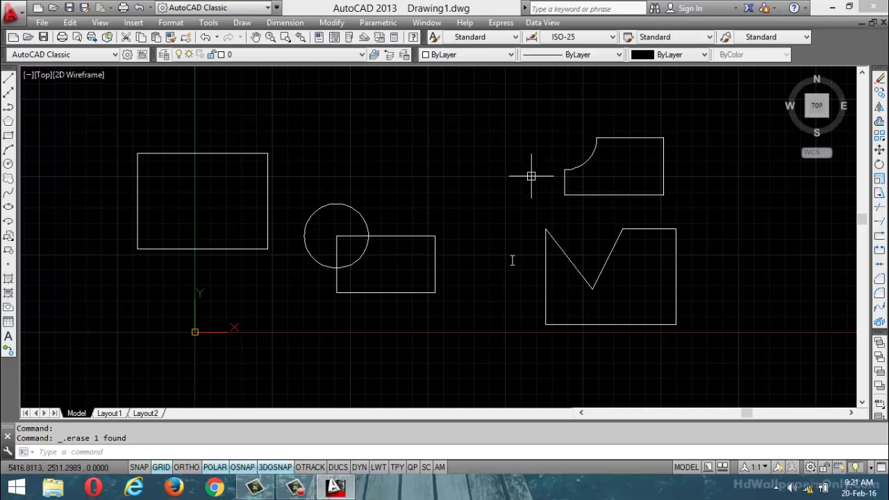
pyautogui.click(295, 487)
pyautogui.click(785, 432)
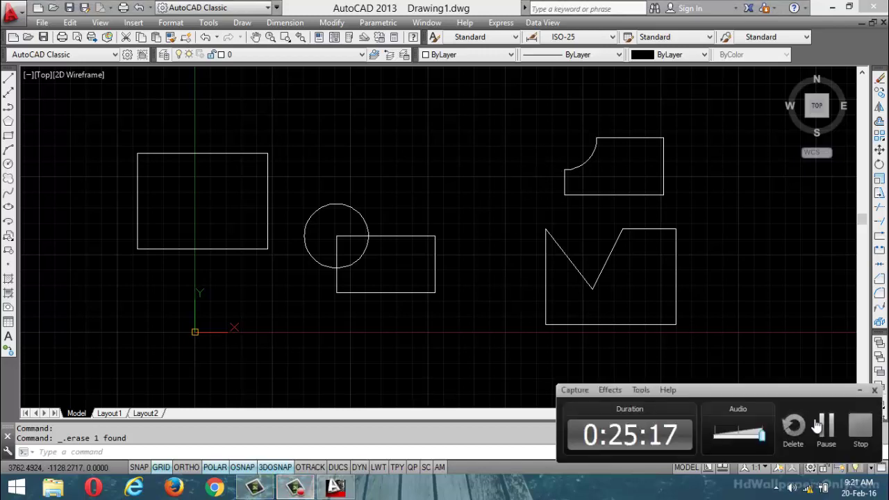
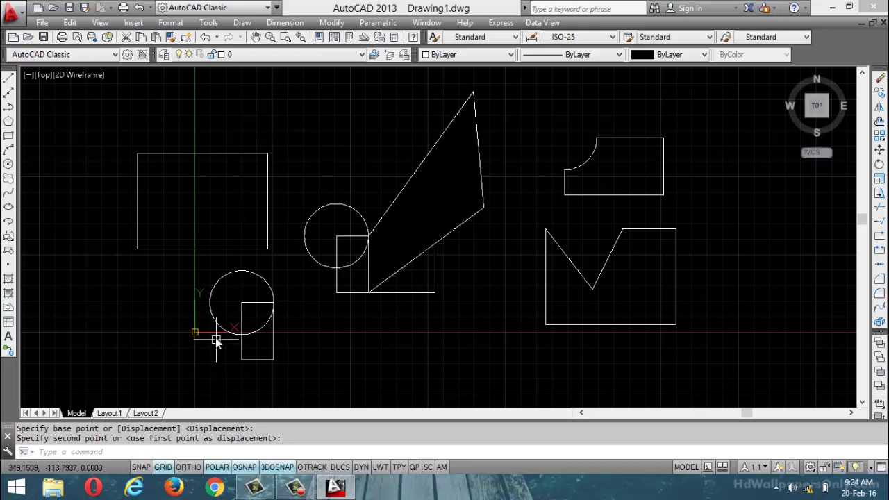
# - Draw a square overlapping the top-left corner of the upper-left rectangle
pyautogui.click(9, 136)
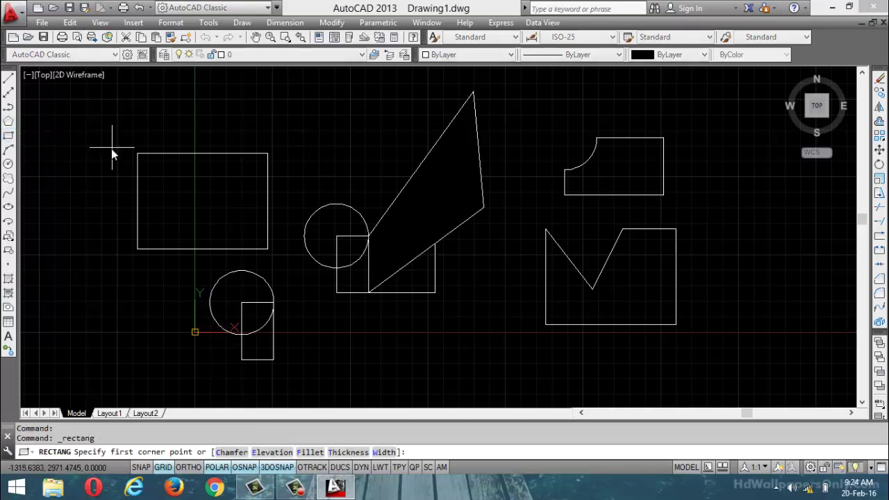
pyautogui.click(95, 114)
pyautogui.click(188, 206)
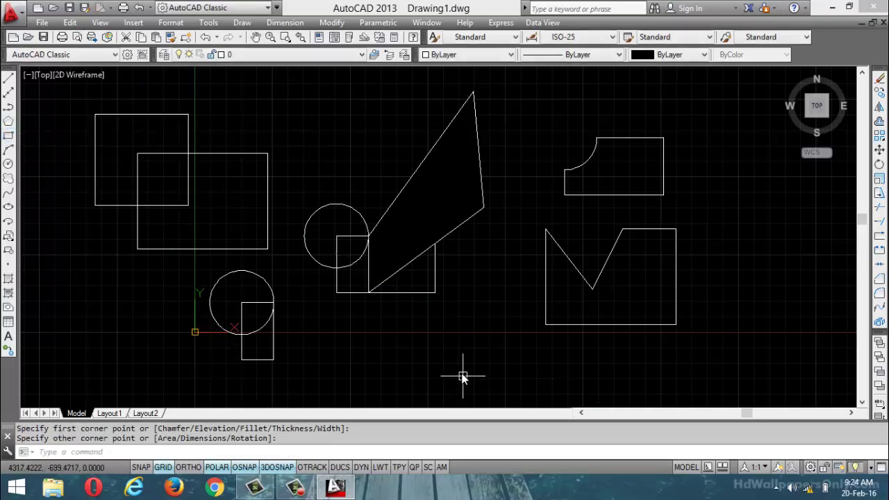
pyautogui.click(116, 206)
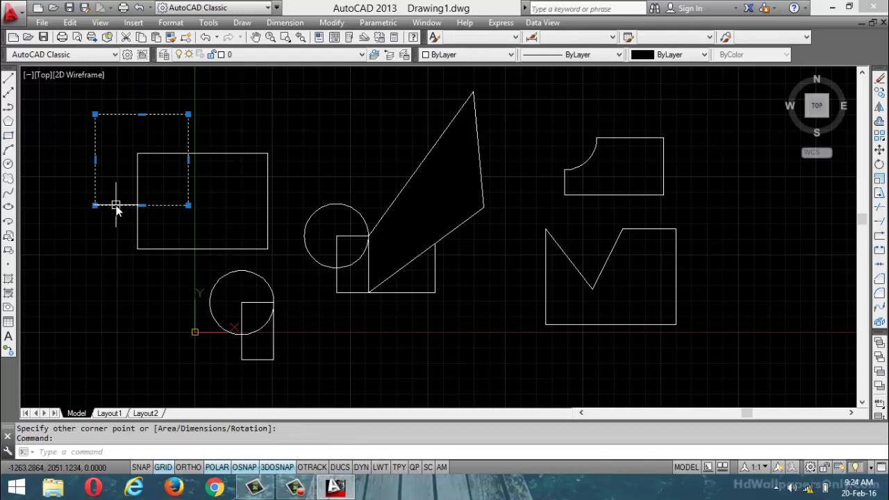
pyautogui.press('Escape')
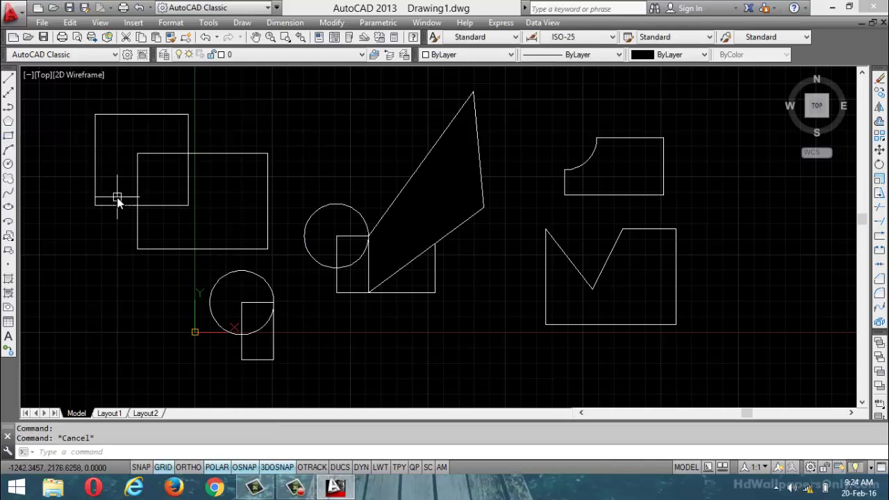
pyautogui.press('Escape')
# - Try making the square a wipeout via WIPEOUT's Polyline option, then undo it
pyautogui.write('WIP')
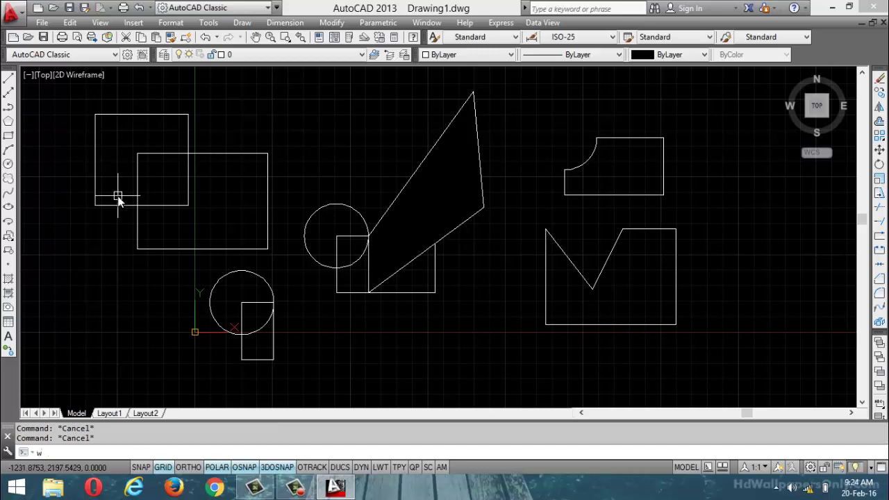
pyautogui.press('Return')
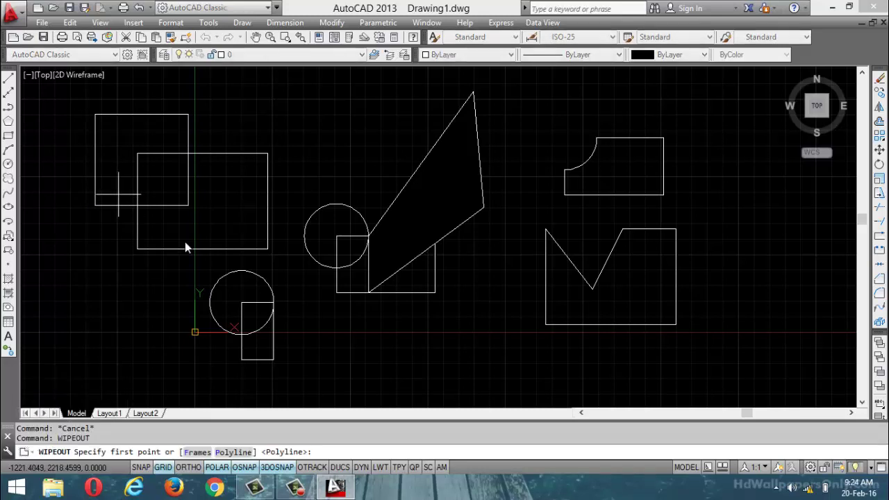
pyautogui.click(236, 452)
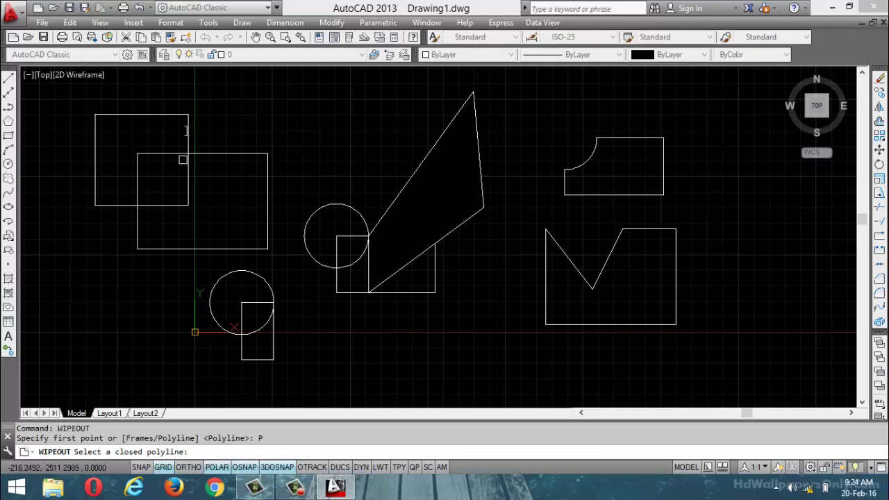
pyautogui.click(156, 114)
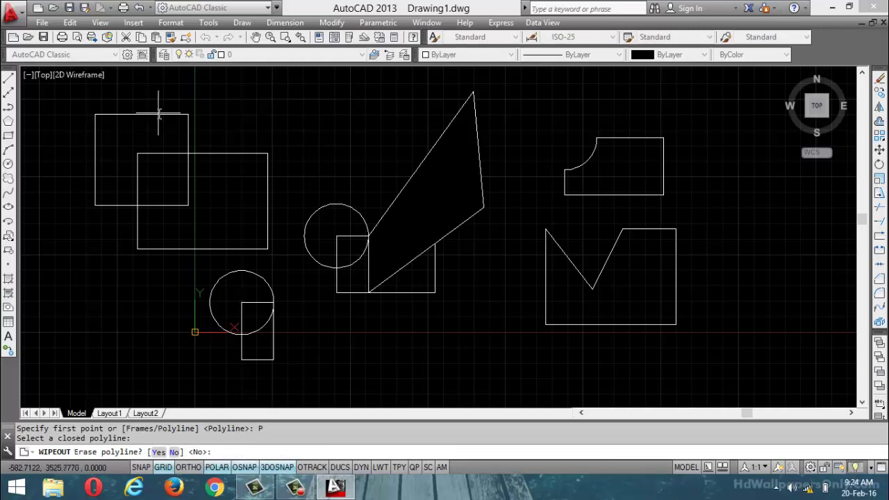
pyautogui.press('Return')
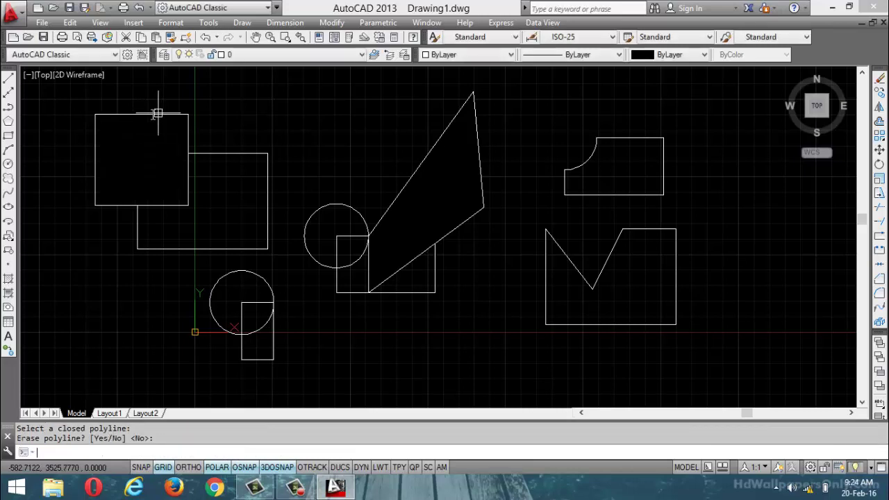
pyautogui.press('Return')
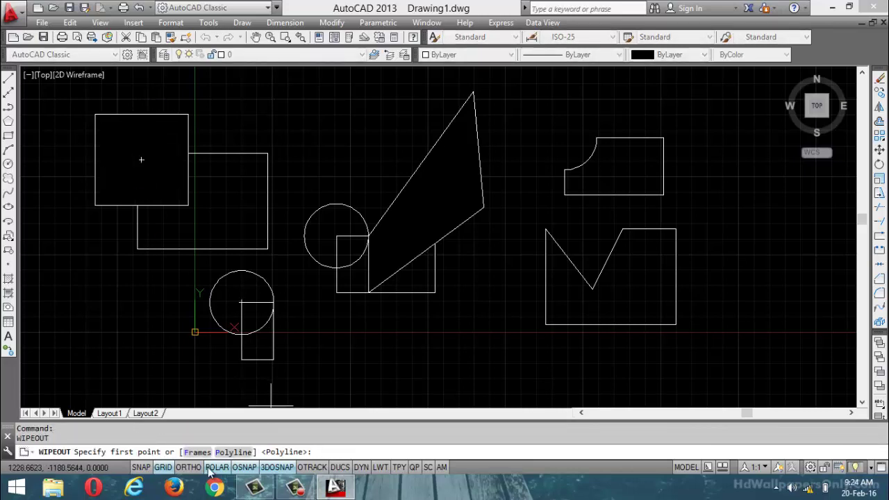
pyautogui.click(234, 452)
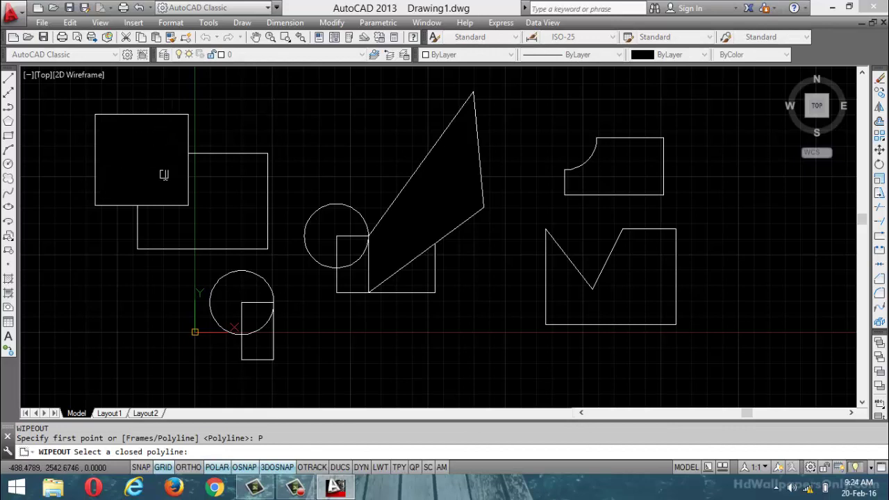
pyautogui.press('Escape')
pyautogui.hotkey('ctrl', 'z')
pyautogui.hotkey('ctrl', 'z')
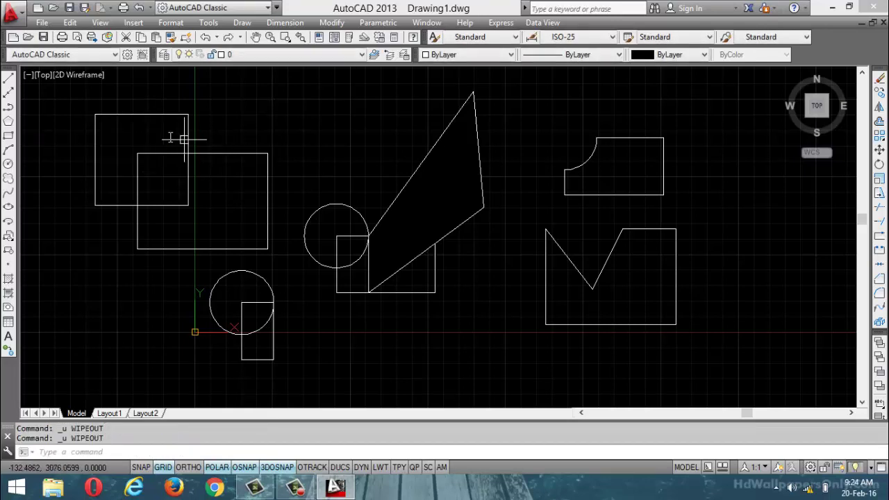
# - Convert the upper-left square to a wipeout via the Polyline option, keeping its outline, then pause recording
pyautogui.click(153, 114)
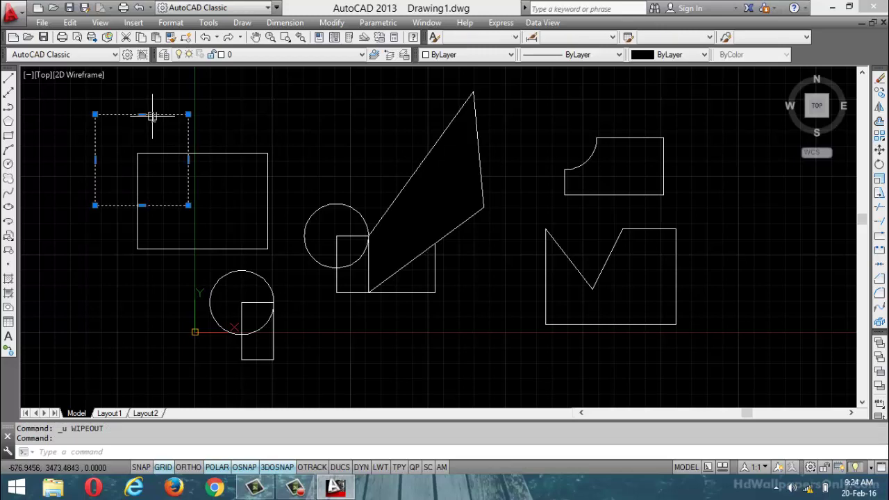
pyautogui.press('Escape')
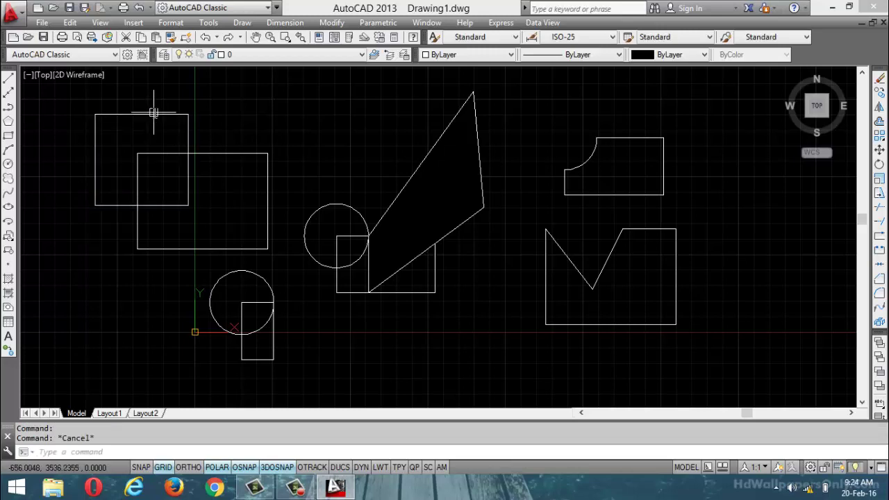
pyautogui.write('wip')
pyautogui.press('Return')
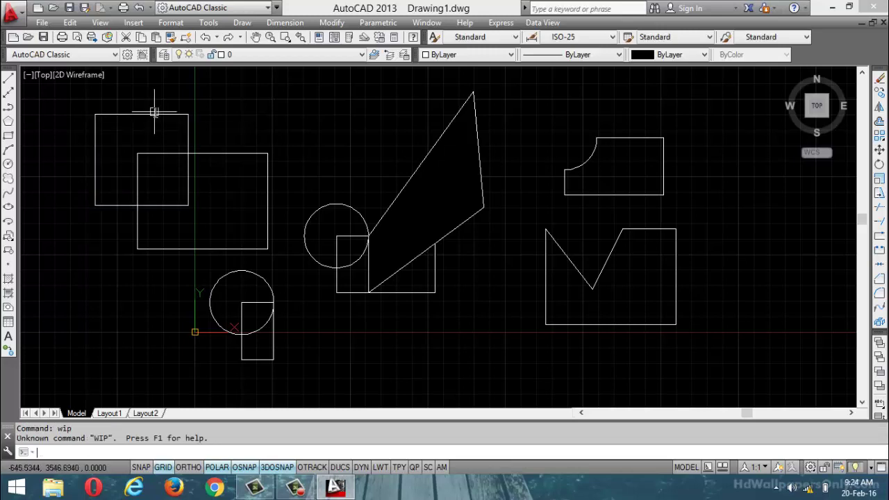
pyautogui.write('Wip')
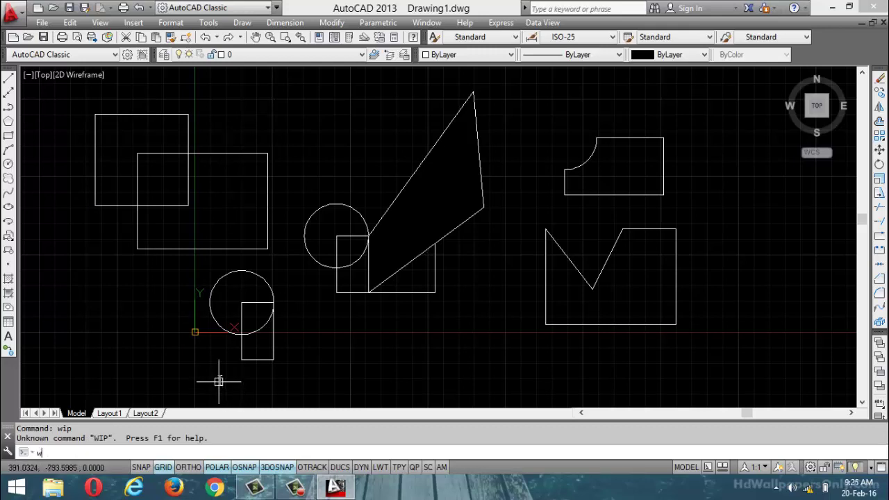
pyautogui.write('eout')
pyautogui.press('Return')
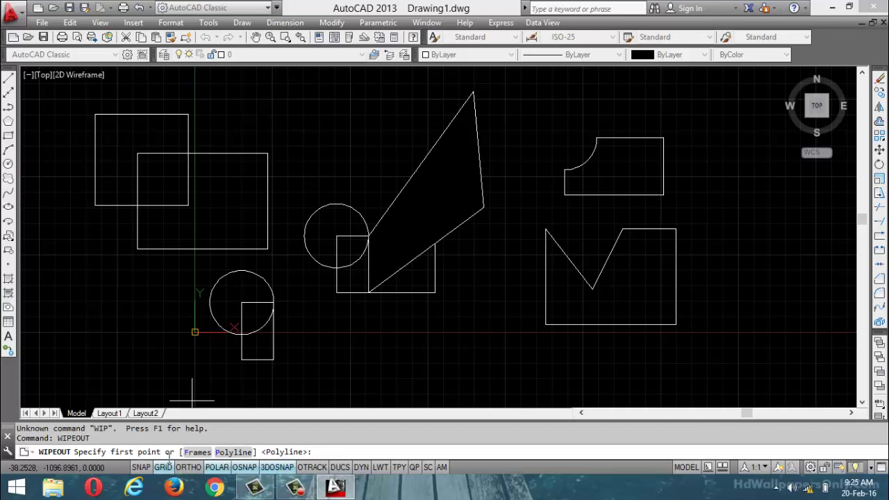
pyautogui.click(233, 452)
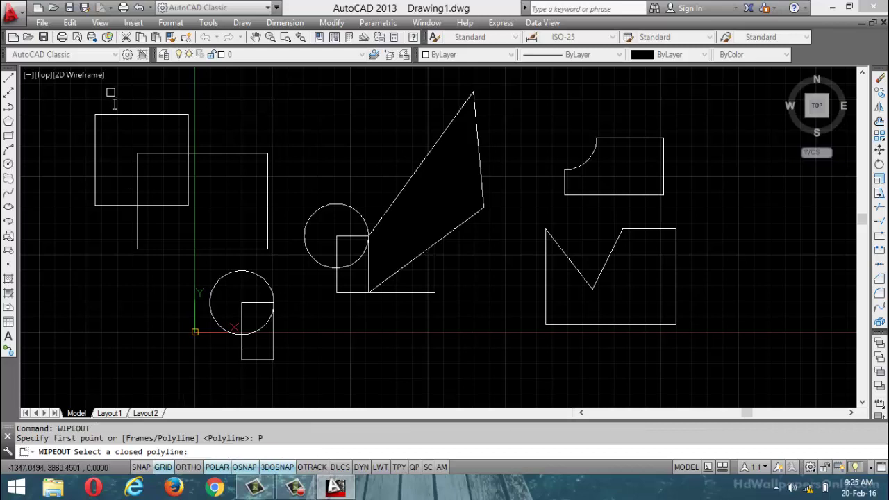
pyautogui.click(115, 114)
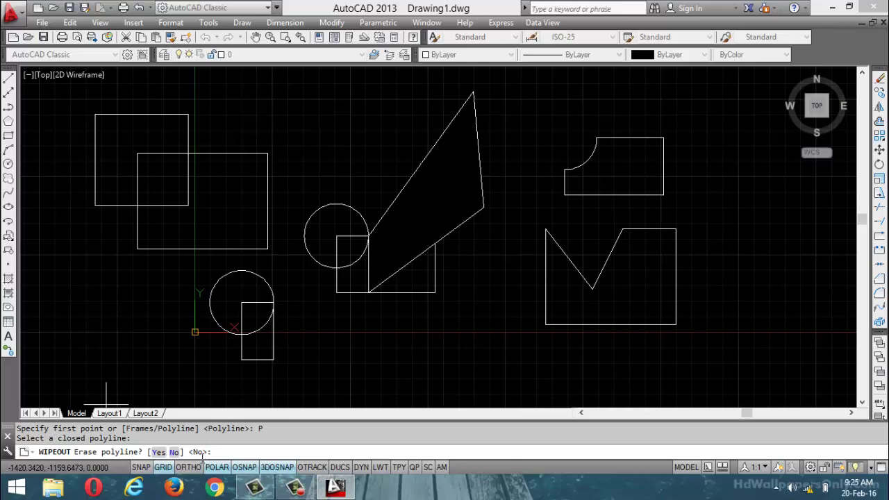
pyautogui.press('Return')
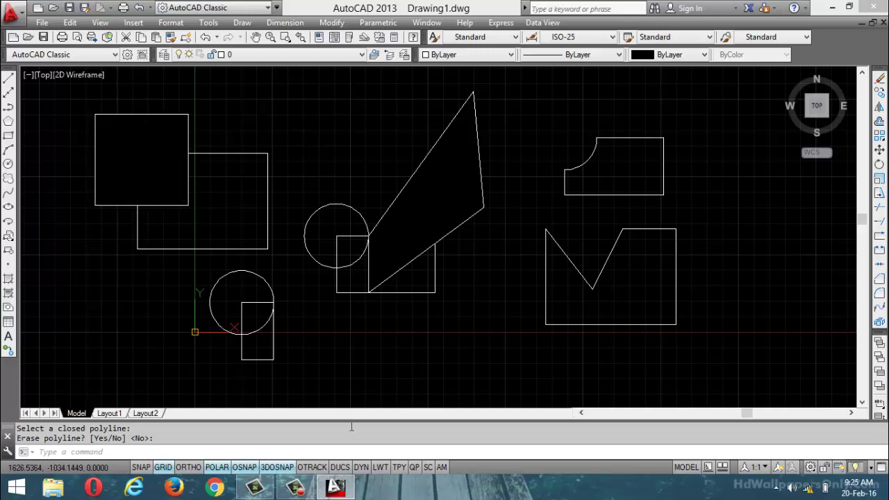
pyautogui.click(306, 490)
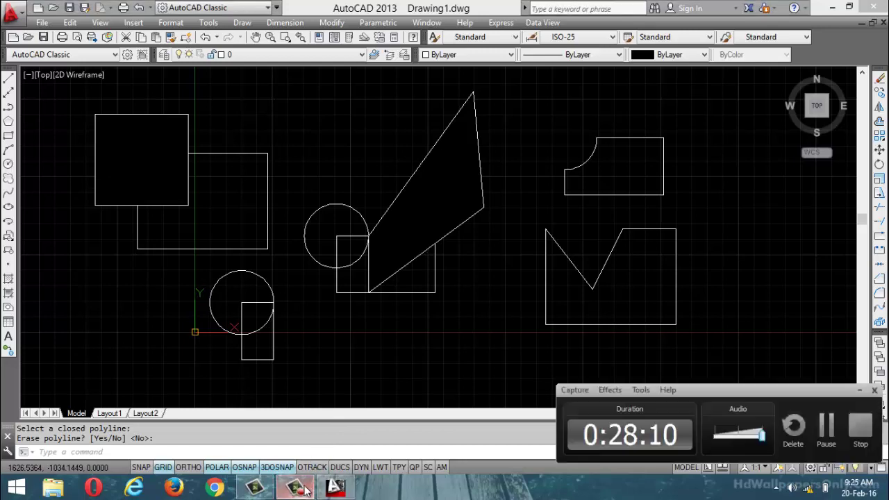
pyautogui.click(826, 427)
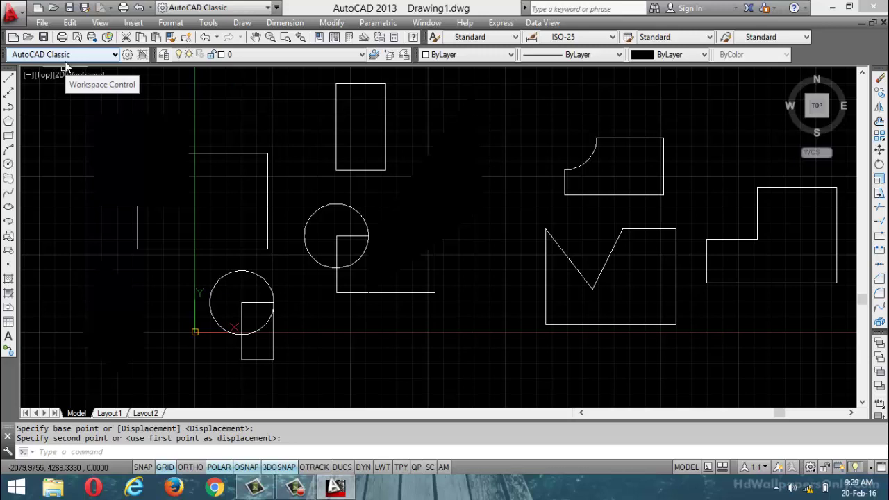
# - Cancel the unfinished move and begin entering the WIPEOUT command
pyautogui.press('Escape')
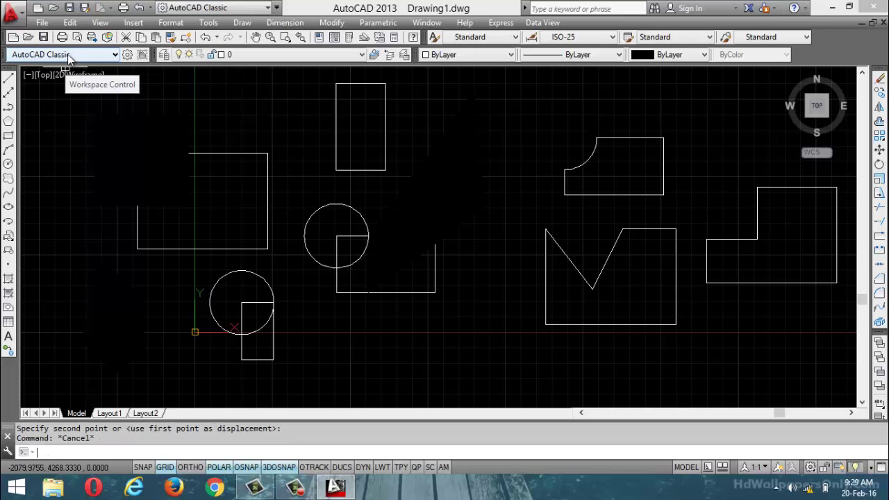
pyautogui.write('wip')
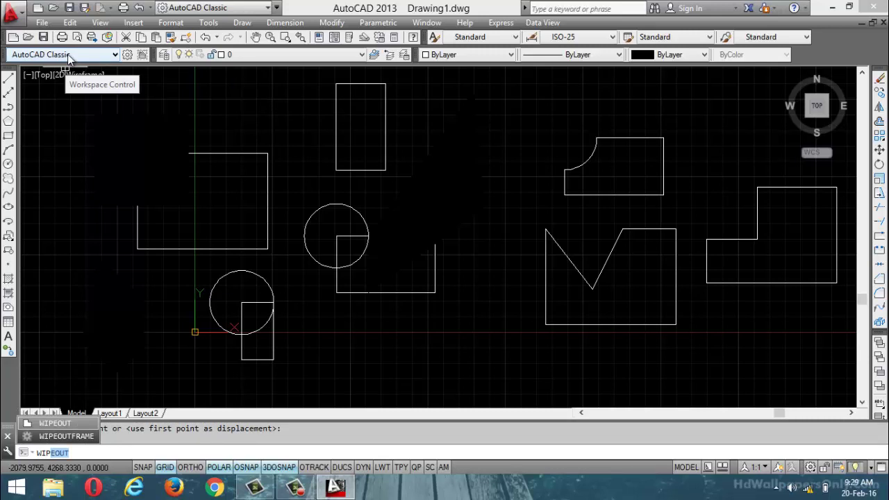
# - Toggle the WIPEOUT Frames setting on and off, leaving wipeout borders hidden
pyautogui.press('Return')
pyautogui.write('f')
pyautogui.press('Return')
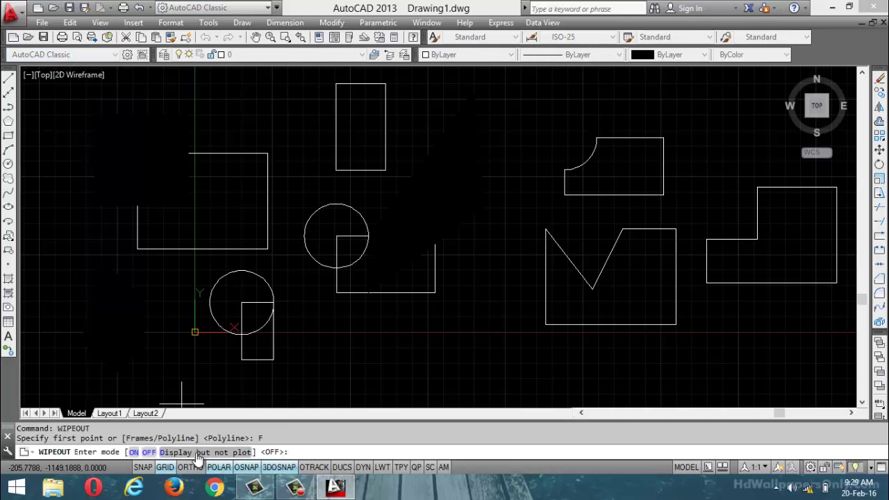
pyautogui.click(134, 451)
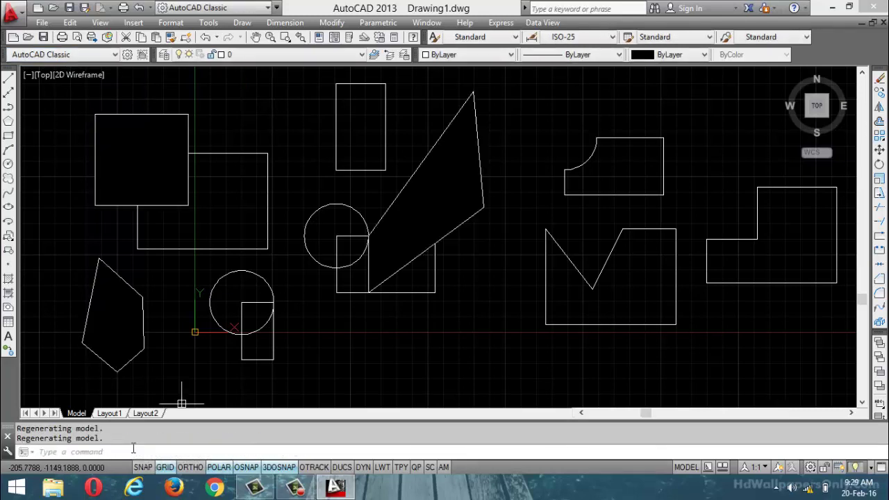
pyautogui.press('Return')
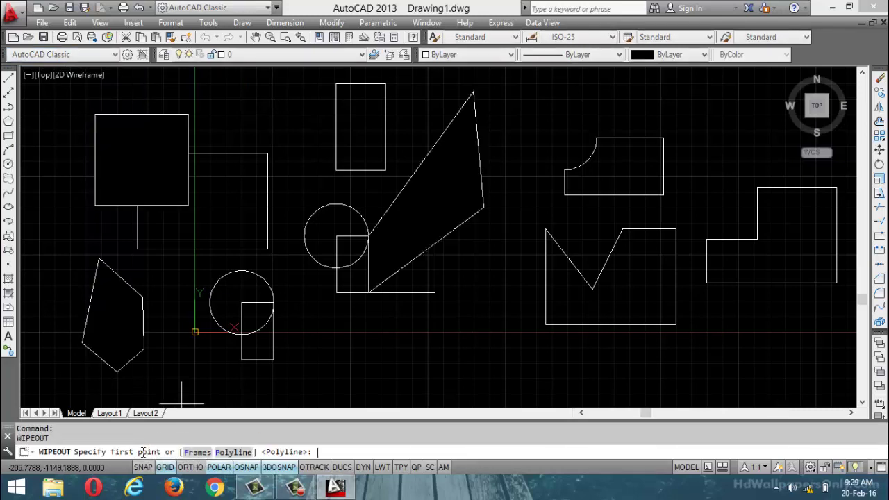
pyautogui.click(197, 452)
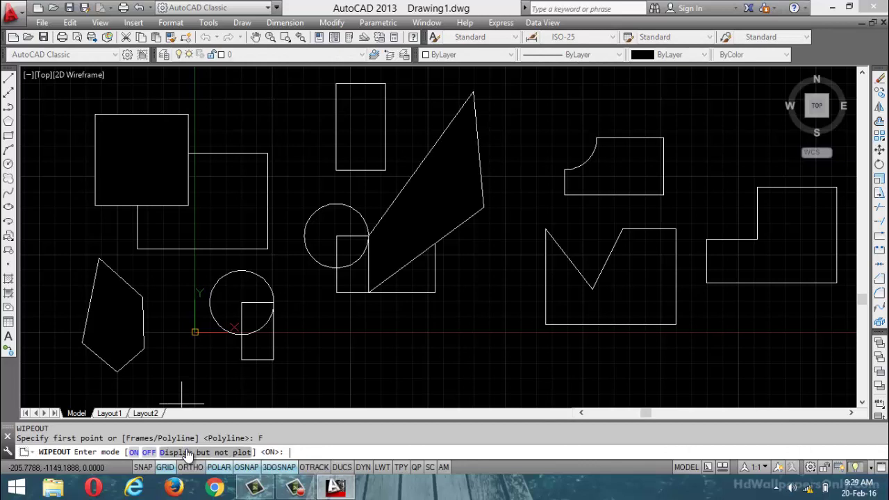
pyautogui.click(148, 452)
pyautogui.press('Return')
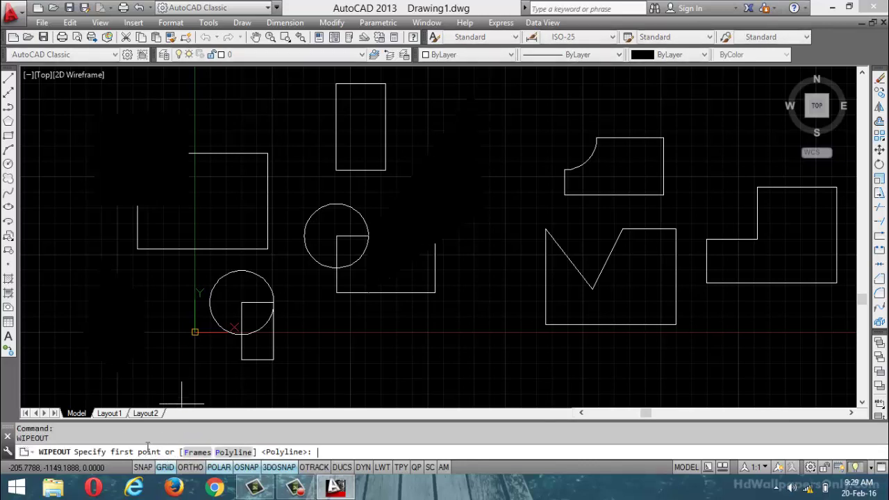
pyautogui.click(197, 452)
pyautogui.click(135, 452)
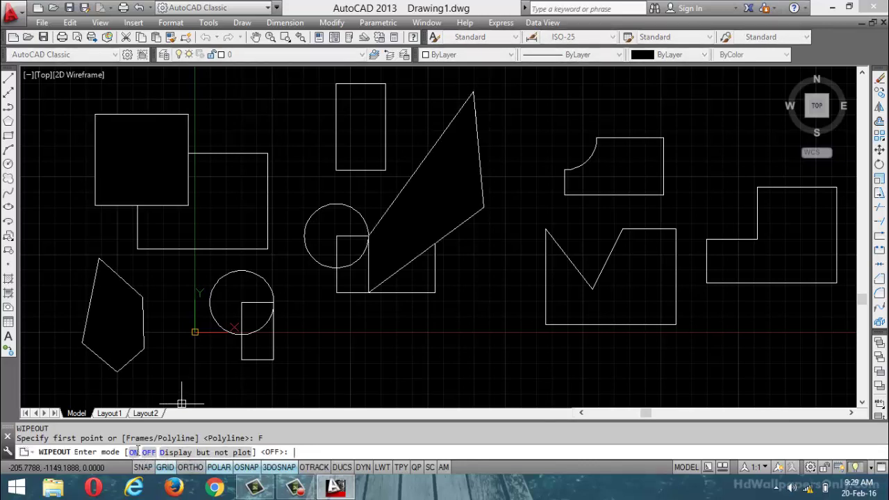
pyautogui.click(135, 451)
pyautogui.press('Return')
pyautogui.click(196, 453)
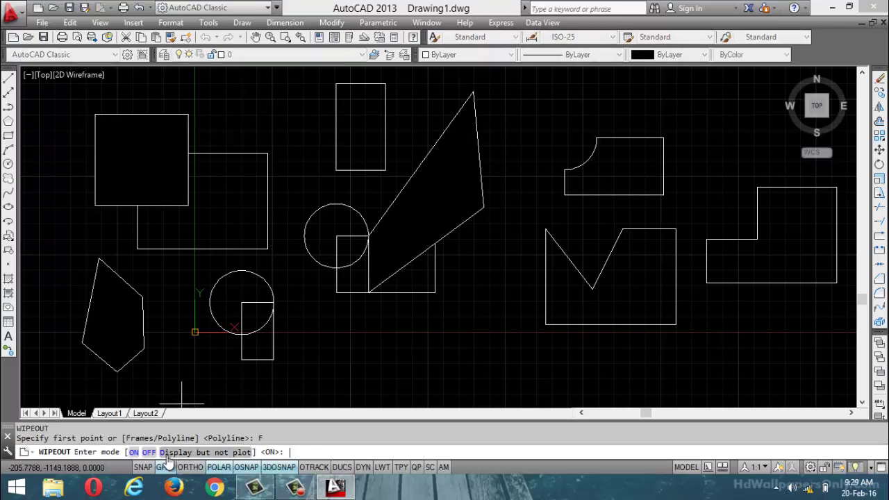
pyautogui.click(149, 452)
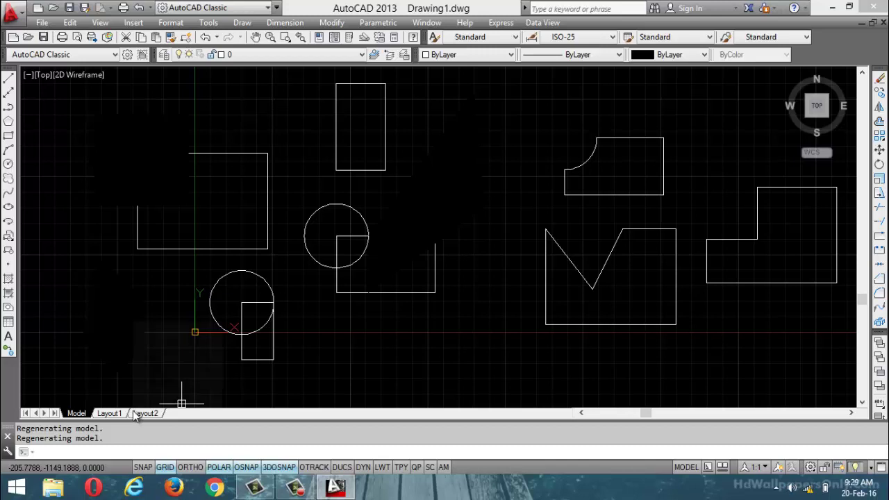
# - Cancel the stray selection, then select all 14 objects with Ctrl+A and delete them
pyautogui.click(164, 336)
pyautogui.press('Escape')
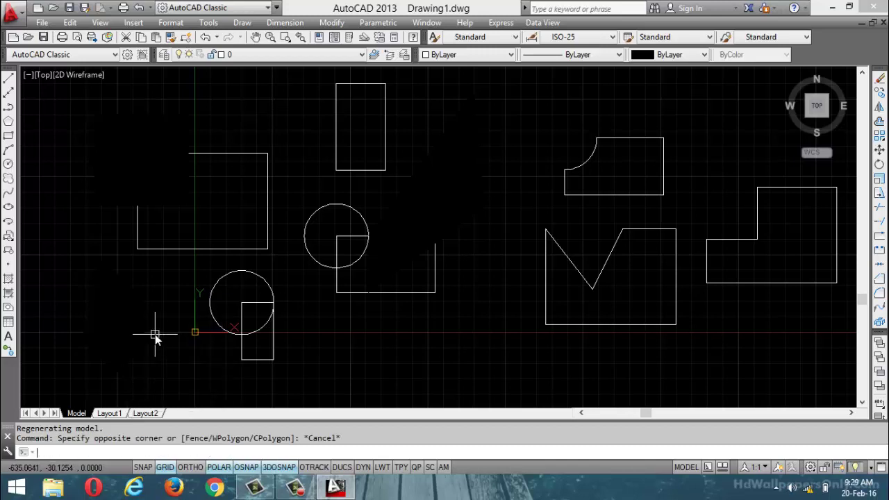
pyautogui.hotkey('ctrl', 'a')
pyautogui.press('Delete')
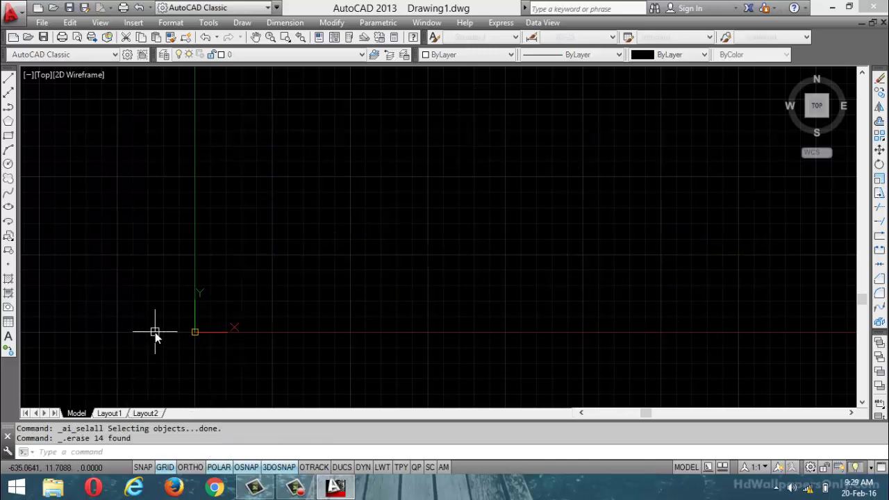
# - Show the Draw menu's list of drawing commands, including Revision Cloud
pyautogui.click(241, 23)
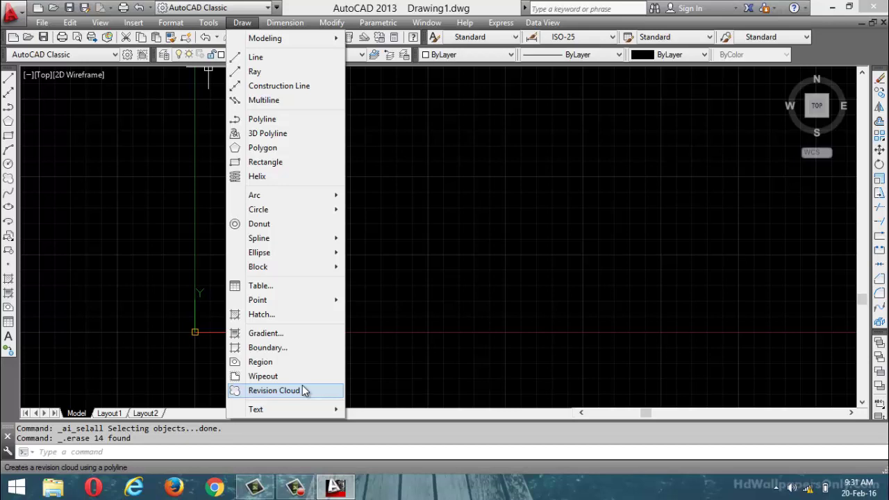
# - Hide the recorder panel and draw a large rectangle in the empty drawing
pyautogui.click(295, 486)
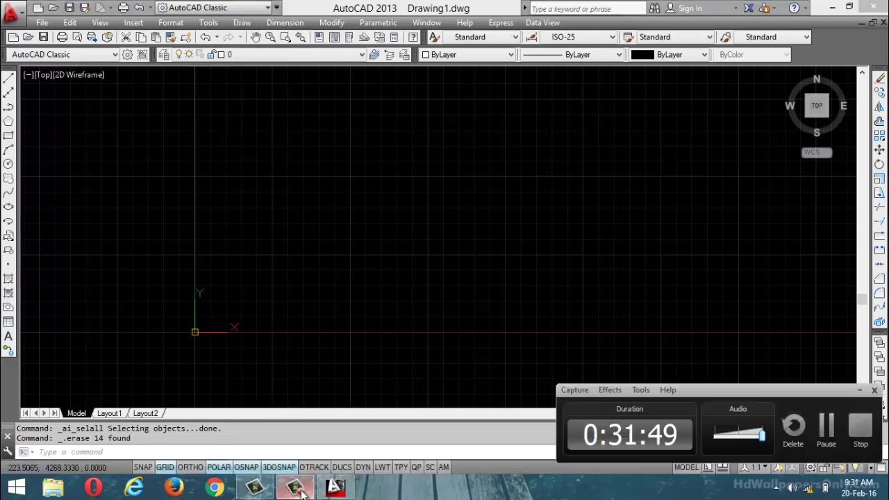
pyautogui.click(838, 441)
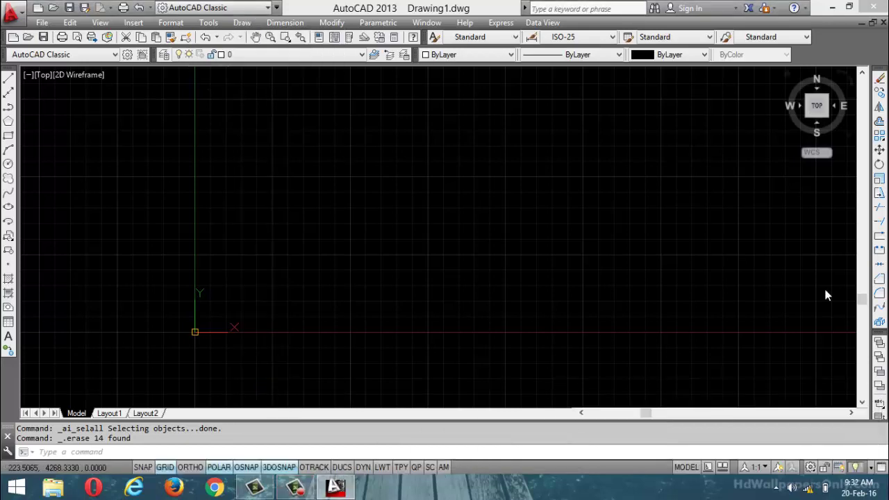
pyautogui.click(8, 135)
pyautogui.click(341, 185)
pyautogui.click(518, 303)
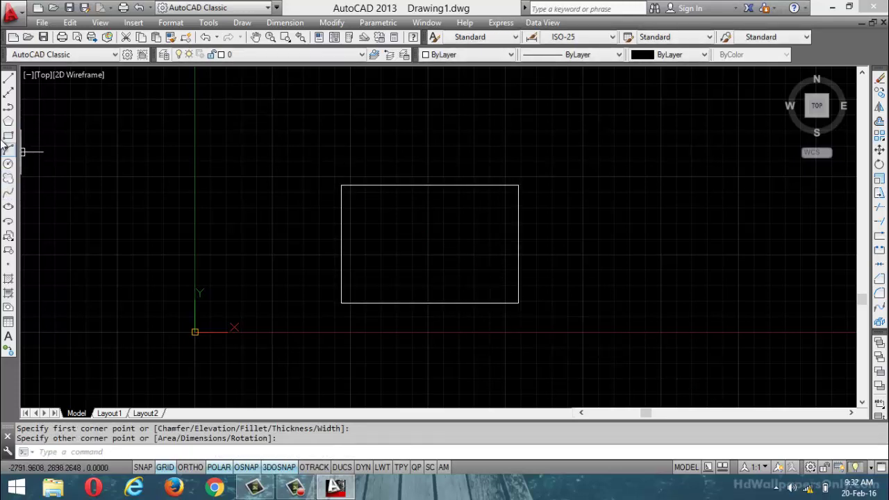
# - Draw both corner-to-corner diagonal lines across the rectangle
pyautogui.click(9, 78)
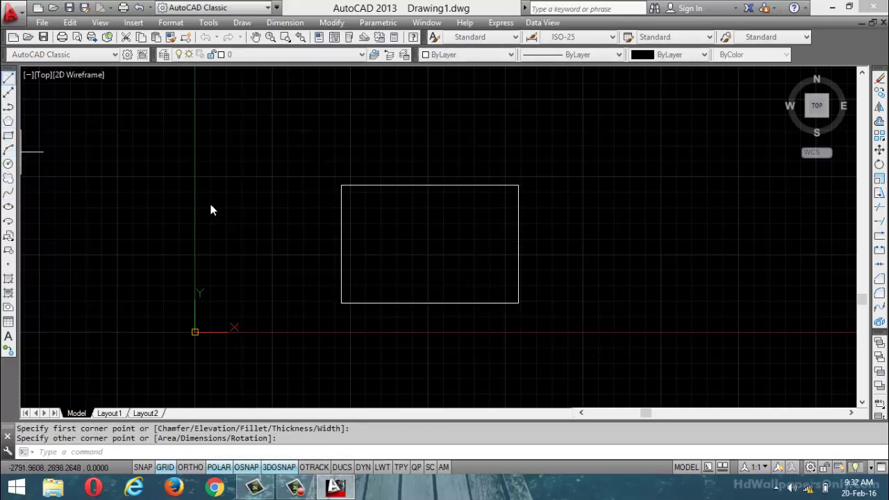
pyautogui.click(341, 186)
pyautogui.click(518, 303)
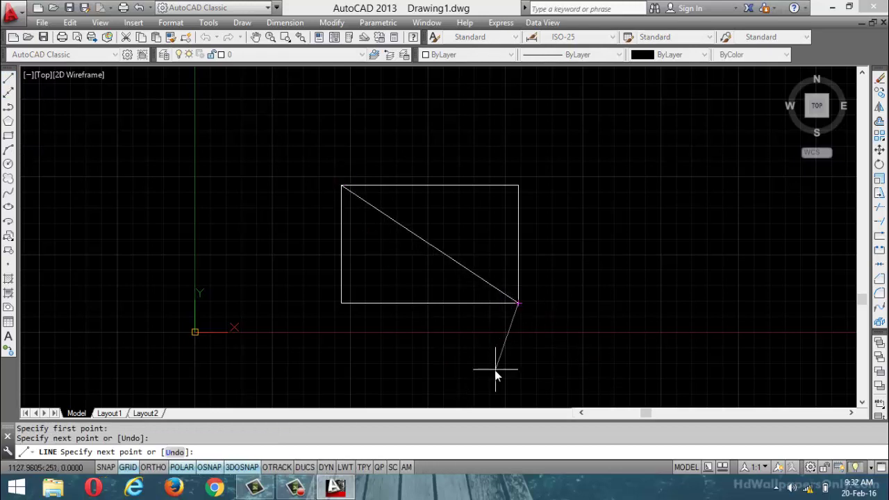
pyautogui.press('Return')
pyautogui.click(8, 78)
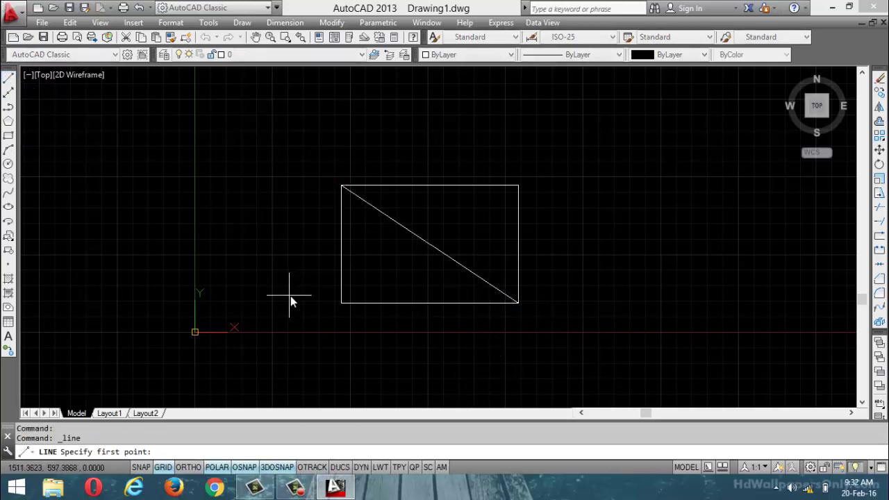
pyautogui.click(341, 302)
pyautogui.scroll(3, 480, 202)
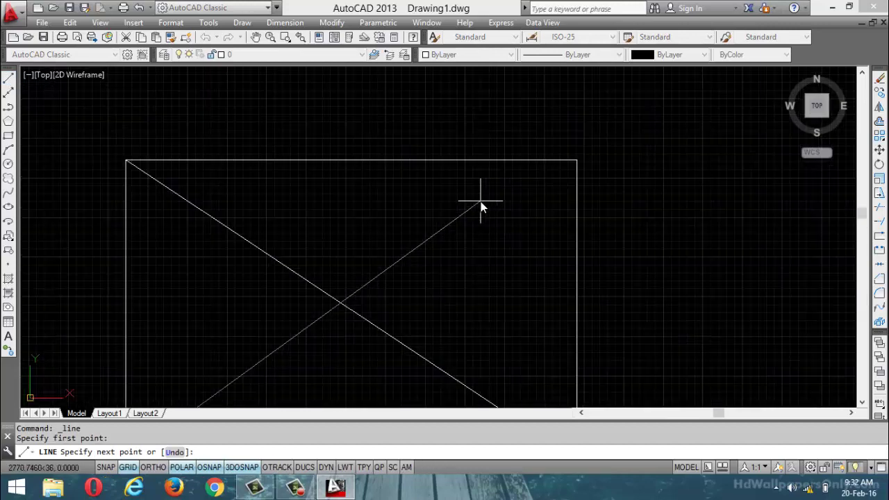
pyautogui.click(568, 161)
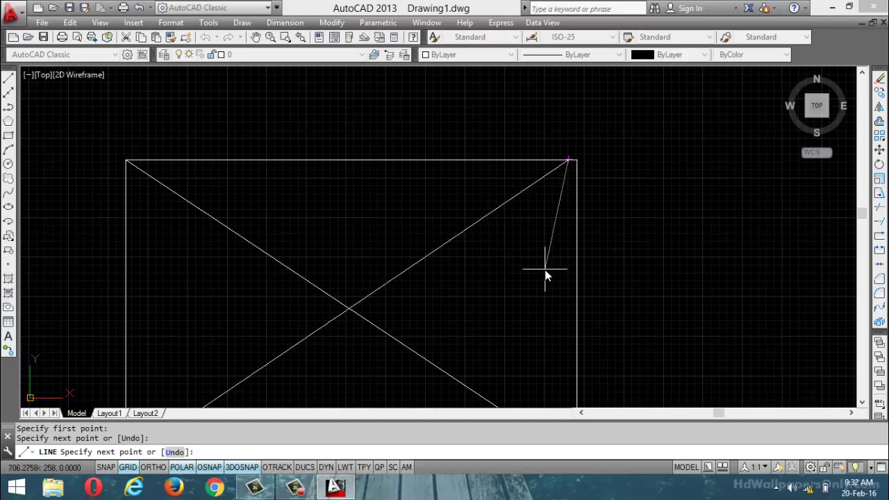
pyautogui.press('Escape')
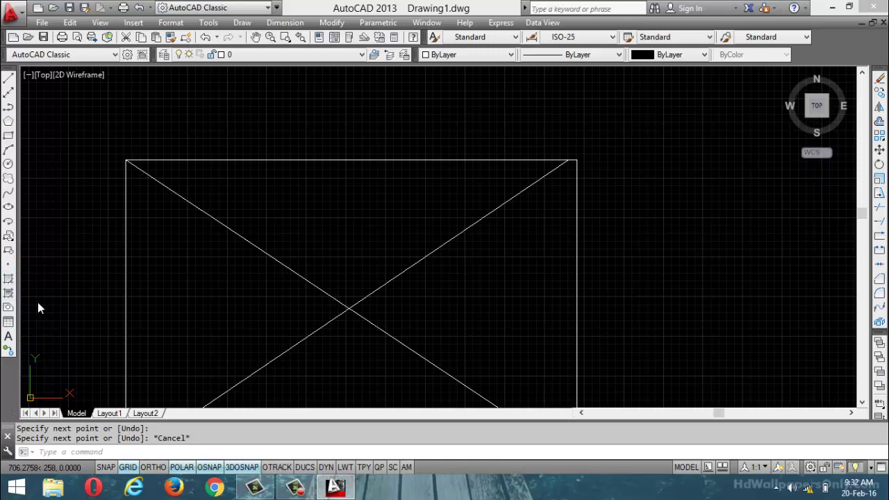
# - Run REVCLOUD and sketch a large closed freehand cloud over the crossed rectangle
pyautogui.click(90, 453)
pyautogui.write('revc')
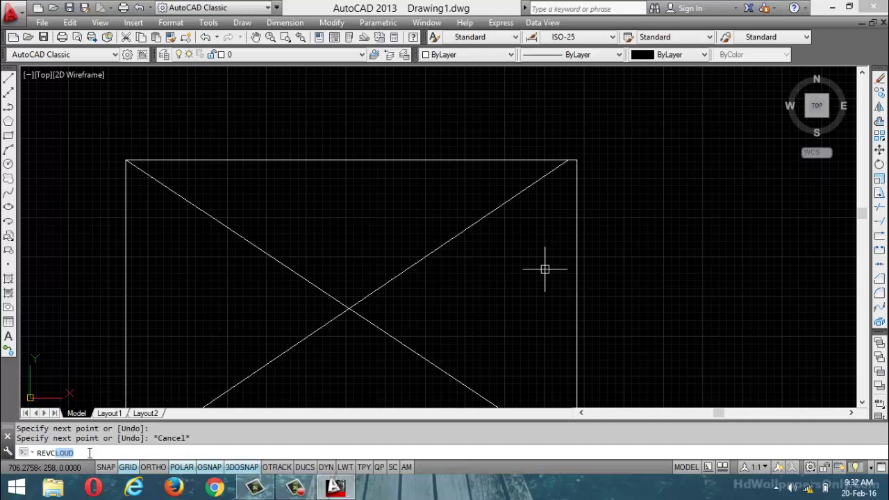
pyautogui.press('Return')
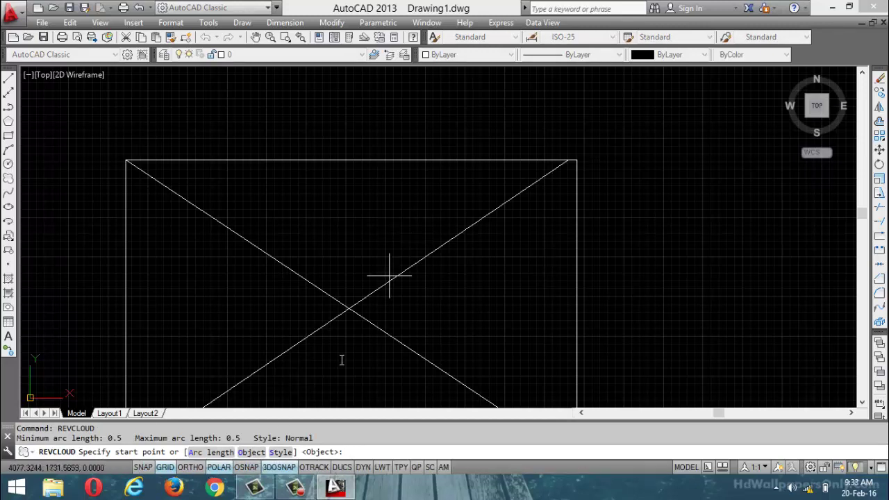
pyautogui.scroll(-6, 275, 229)
pyautogui.scroll(-2, 275, 229)
pyautogui.scroll(6, 314, 233)
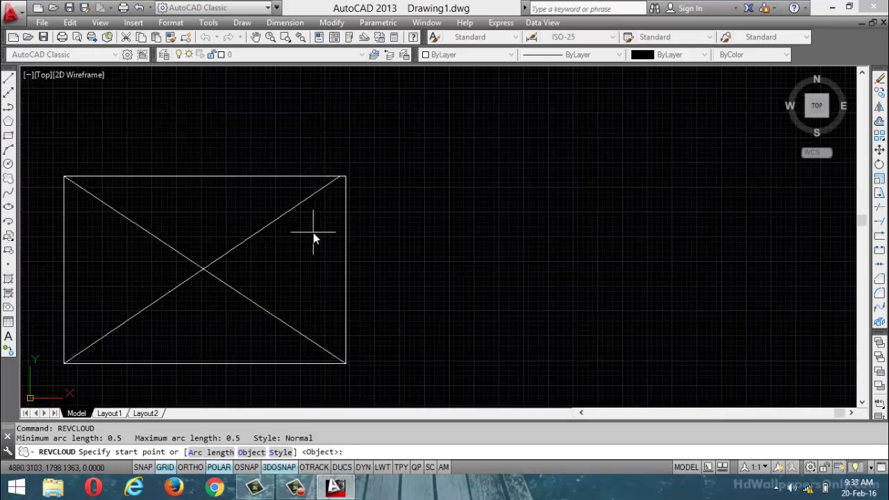
pyautogui.scroll(4, 309, 200)
pyautogui.scroll(-4, 310, 200)
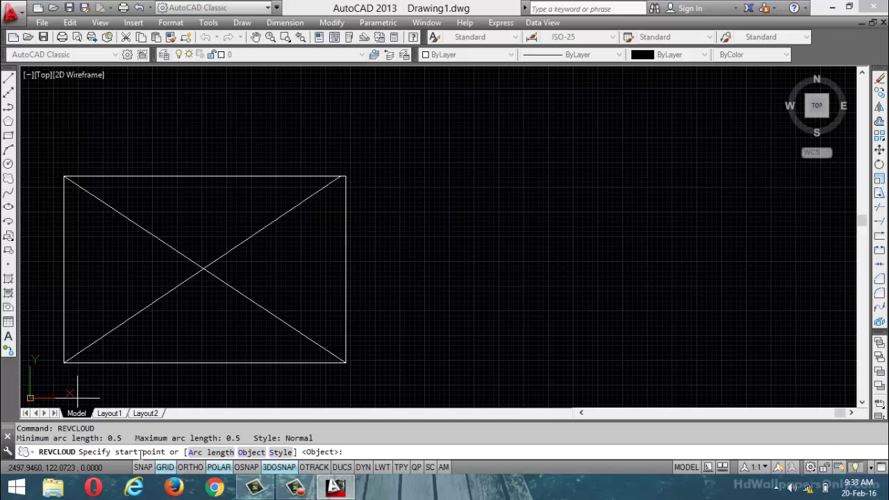
pyautogui.click(308, 148)
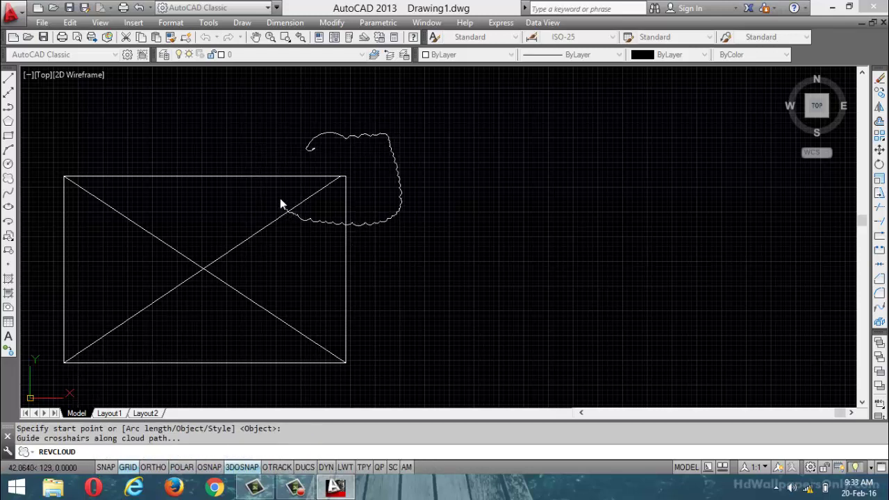
pyautogui.click(306, 163)
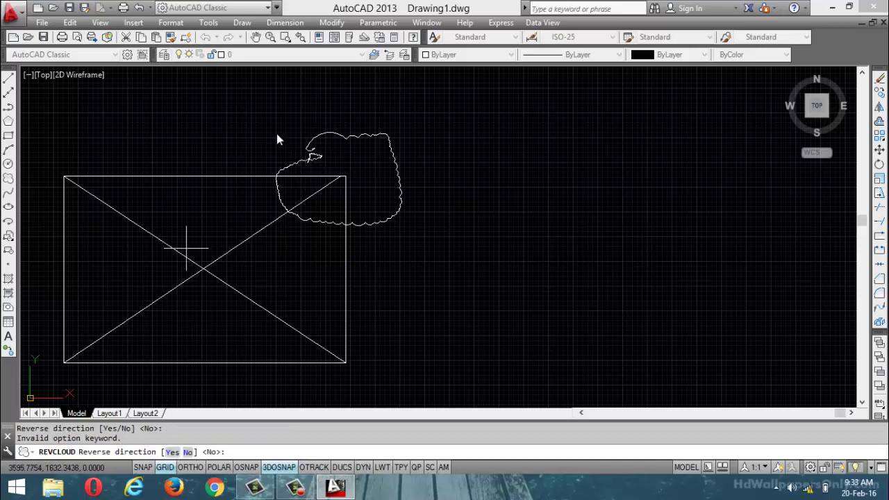
pyautogui.scroll(2, 278, 138)
pyautogui.scroll(2, 409, 161)
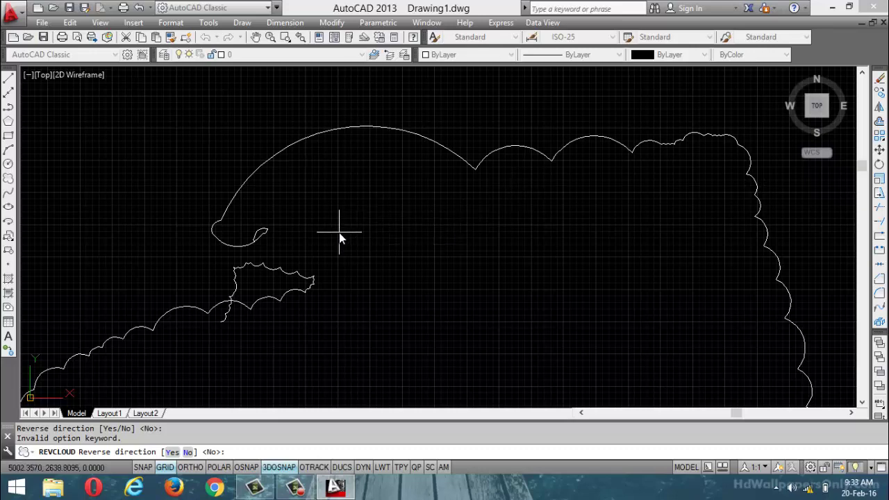
pyautogui.scroll(-2, 339, 232)
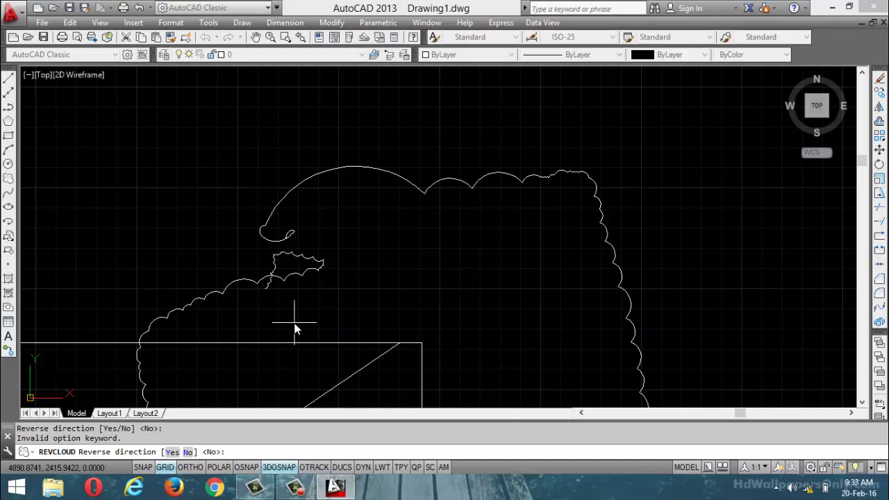
pyautogui.press('Escape')
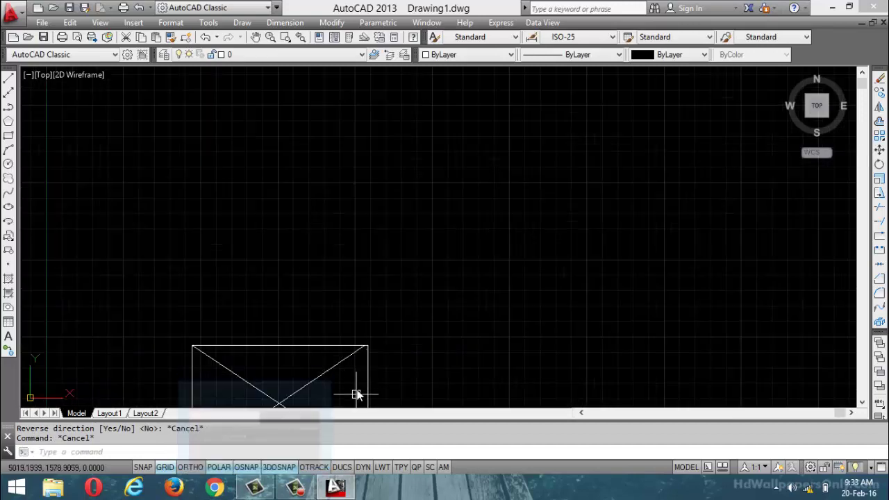
pyautogui.click(8, 136)
pyautogui.click(351, 167)
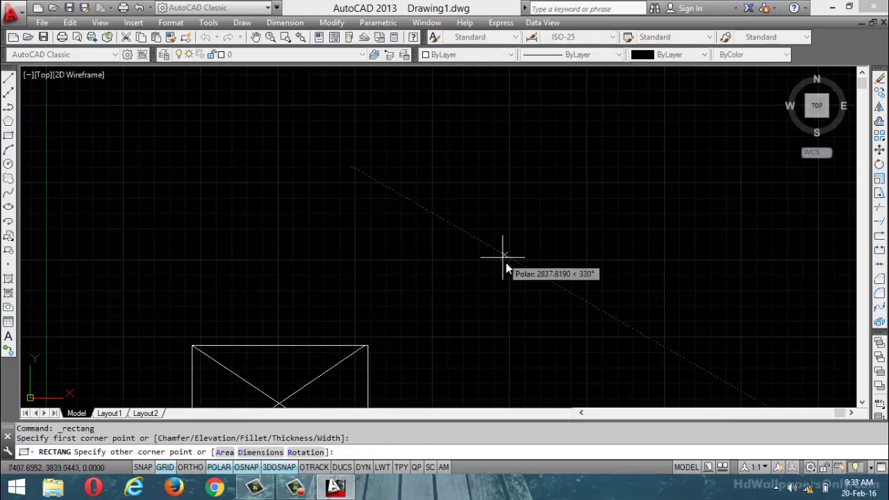
pyautogui.click(510, 266)
pyautogui.scroll(7, 487, 250)
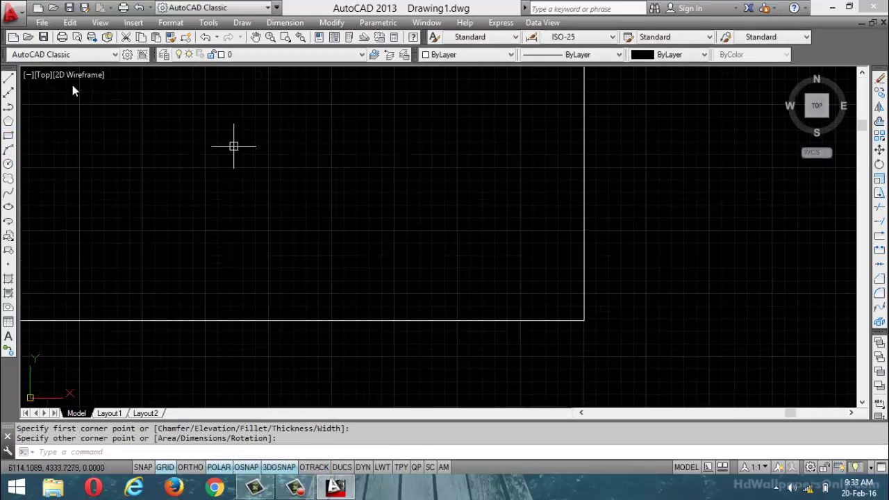
pyautogui.click(8, 136)
pyautogui.click(272, 106)
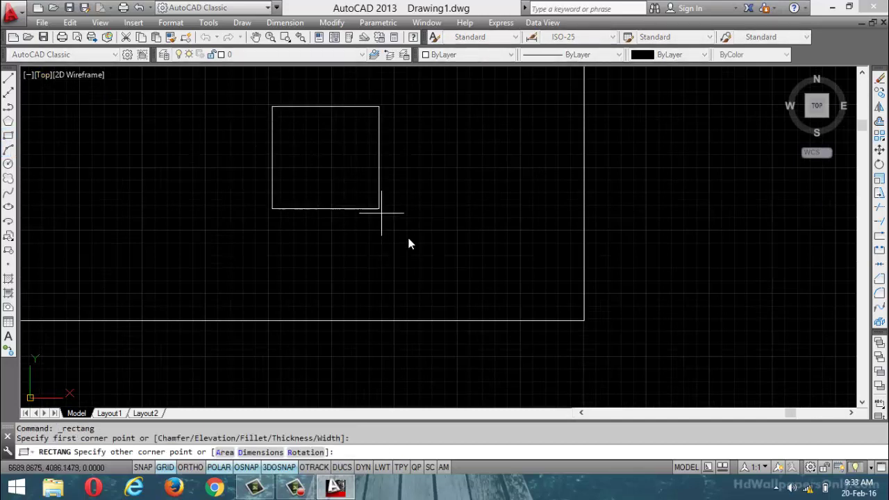
pyautogui.click(466, 251)
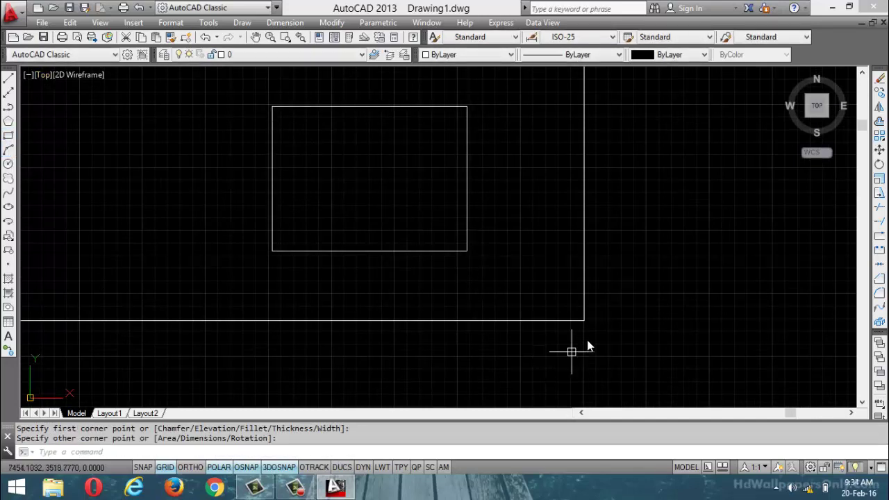
pyautogui.write('r')
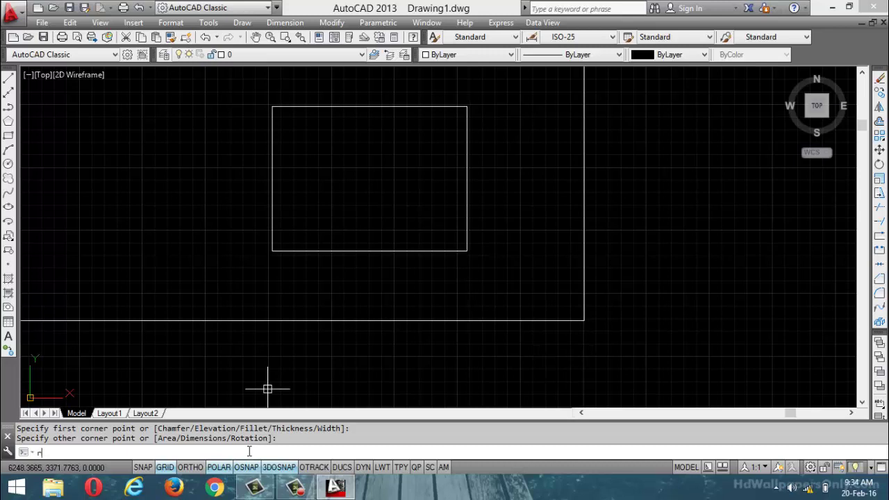
pyautogui.write('evc')
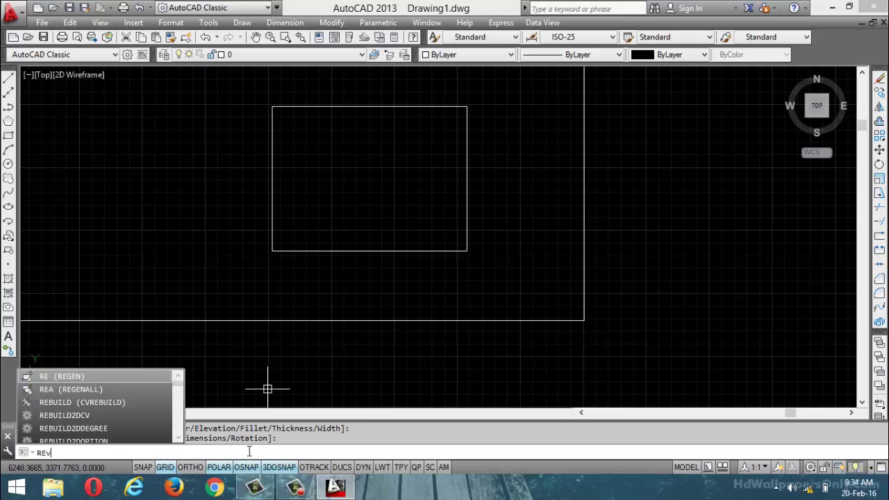
pyautogui.press('Return')
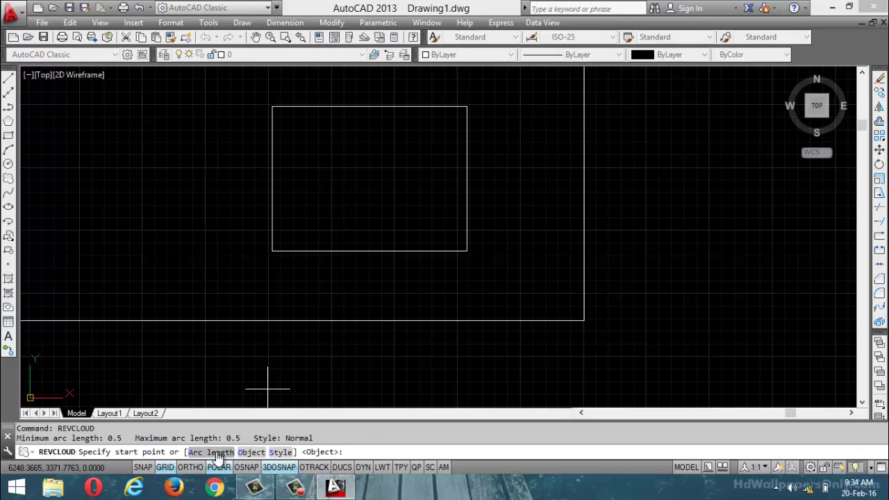
pyautogui.moveTo(312, 438); pyautogui.dragTo(16, 437)
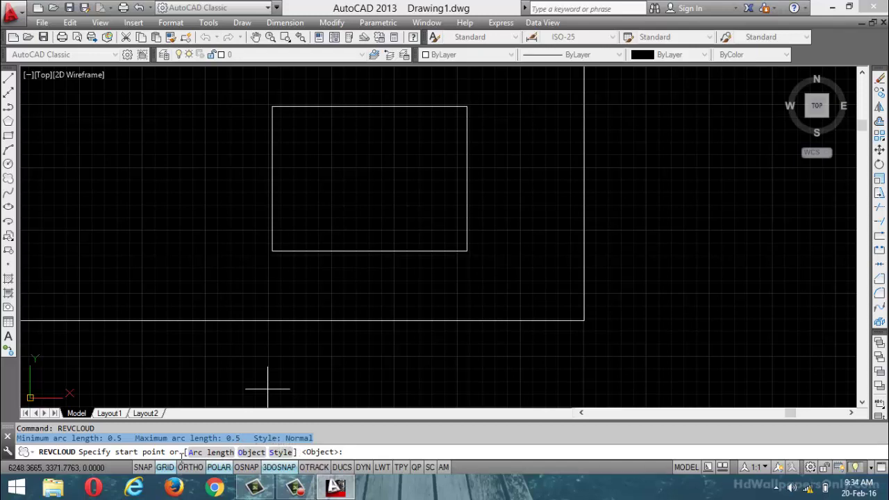
# - Set the cloud's minimum arc length to 10 and maximum to 30 after 40 is rejected
pyautogui.click(207, 455)
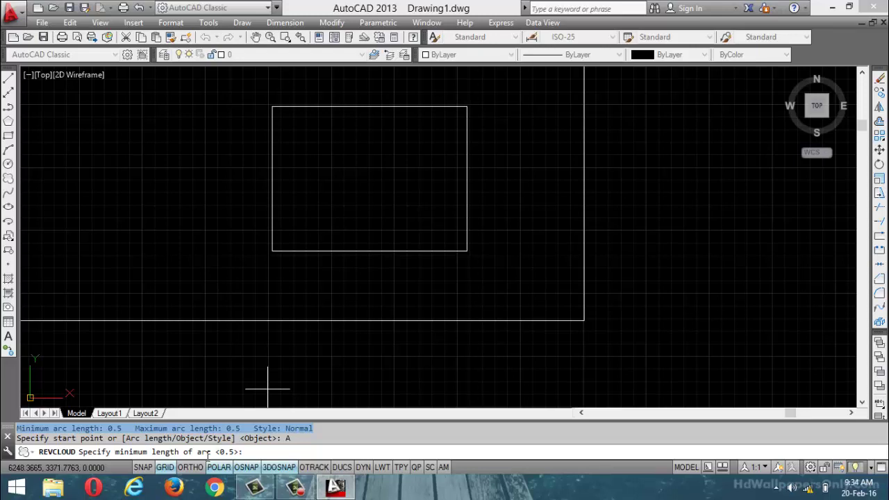
pyautogui.write('10')
pyautogui.press('Return')
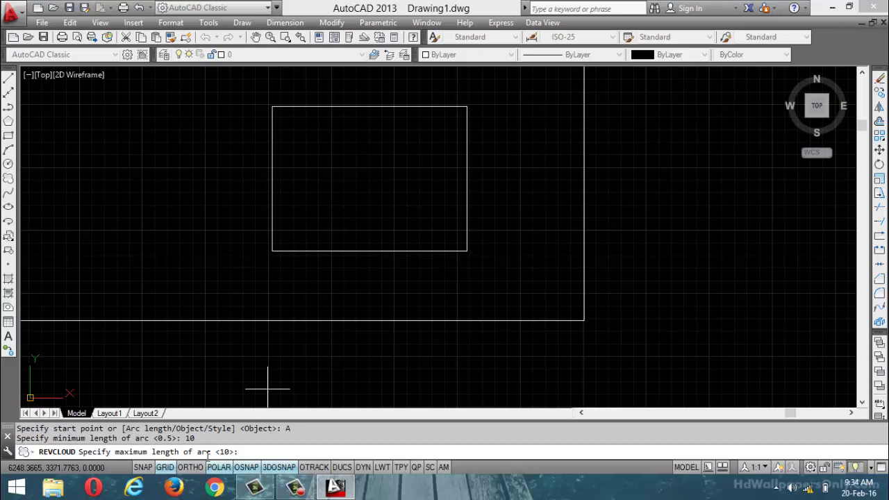
pyautogui.write('40')
pyautogui.press('Return')
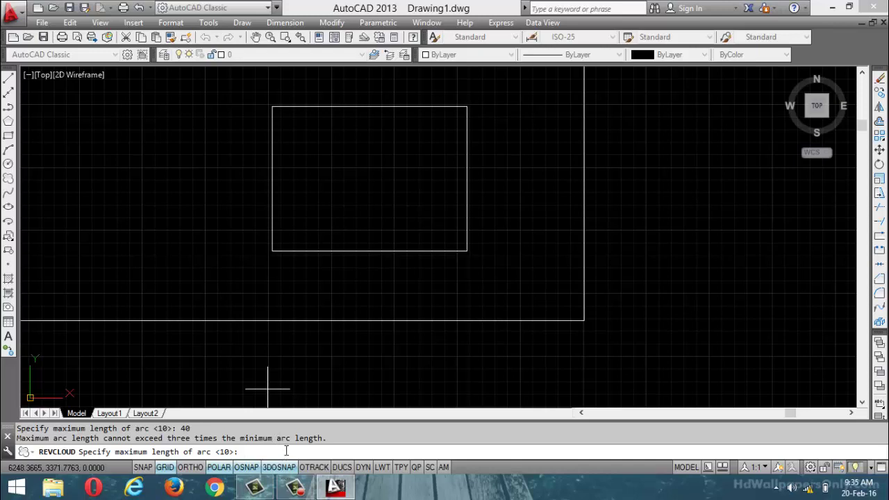
pyautogui.write('30')
pyautogui.press('Return')
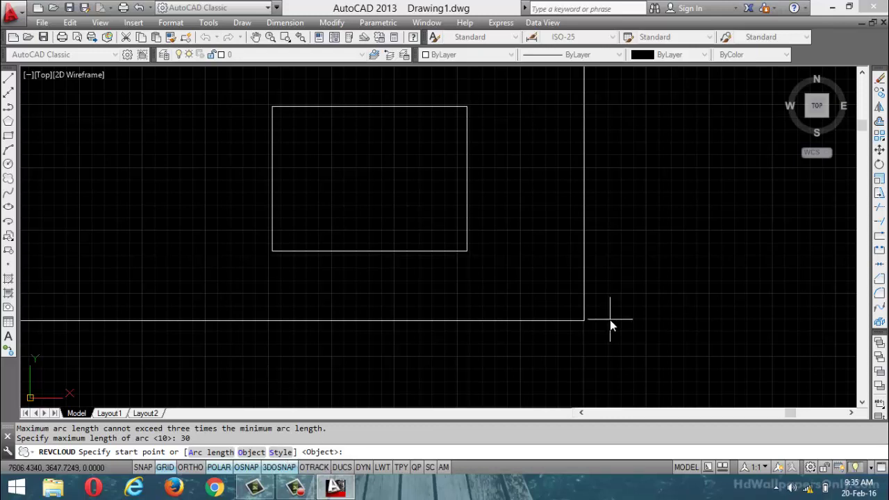
# - Draw a closed freehand revision cloud around the rectangle's lower-right corner
pyautogui.click(476, 360)
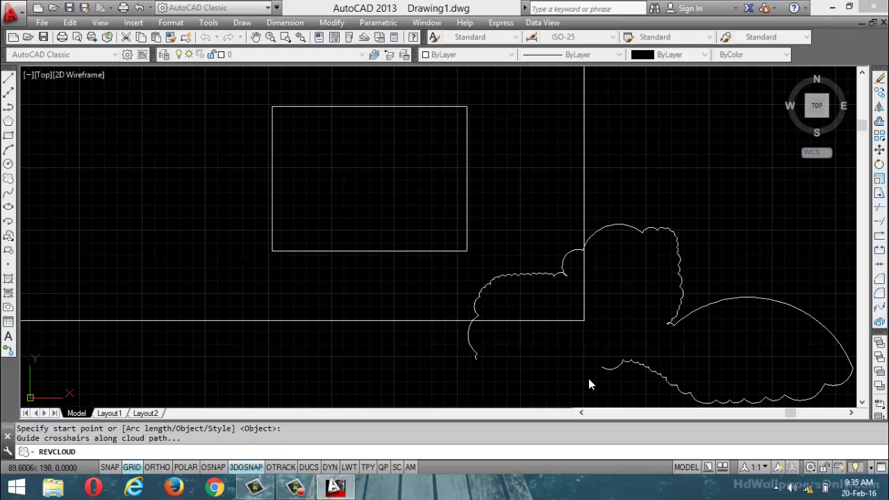
pyautogui.click(467, 359)
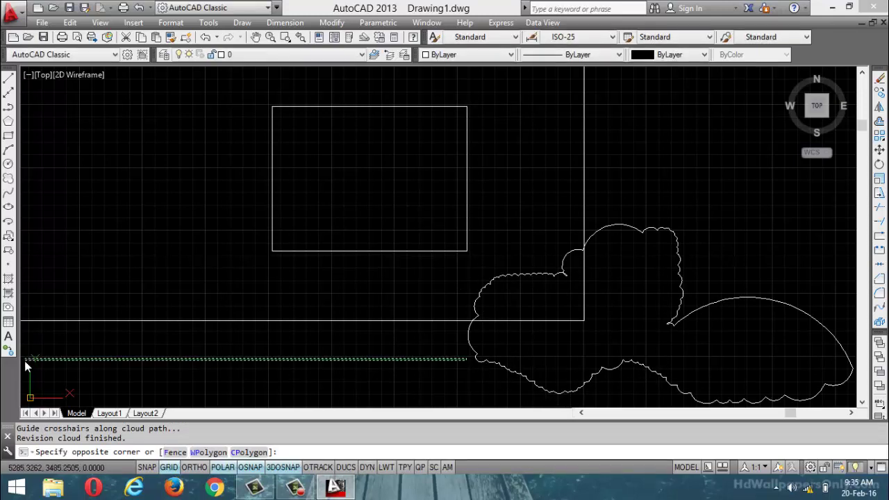
pyautogui.press('Return')
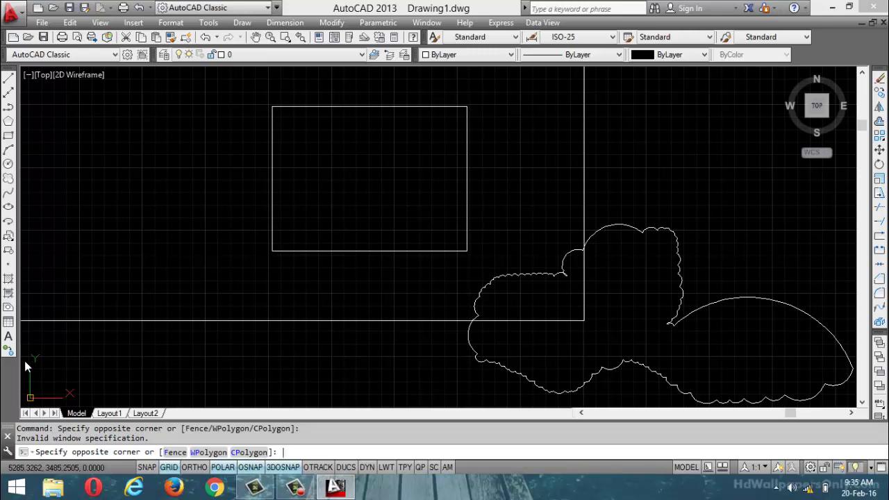
# - Select the rectangle, lines and cloud, then clear all selections
pyautogui.click(294, 126)
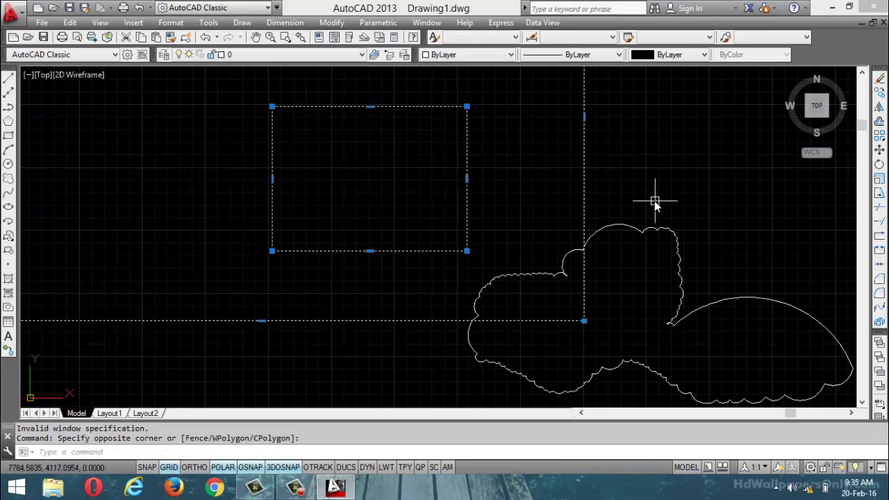
pyautogui.press('Escape')
pyautogui.press('Escape')
pyautogui.click(638, 240)
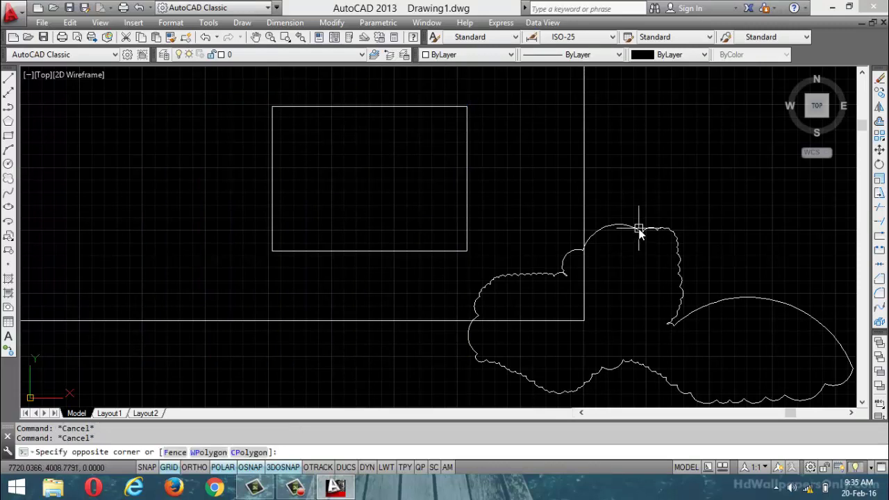
pyautogui.click(642, 234)
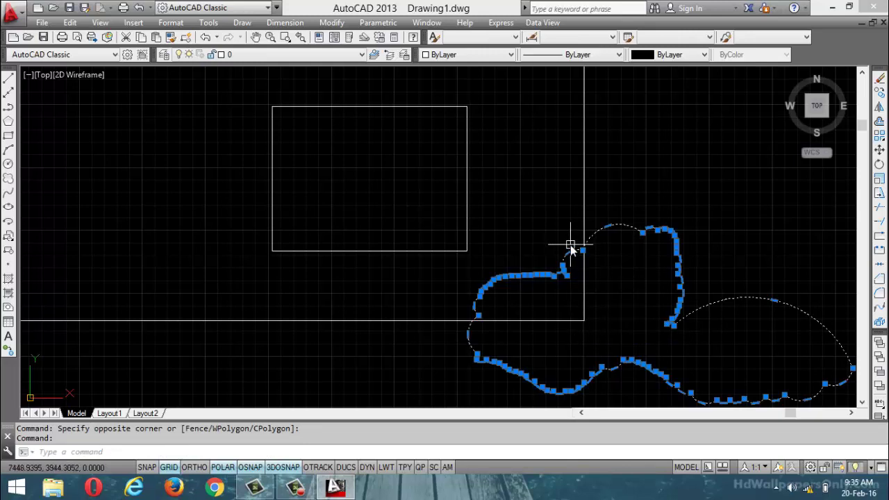
pyautogui.press('Escape')
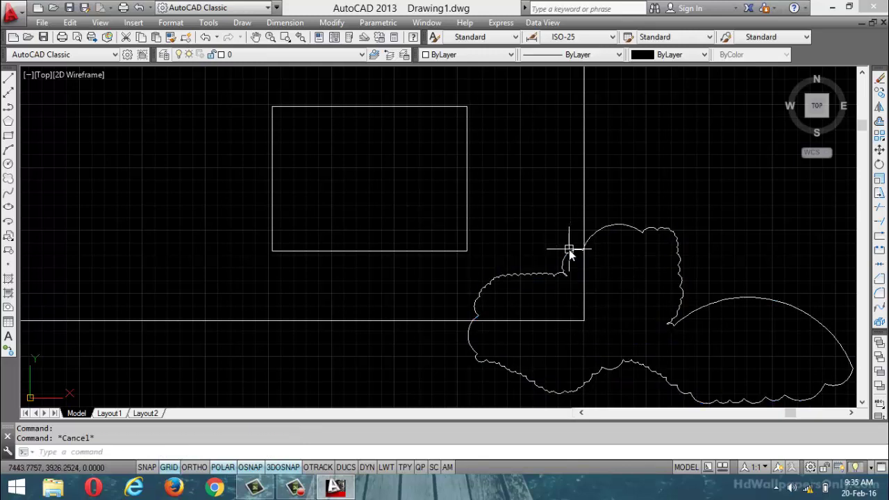
# - Start REVCLOUD again, fixing a typo, and choose the Style option for the arc style
pyautogui.click(77, 454)
pyautogui.write('evc')
pyautogui.press('BackSpace')
pyautogui.press('BackSpace')
pyautogui.press('BackSpace')
pyautogui.write('revc')
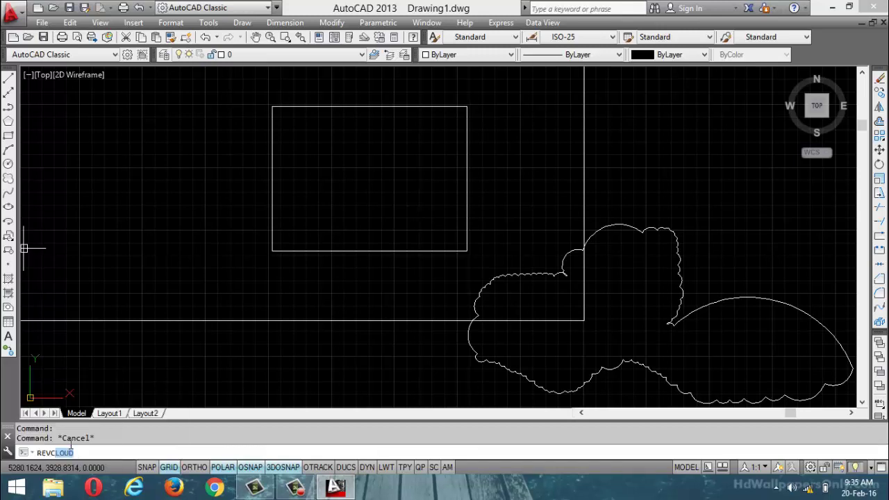
pyautogui.press('Return')
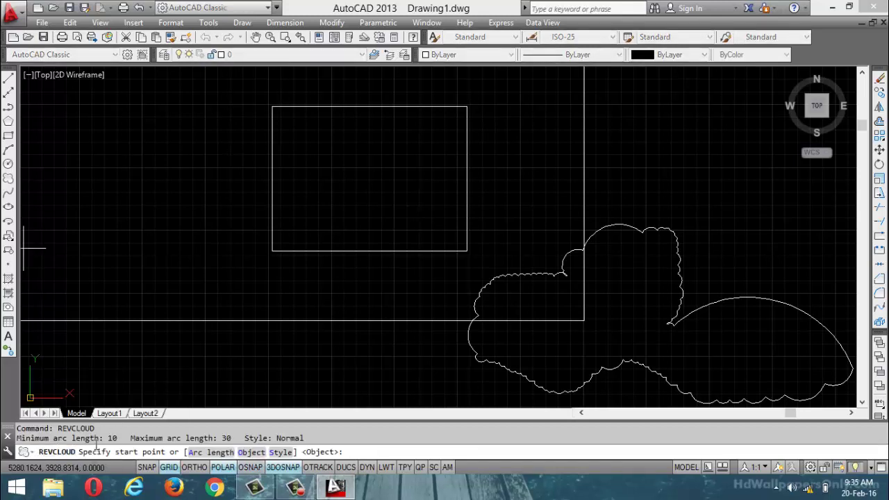
pyautogui.click(276, 452)
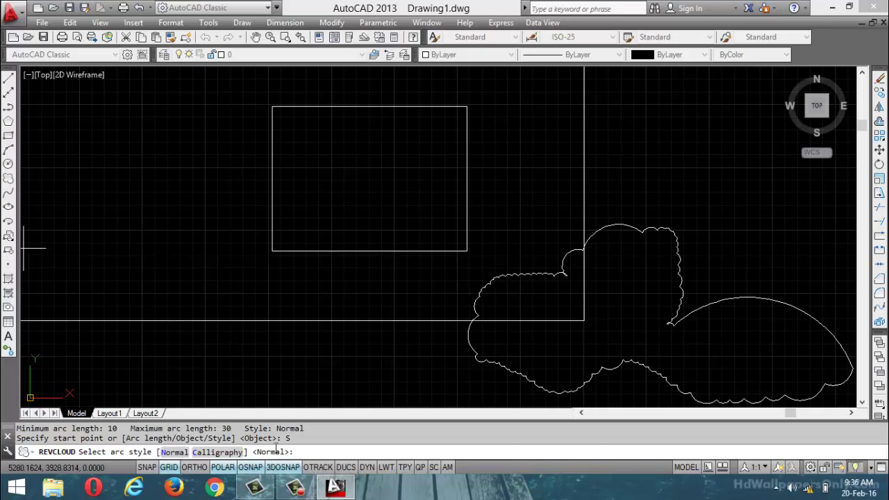
# - Draw a calligraphy revision cloud below the rectangle, reverse its arcs, and select all objects
pyautogui.click(216, 453)
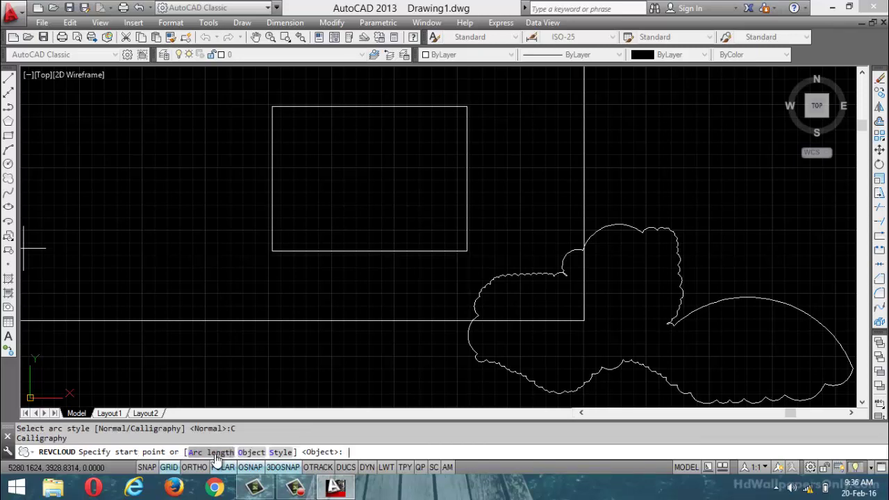
pyautogui.click(219, 306)
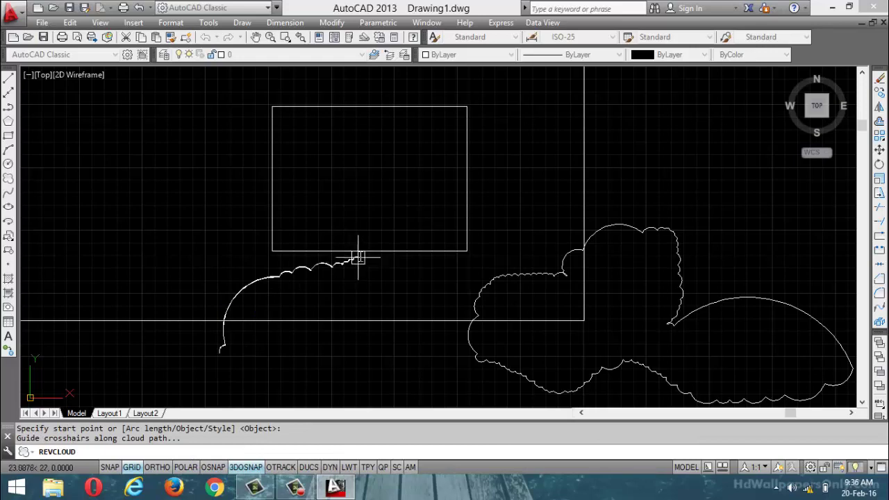
pyautogui.scroll(6, 302, 286)
pyautogui.scroll(5, 303, 231)
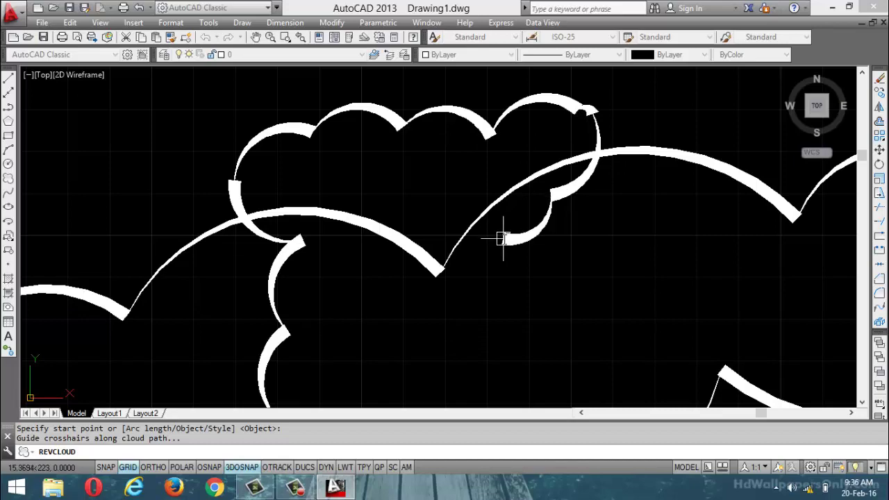
pyautogui.scroll(-5, 428, 255)
pyautogui.scroll(5, 726, 264)
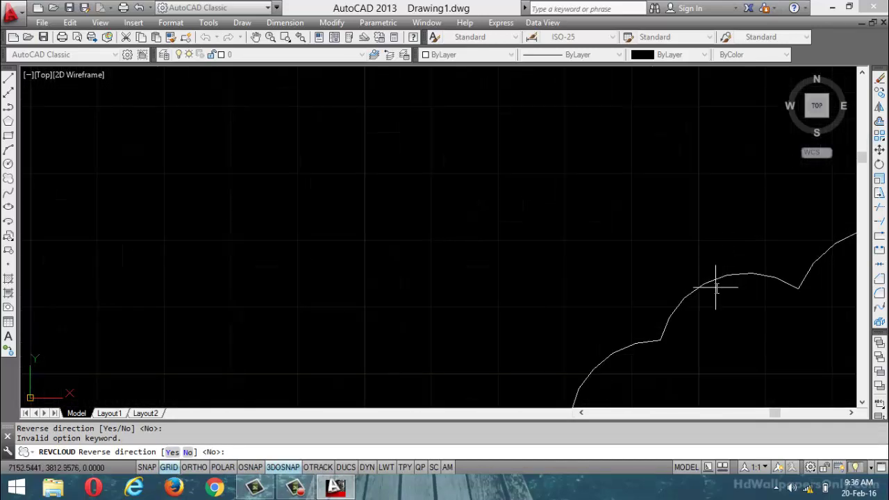
pyautogui.scroll(-6, 480, 232)
pyautogui.scroll(3, 377, 246)
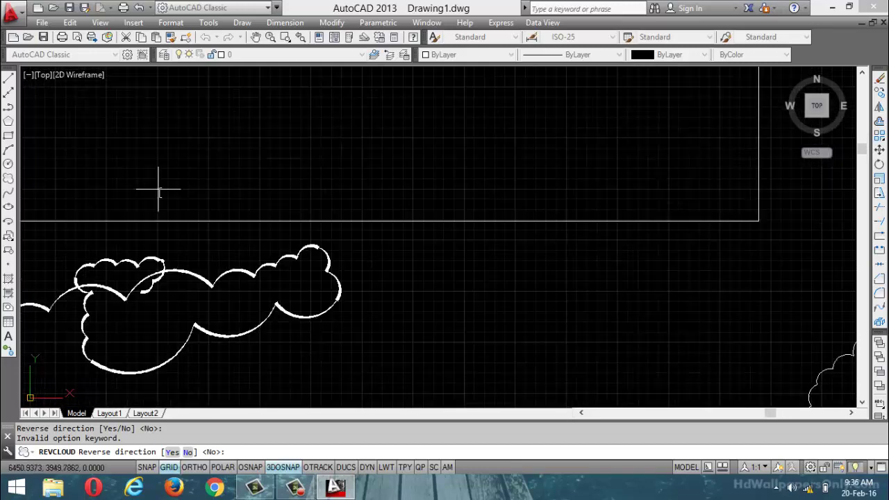
pyautogui.scroll(4, 178, 270)
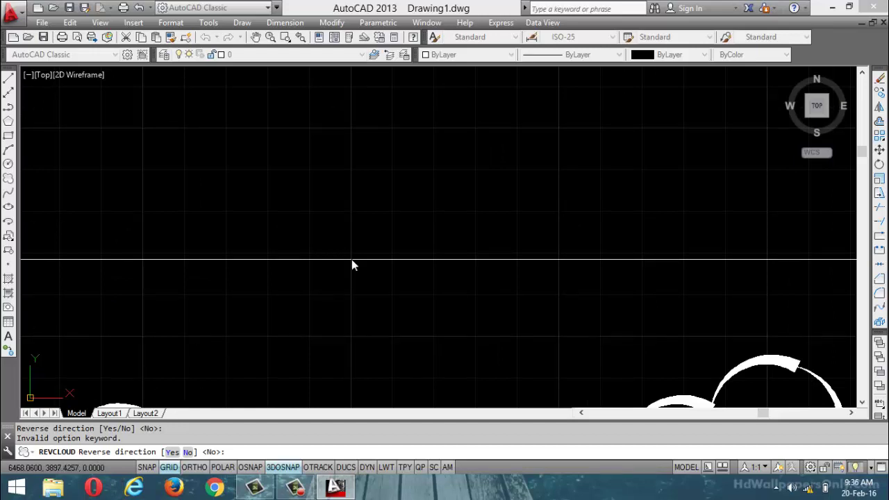
pyautogui.scroll(-3, 352, 263)
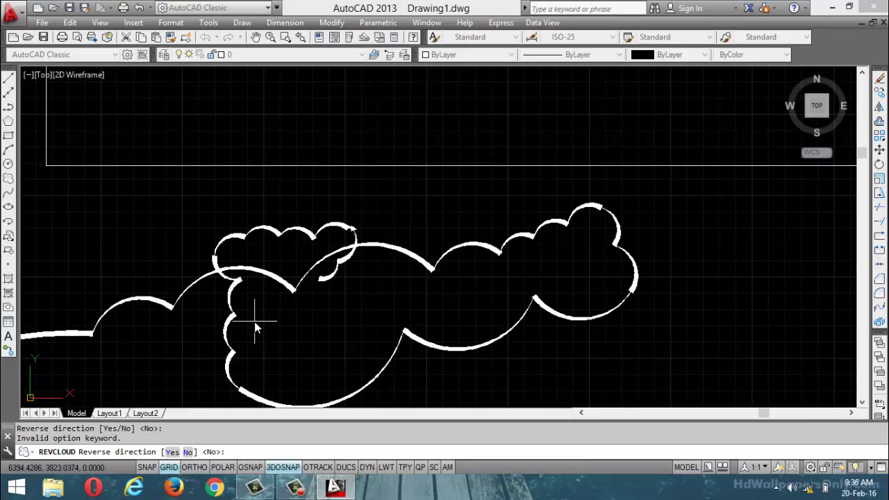
pyautogui.click(172, 452)
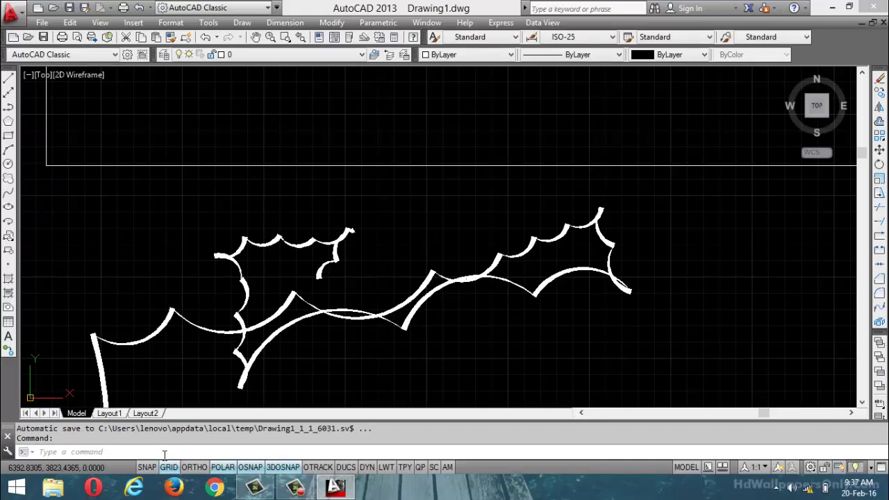
pyautogui.hotkey('ctrl', 'a')
# - Erase all selected objects and pan the view back toward the origin
pyautogui.press('Delete')
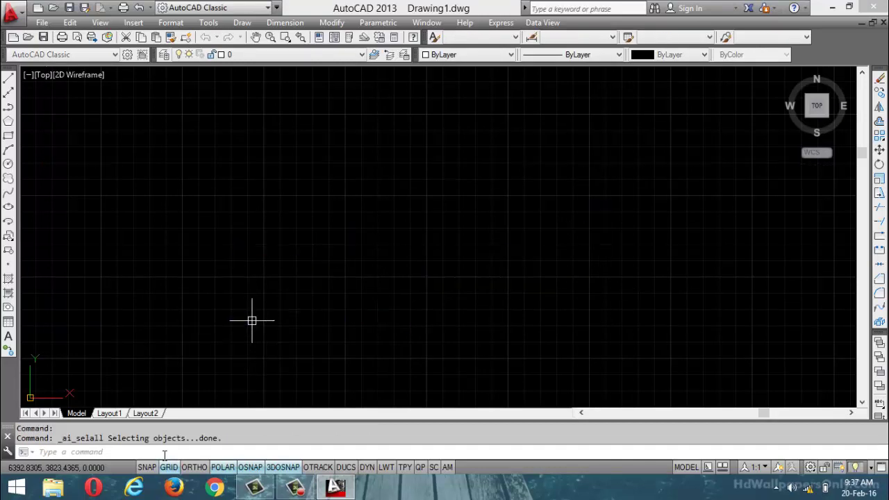
pyautogui.scroll(-5, 164, 348)
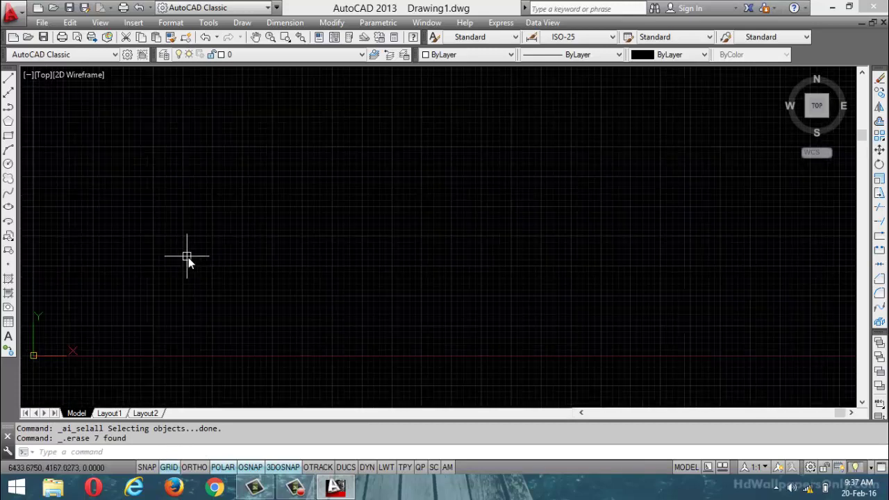
pyautogui.scroll(2, 28, 359)
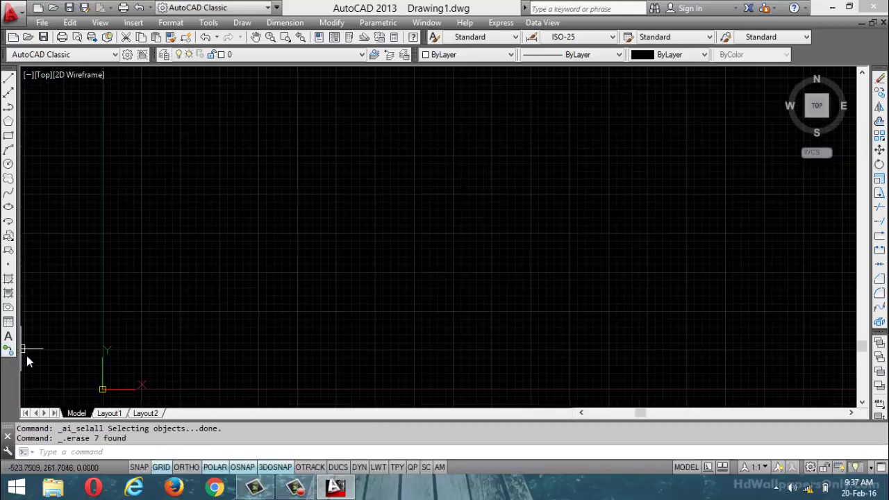
pyautogui.moveTo(28, 359)
pyautogui.mouseDown(button='middle')
pyautogui.moveTo(96, 391)
pyautogui.moveTo(153, 375)
pyautogui.mouseUp(button='middle')
pyautogui.scroll(2, 132, 375)
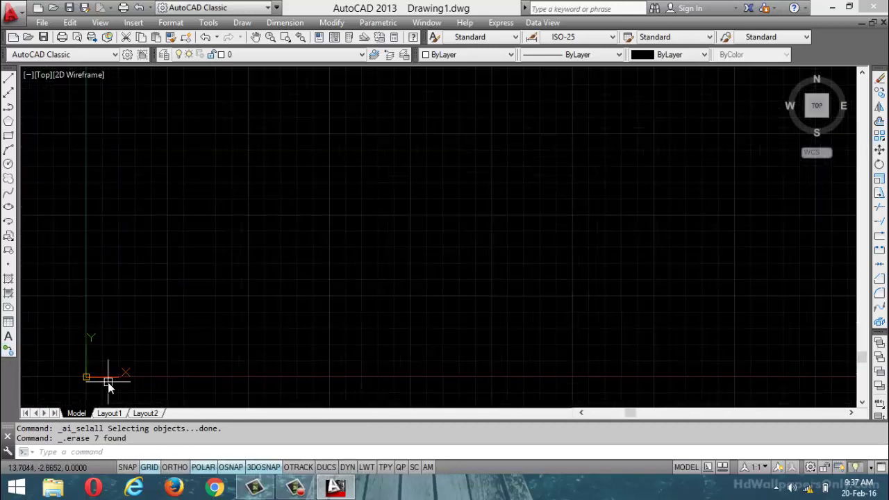
pyautogui.scroll(2, 48, 363)
# - Draw a calligraphy revision cloud with REV, keeping its arcs unreversed
pyautogui.press('Escape')
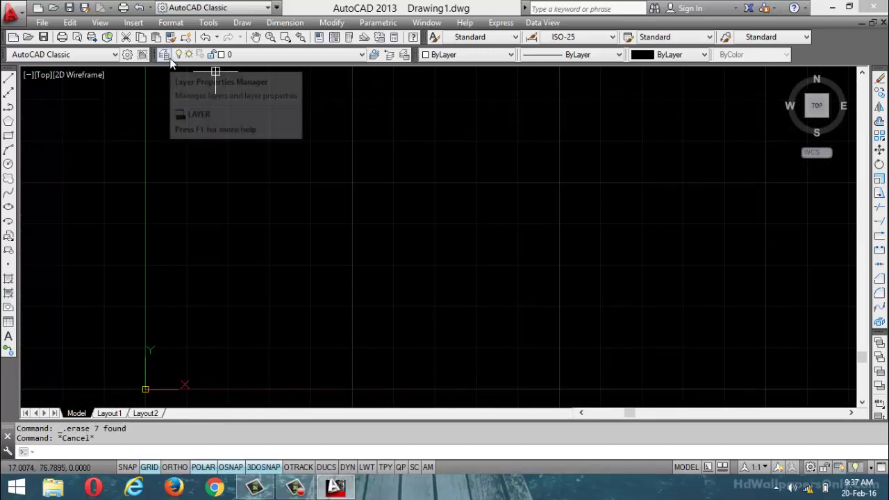
pyautogui.write('rev')
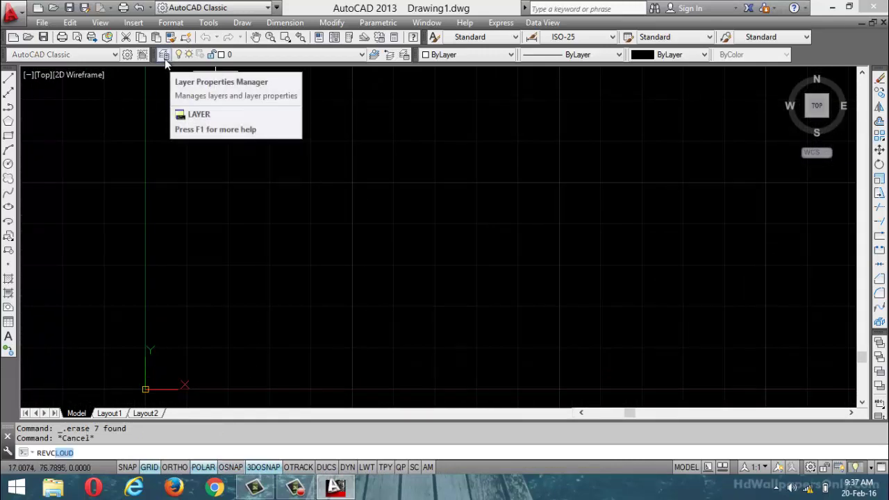
pyautogui.press('Return')
pyautogui.click(235, 302)
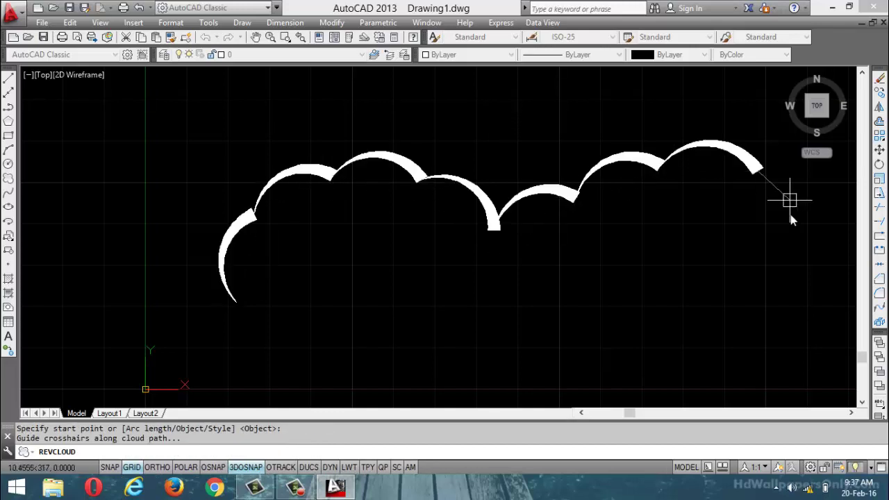
pyautogui.press('Return')
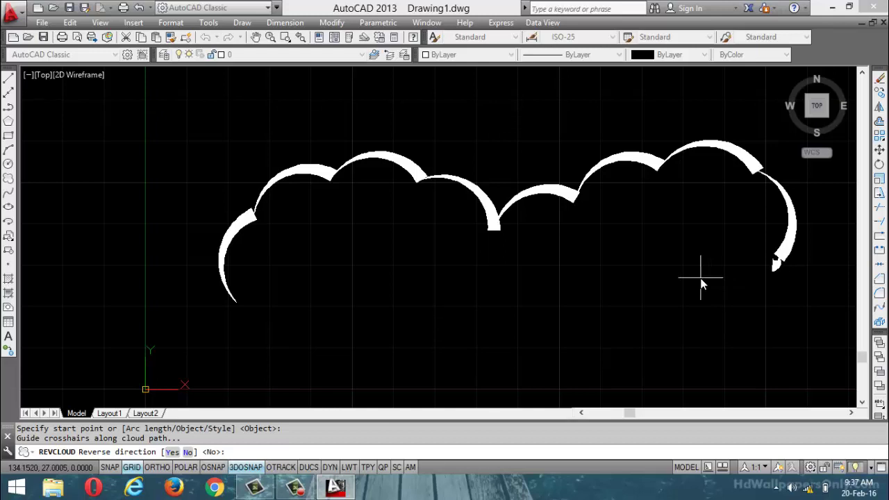
pyautogui.click(357, 391)
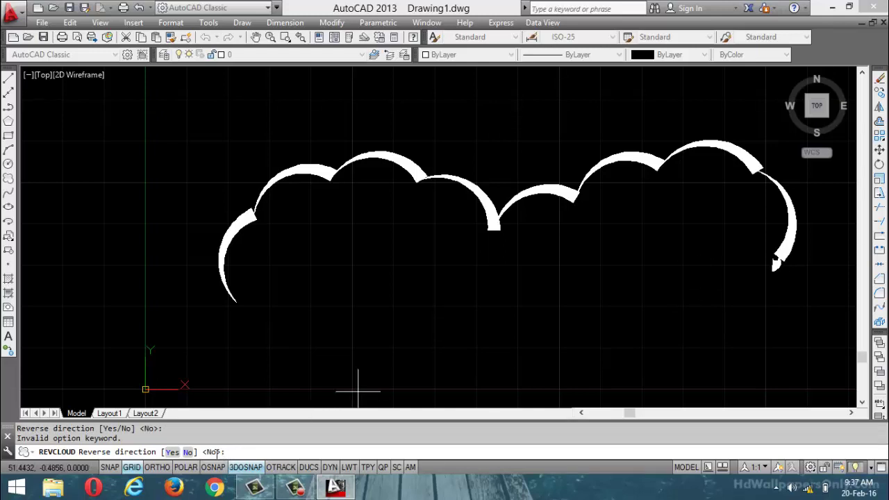
pyautogui.press('Return')
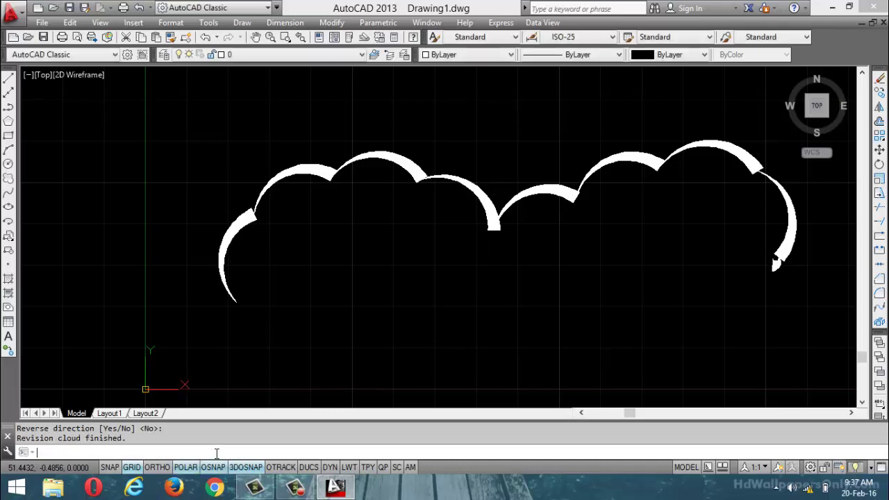
# - Draw a second overlapping cloud below the first with its arcs reversed
pyautogui.press('Return')
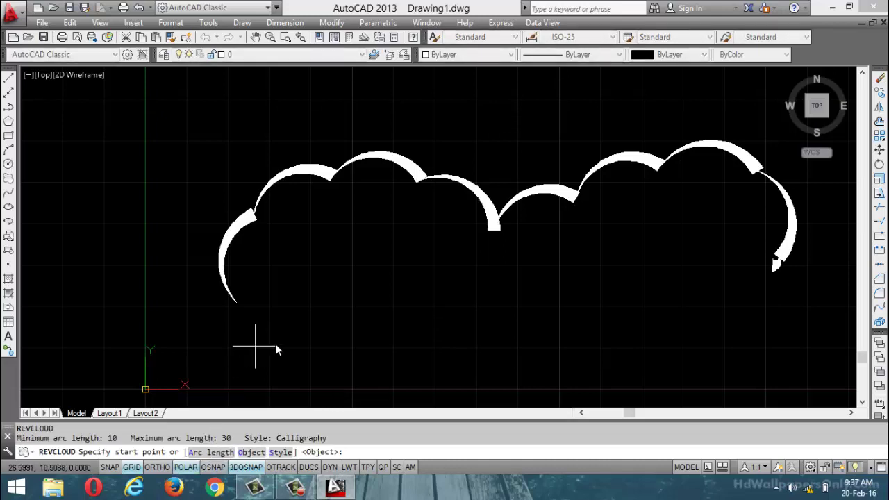
pyautogui.click(311, 330)
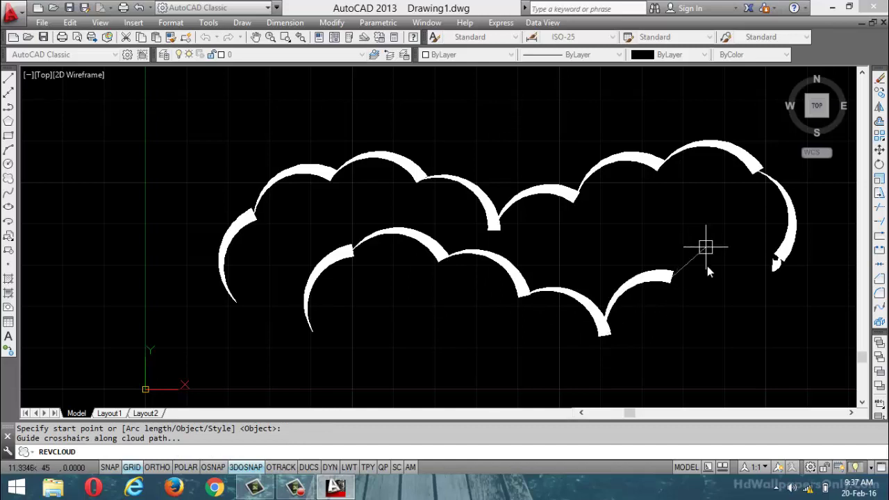
pyautogui.click(674, 317)
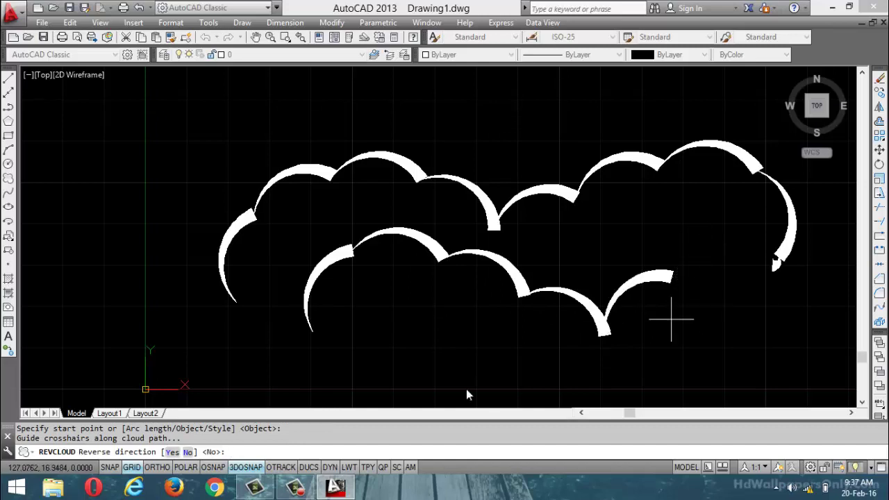
pyautogui.click(595, 349)
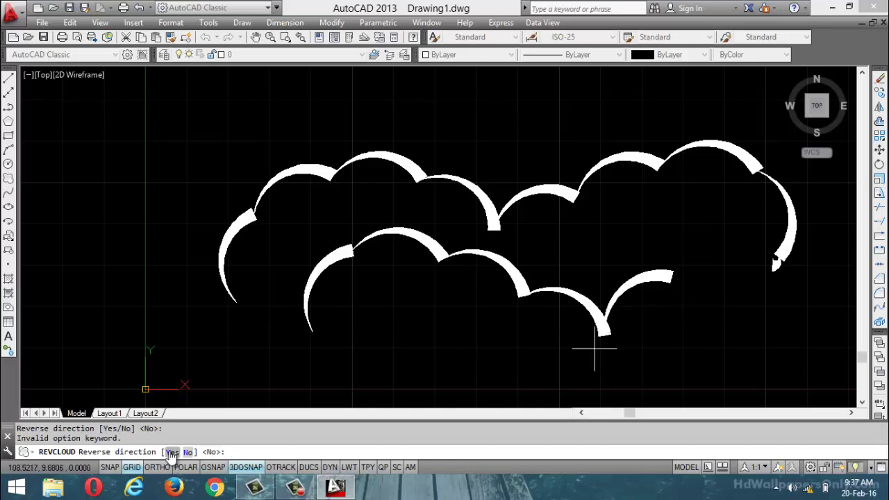
pyautogui.click(172, 452)
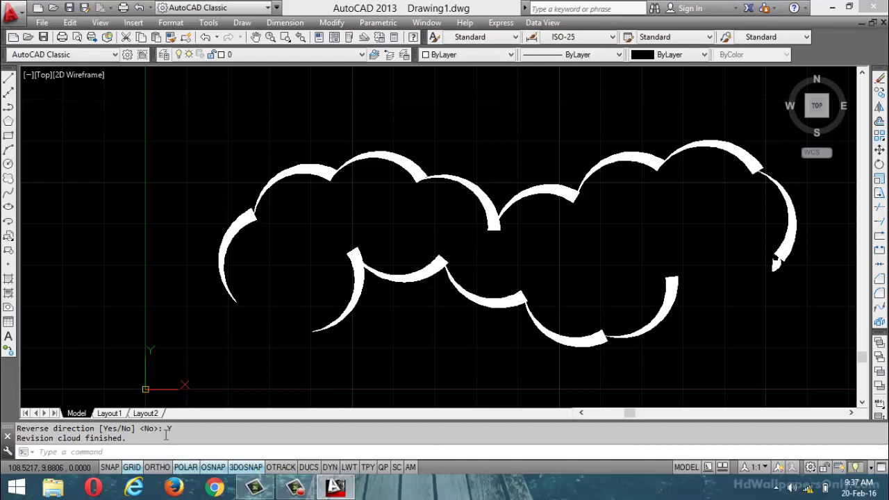
pyautogui.write('revc')
pyautogui.press('Return')
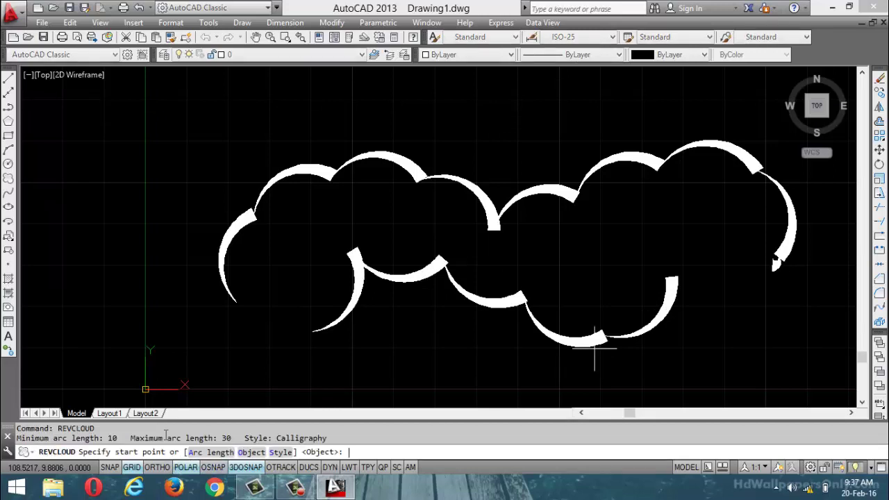
pyautogui.click(276, 451)
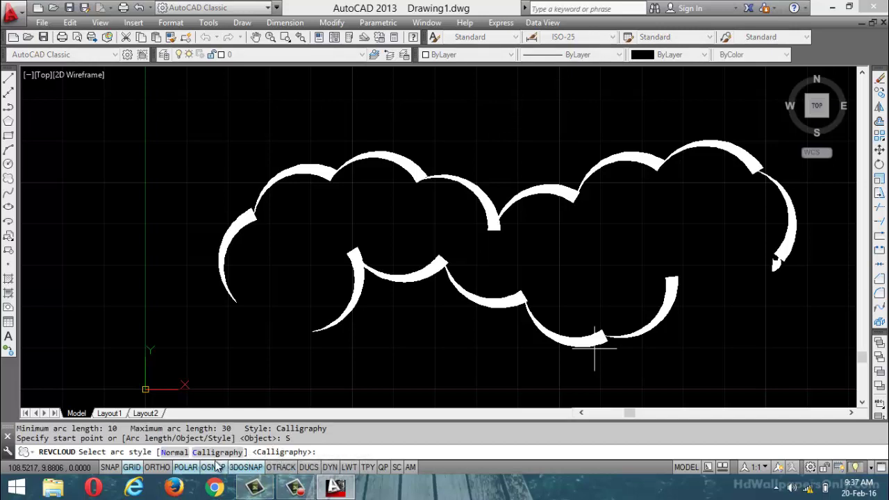
pyautogui.click(174, 452)
pyautogui.click(118, 193)
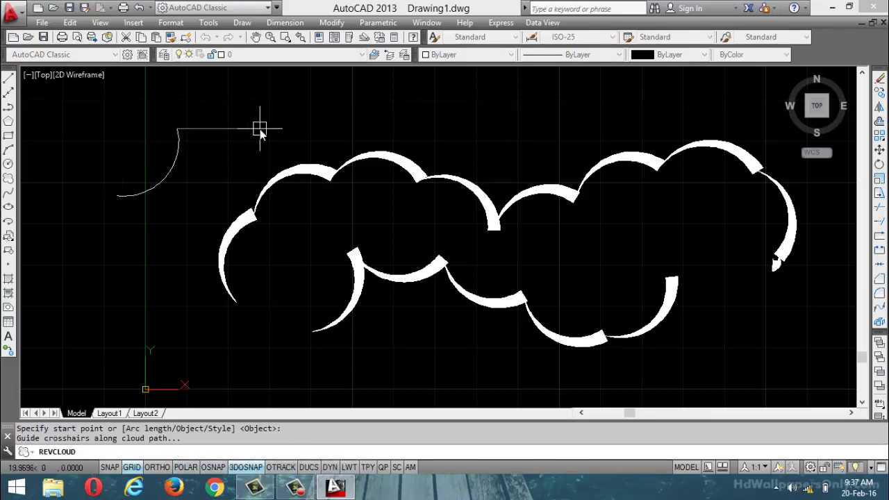
pyautogui.rightClick(568, 120)
pyautogui.click(500, 168)
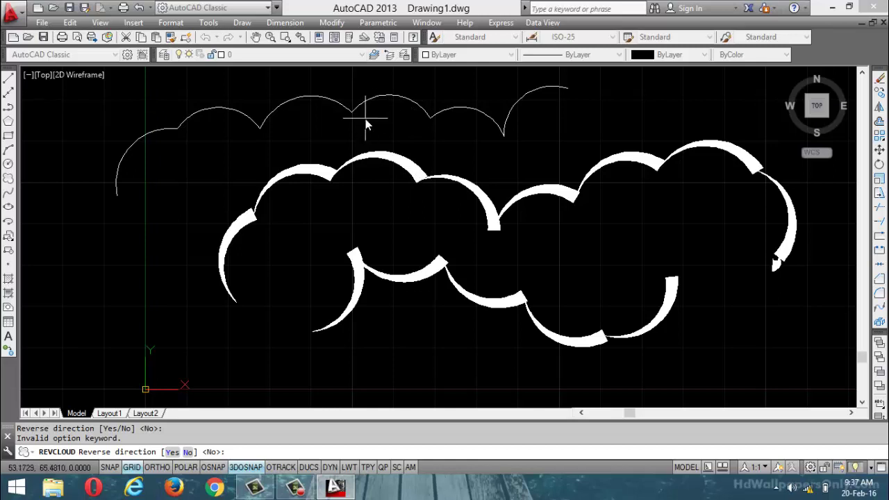
pyautogui.write('c')
pyautogui.press('Escape')
pyautogui.press('Return')
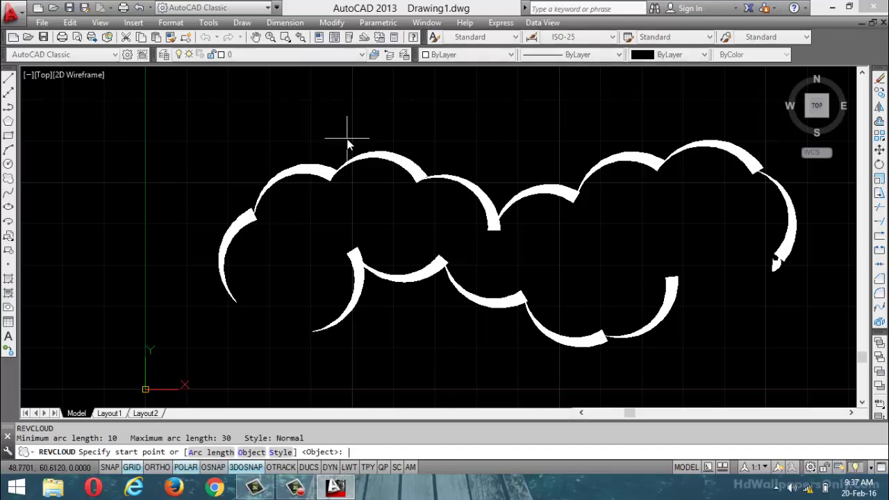
pyautogui.click(280, 453)
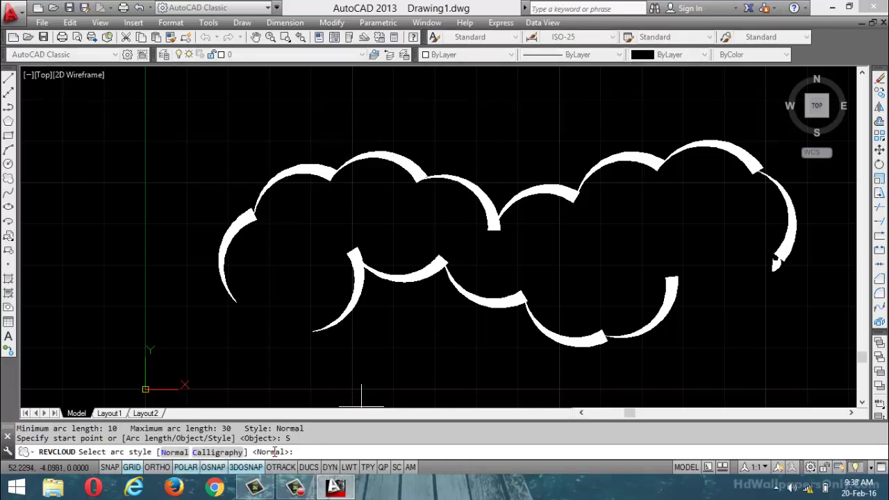
pyautogui.click(229, 452)
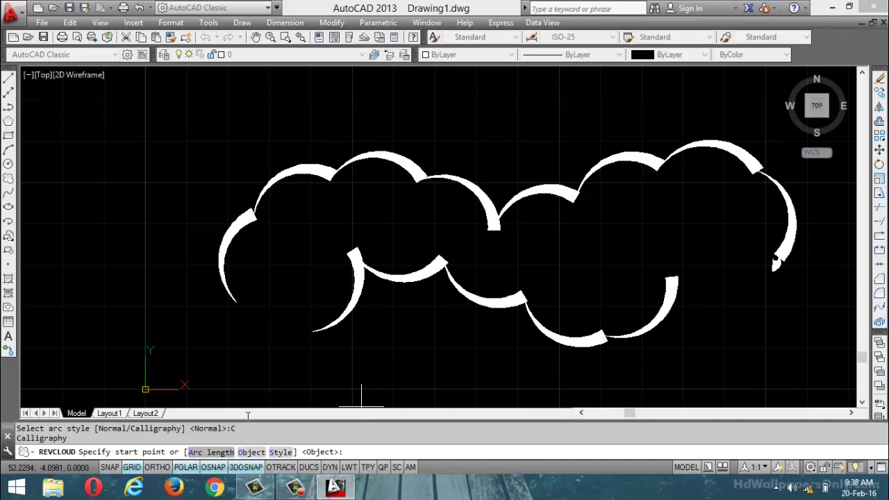
pyautogui.press('Escape')
# - Trace a closed many-sided polyline (PL) around the clouds, returning to its start point
pyautogui.click(10, 80)
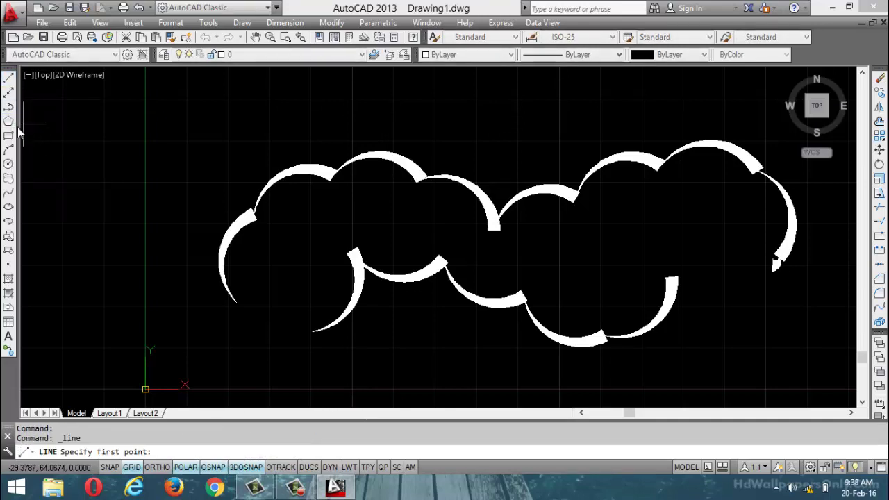
pyautogui.press('Escape')
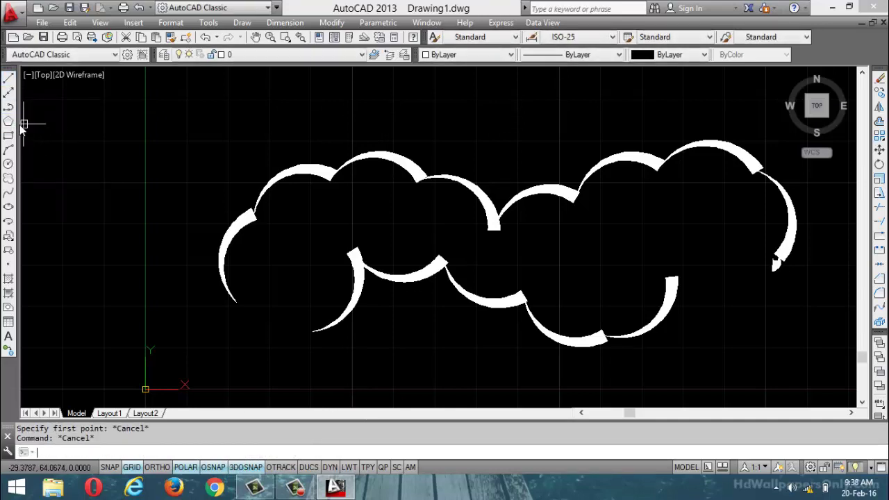
pyautogui.write('pl')
pyautogui.press('Return')
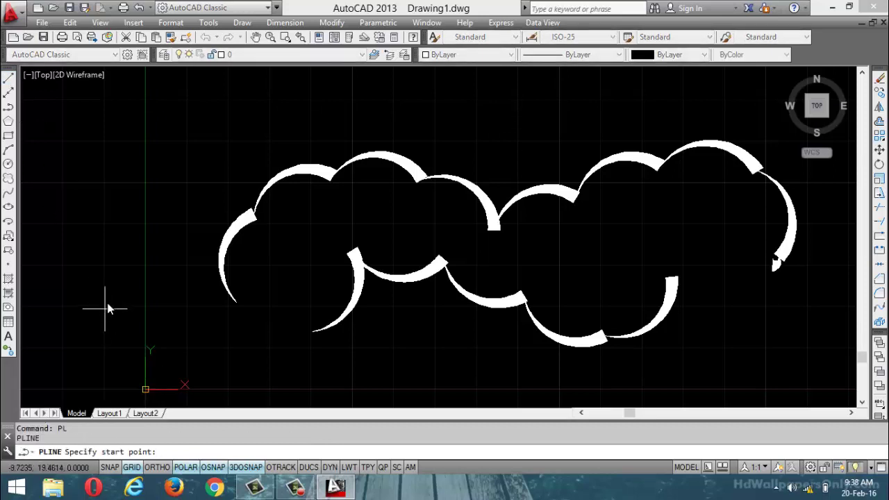
pyautogui.click(105, 308)
pyautogui.click(212, 159)
pyautogui.click(416, 121)
pyautogui.click(531, 121)
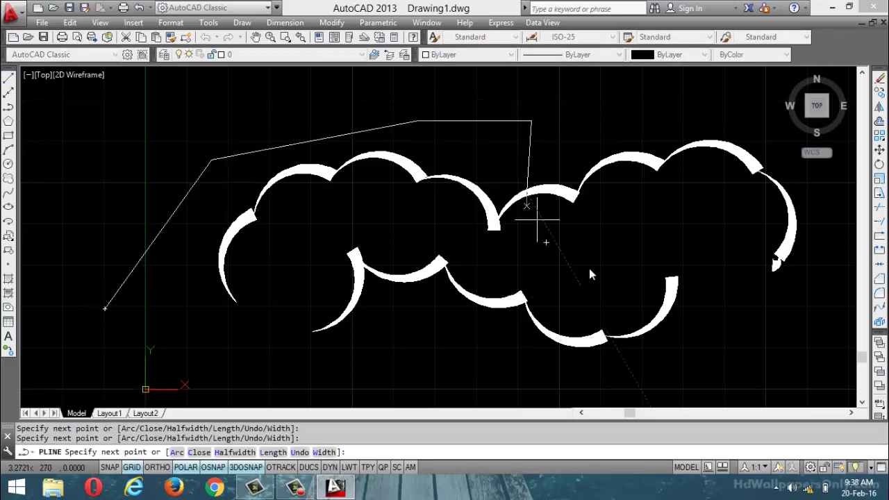
pyautogui.click(528, 196)
pyautogui.click(596, 271)
pyautogui.click(461, 336)
pyautogui.click(395, 248)
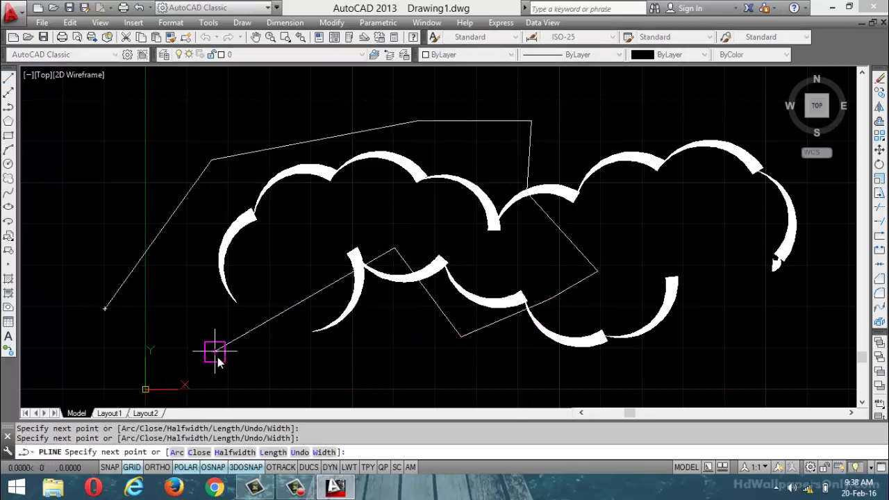
pyautogui.click(214, 351)
pyautogui.click(182, 332)
pyautogui.click(105, 309)
pyautogui.press('Escape')
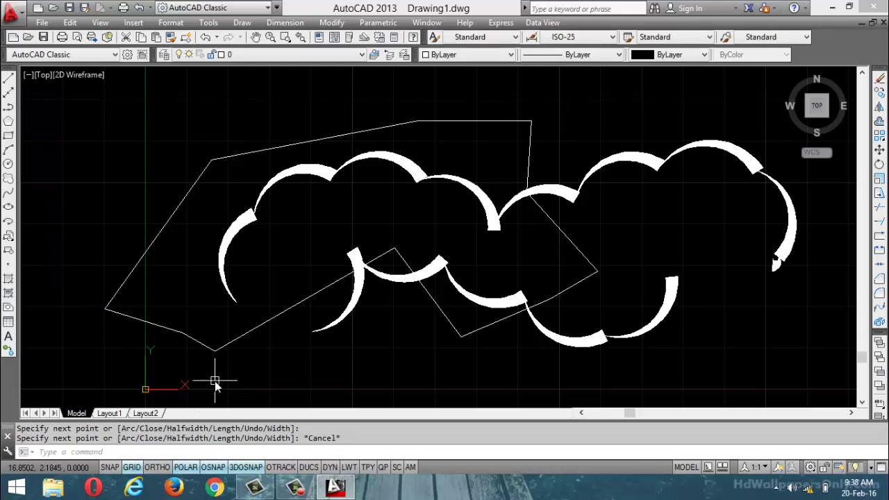
# - Convert the polyline into a revision cloud via REVCLOUD's Object option, then pause the recording
pyautogui.write('REVCLOUD')
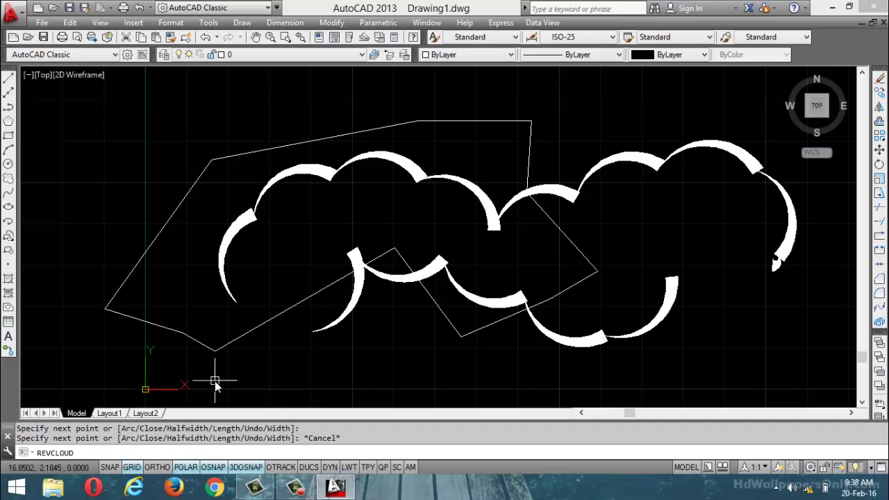
pyautogui.press('Return')
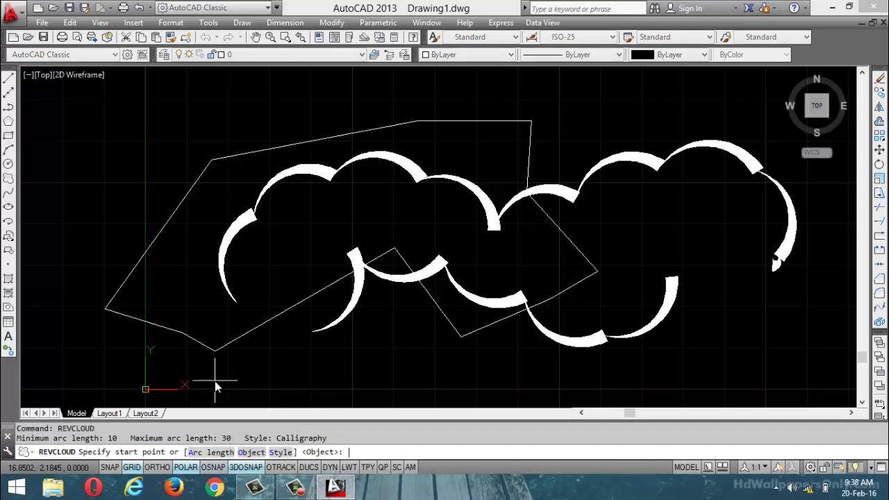
pyautogui.click(250, 453)
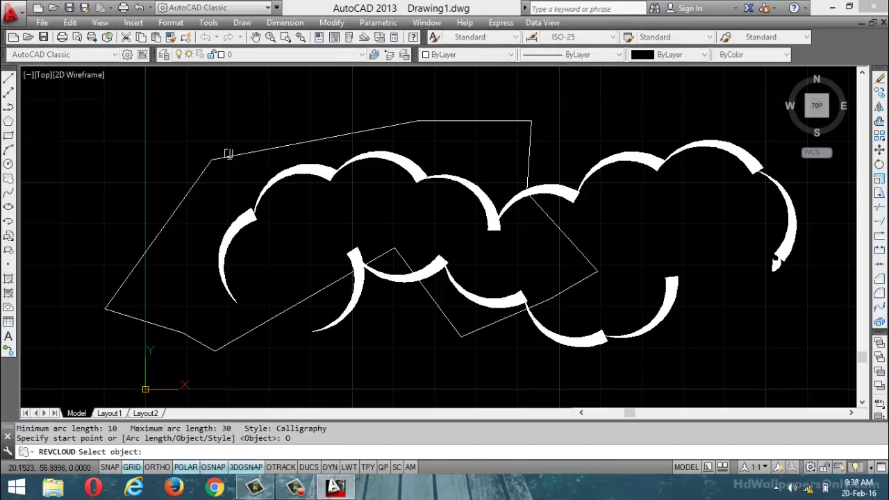
pyautogui.click(228, 154)
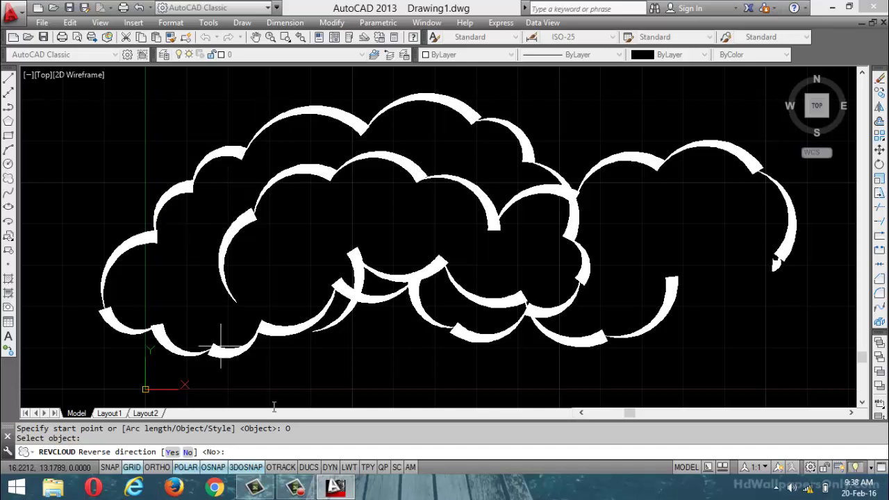
pyautogui.click(295, 487)
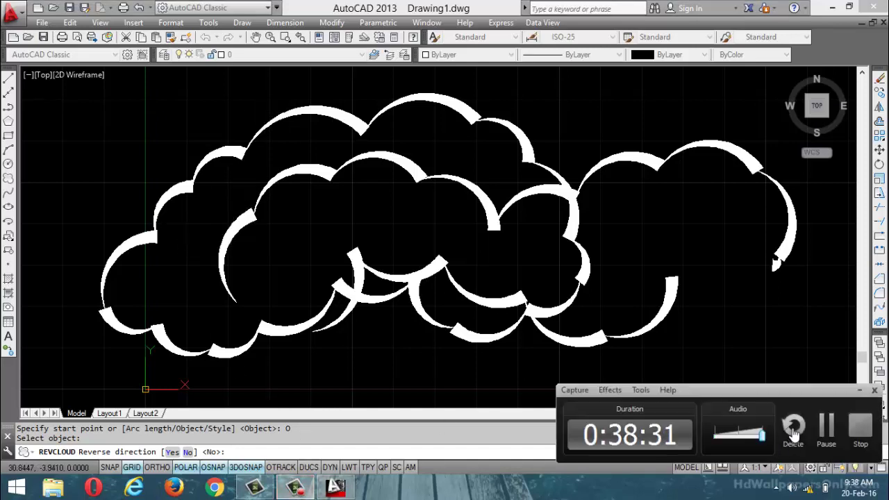
pyautogui.click(824, 425)
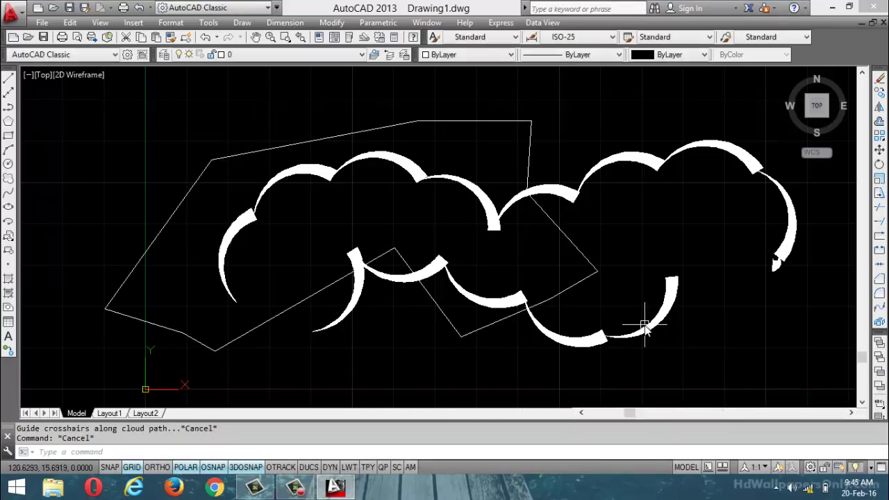
# - Erase all objects and show the Draw > Text choices for multiline and single-line text
pyautogui.hotkey('ctrl', 'a')
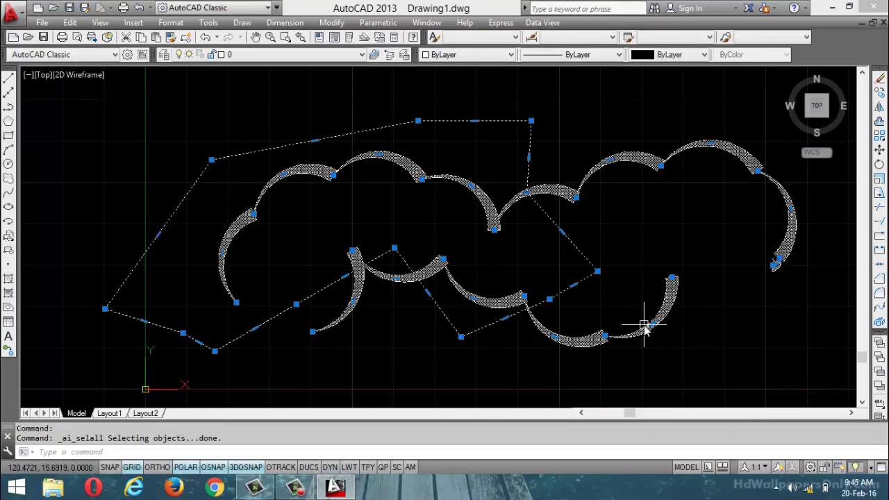
pyautogui.press('Delete')
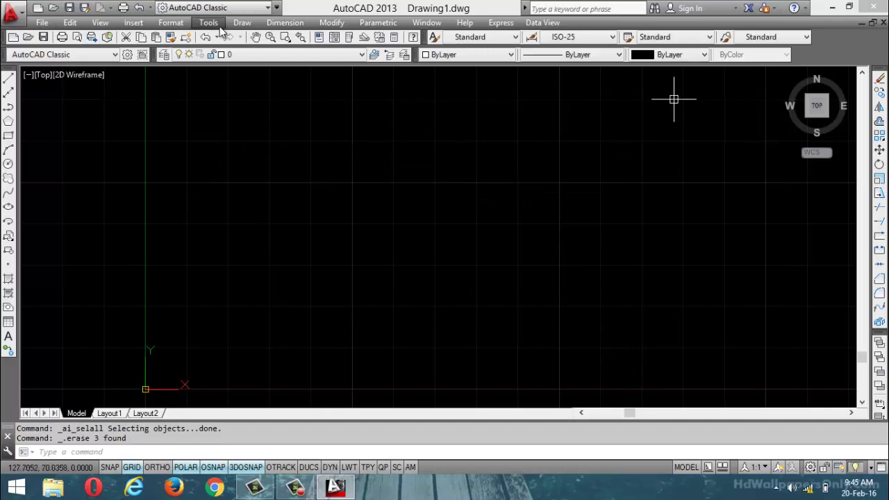
pyautogui.click(242, 23)
pyautogui.moveTo(292, 410)
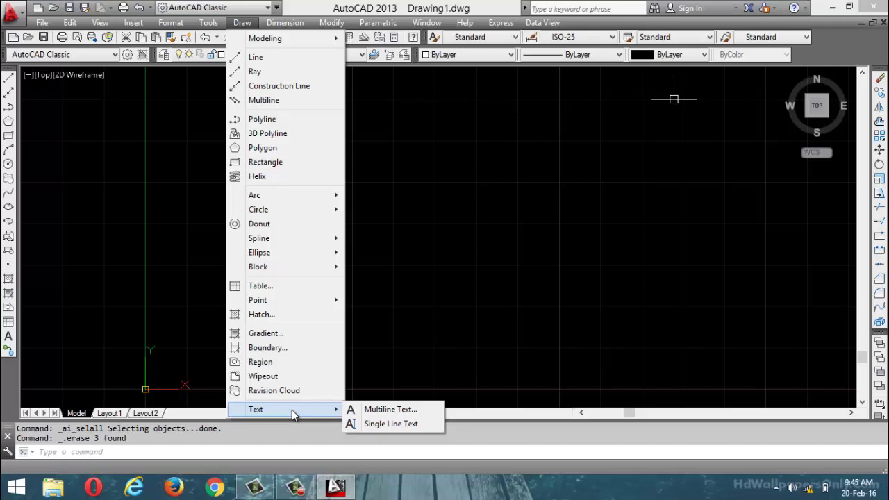
# - Start single-line text (DT) above the origin at height 5 with rotation 0
pyautogui.press('Escape')
pyautogui.press('Escape')
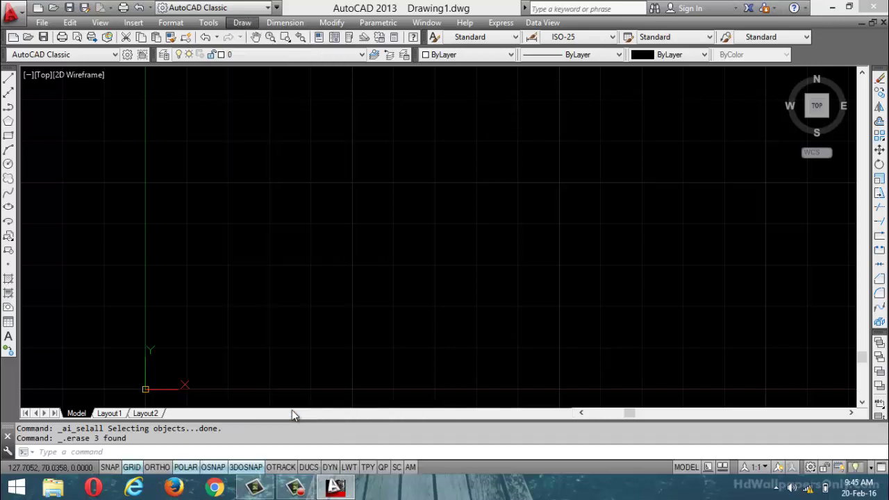
pyautogui.click(173, 452)
pyautogui.write('d')
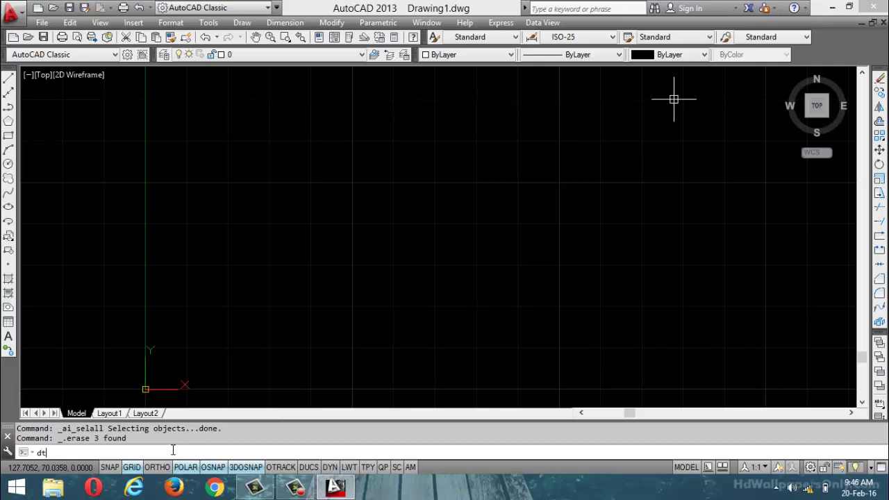
pyautogui.write('t')
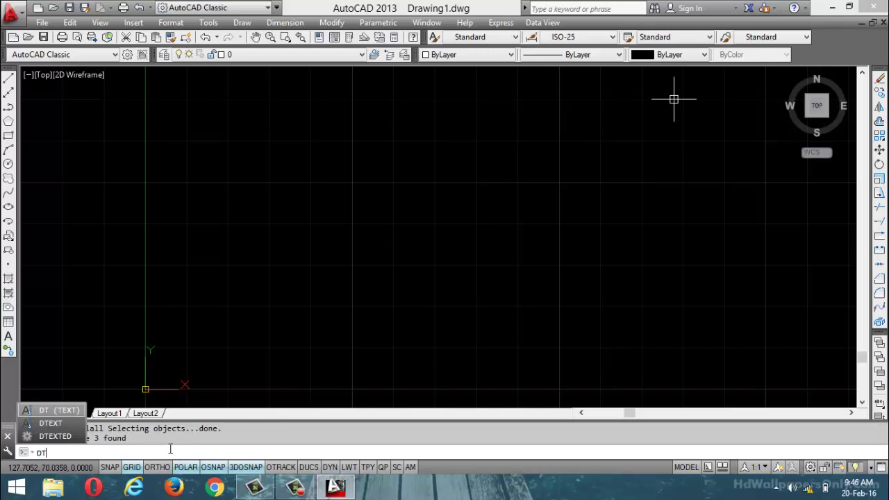
pyautogui.press('Return')
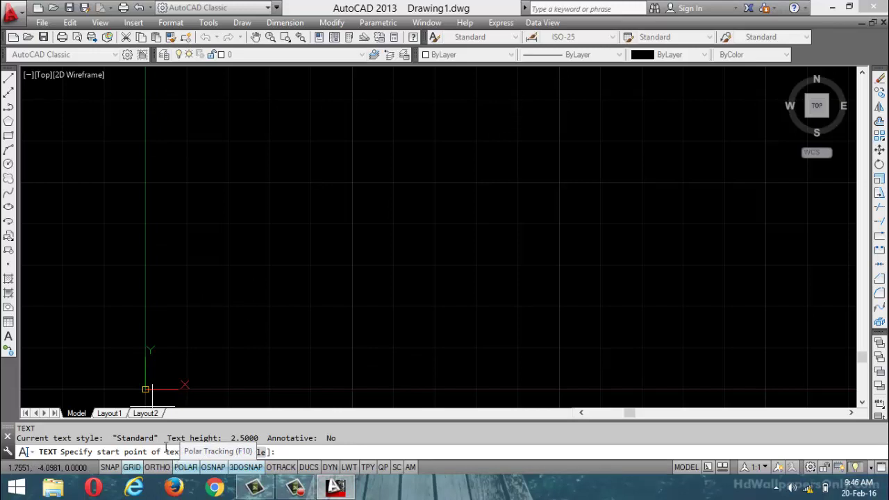
pyautogui.click(272, 299)
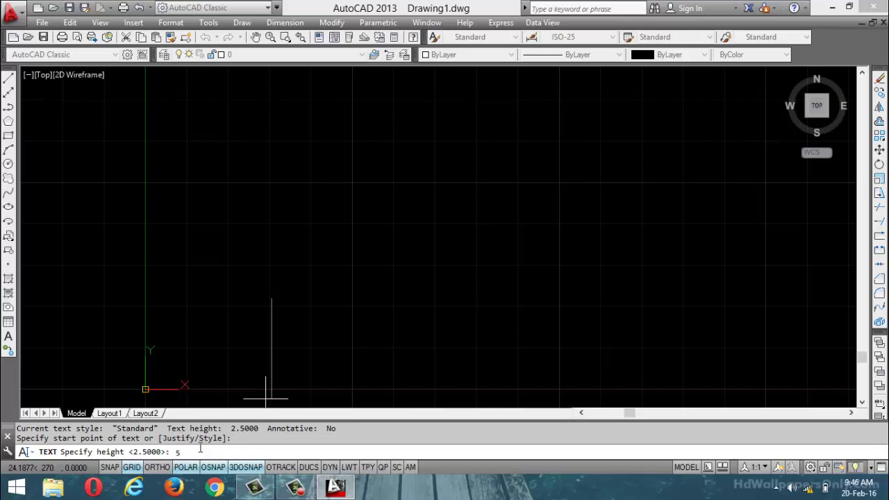
pyautogui.press('Return')
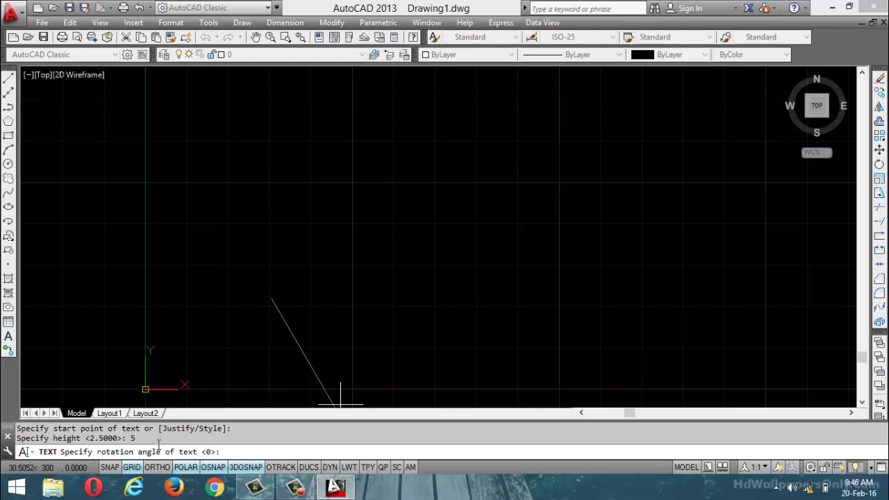
pyautogui.write('0')
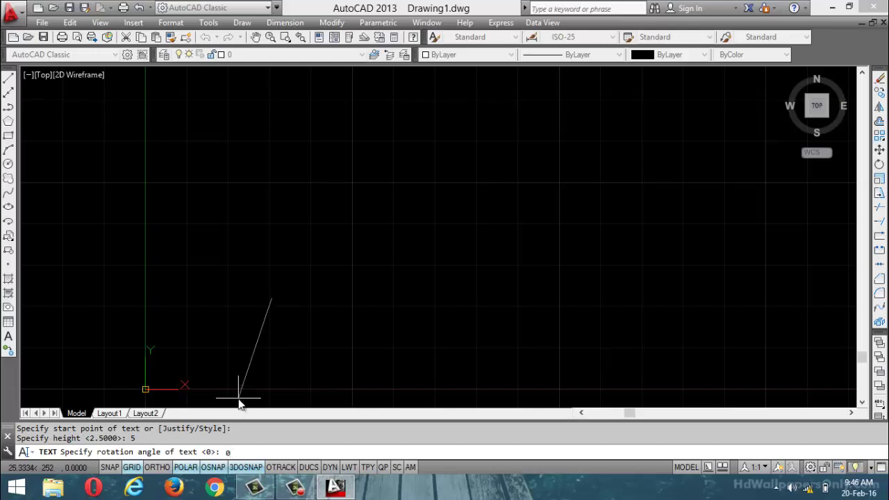
pyautogui.press('Return')
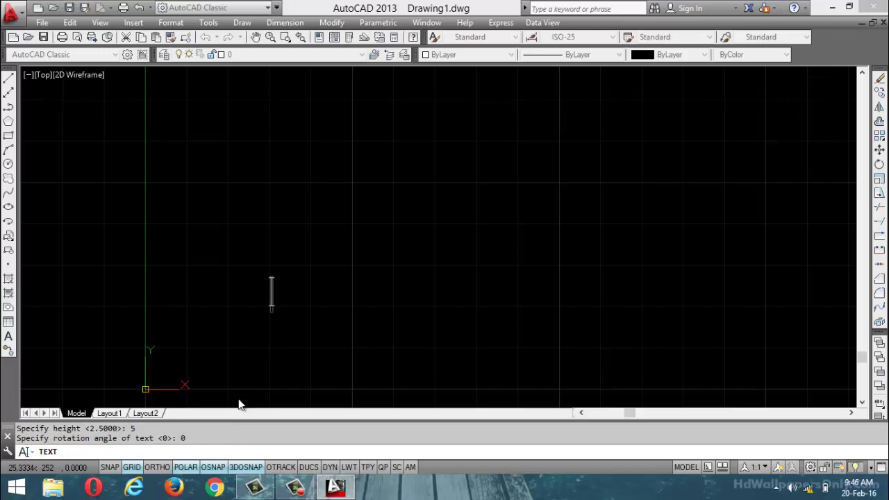
# - Type lines 'ihthgurdhyerjhruhes', 'sdijgidjhnijdfm' and 'ojxmhkodfmhi9fgykmj1'
pyautogui.write('ihthgurdhyerjhruhes')
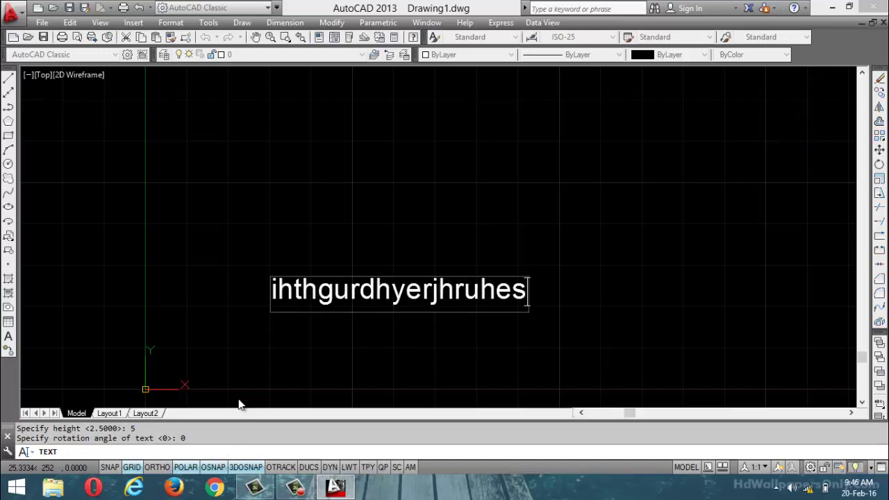
pyautogui.press('Return')
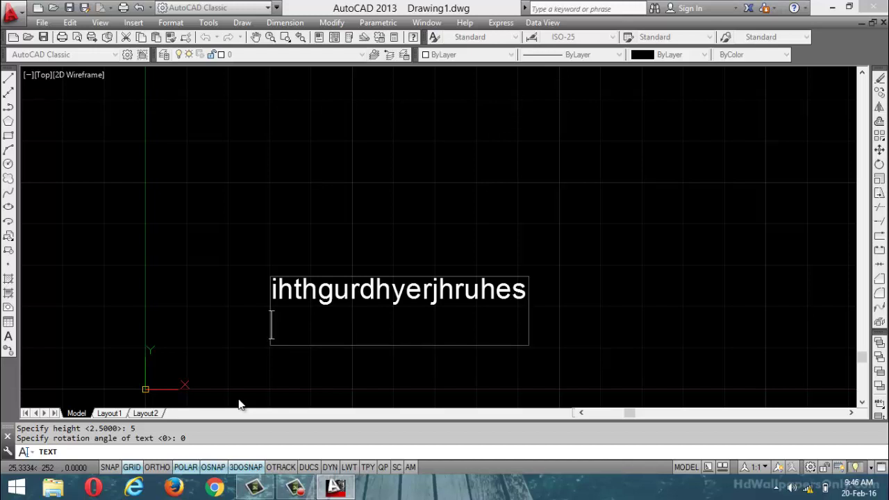
pyautogui.write('sdijgidjhnijdfm')
pyautogui.press('Return')
pyautogui.write('ojxmhkodf')
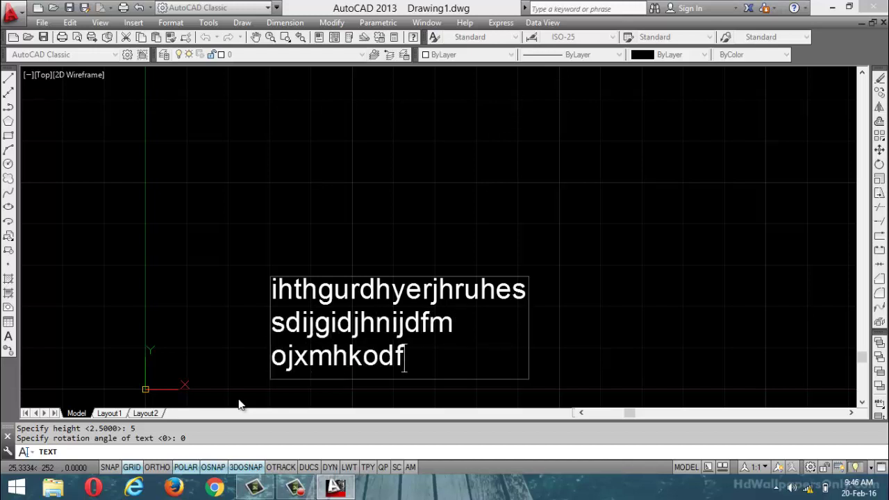
pyautogui.write('mhi9fgykmj1')
pyautogui.press('Return')
# - Add lines 'xm boxdgmhkodfm' and 'ftmhdfm', then finish the text command
pyautogui.write('xm boxdgmhkodfm')
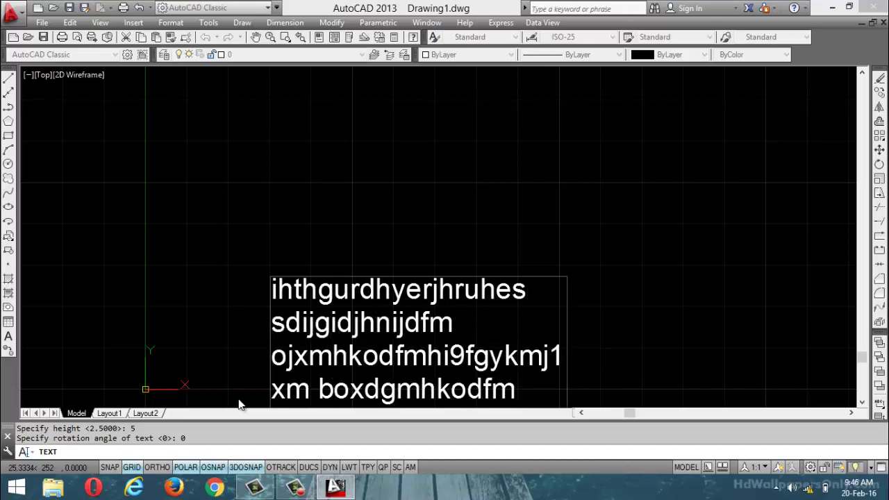
pyautogui.press('Return')
pyautogui.write('ftmhdfm')
pyautogui.press('Return')
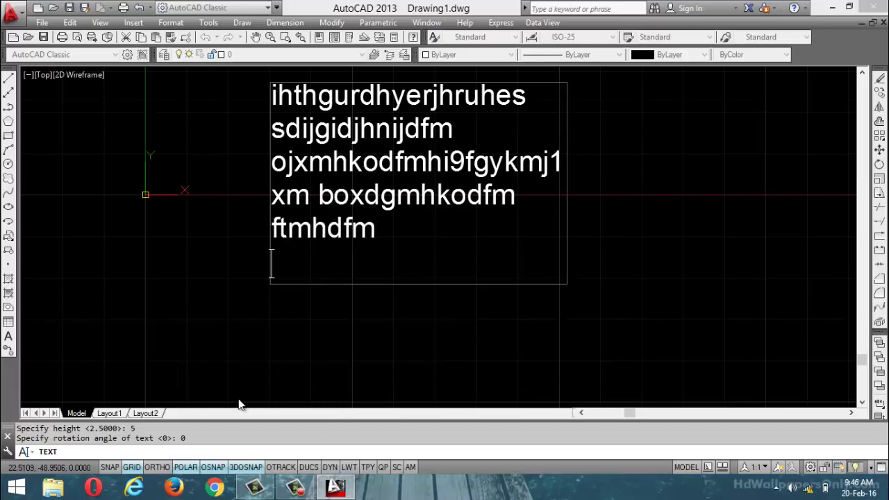
pyautogui.press('Return')
pyautogui.scroll(-5, 261, 366)
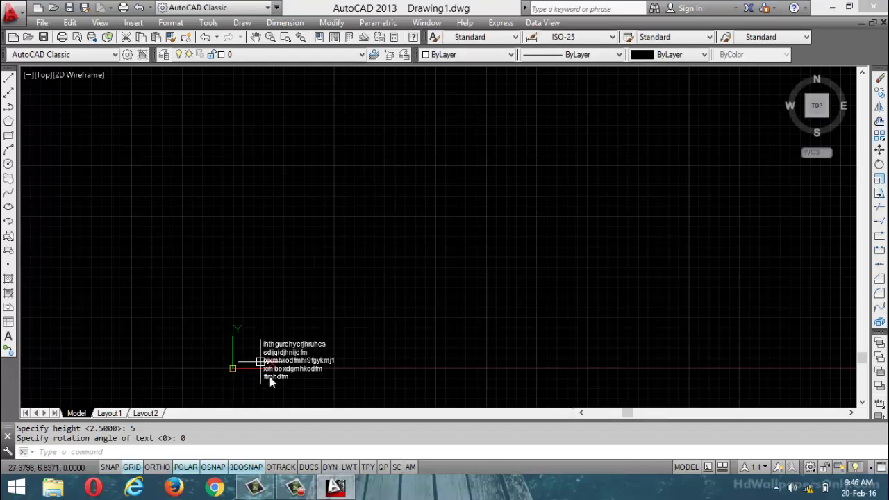
pyautogui.scroll(5, 269, 379)
pyautogui.scroll(-4, 379, 391)
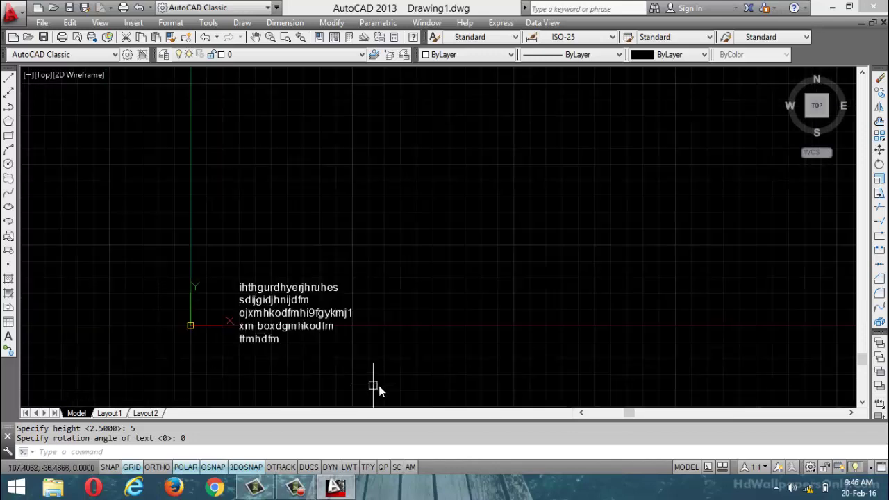
pyautogui.scroll(5, 379, 390)
pyautogui.scroll(-5, 381, 377)
pyautogui.scroll(2, 296, 313)
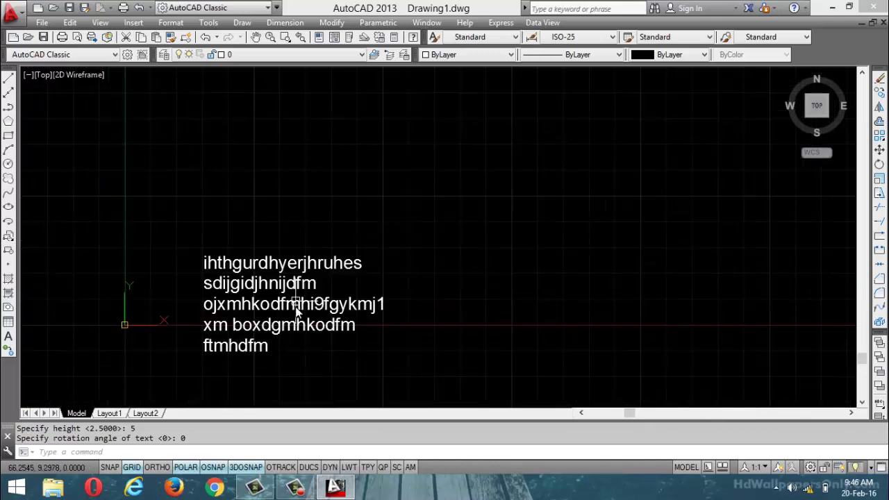
# - Start a new text block right of the first at height 2.5, rotated 45°
pyautogui.press('Return')
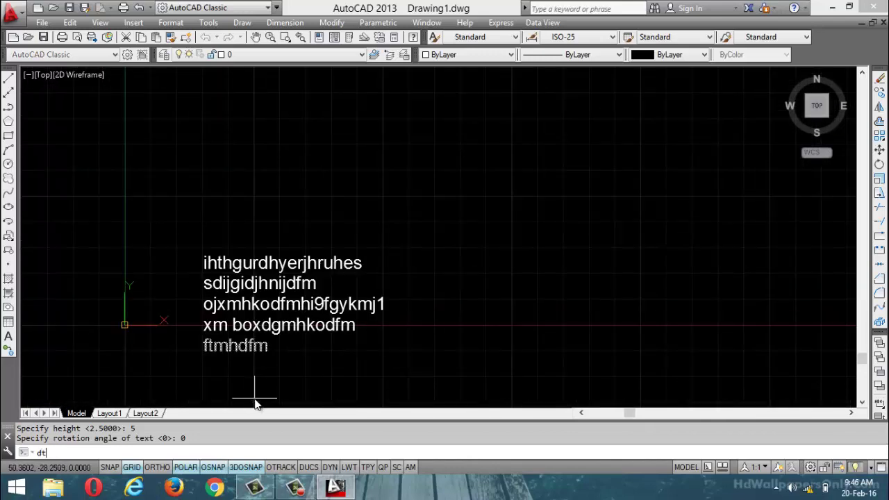
pyautogui.press('Return')
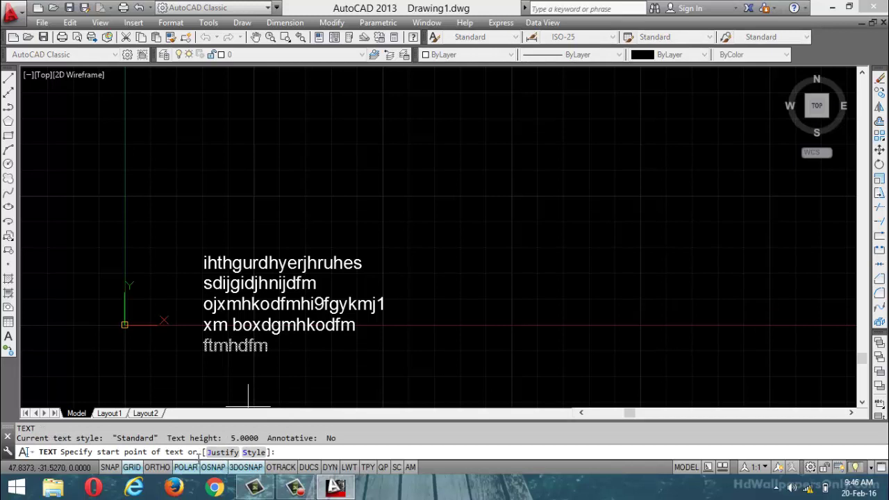
pyautogui.click(519, 257)
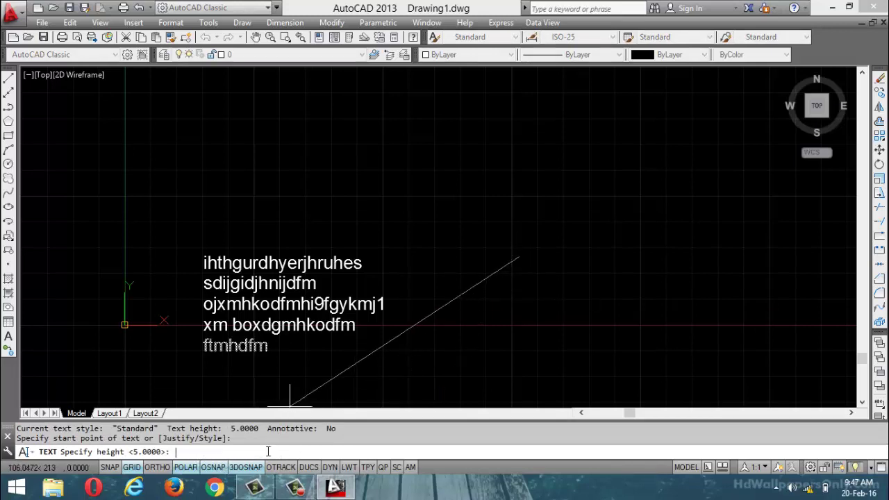
pyautogui.press('Return')
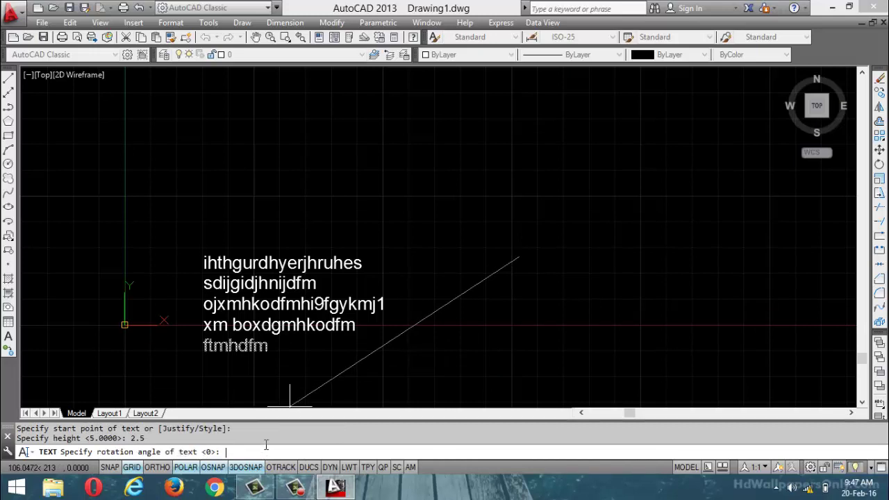
pyautogui.write('45')
pyautogui.press('Return')
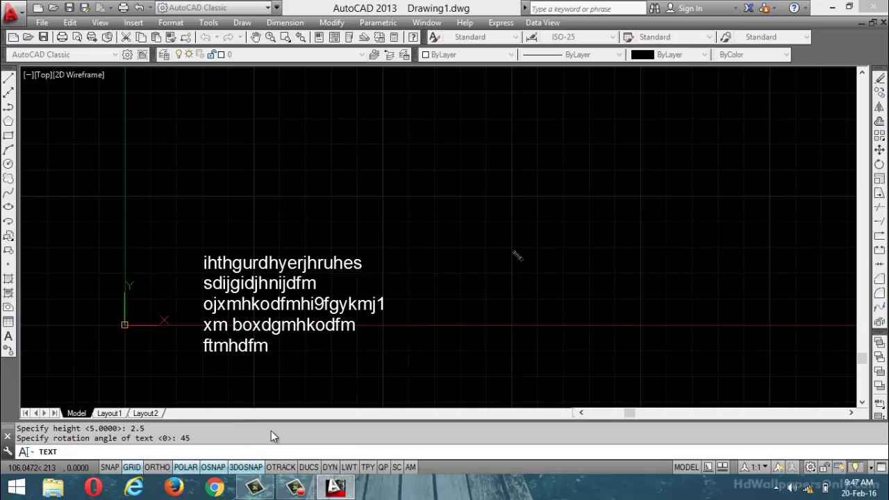
# - Type rotated lines 'efgbsdjh dkhjksdth', 'nfdjgrsdfhklmnd' and 'z fvjdnjnnd'
pyautogui.write('efgbsdjh dkhjksdth')
pyautogui.press('Return')
pyautogui.write('nfdjgrsdfhklmnd')
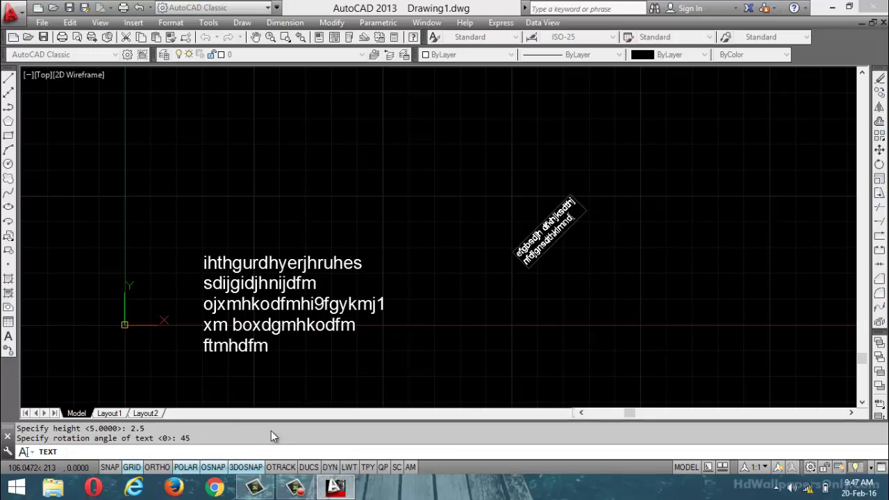
pyautogui.press('Return')
pyautogui.write('z fvjdnjnnd')
pyautogui.press('Return')
# - Add lines 'fmfsdfjnkmuld', 'dngdxhidfm', 'd bmvm' and 'dngdnhfgfgkdmfszvfuhsdnhdfnjh', then finish
pyautogui.write('fmfsdfj')
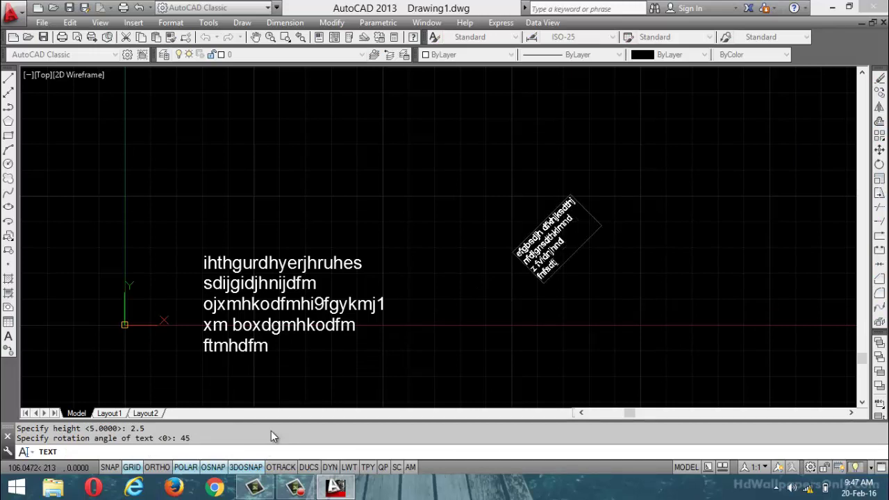
pyautogui.write('nkmuld')
pyautogui.press('Return')
pyautogui.write('dngdxhidfm')
pyautogui.press('Return')
pyautogui.write('d bmvm')
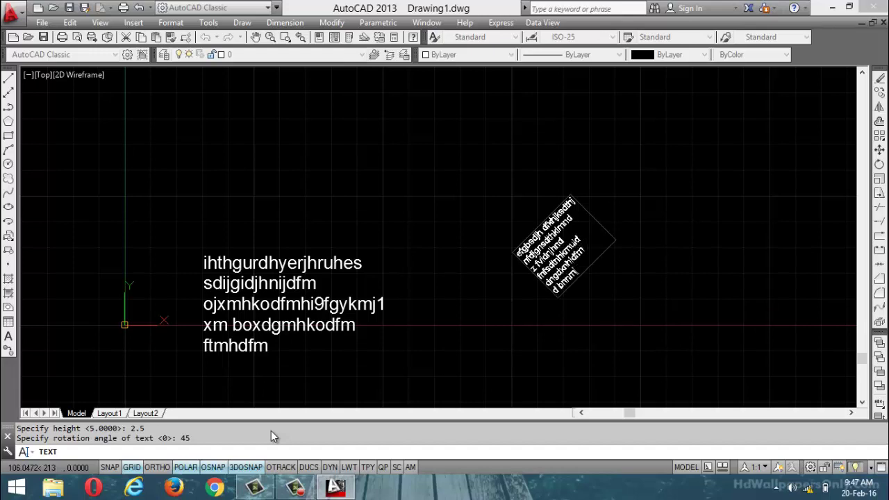
pyautogui.press('Return')
pyautogui.write('dngdnhfgfgkdmf')
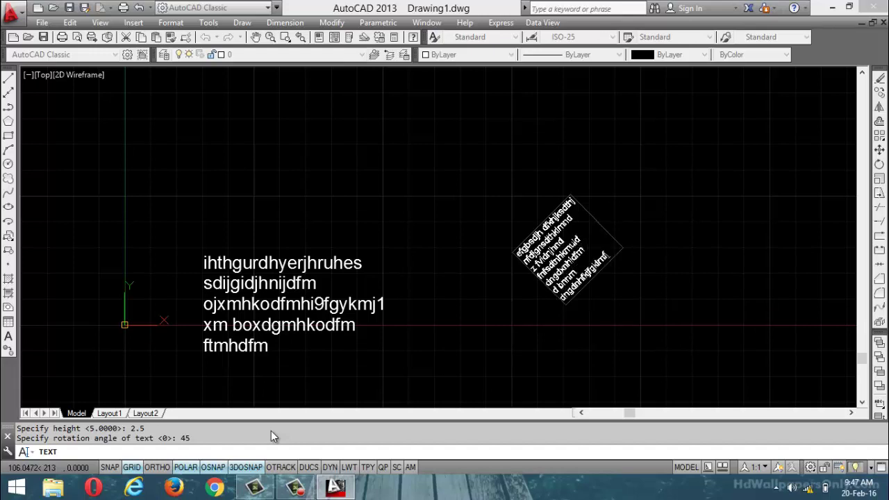
pyautogui.write('szvfuhsdnhdfnjh')
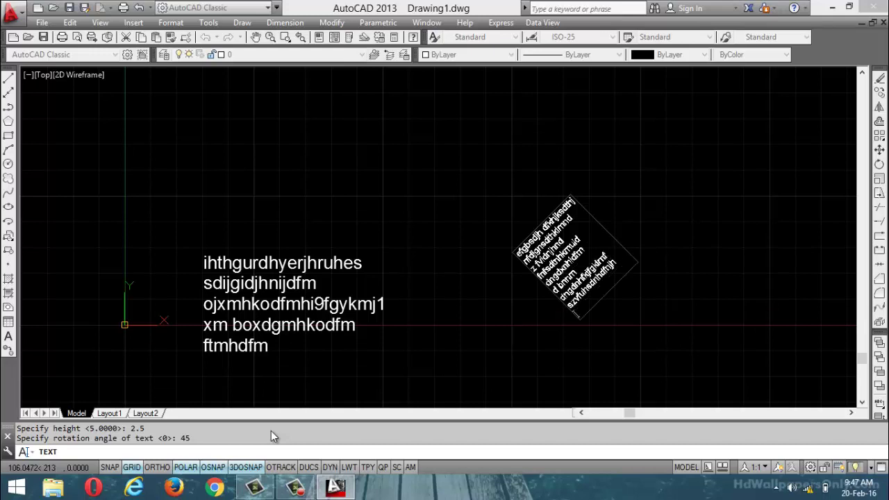
pyautogui.press('Return')
pyautogui.press('Return')
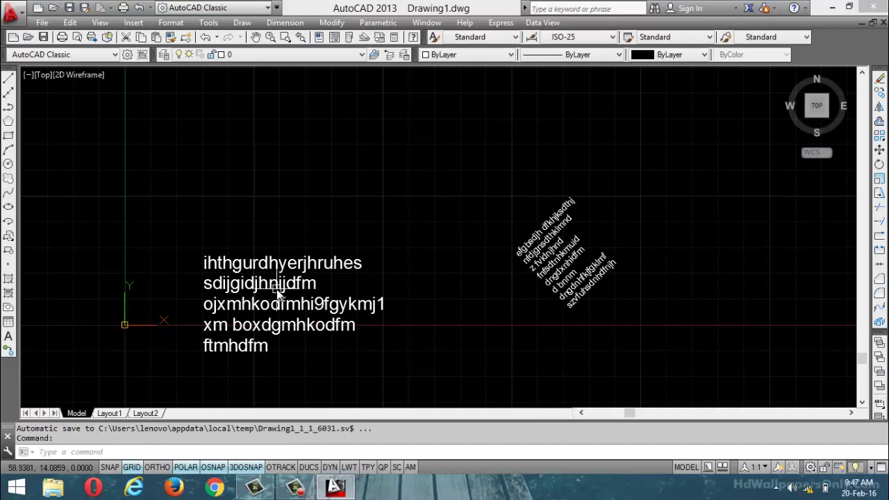
# - Start center-justified text between the blocks, keeping height 2.5 and 45° rotation
pyautogui.moveTo(277, 294)
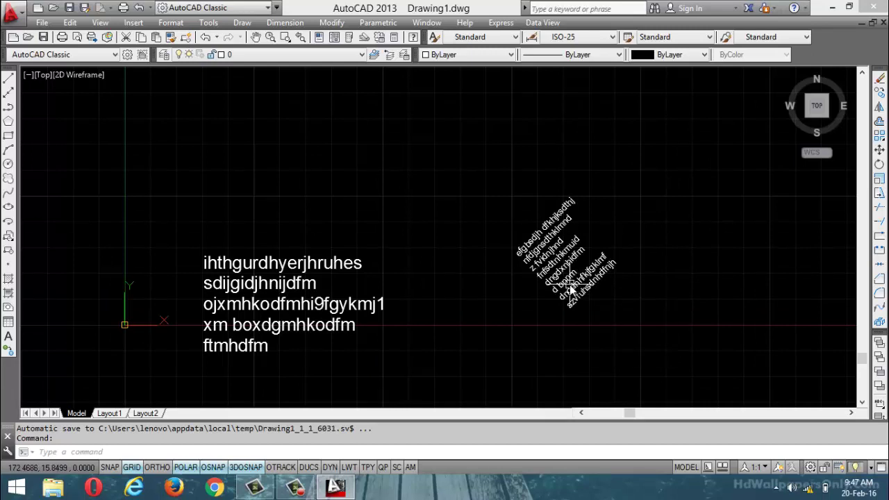
pyautogui.write('text')
pyautogui.press('Return')
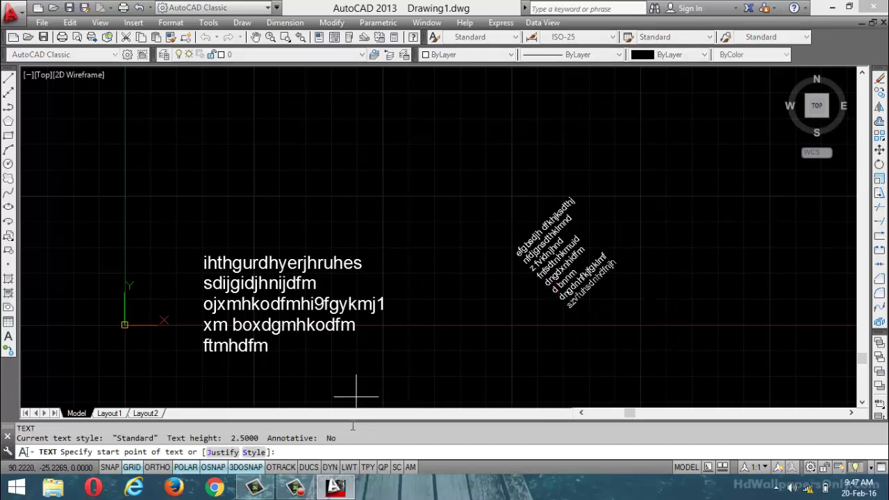
pyautogui.click(223, 453)
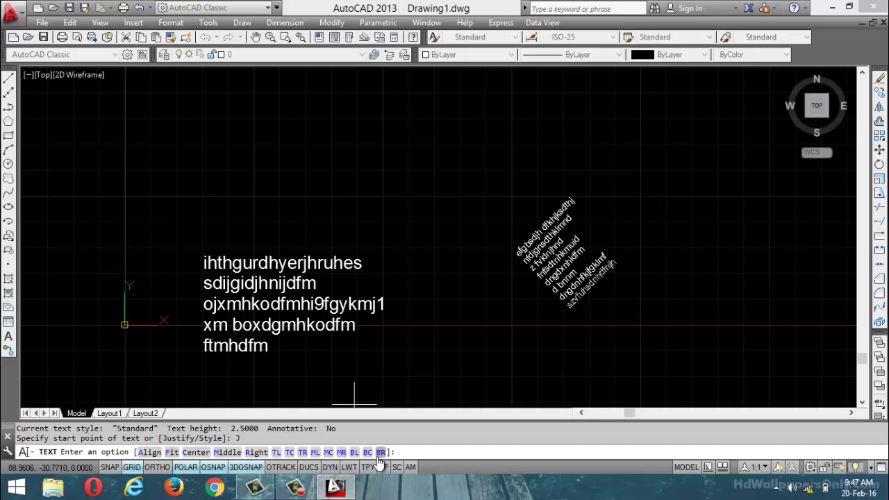
pyautogui.click(192, 452)
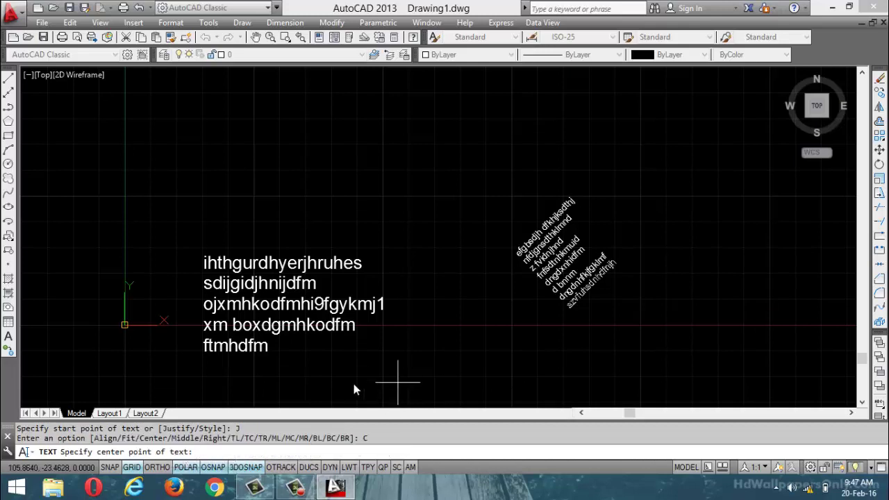
pyautogui.click(448, 309)
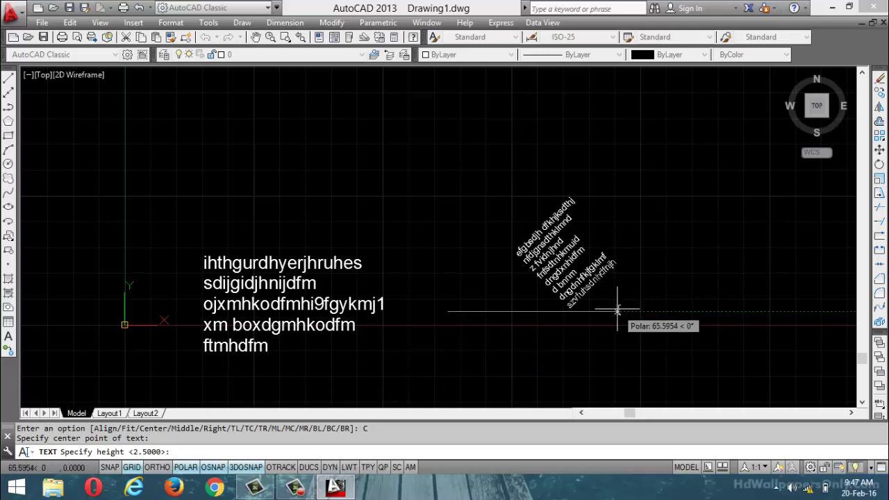
pyautogui.press('Return')
pyautogui.press('Return')
# - Type lines 'jojrtyjhrtyfyrykjkfrj', 'jhxbgkdgnbjkdfnbdmjjk' and 'fndhdfmjkmfdgjmm', then finish
pyautogui.write('jojrtyjhrtyfyrykjkfrj')
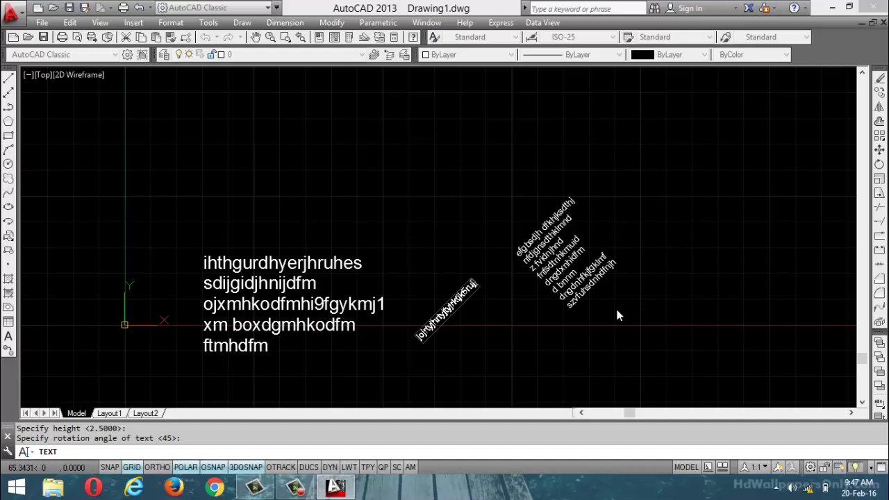
pyautogui.press('Return')
pyautogui.write('jhxbgkdgnbjkdfnbdmj')
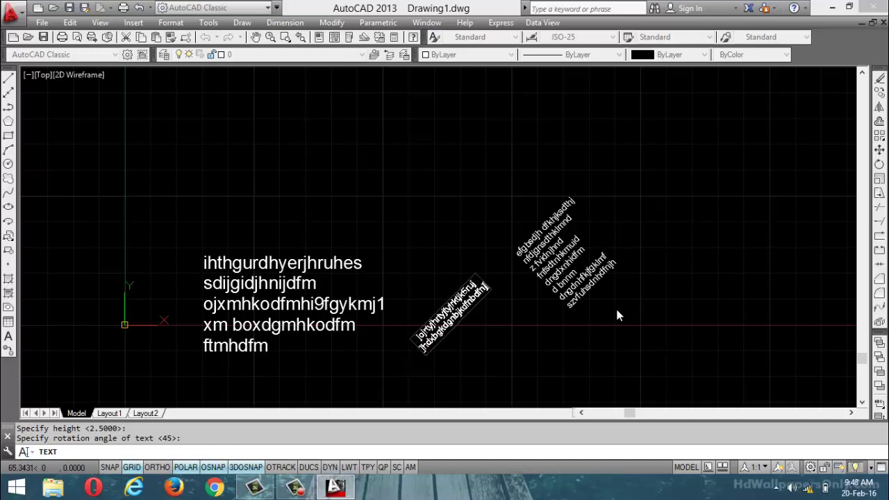
pyautogui.write('jk')
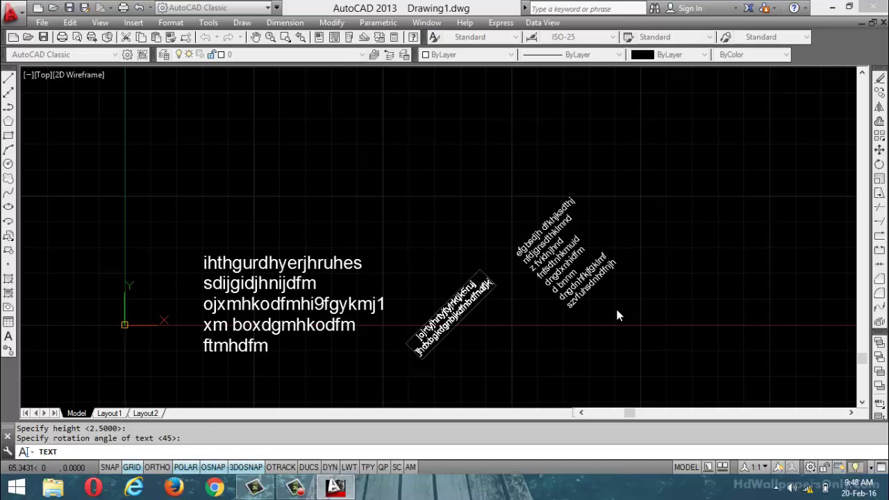
pyautogui.press('Return')
pyautogui.write('fndhdfmjkmfdgjmm')
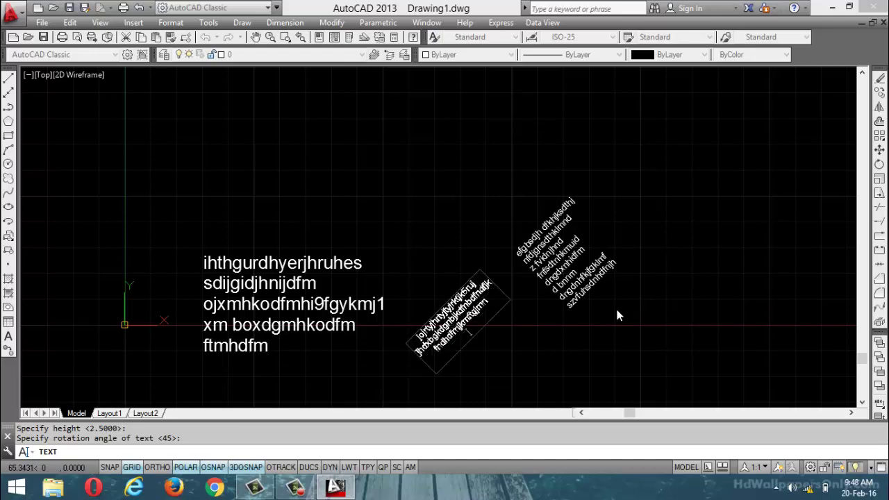
pyautogui.press('Return')
pyautogui.press('Return')
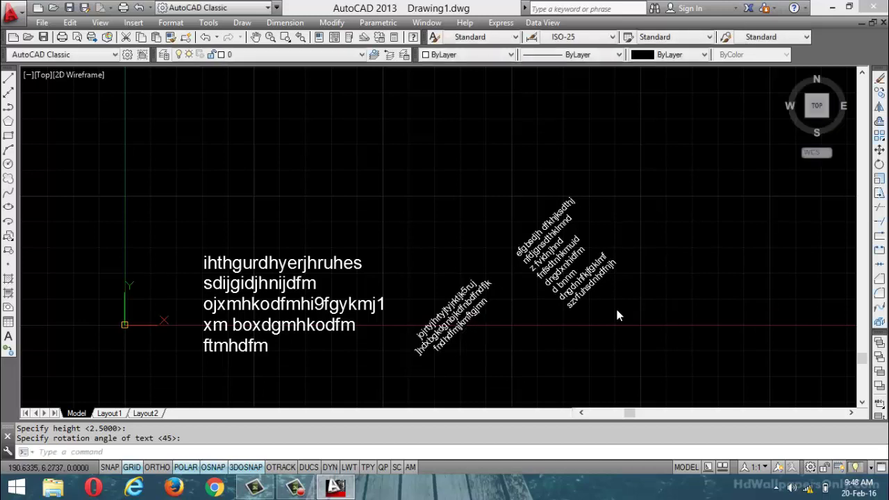
# - Browse the Format menu for text style settings, close it, and cancel the lingering text command
pyautogui.click(172, 23)
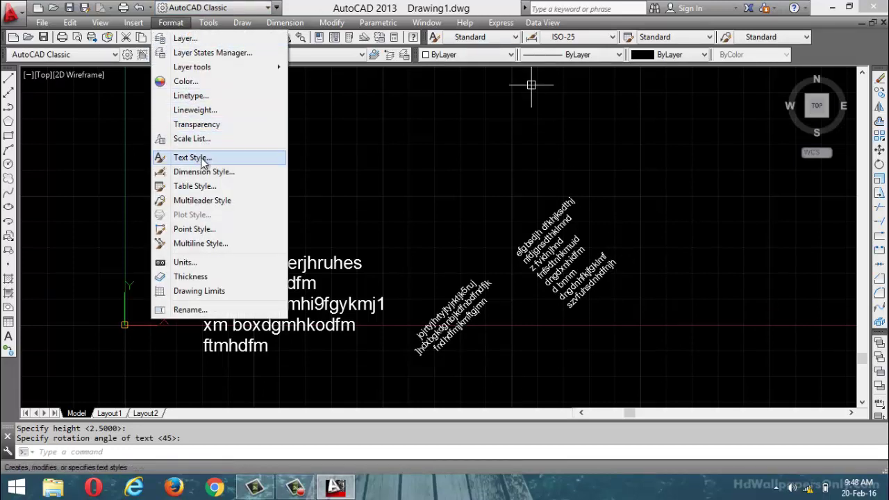
pyautogui.click(468, 210)
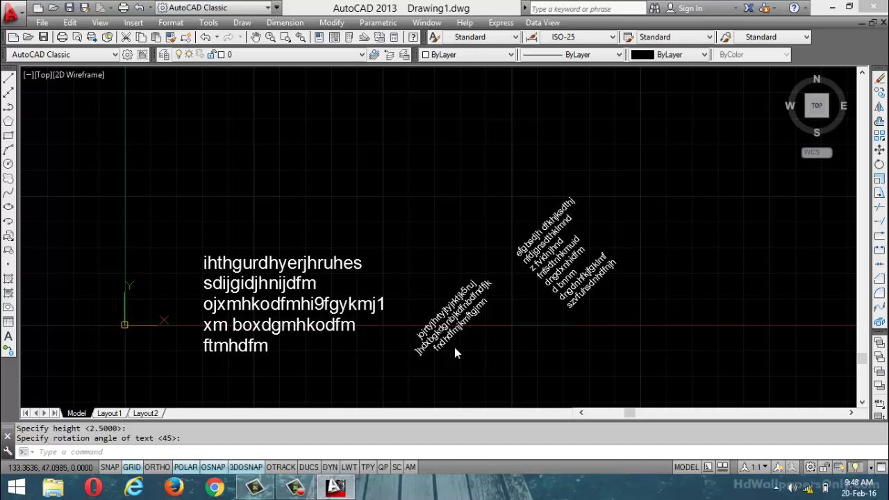
pyautogui.click(233, 451)
pyautogui.press('Escape')
pyautogui.press('Escape')
# - Start a single-line text at default height and 0° rotation, then exit without typing
pyautogui.write('dt')
pyautogui.press('Return')
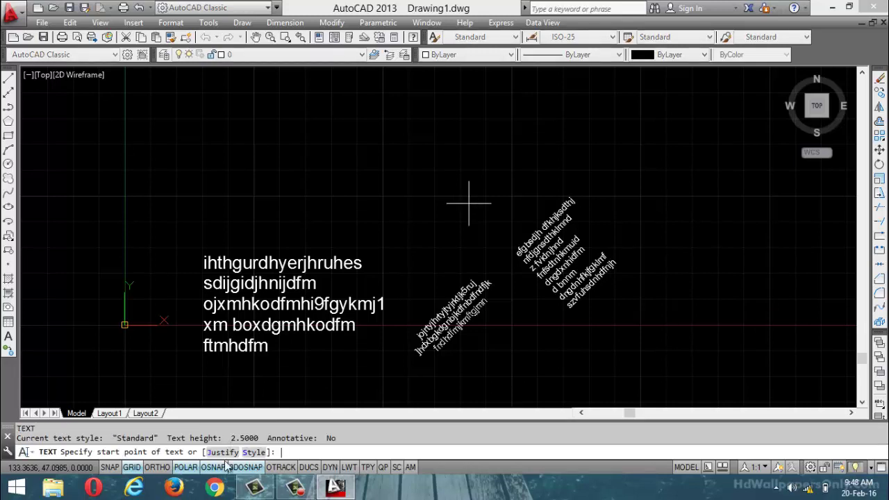
pyautogui.click(320, 363)
pyautogui.press('Return')
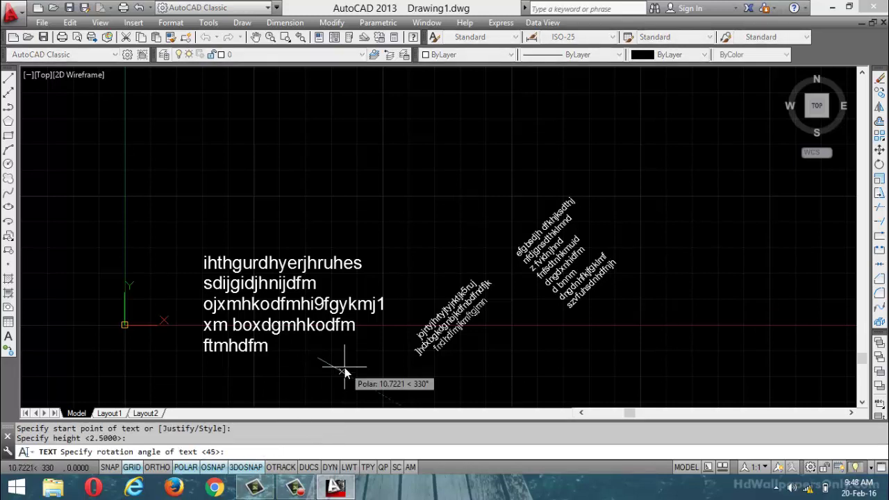
pyautogui.write('0')
pyautogui.press('Return')
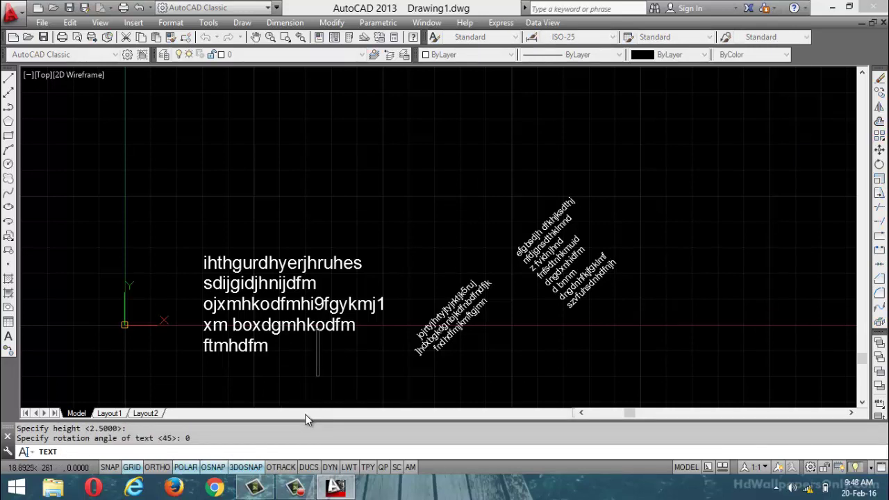
pyautogui.press('Escape')
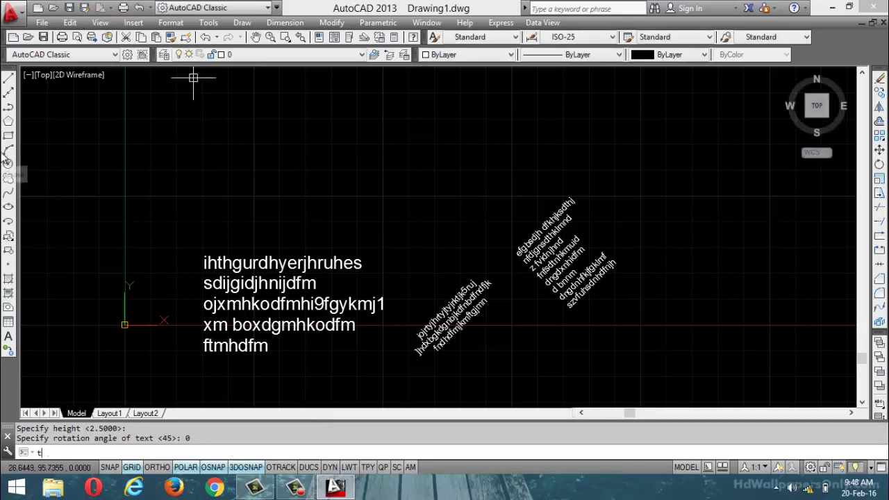
# - Start MTEXT and place the paragraph box's first corner at the top of the drawing
pyautogui.write('mt')
pyautogui.press('Return')
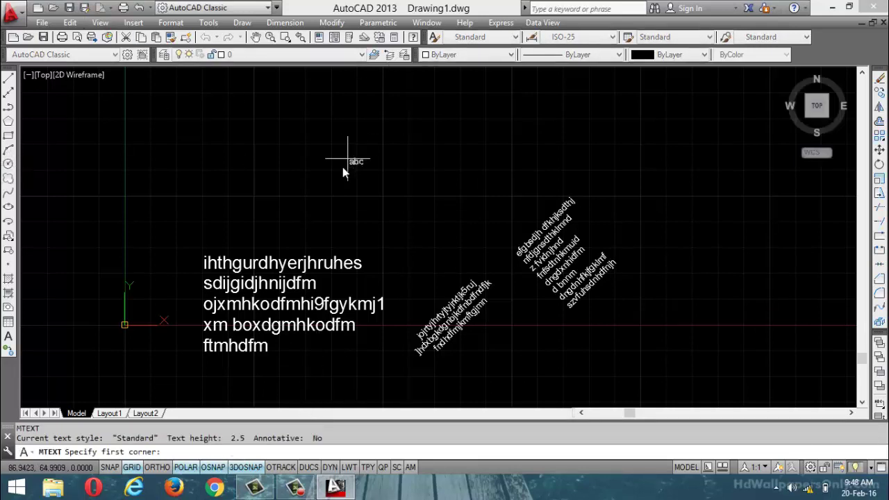
pyautogui.click(303, 84)
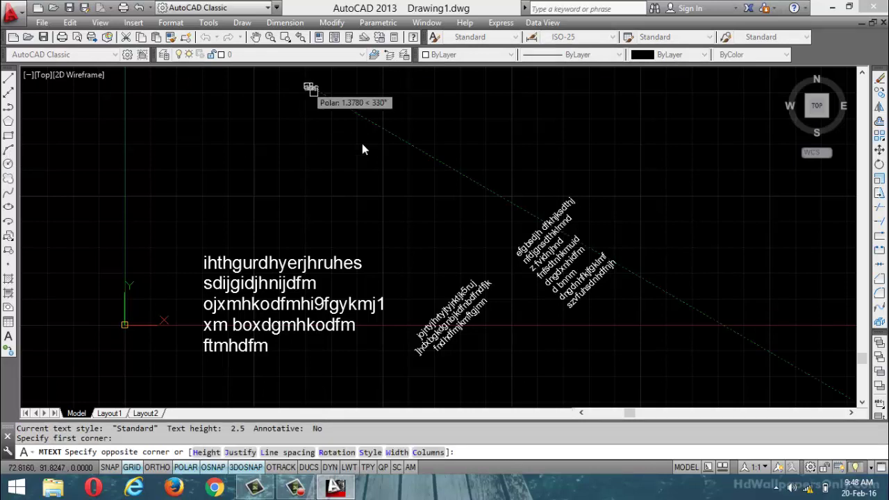
# - Set the box's opposite corner and type the first four lines, khbndfnhrdjmdfmnktm through yshtuhj
pyautogui.click(469, 227)
pyautogui.write('khbndfnhrdjmdfmnktm]')
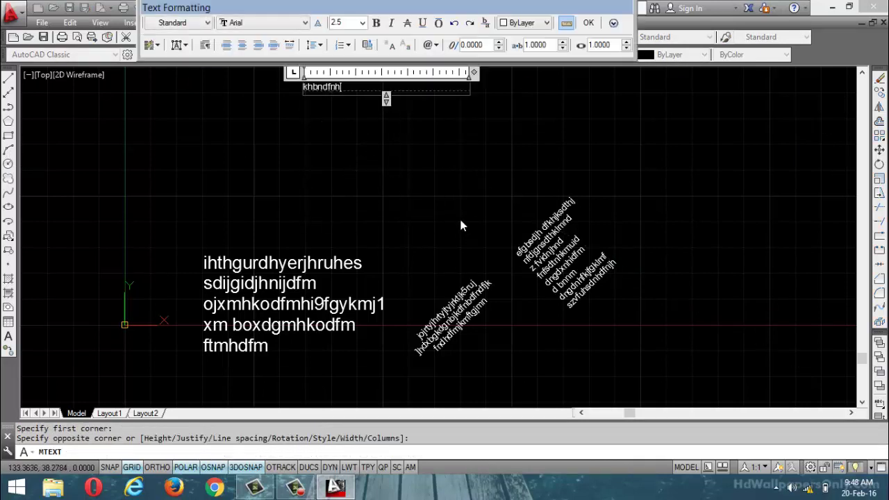
pyautogui.press('Return')
pyautogui.write('bgsebnvesn')
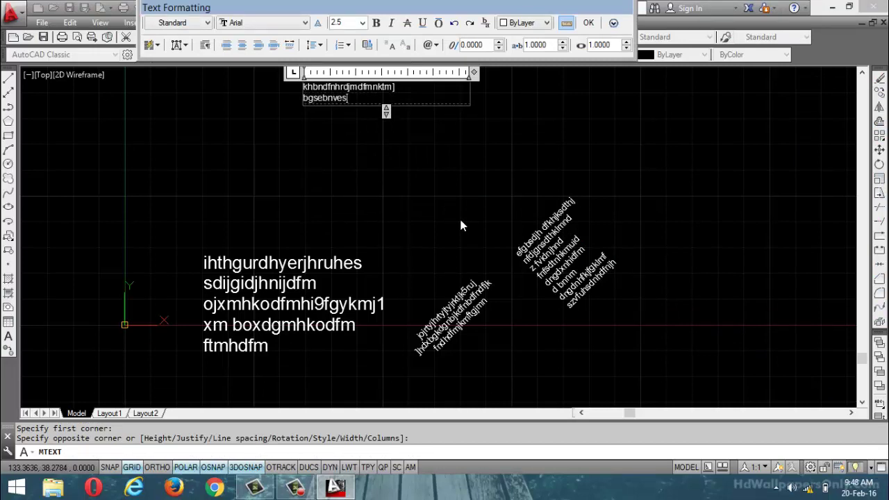
pyautogui.press('Return')
pyautogui.write('sbgbnsdnherjmn')
pyautogui.press('Return')
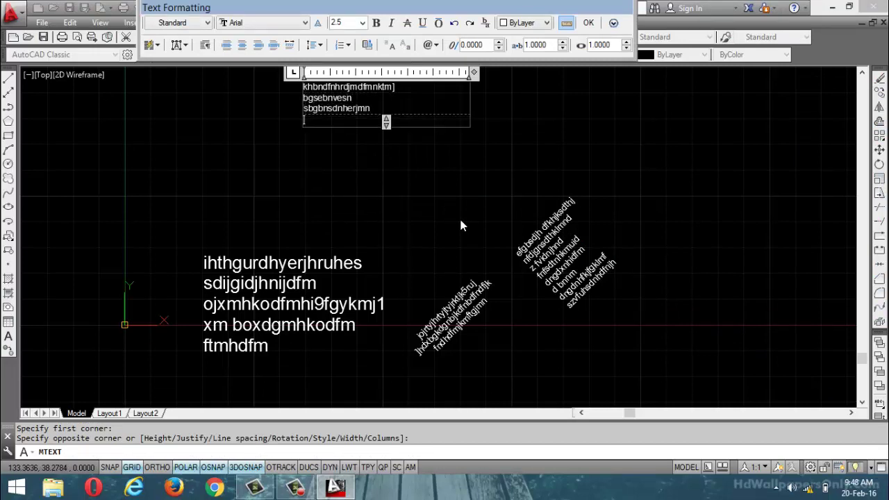
pyautogui.write('yshtuhj')
# - Add the remaining lines hntonrdtij, snhgkmdrpj, bdgifdnoinmfpmnfgjk, fbhdfjhdjf and fdh
pyautogui.press('Return')
pyautogui.write('hntonrdtij')
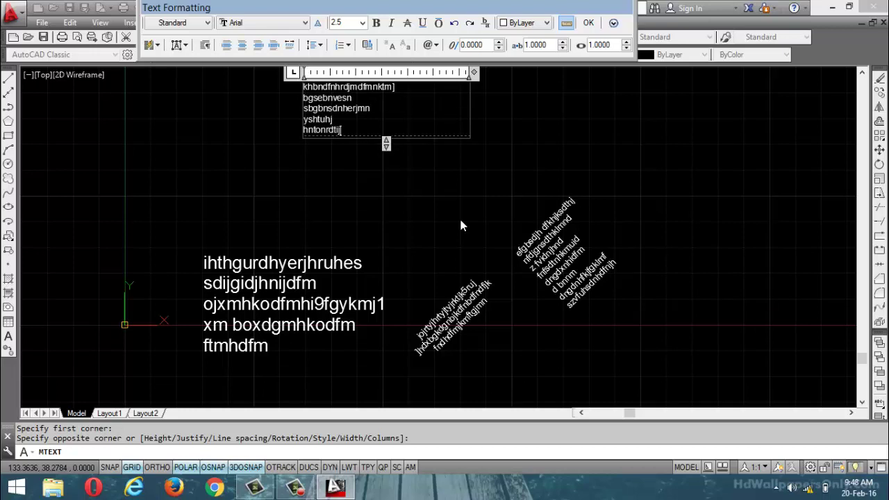
pyautogui.press('Return')
pyautogui.write('snhgkmdrpj')
pyautogui.press('Return')
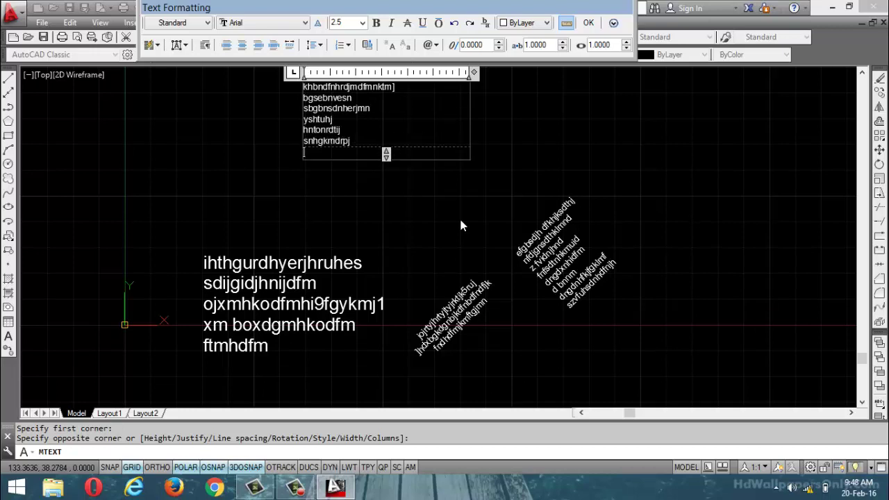
pyautogui.write('bdgifdnoinmfpmnfgjk')
pyautogui.press('Return')
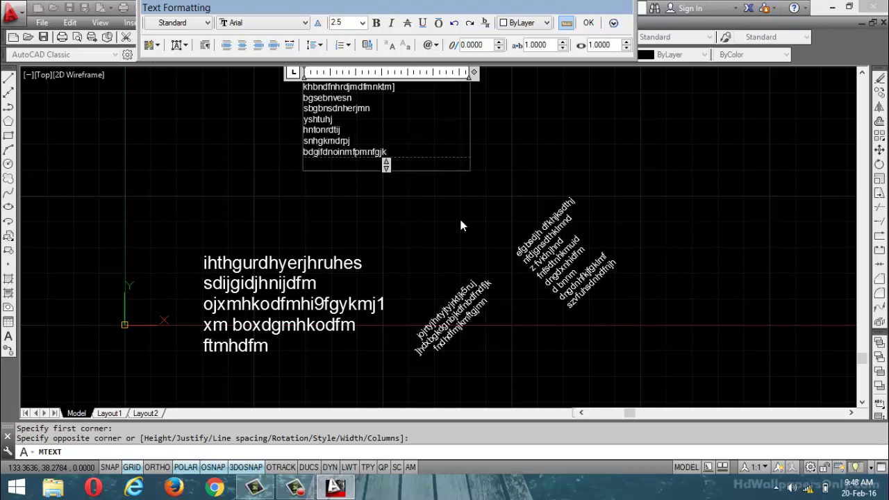
pyautogui.write('fbhdfjhdjf')
pyautogui.press('Return')
pyautogui.write('fdh')
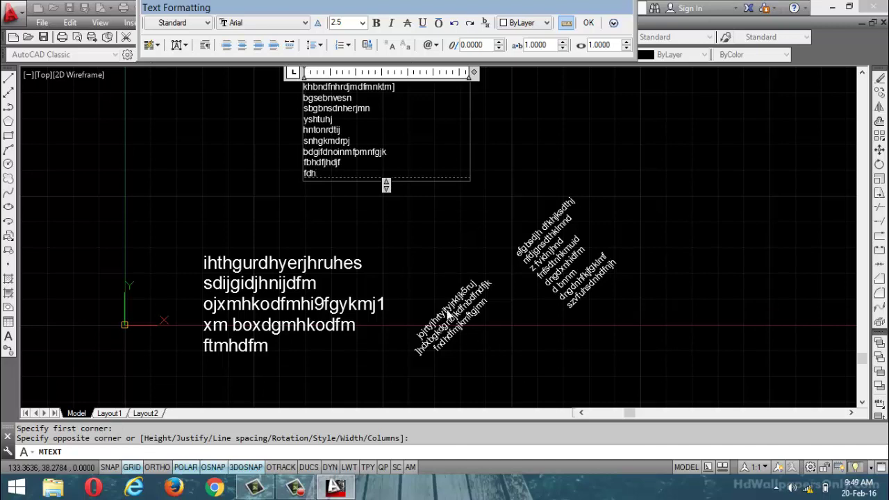
# - Center the line hntonrdtij and set its text height to 5
pyautogui.moveTo(342, 130); pyautogui.dragTo(304, 131)
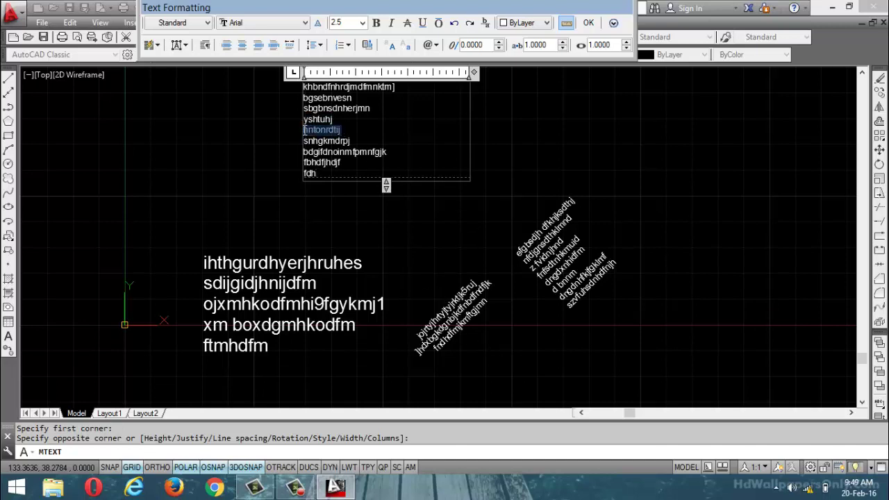
pyautogui.click(258, 45)
pyautogui.click(242, 44)
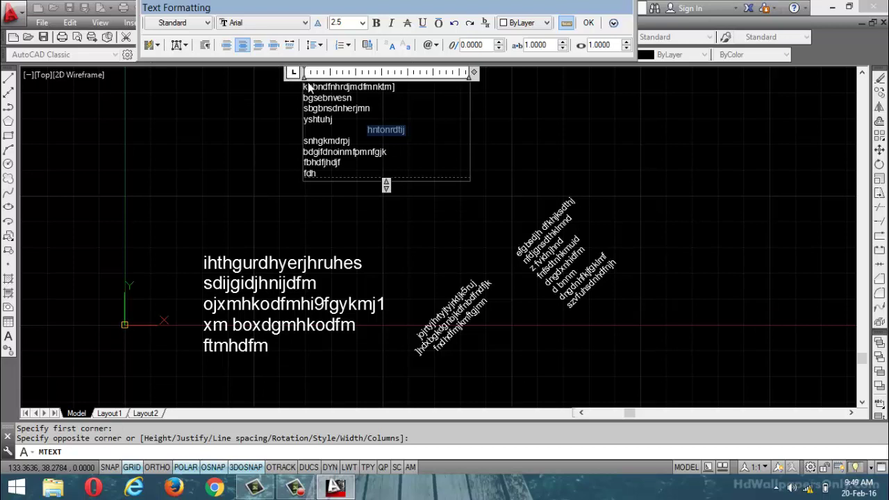
pyautogui.click(362, 23)
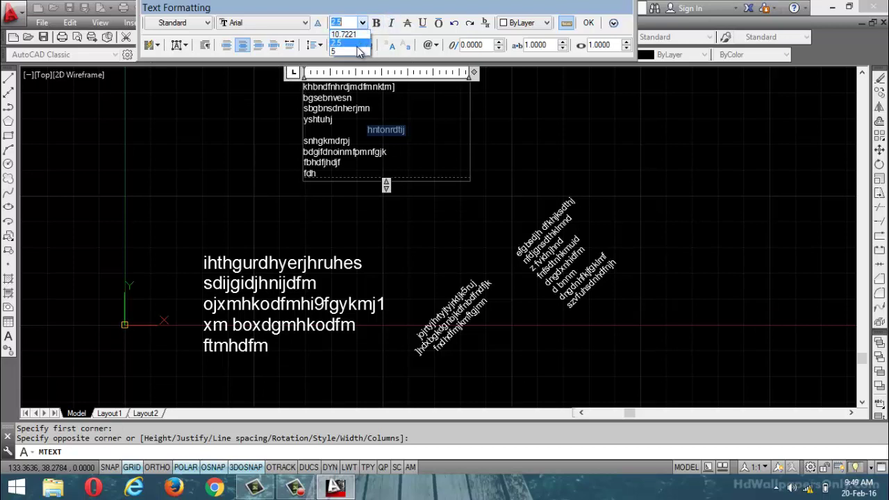
pyautogui.click(356, 51)
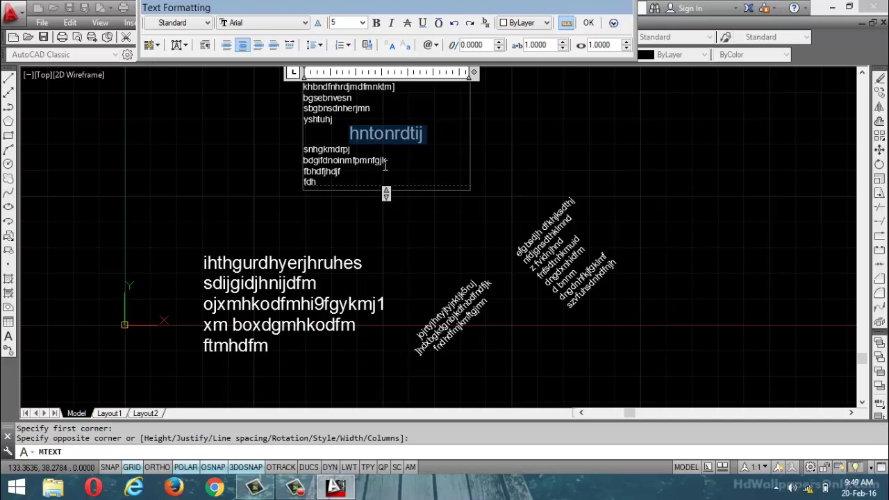
# - Colour the line bdgifdnoinmfpmnfgjk yellow and commit the paragraph to the drawing
pyautogui.moveTo(387, 160); pyautogui.dragTo(302, 160)
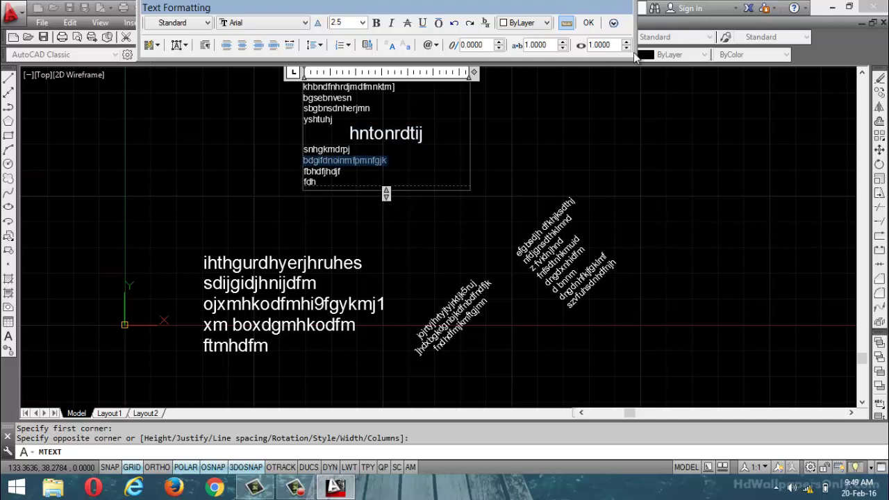
pyautogui.click(522, 23)
pyautogui.click(518, 67)
pyautogui.click(540, 181)
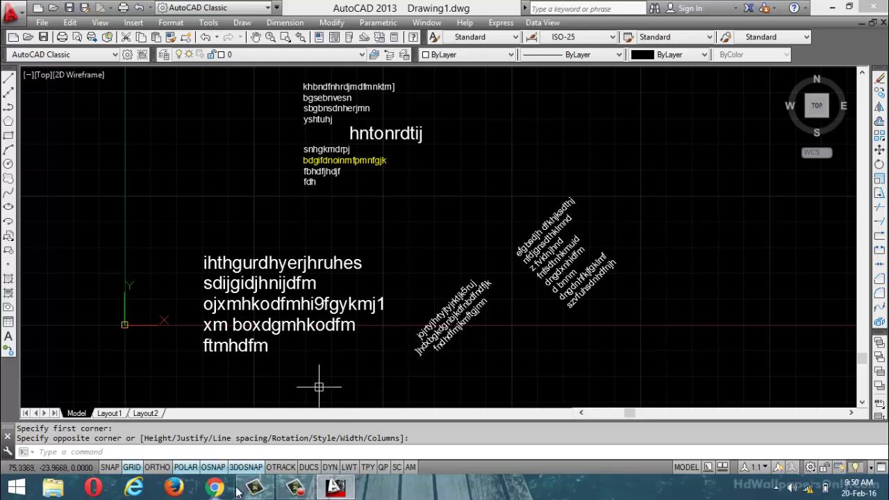
pyautogui.click(295, 491)
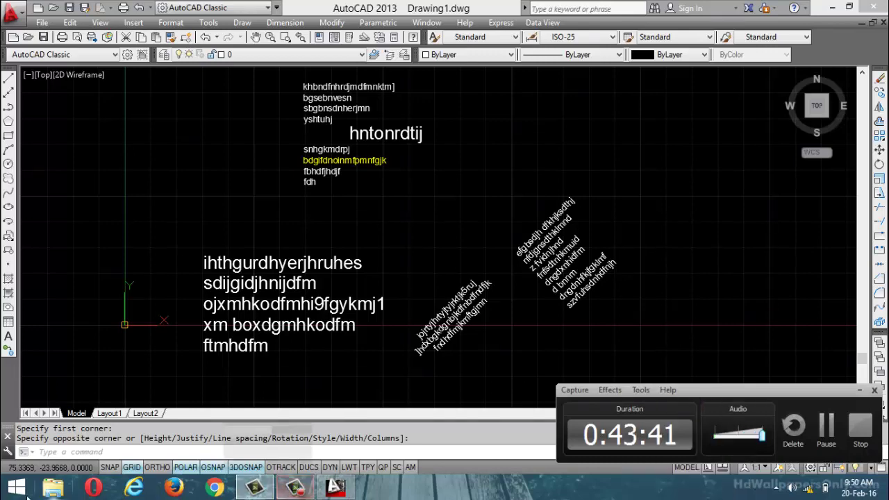
pyautogui.click(294, 489)
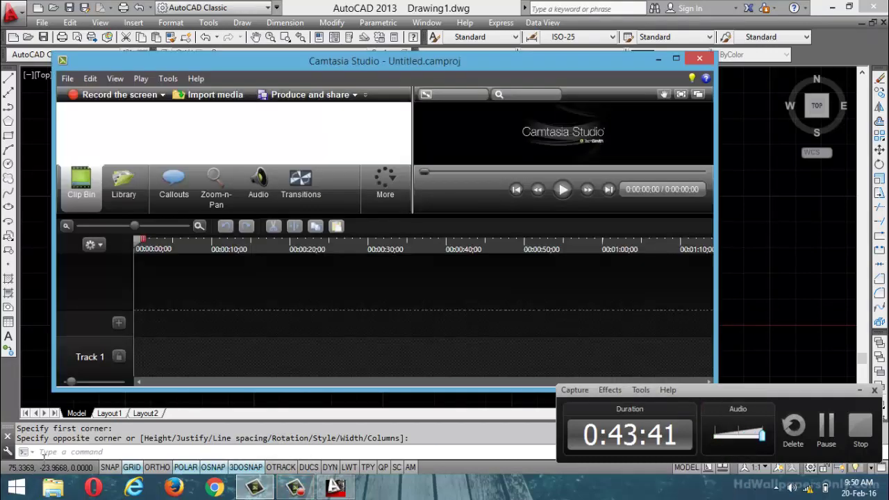
pyautogui.click(657, 60)
pyautogui.write('text')
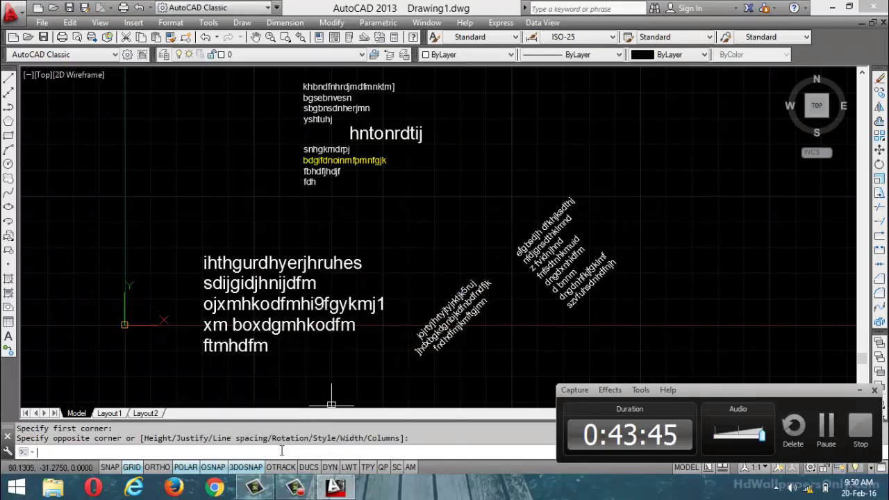
# - Start a single-line text at the upper right, accepting the default height 2.5
pyautogui.press('Return')
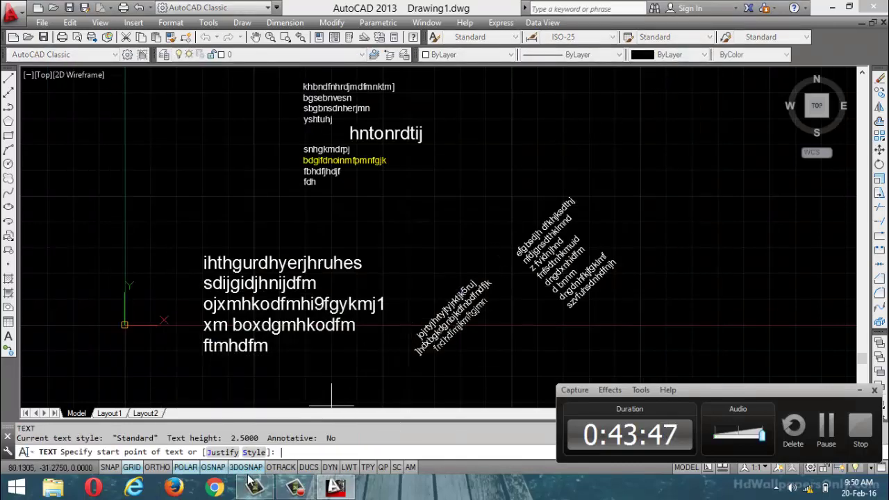
pyautogui.click(590, 123)
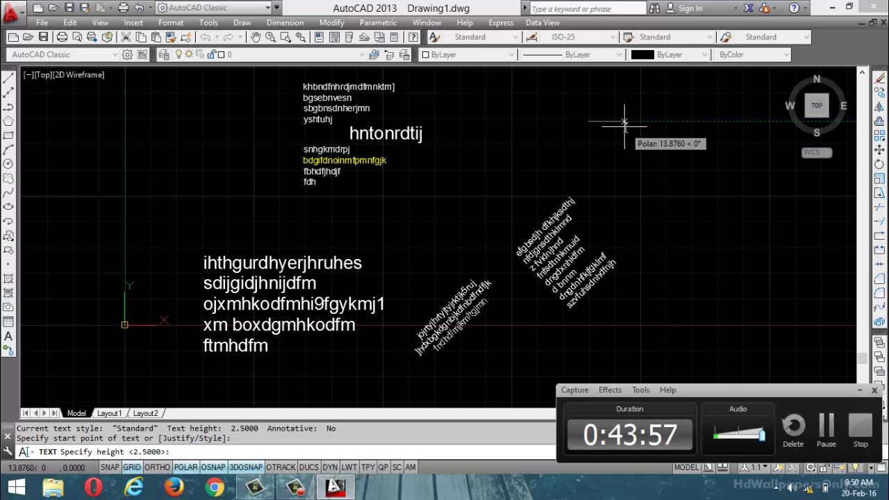
pyautogui.press('Return')
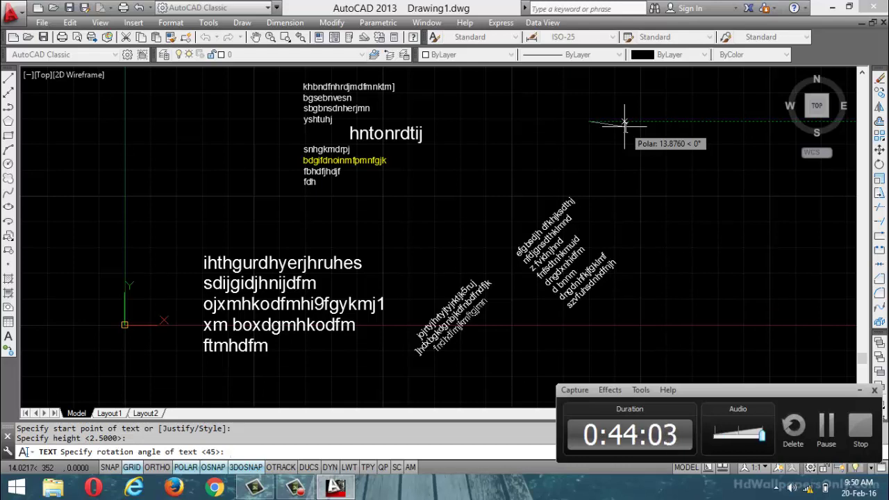
# - Give the text a rotation of 0, then move and hide the recording control panel
pyautogui.write('0')
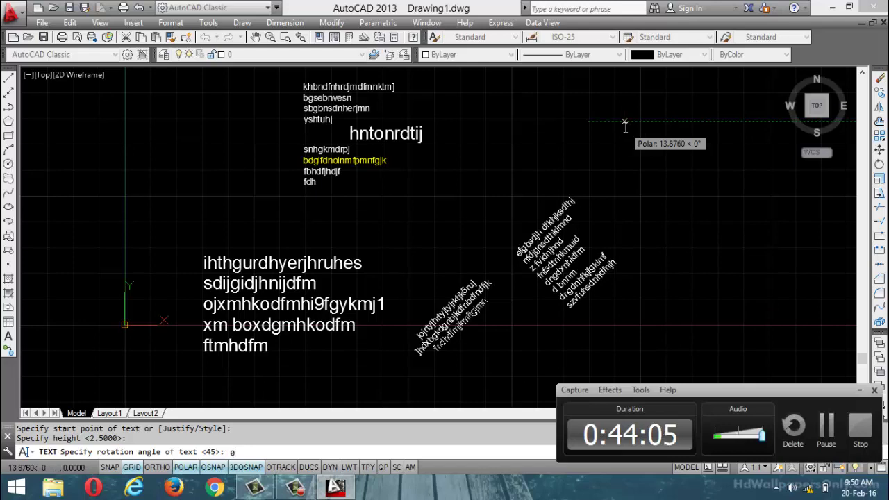
pyautogui.press('Return')
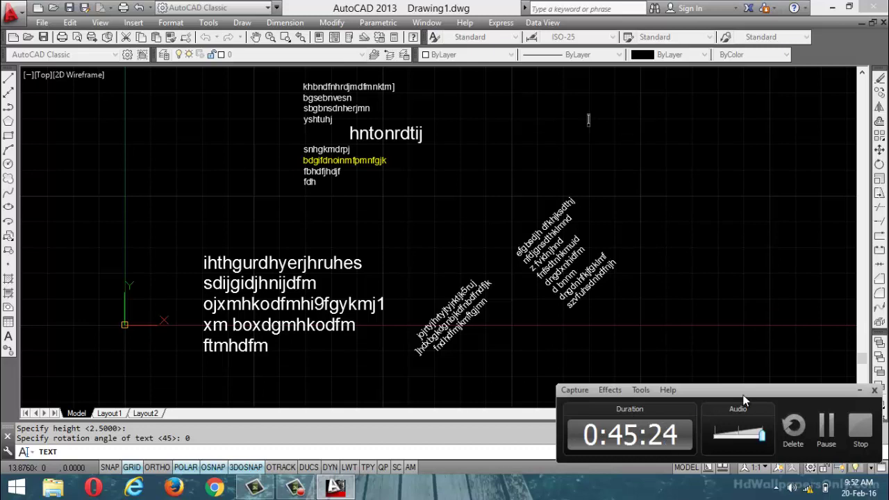
pyautogui.moveTo(742, 400); pyautogui.dragTo(596, 340)
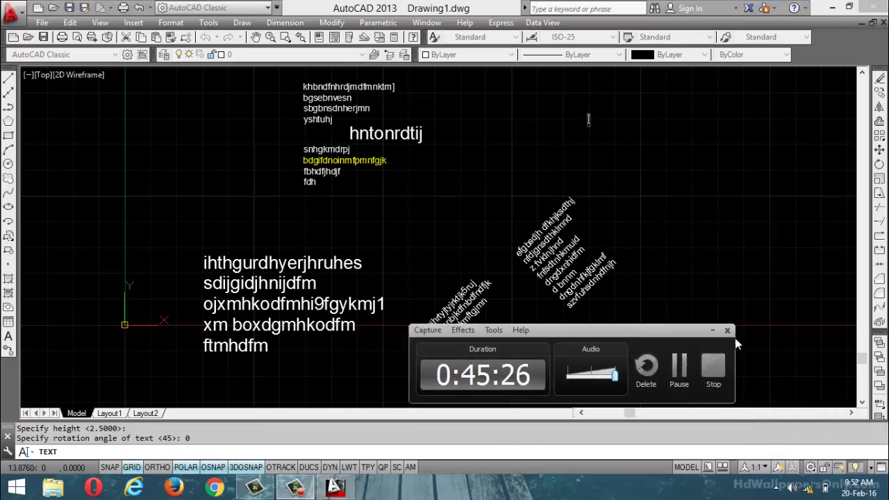
pyautogui.click(679, 366)
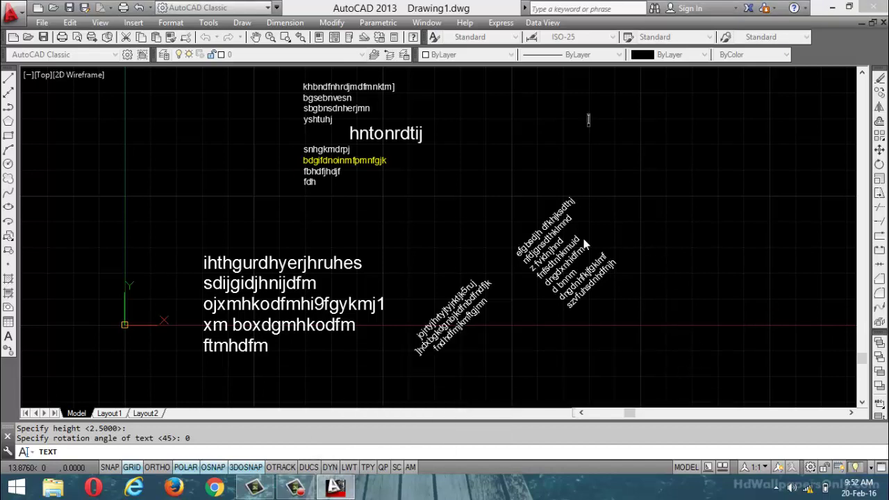
# - Cancel the empty single-line text and start MTEXT with the MT alias
pyautogui.press('Escape')
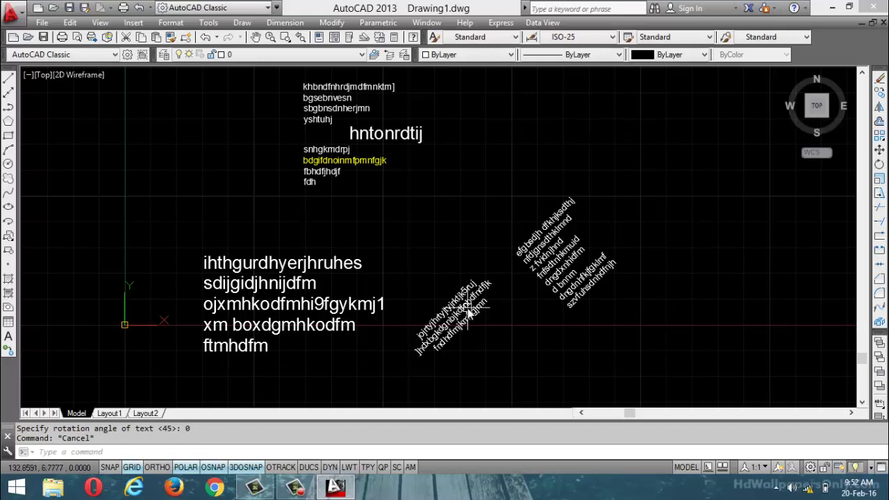
pyautogui.write('mt')
pyautogui.press('Return')
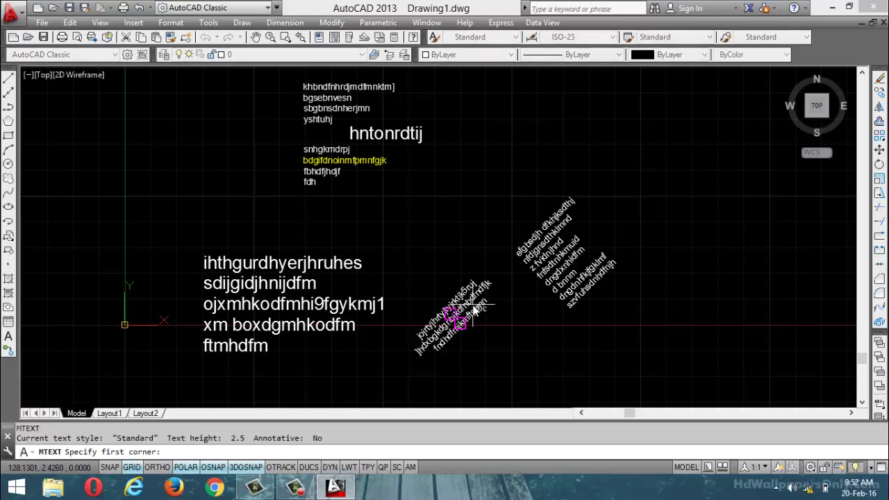
# - Draw the paragraph box at the upper right and type dyjndfjnmfgkfyk and fdgjdryjdfyk
pyautogui.click(626, 91)
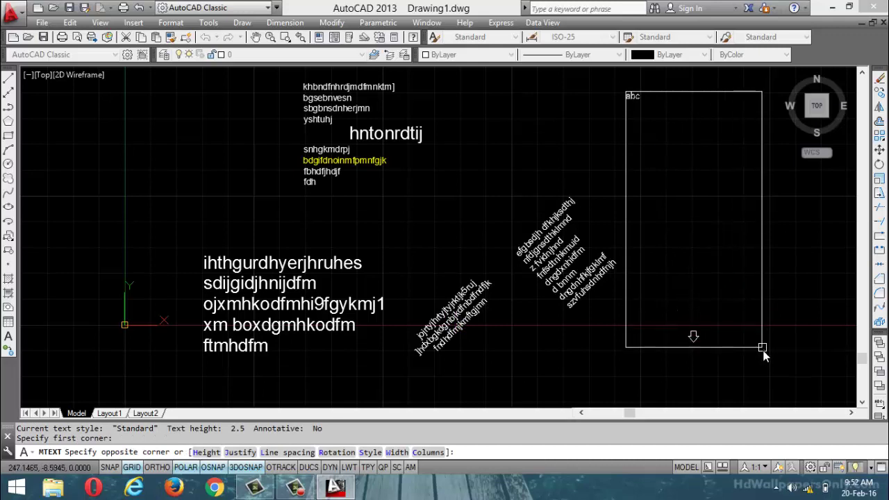
pyautogui.click(766, 353)
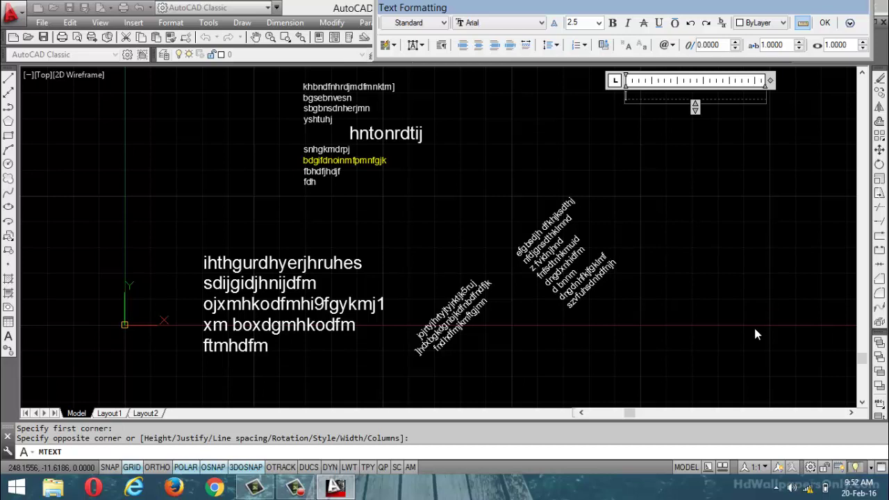
pyautogui.write('dyjndfjn')
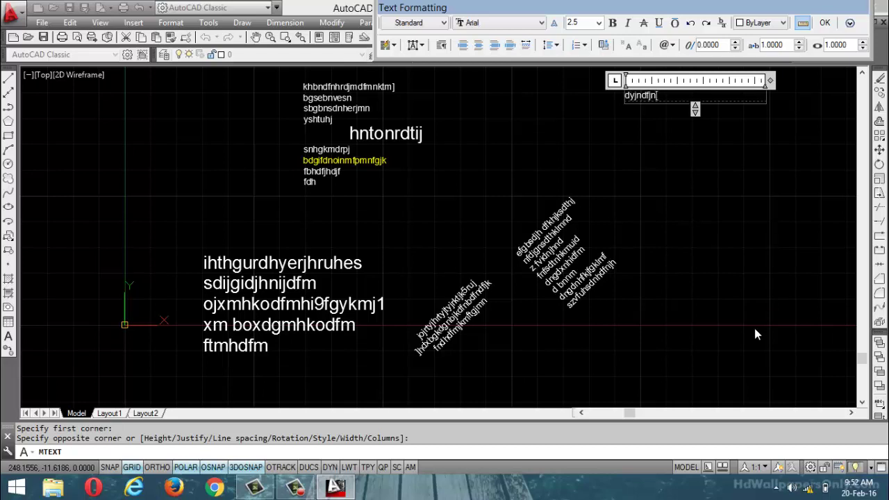
pyautogui.write('mfgkfyk')
pyautogui.press('Return')
pyautogui.write('fdgjdry')
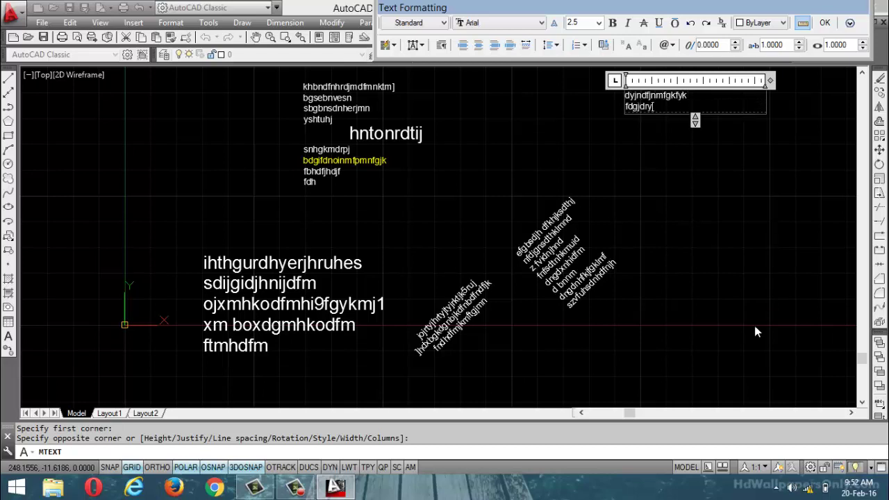
pyautogui.write('jdfyk')
pyautogui.press('Return')
# - Add the lines gccchmdtkgf, gchmtdukifgyyul and hilgyiljip, then place the paragraph
pyautogui.write('gccchmdtkgf')
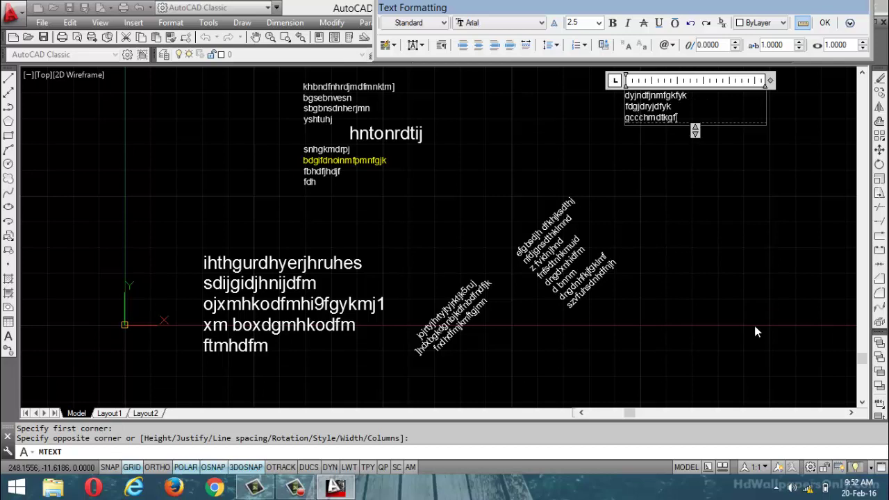
pyautogui.press('Return')
pyautogui.write('gchmtdukifgyyul')
pyautogui.press('Return')
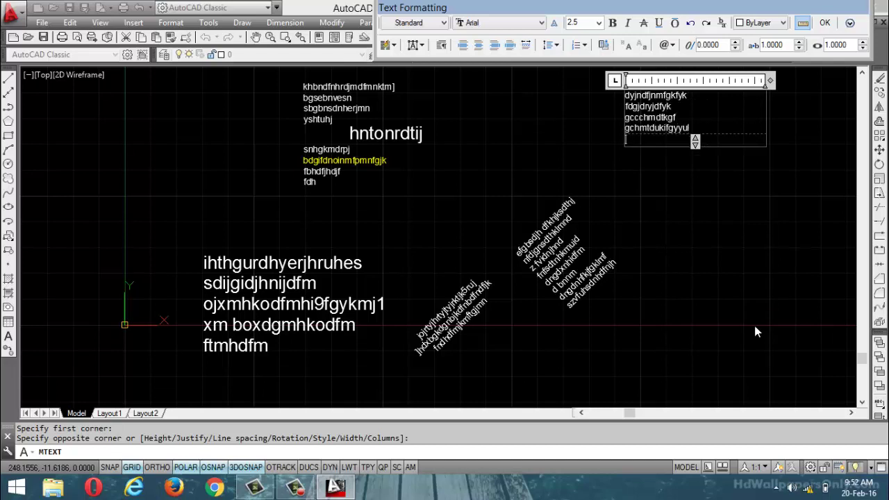
pyautogui.write('hilgyiljip')
pyautogui.press('Return')
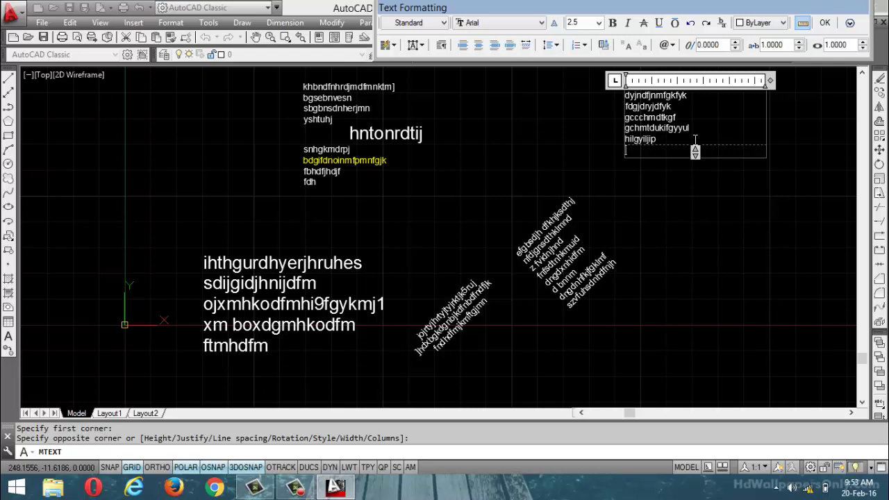
pyautogui.click(824, 23)
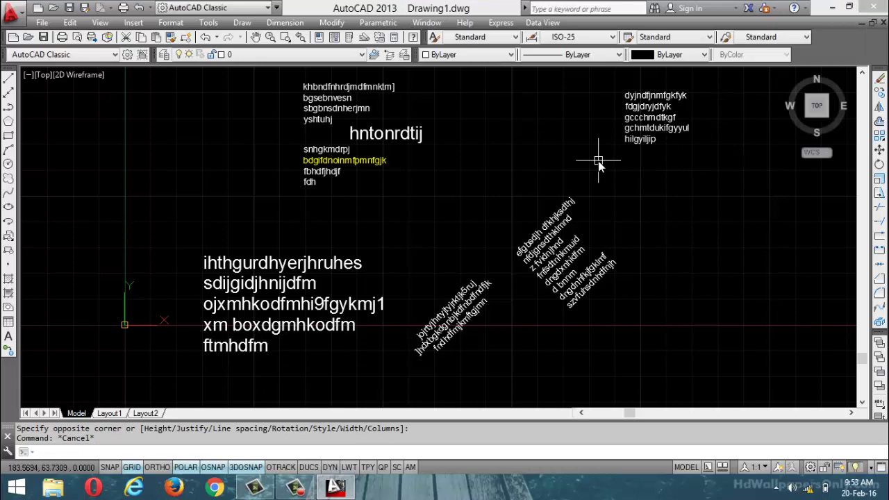
# - Browse the Draw menu's Modeling and Surfaces submenus, then show the Dimension menu
pyautogui.click(242, 23)
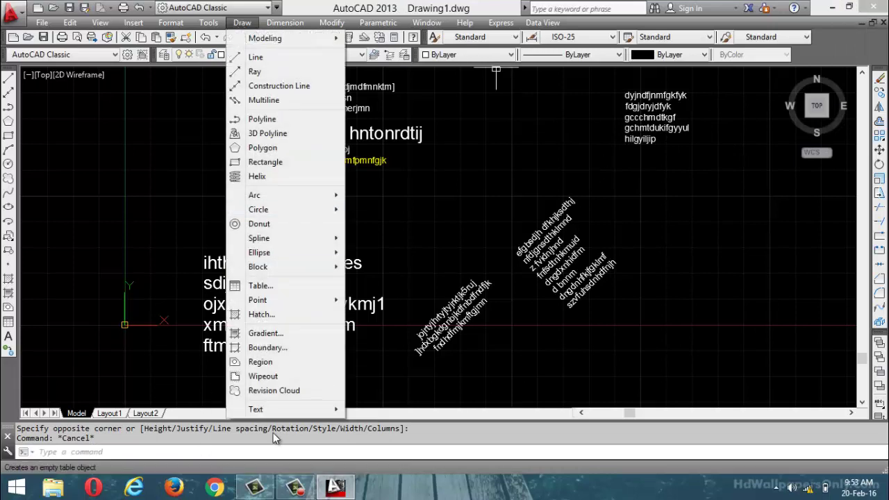
pyautogui.moveTo(291, 410)
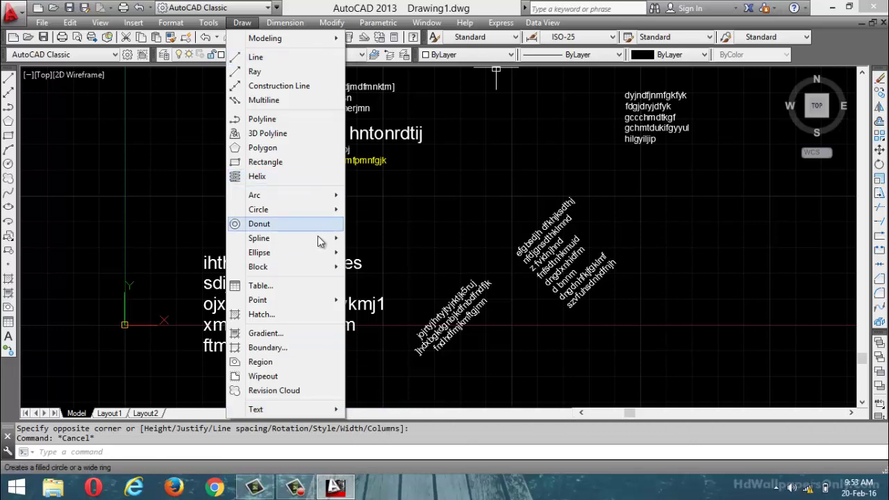
pyautogui.moveTo(322, 40)
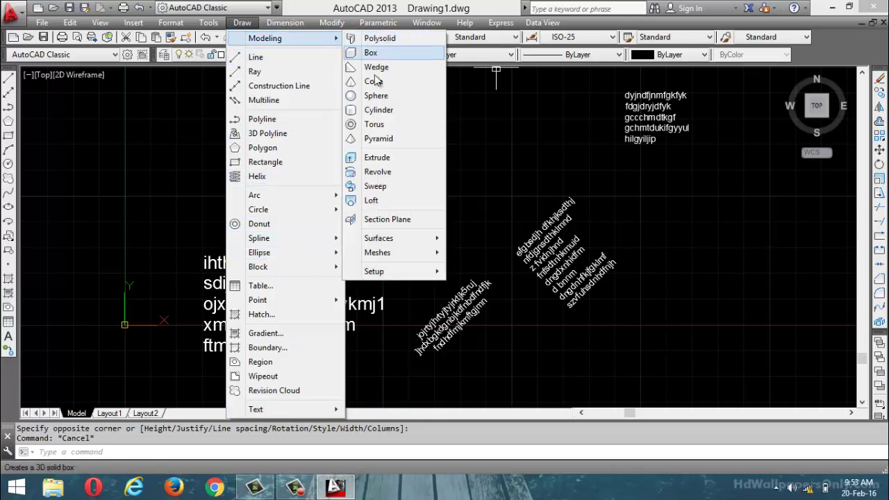
pyautogui.moveTo(382, 238)
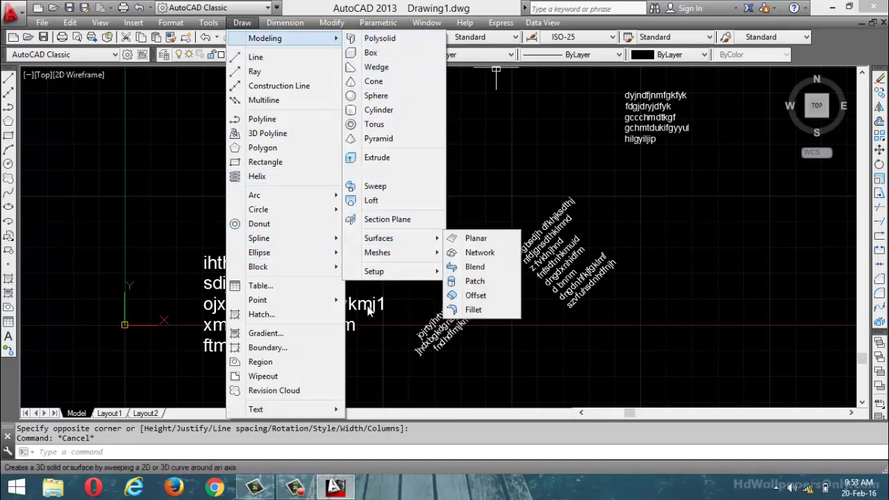
pyautogui.press('Escape')
pyautogui.press('Escape')
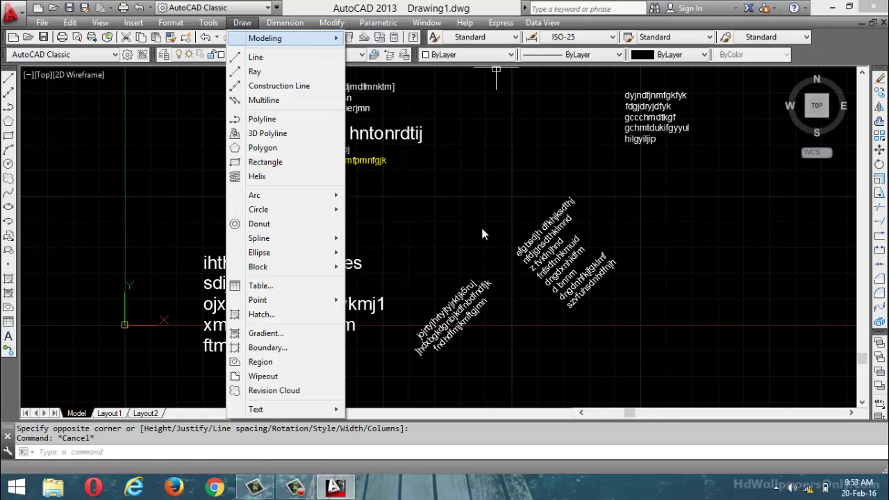
pyautogui.click(285, 23)
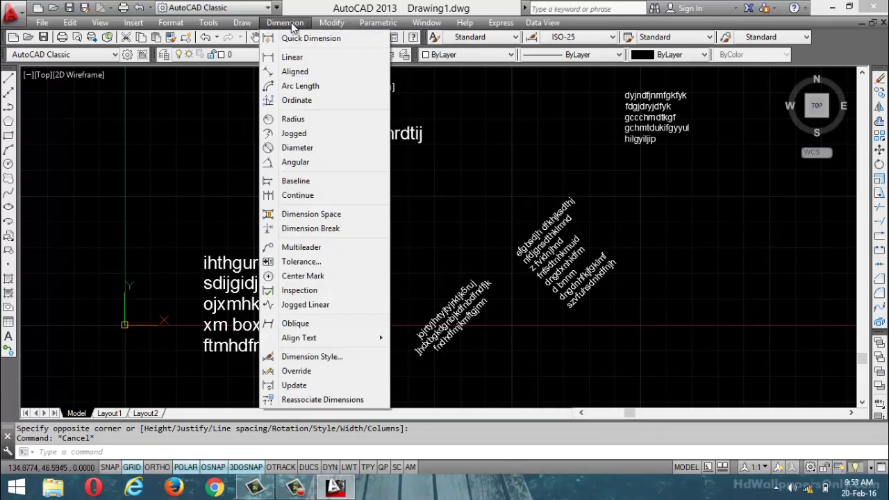